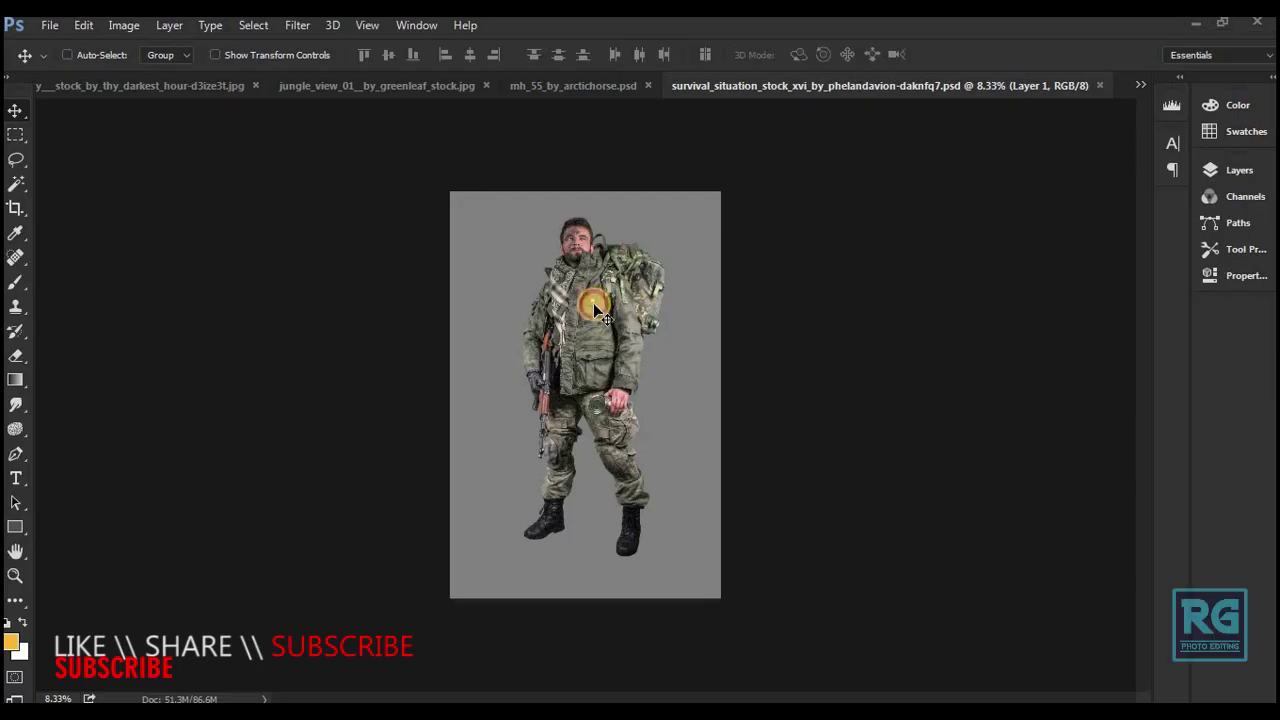
- Cut the whole soldier image and close his source file without saving
key(ctrl+a)
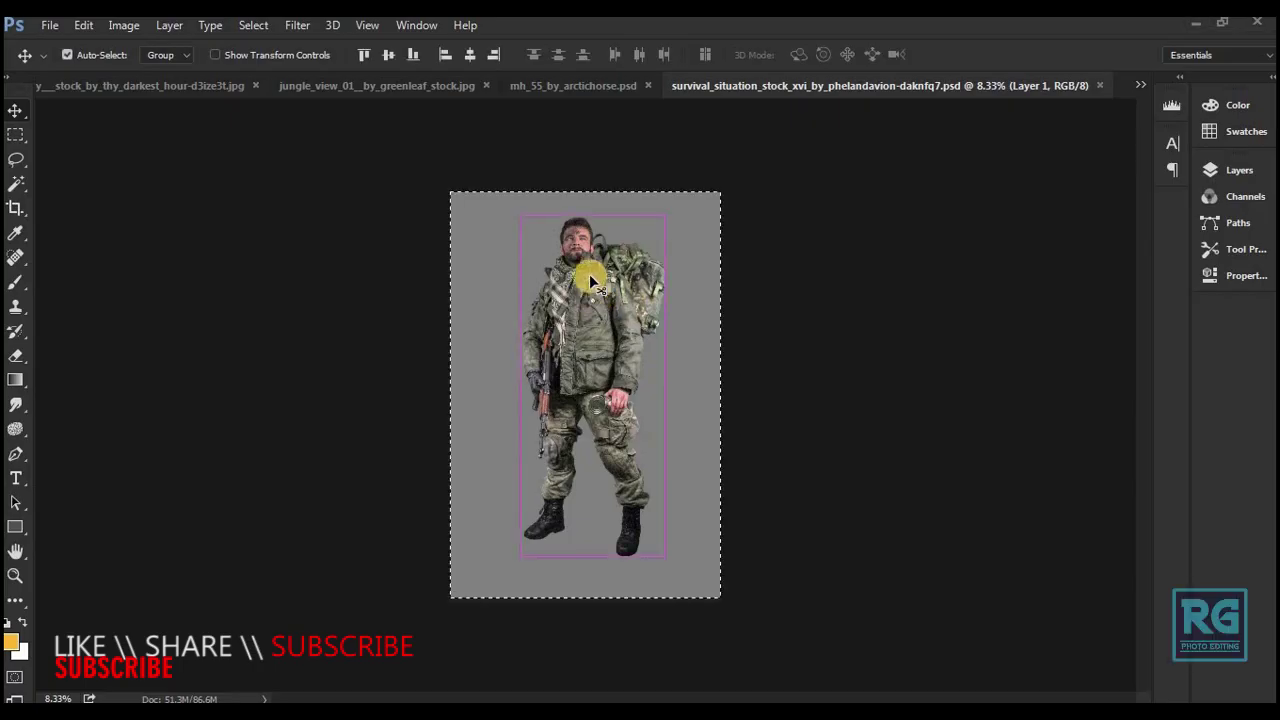
key(ctrl+x)
key(ctrl+w)
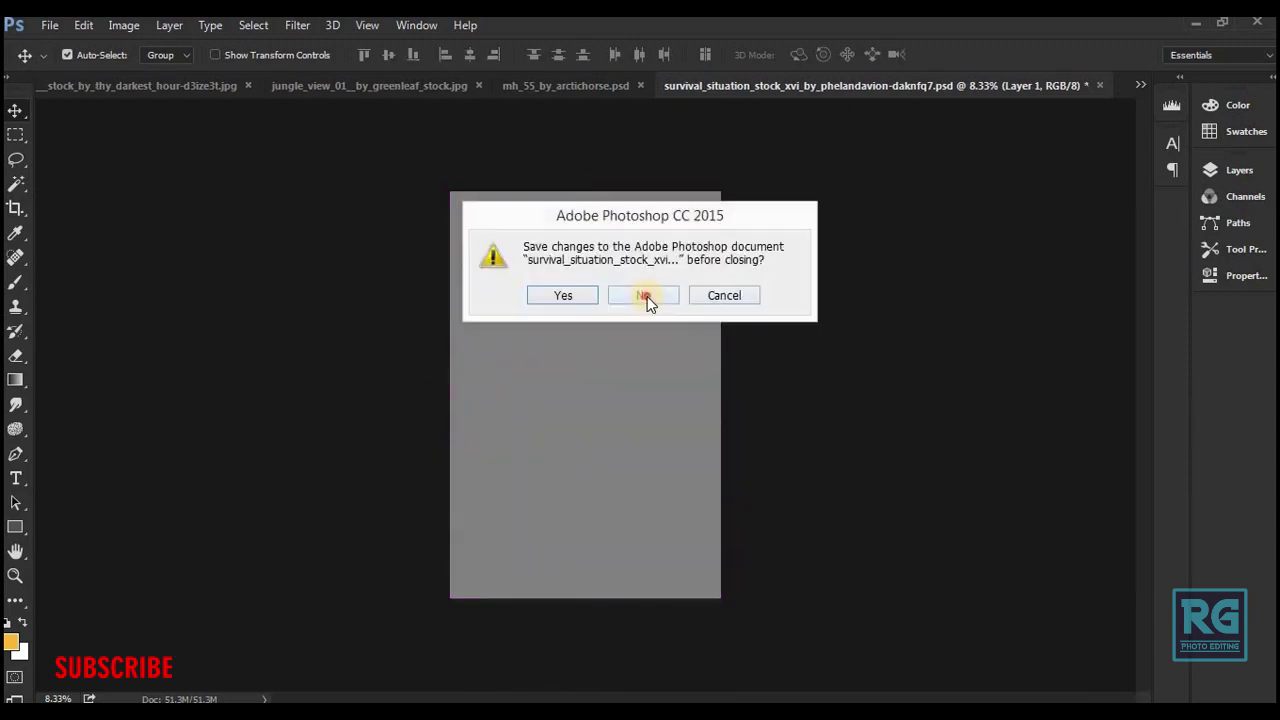
click(647, 296)
- Paste the soldier into GUNJO.psd as Layer 2 and hide that layer
click(1142, 87)
click(860, 168)
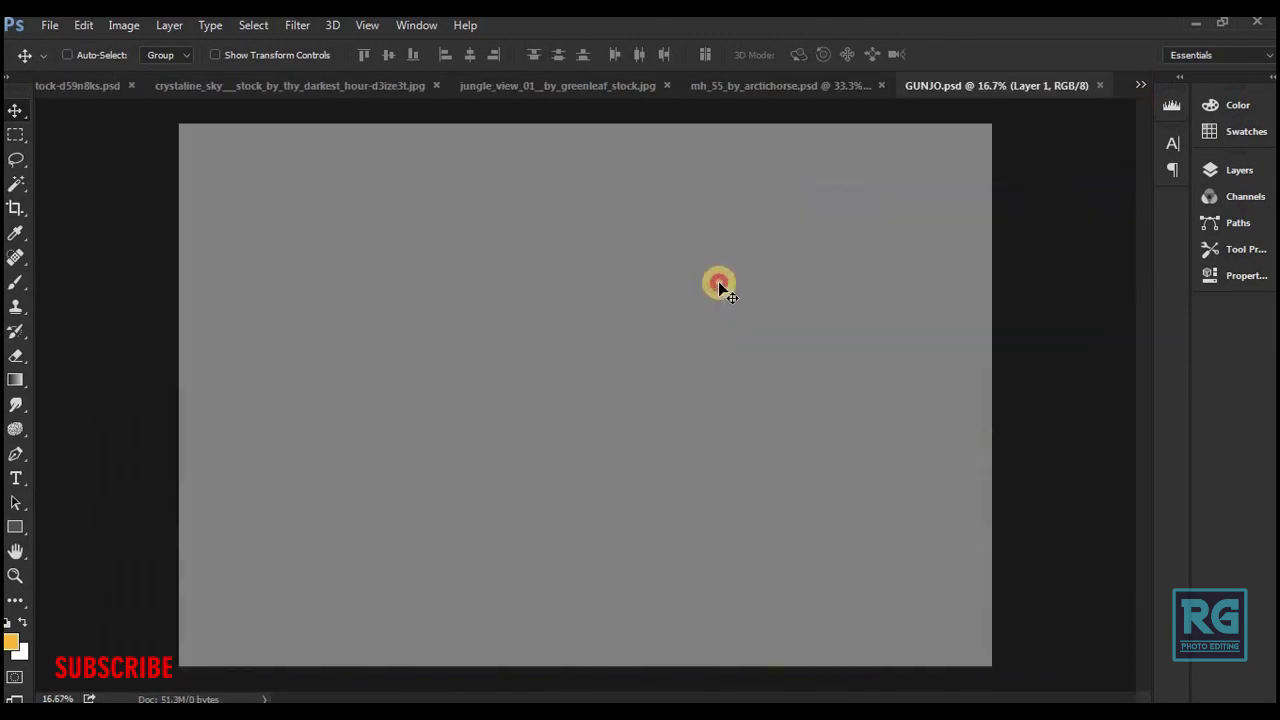
key(ctrl+v)
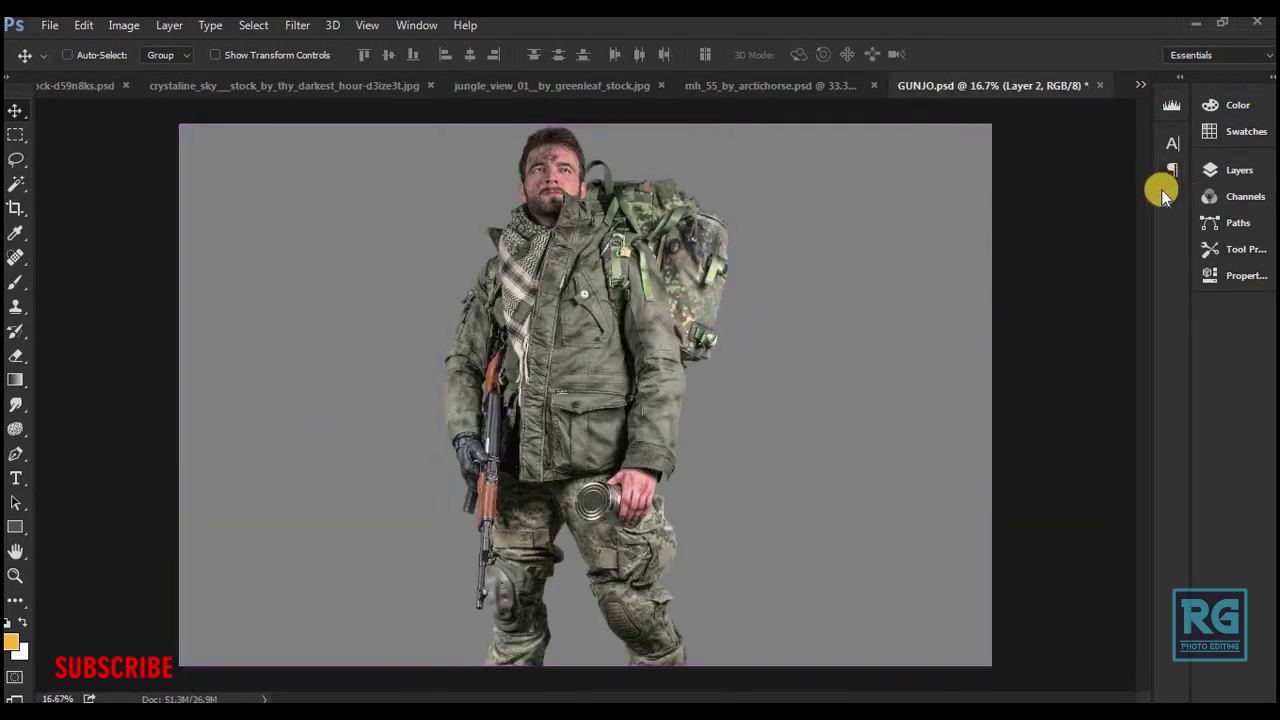
click(1228, 170)
click(980, 271)
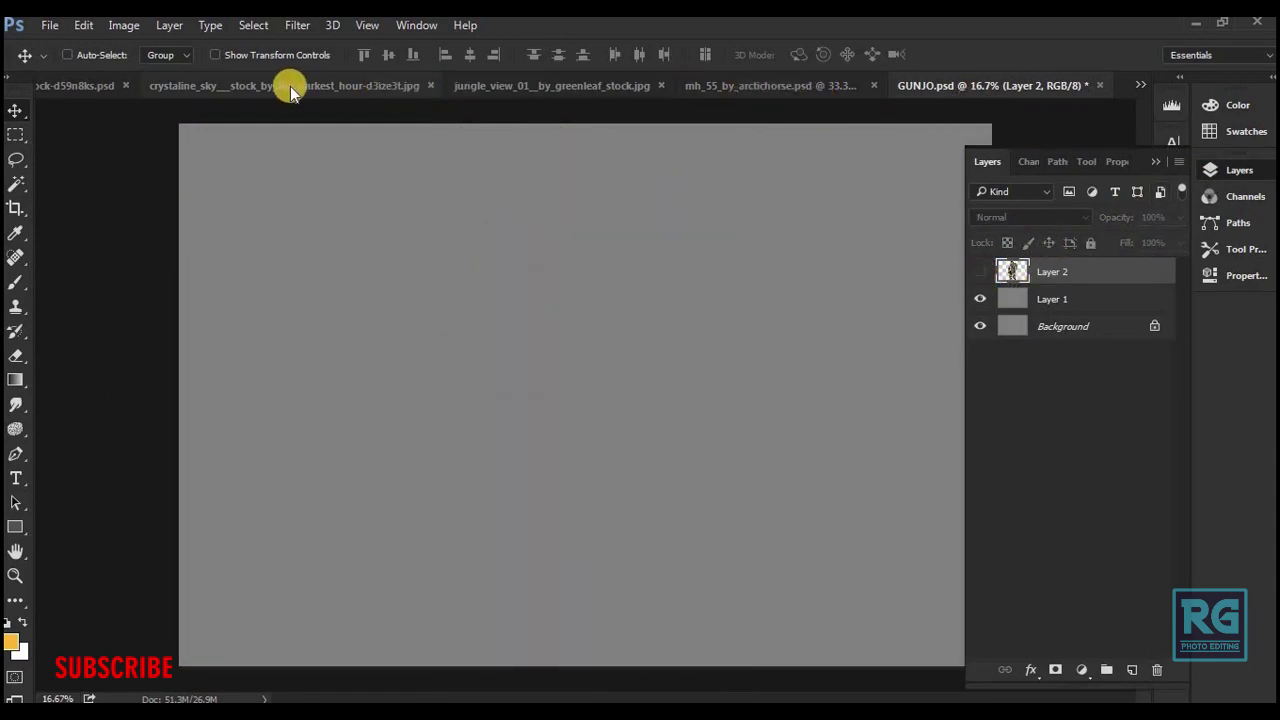
click(192, 89)
- Cut the crystaline_sky image, close it unsaved, and paste it into GUNJO
key(ctrl+a)
key(ctrl+x)
key(ctrl+w)
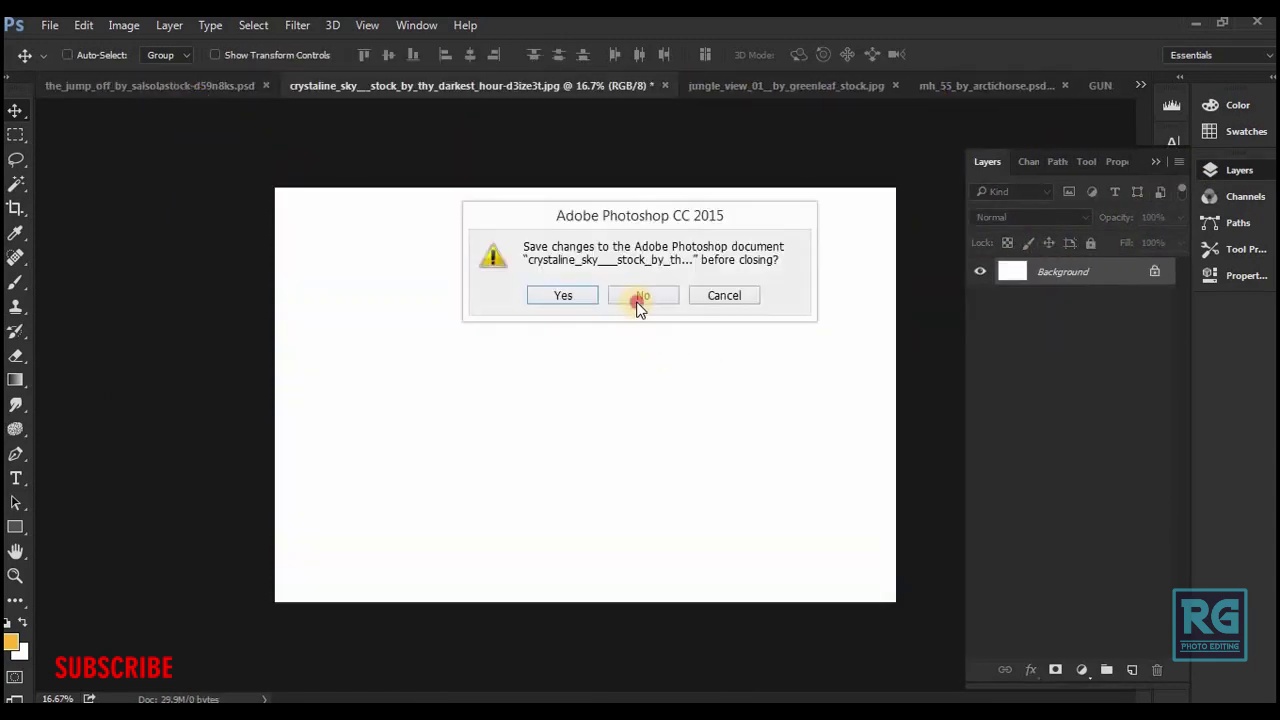
click(640, 300)
key(ctrl+v)
- Enlarge the sky layer to about 136% so it covers the canvas
key(ctrl+minus)
key(ctrl+t)
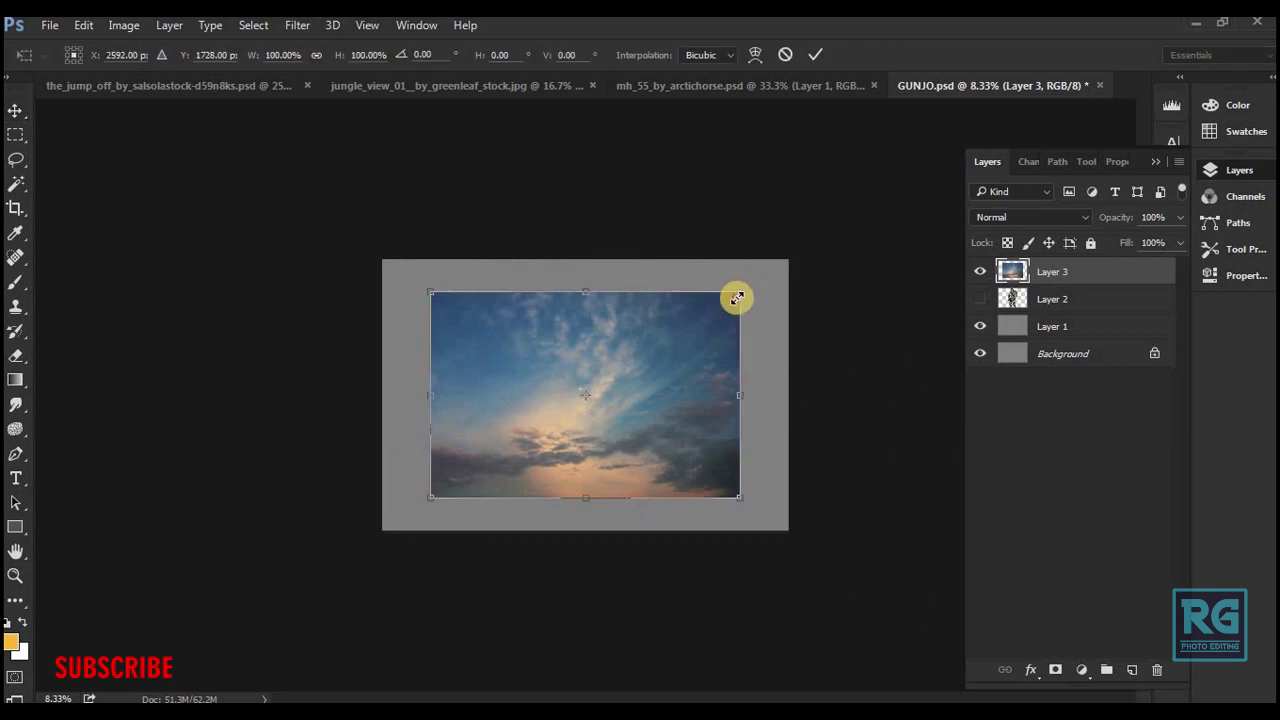
drag(736, 299, 804, 270)
key(Return)
key(ctrl+t)
mouse_move(804, 270)
mouse_down()
mouse_move(737, 289)
mouse_move(804, 268)
mouse_up()
key(Return)
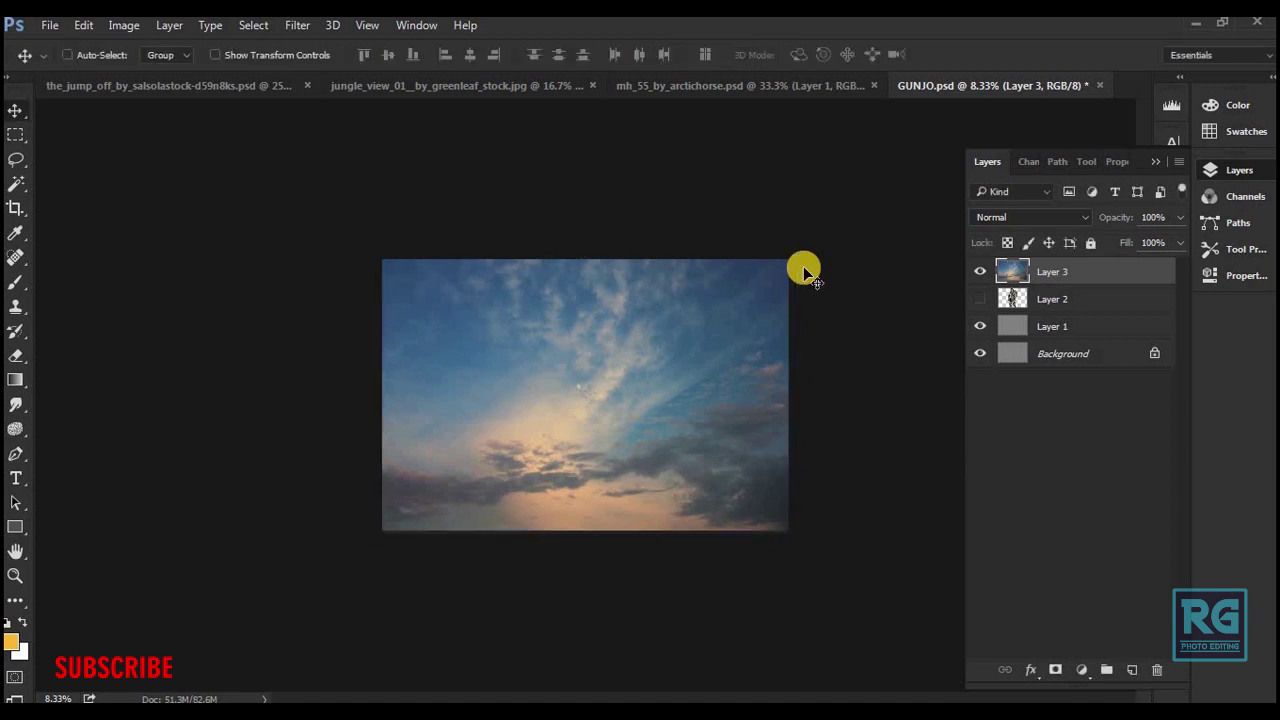
- Cut the jungle photo, close it unsaved, and paste it into GUNJO
click(467, 86)
key(ctrl+a)
key(ctrl+x)
key(ctrl+w)
key(n)
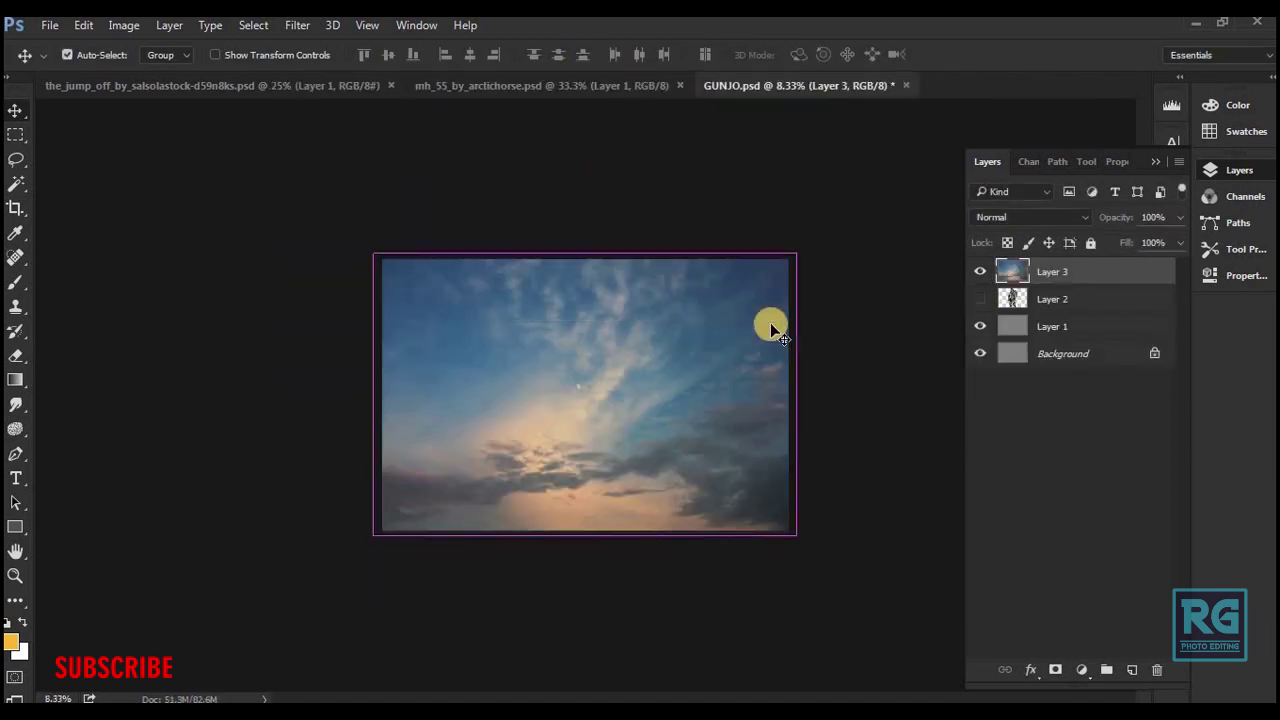
key(ctrl+v)
key(ctrl+t)
- Enlarge the jungle Layer 4 to fill the canvas
drag(736, 297, 797, 270)
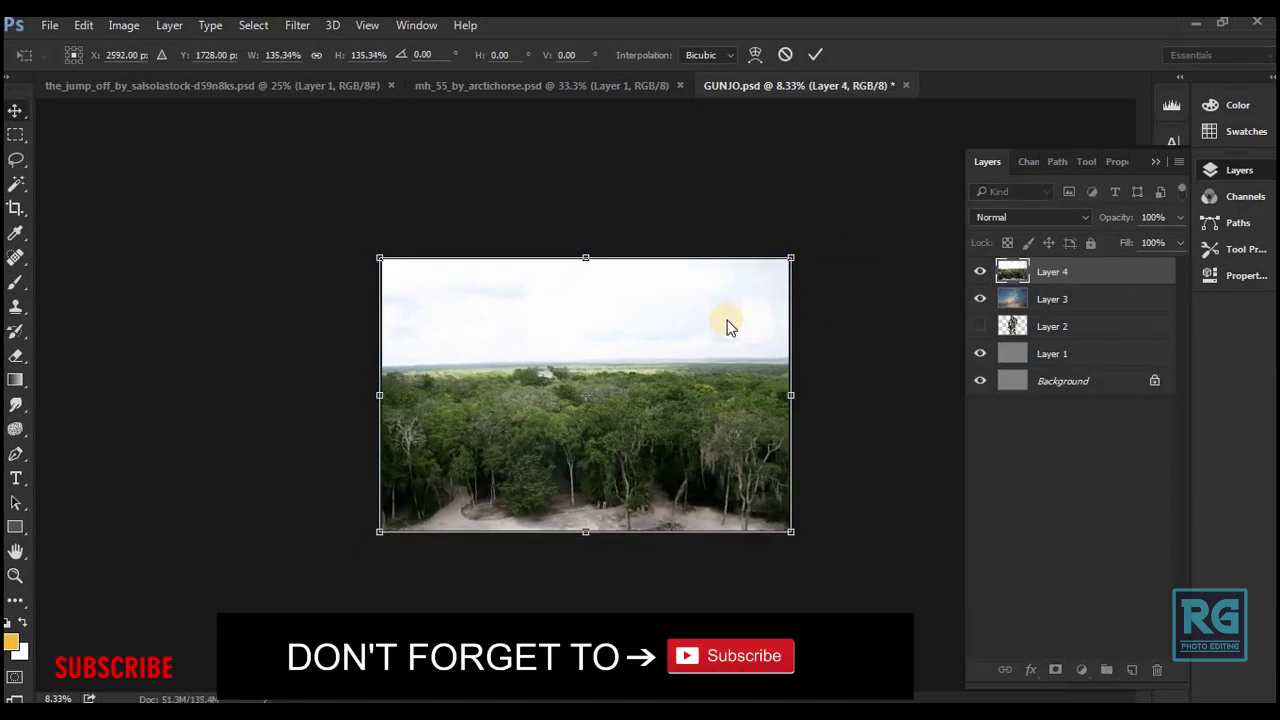
key(Return)
click(501, 93)
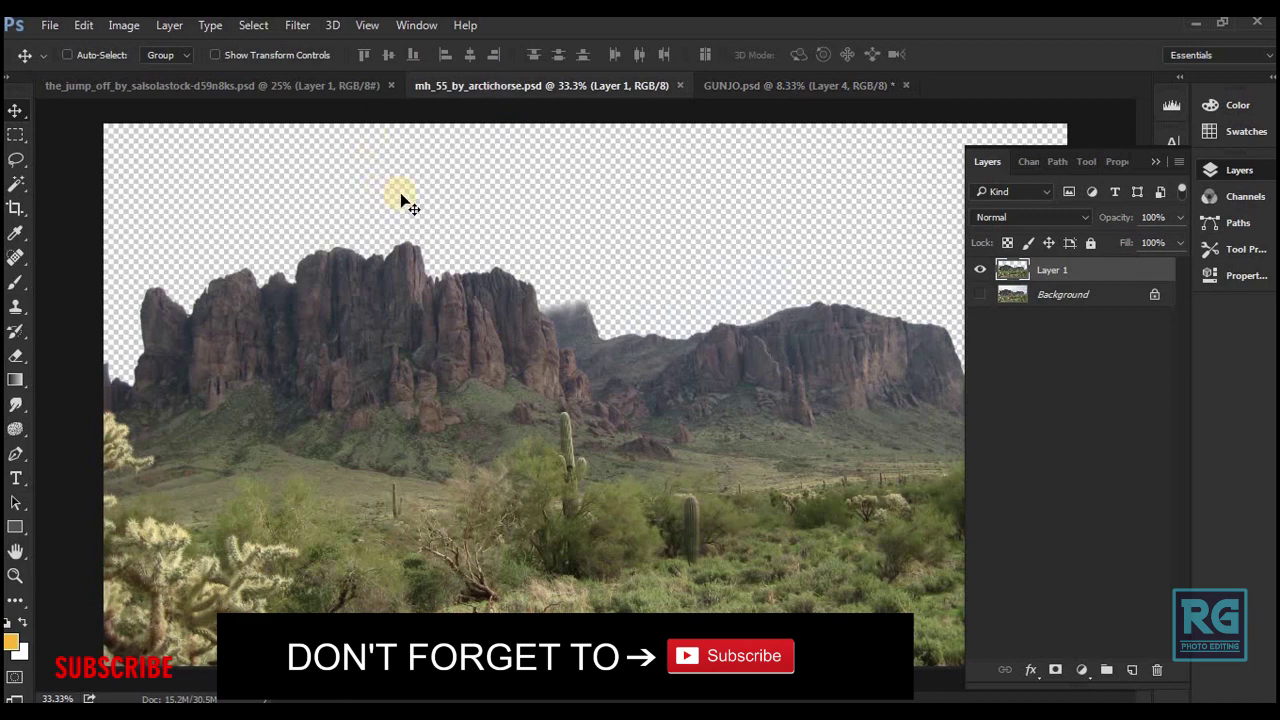
click(741, 86)
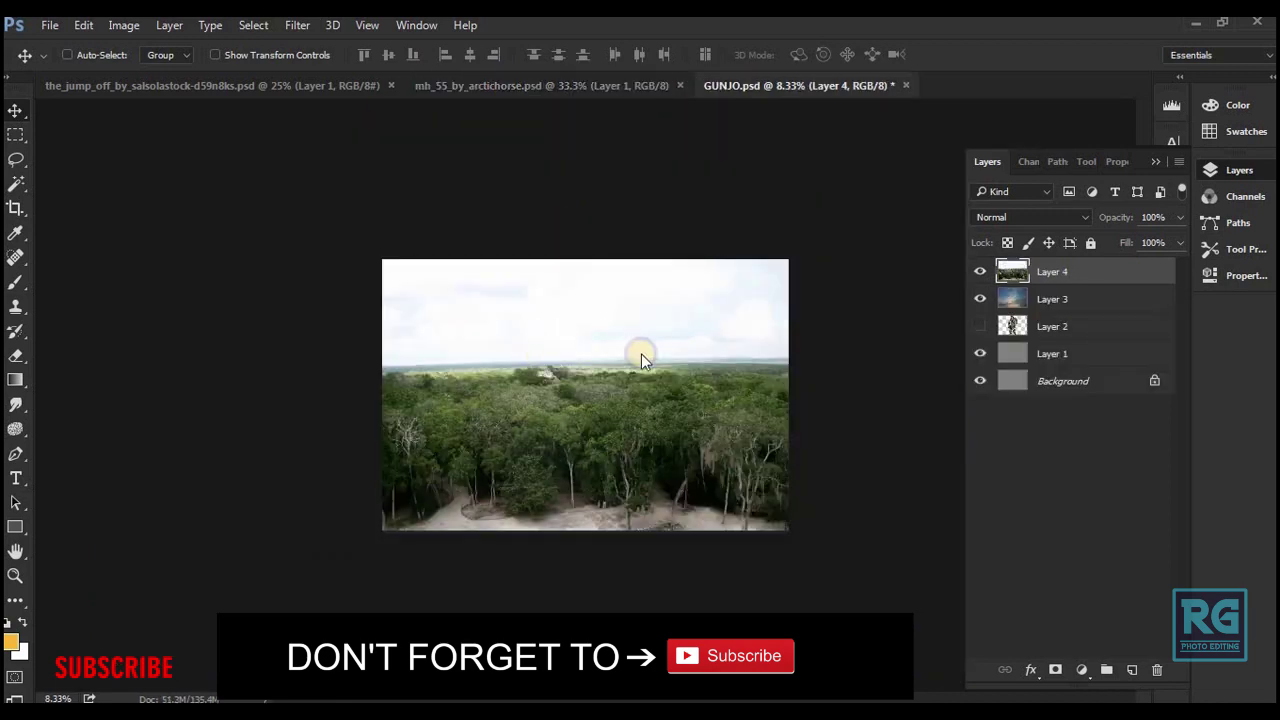
- Mask the jungle layer with a black-to-white gradient to fade its white sky, then lower it
click(1055, 669)
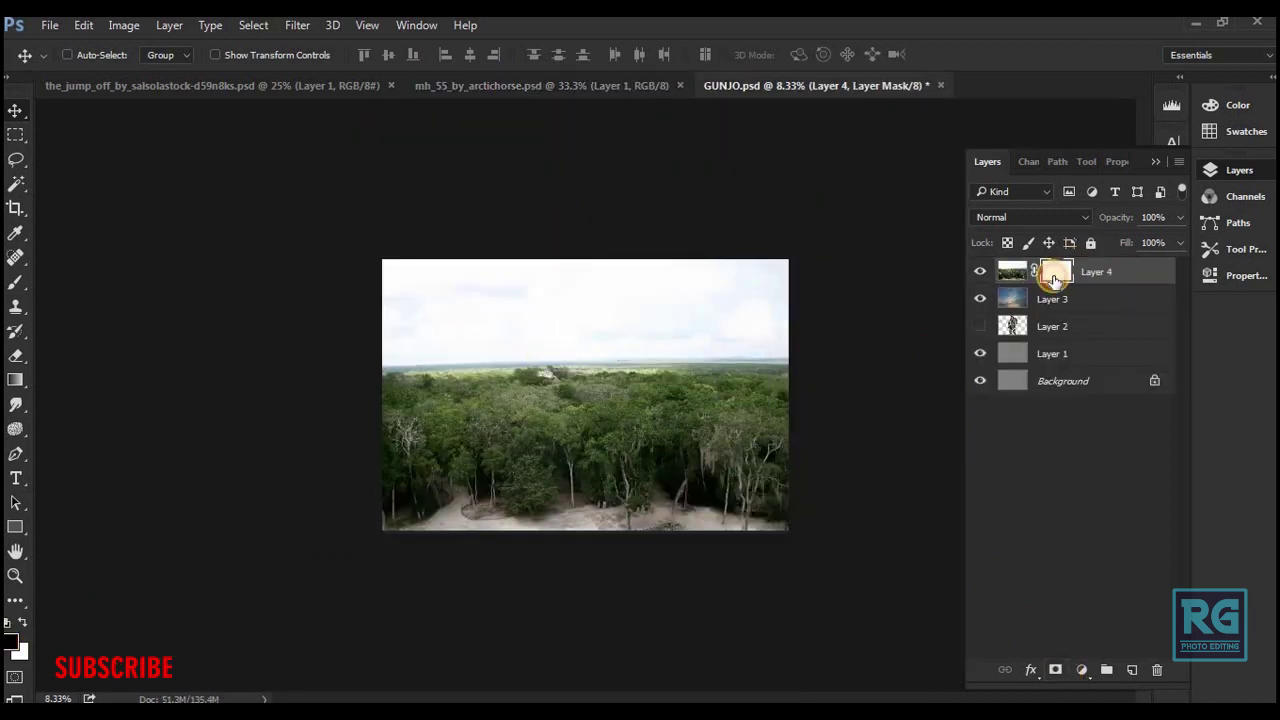
key(g)
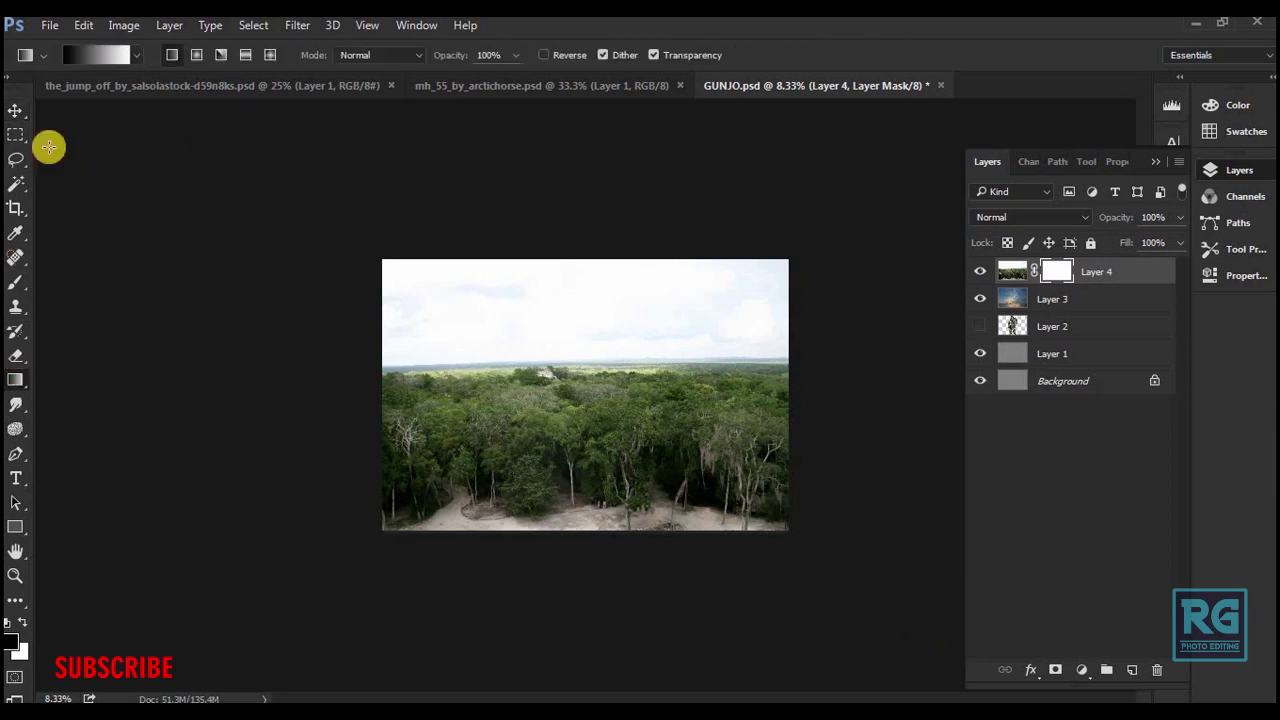
drag(588, 384, 580, 362)
mouse_move(580, 414)
mouse_down()
mouse_move(586, 359)
mouse_move(586, 390)
mouse_up()
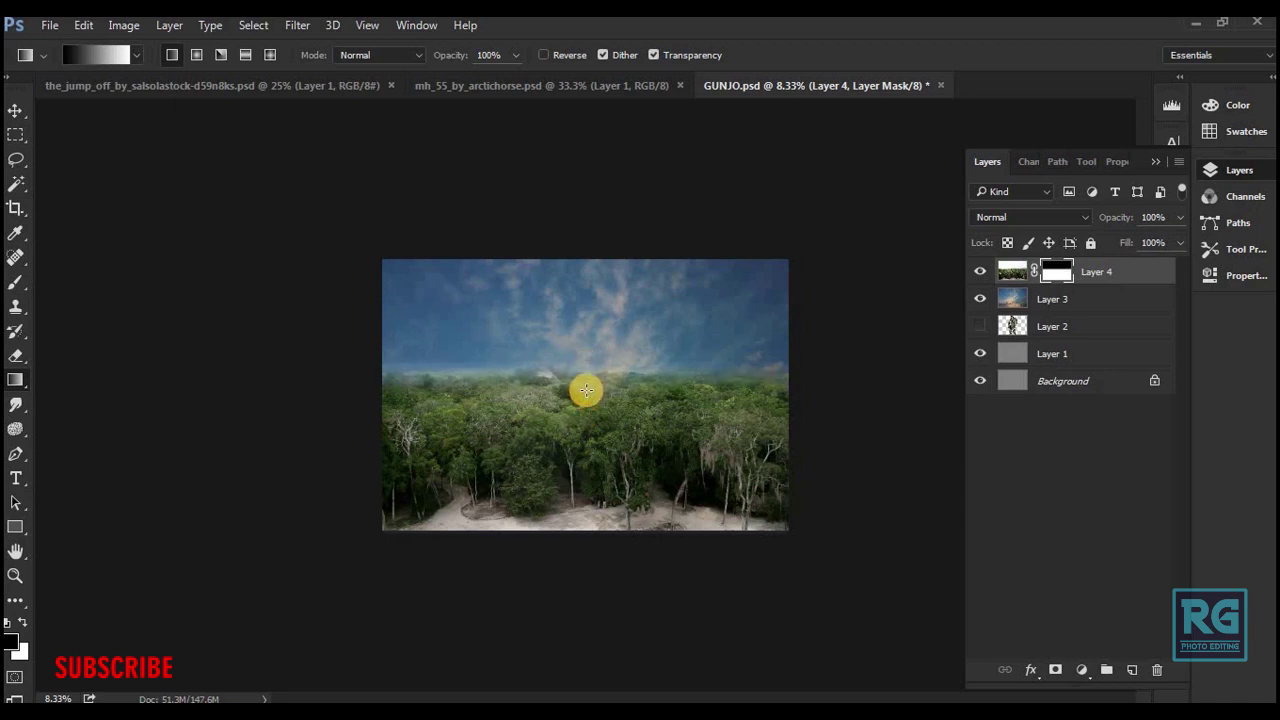
key(v)
mouse_move(580, 474)
mouse_down()
mouse_move(583, 491)
mouse_move(600, 457)
mouse_up()
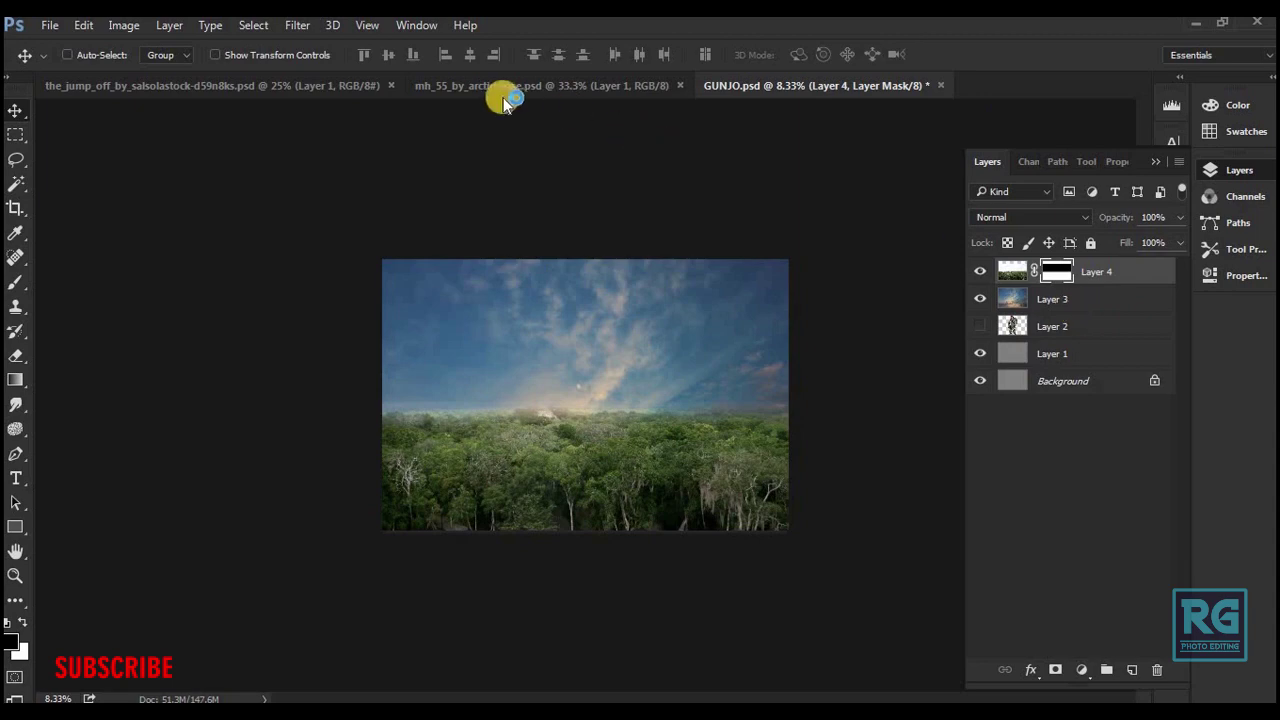
click(243, 88)
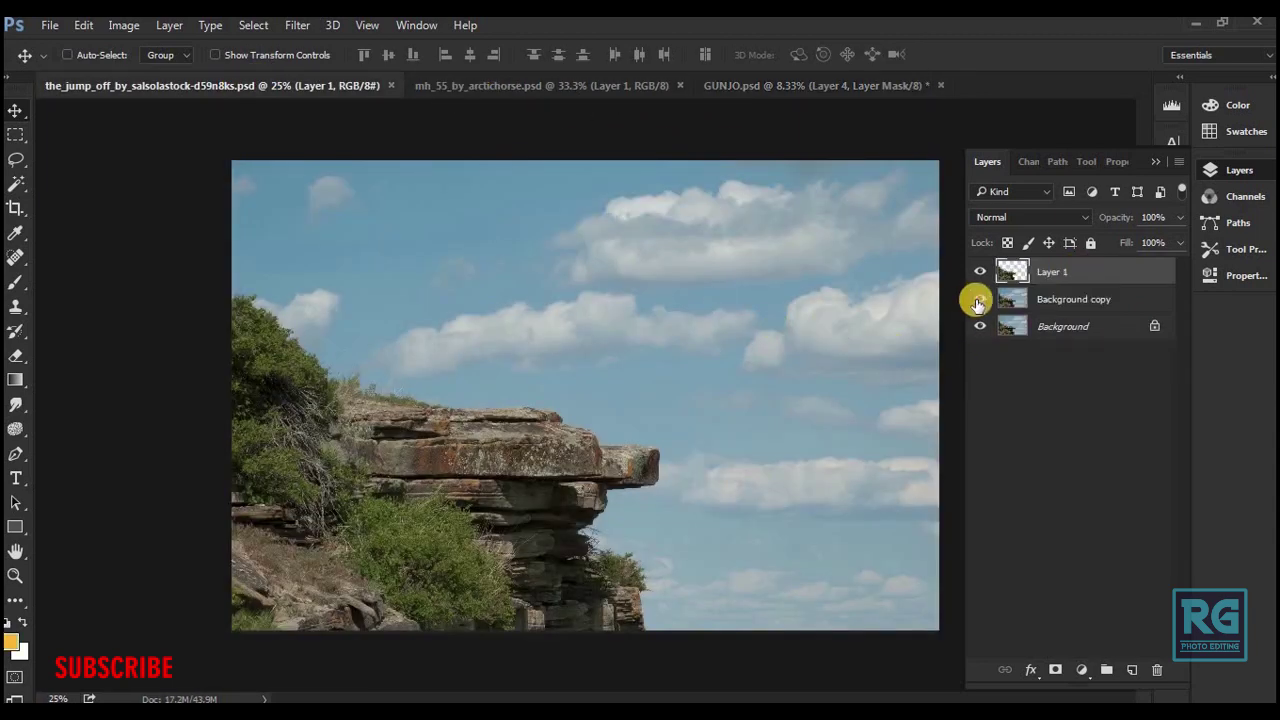
- Drag the cut-out cliff into GUNJO as Layer 5, enlarged at the bottom left
click(979, 332)
drag(507, 413, 752, 88)
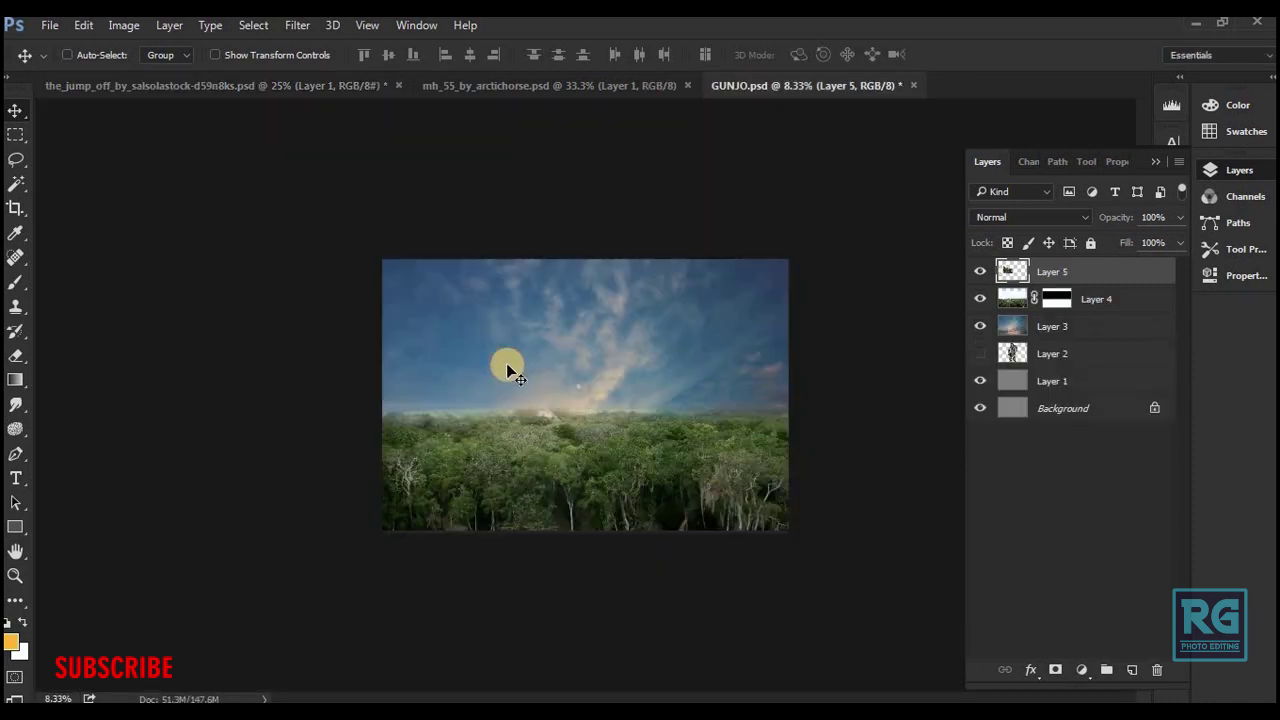
drag(752, 88, 541, 437)
key(ctrl+t)
drag(617, 372, 775, 286)
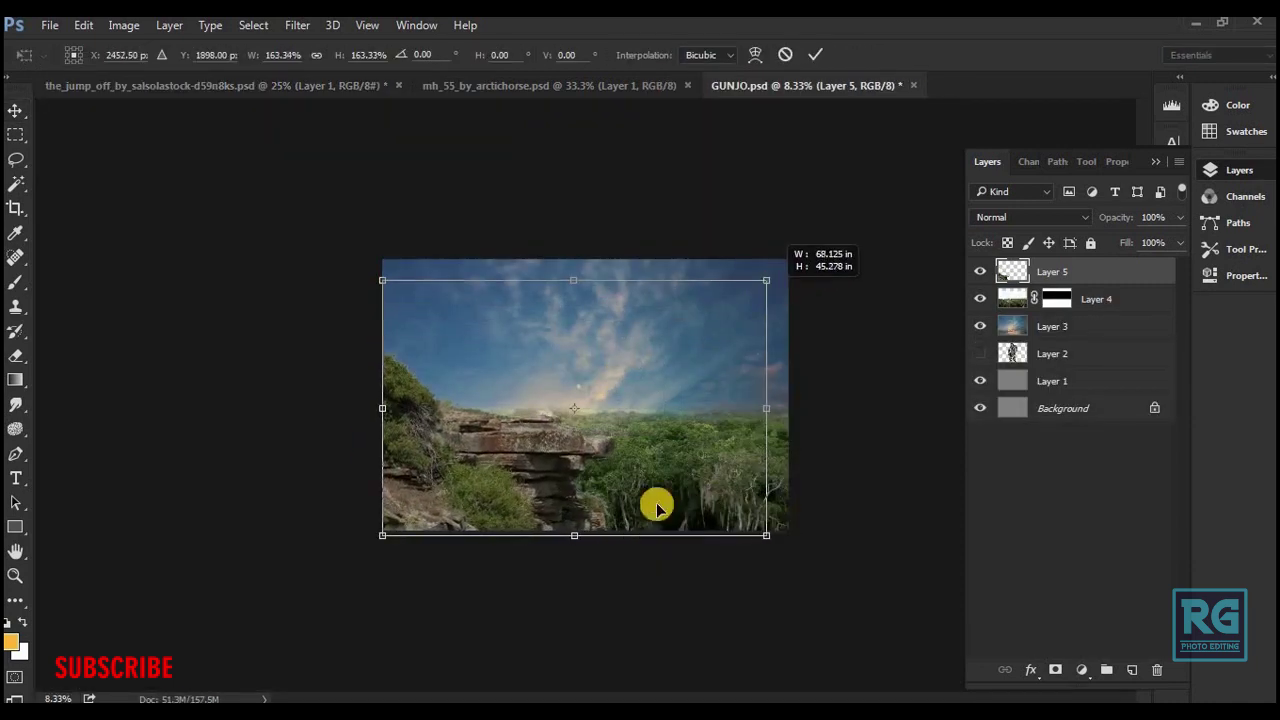
mouse_move(566, 449)
mouse_down()
mouse_move(551, 466)
mouse_move(560, 473)
mouse_move(630, 470)
mouse_up()
key(Return)
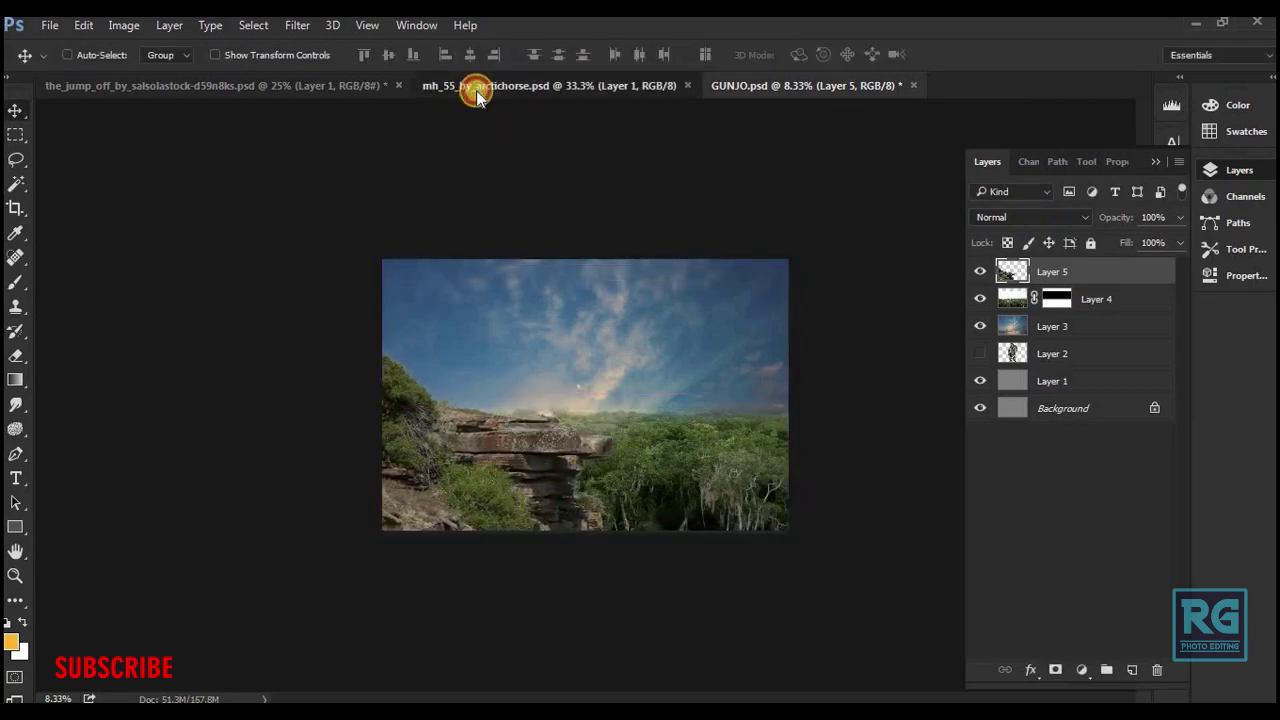
- Cut the mh_55 mountains and close the mountain and cliff files without saving
click(478, 88)
key(ctrl+a)
key(ctrl+x)
key(ctrl+w)
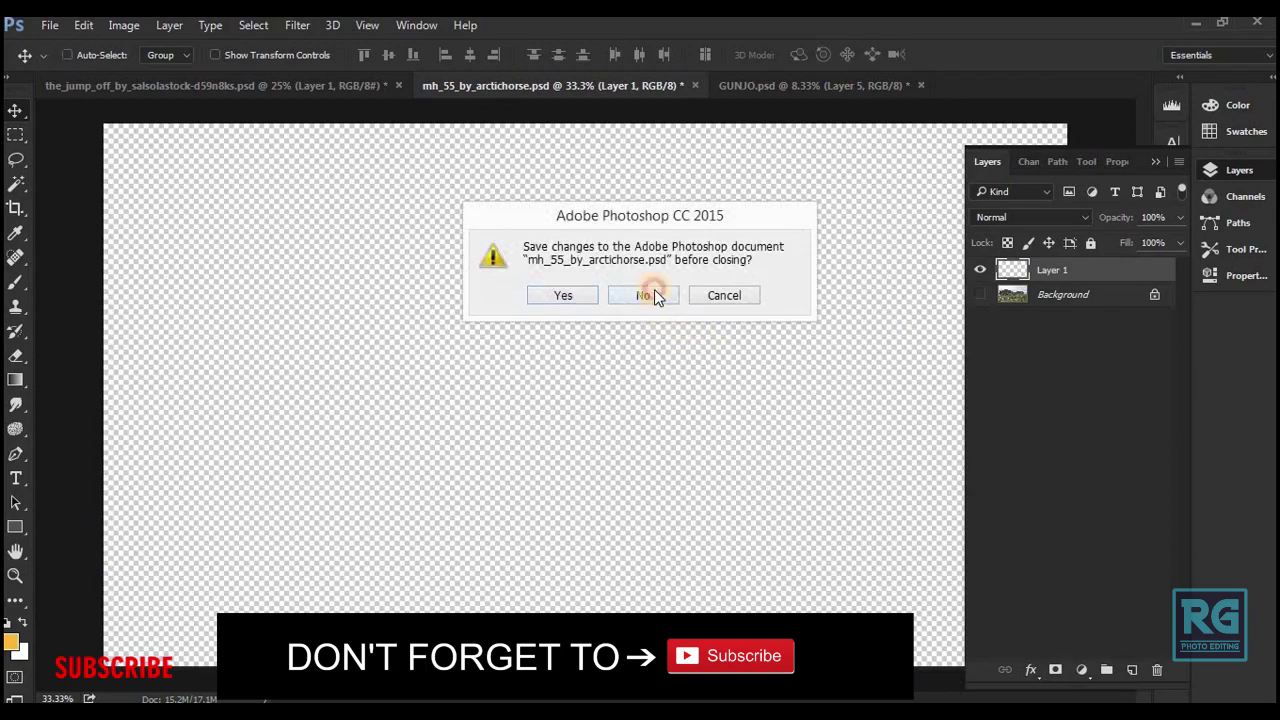
click(652, 294)
click(218, 90)
key(ctrl+w)
click(621, 296)
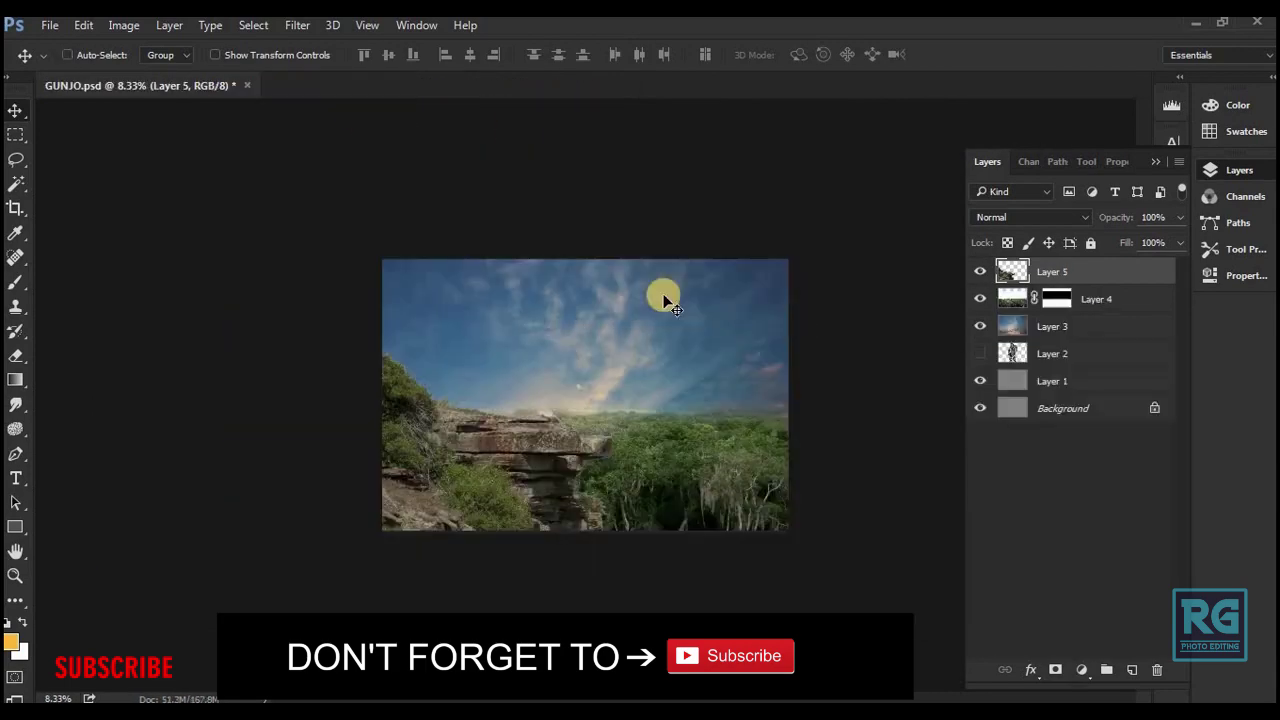
- Paste the mountains into GUNJO as Layer 6 and move them right
key(ctrl+v)
key(Tab)
scroll(728, 363, up, 5)
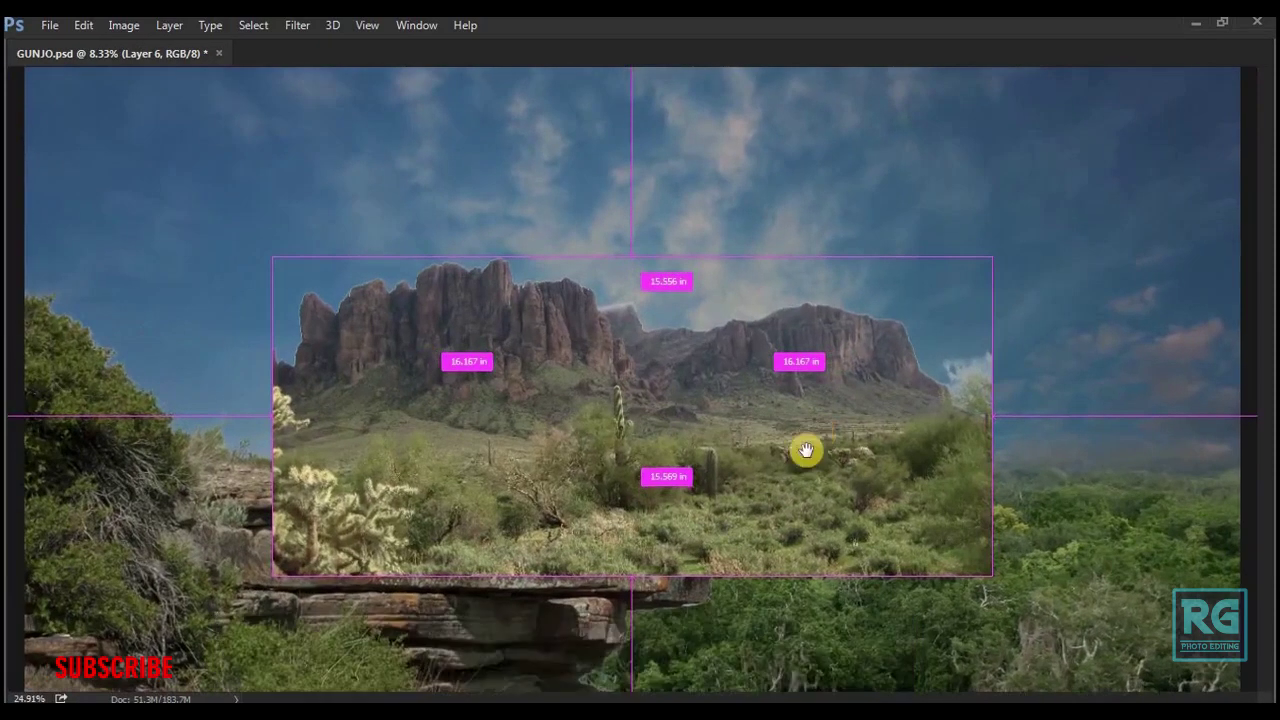
drag(805, 448, 574, 434)
mouse_move(649, 383)
mouse_down()
mouse_move(894, 420)
mouse_move(997, 396)
mouse_up()
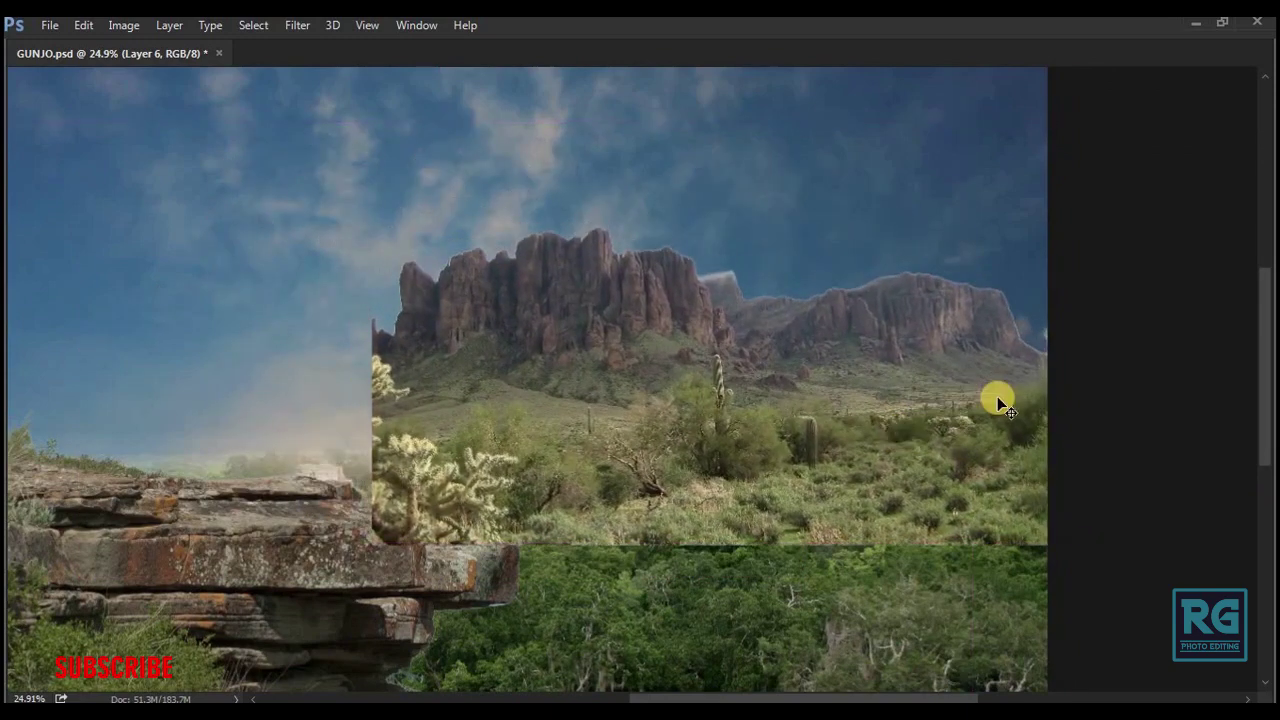
key(Tab)
- Add a layer mask with a gradient fading the mountains' lower edge into the forest
click(1052, 669)
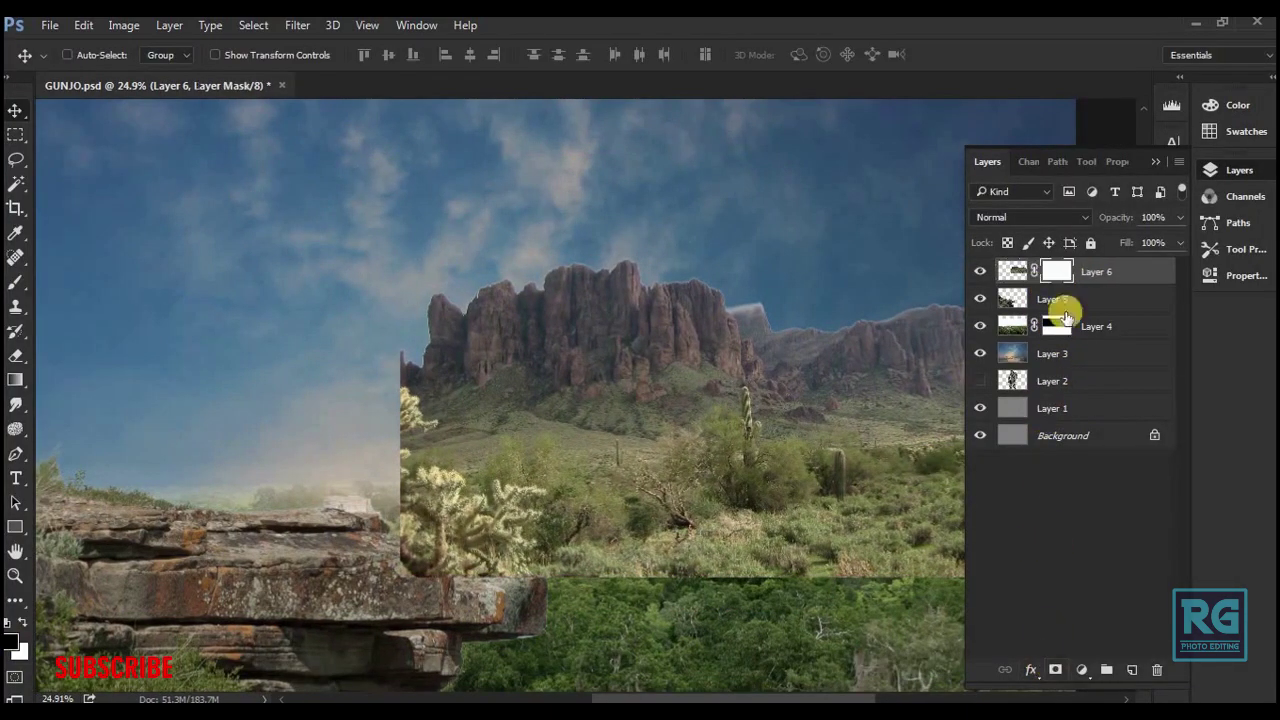
key(g)
drag(762, 581, 750, 430)
key(Tab)
mouse_move(915, 470)
mouse_down()
mouse_move(914, 360)
mouse_move(966, 428)
mouse_up()
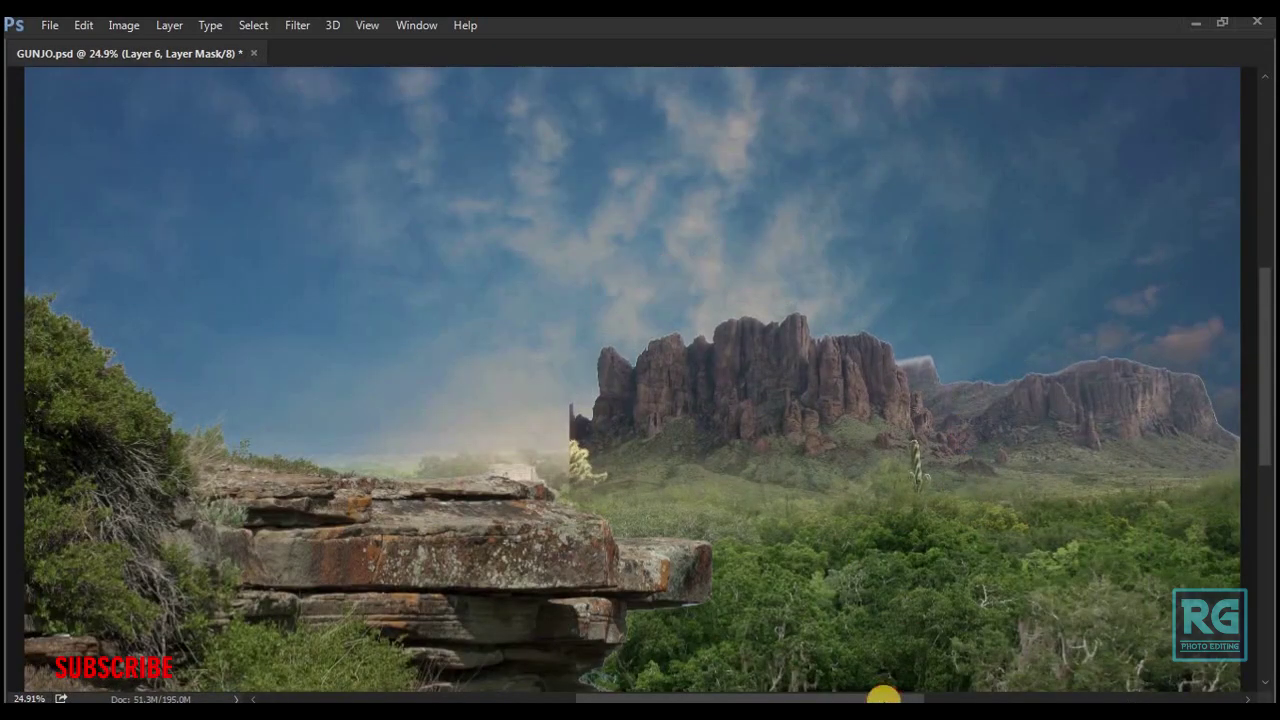
- Shrink the mountains layer and move it onto the horizon
key(ctrl+minus)
key(ctrl+minus)
key(ctrl+minus)
key(ctrl+t)
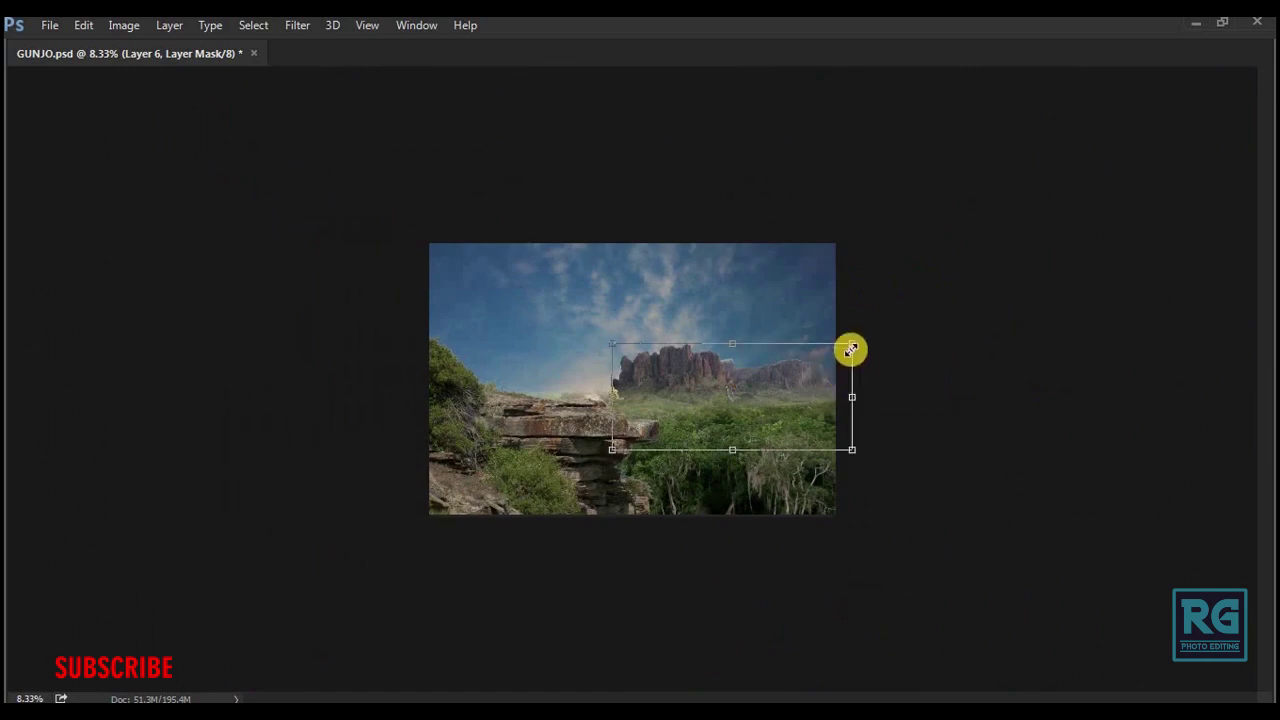
drag(840, 360, 837, 360)
key(Return)
drag(737, 329, 800, 397)
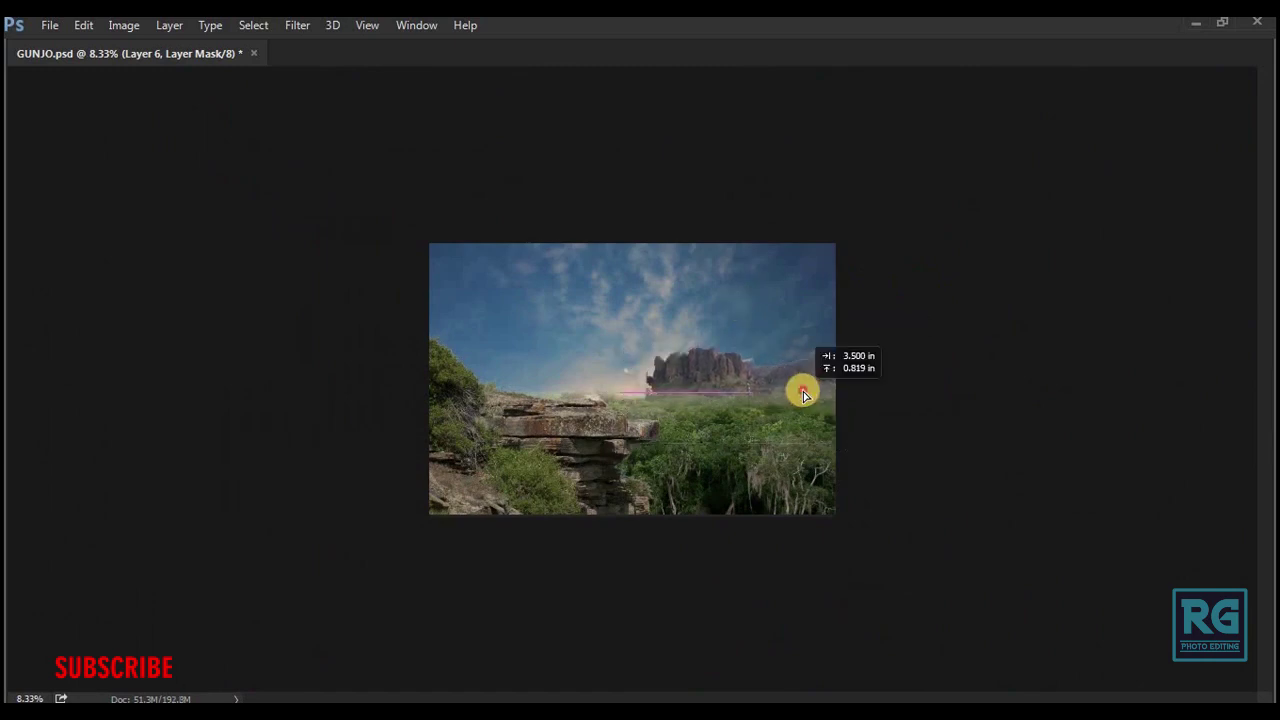
key(Tab)
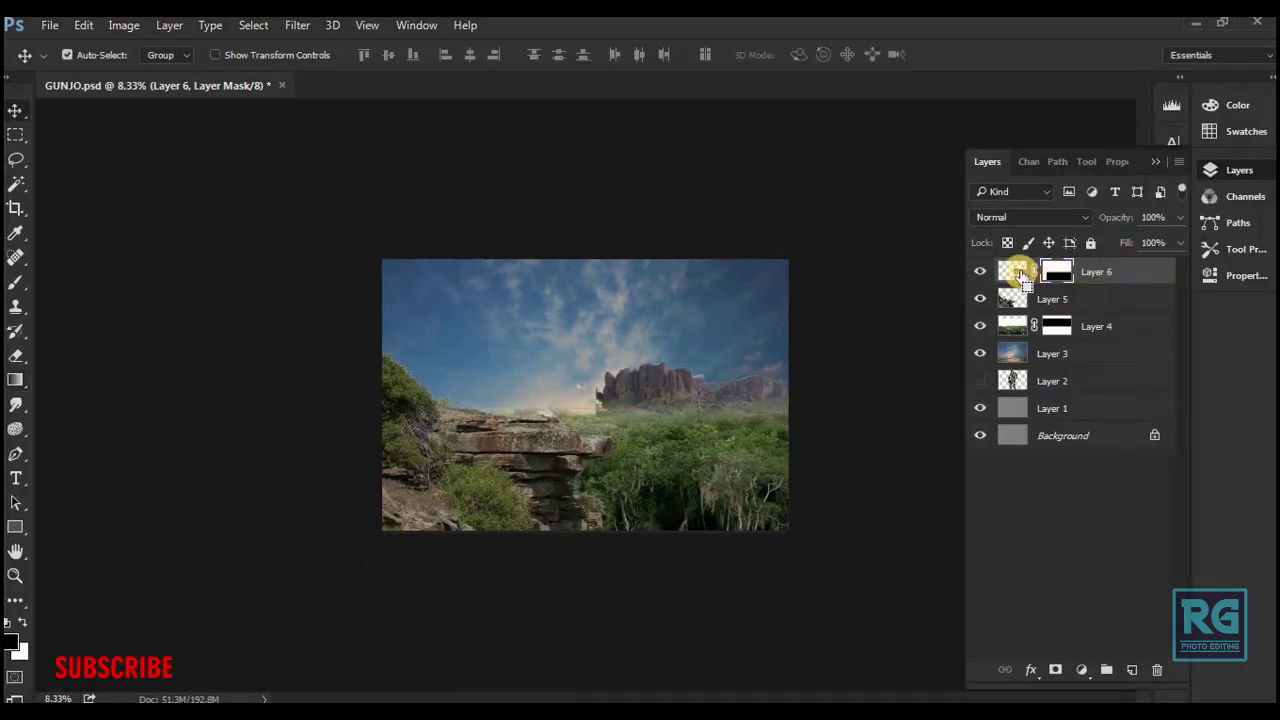
- Load the mountain layer's outline, contract it by 1 and feather it 2 px, then deselect
ctrl+click(1015, 272)
key(alt+s)
key(m)
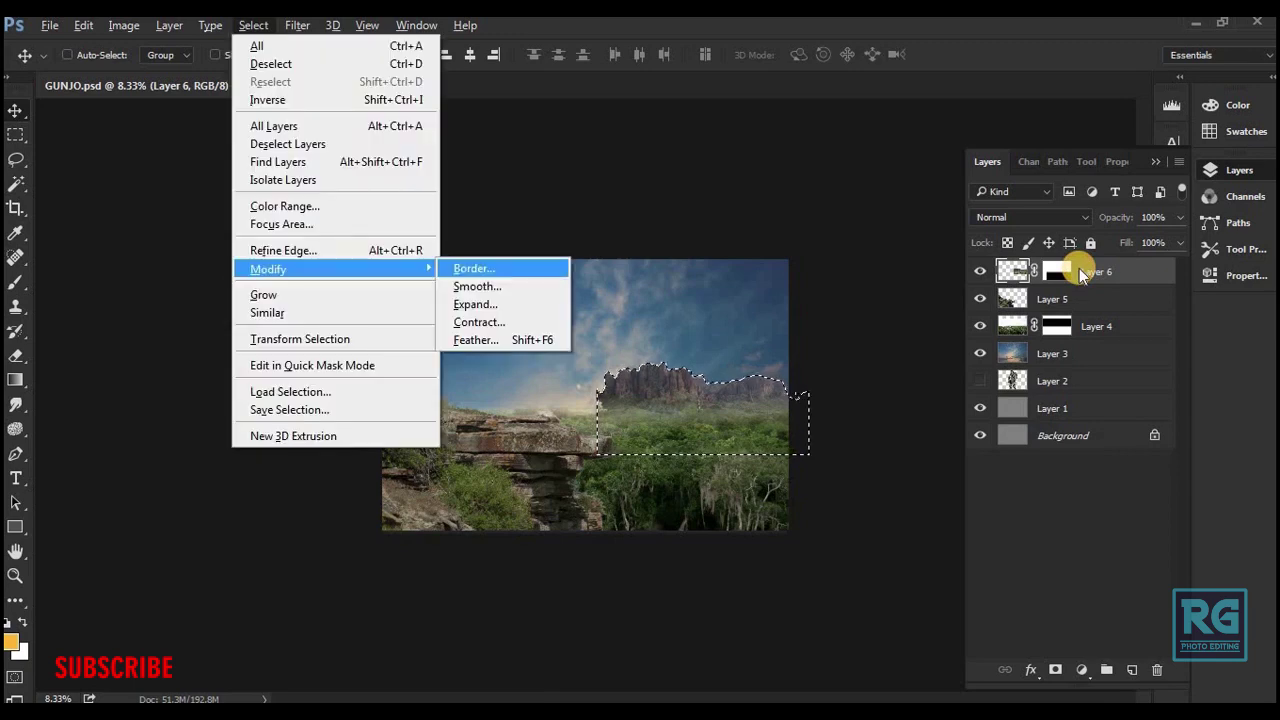
text(c1)
key(Return)
key(shift+F6)
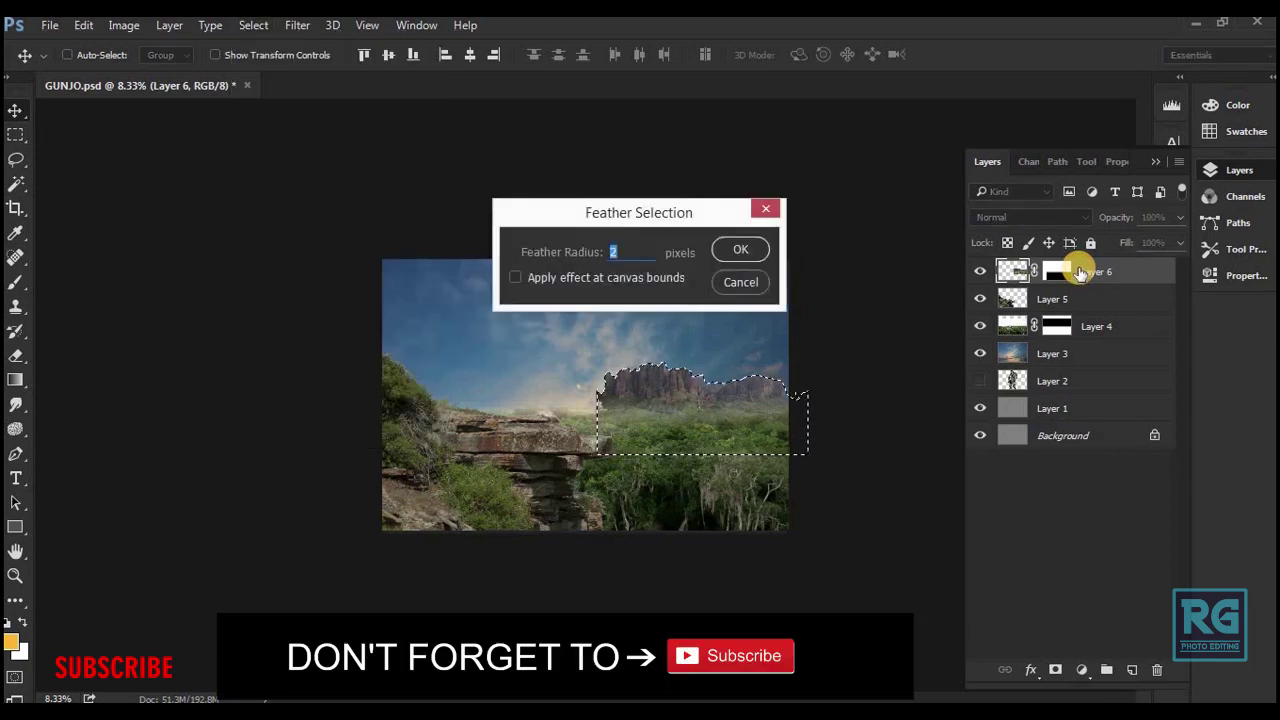
key(Return)
key(ctrl+d)
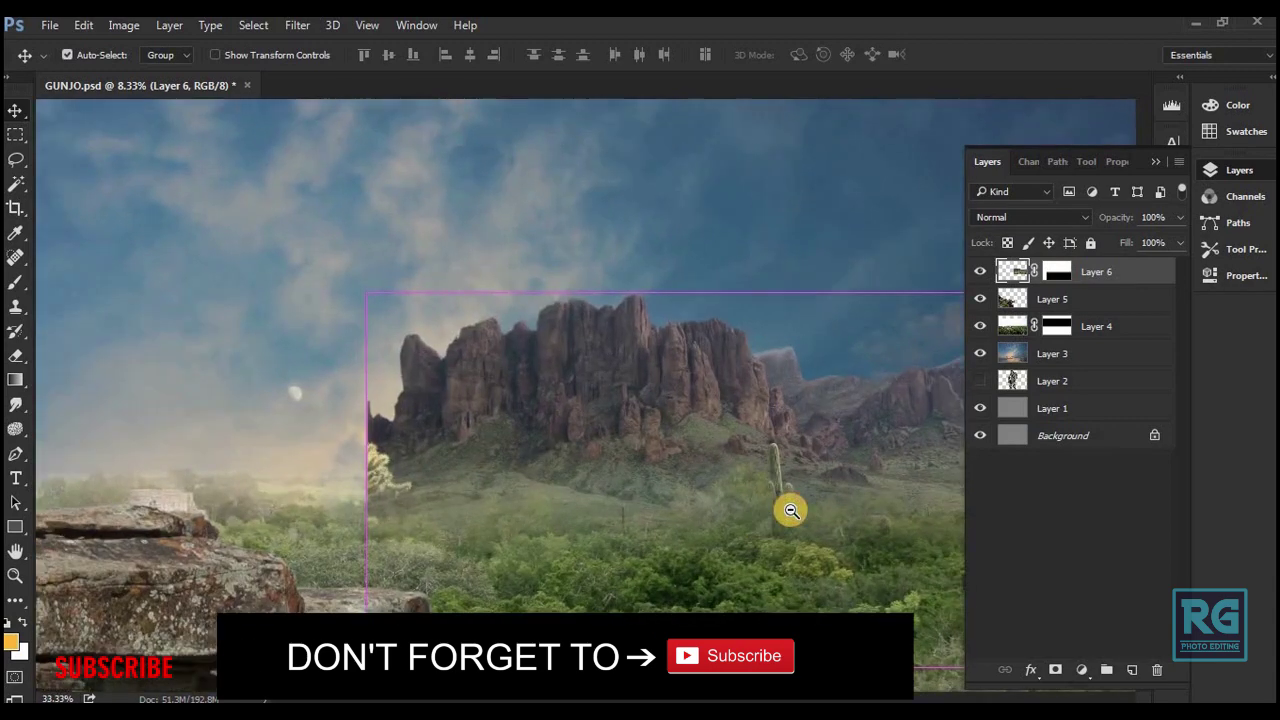
- Settle the mountains onto the horizon, erase stray edges, and stack Layer 6 below Layer 5
drag(780, 494, 709, 528)
mouse_move(723, 394)
mouse_down()
mouse_move(744, 424)
mouse_move(657, 386)
mouse_up()
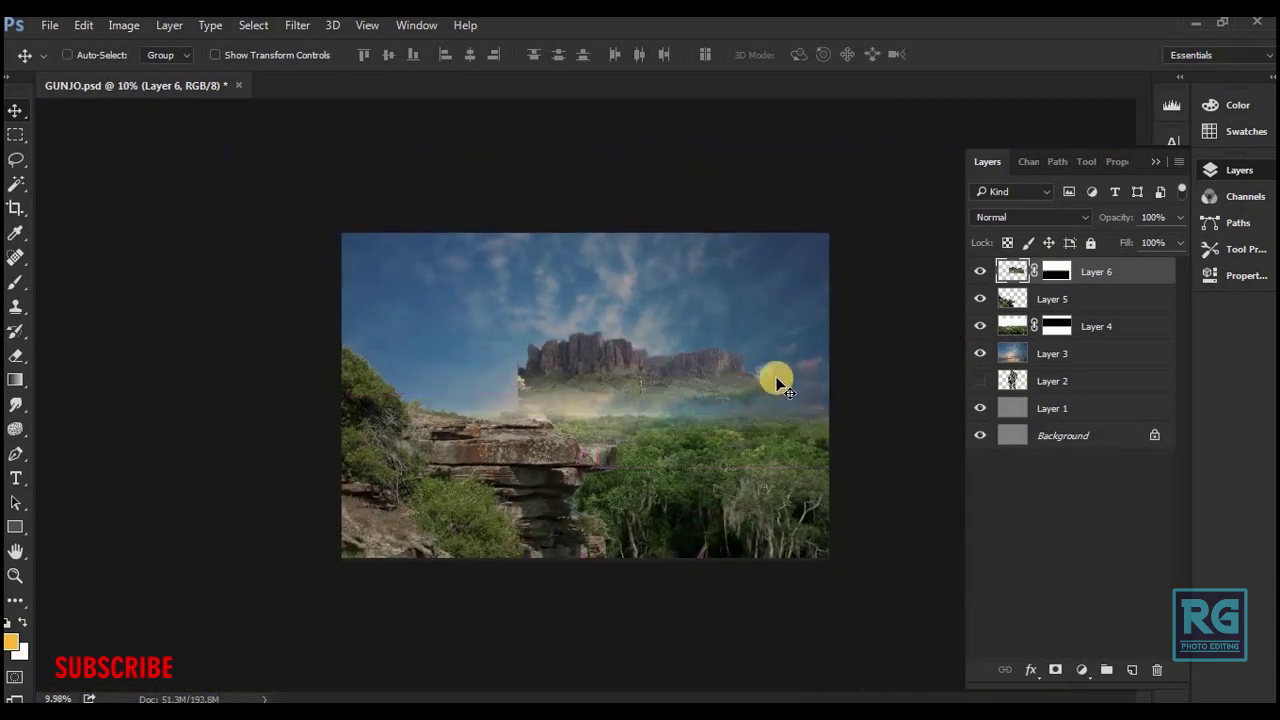
key(e)
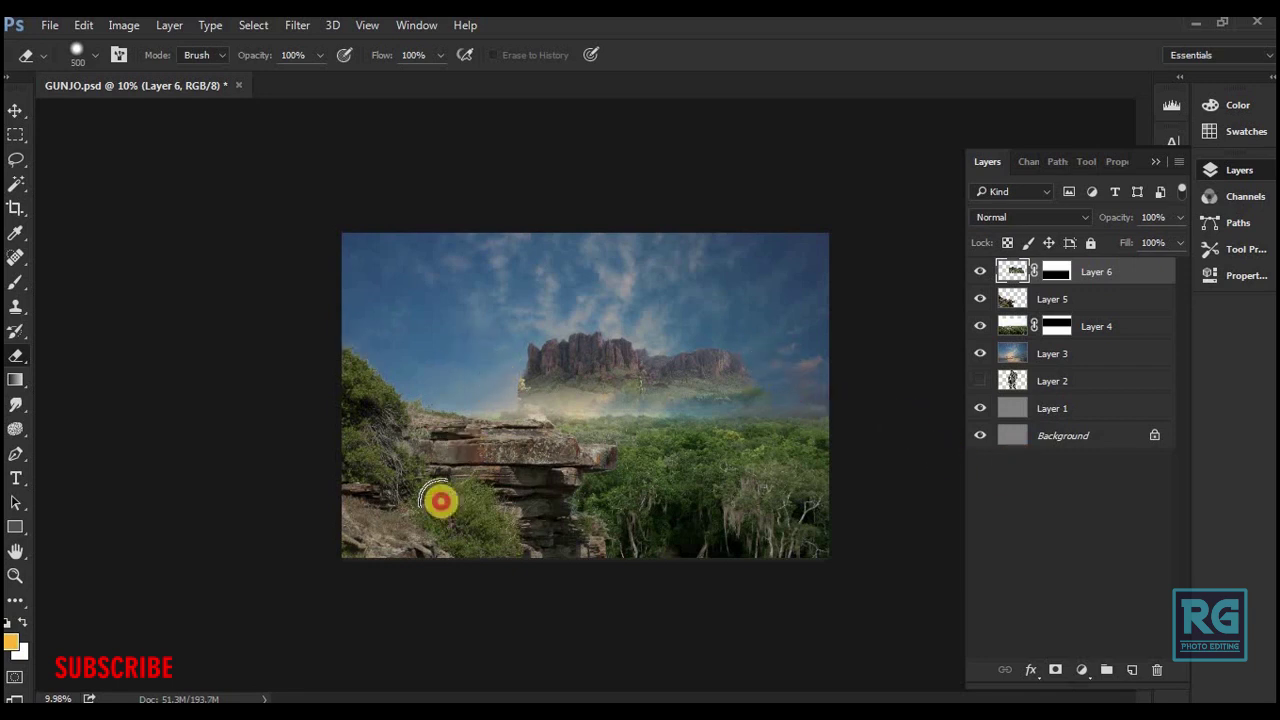
key(v)
mouse_move(643, 380)
mouse_down()
mouse_move(720, 446)
mouse_move(745, 432)
mouse_up()
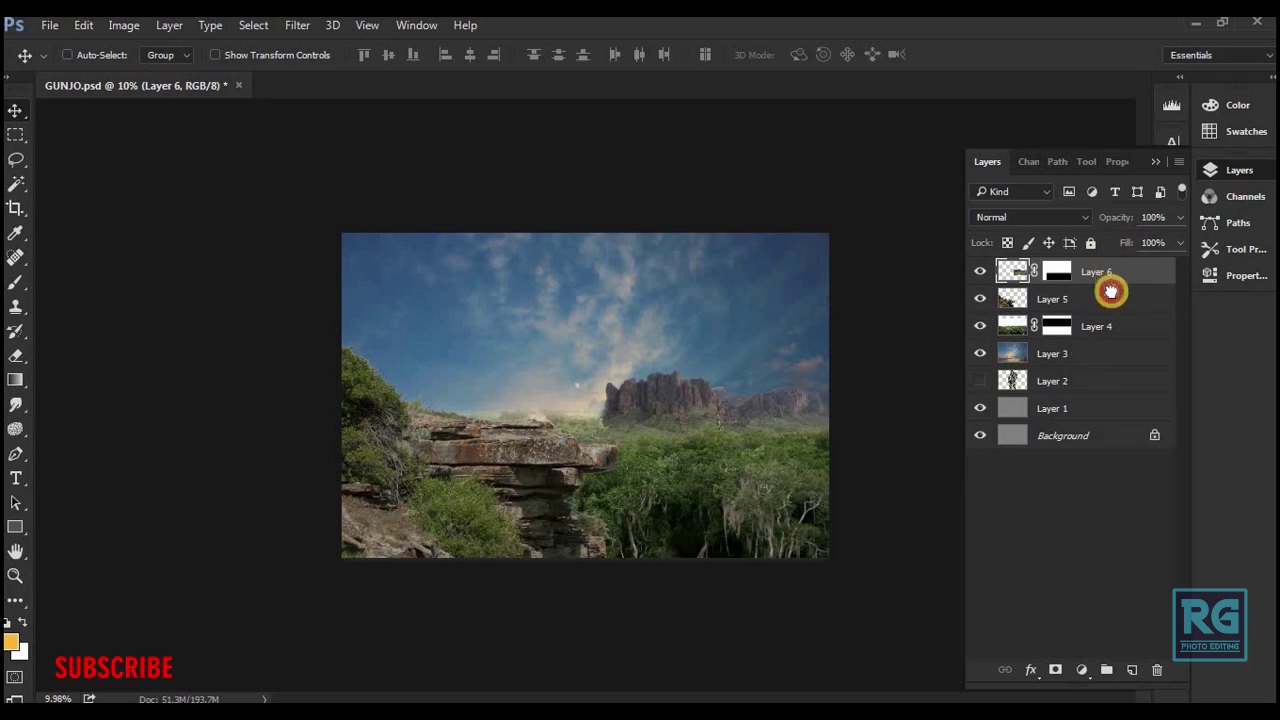
mouse_move(1110, 287)
mouse_down()
mouse_move(1117, 330)
mouse_move(1094, 291)
mouse_up()
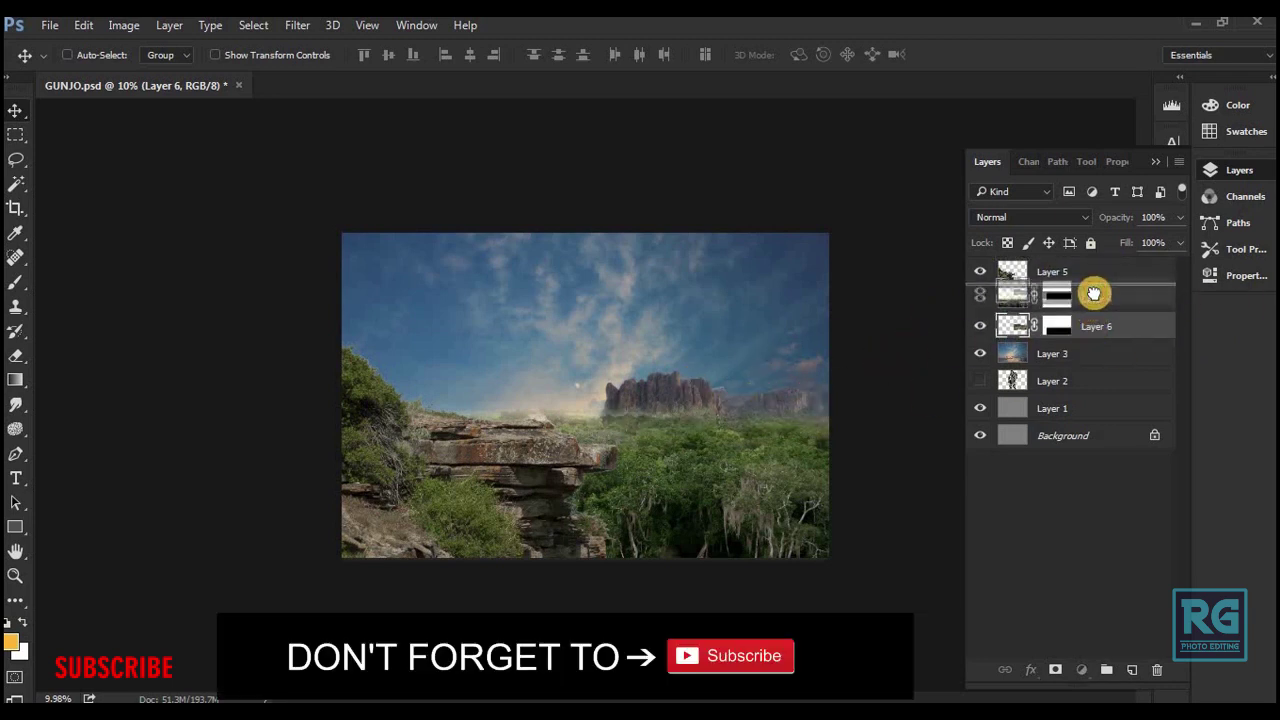
drag(734, 371, 745, 373)
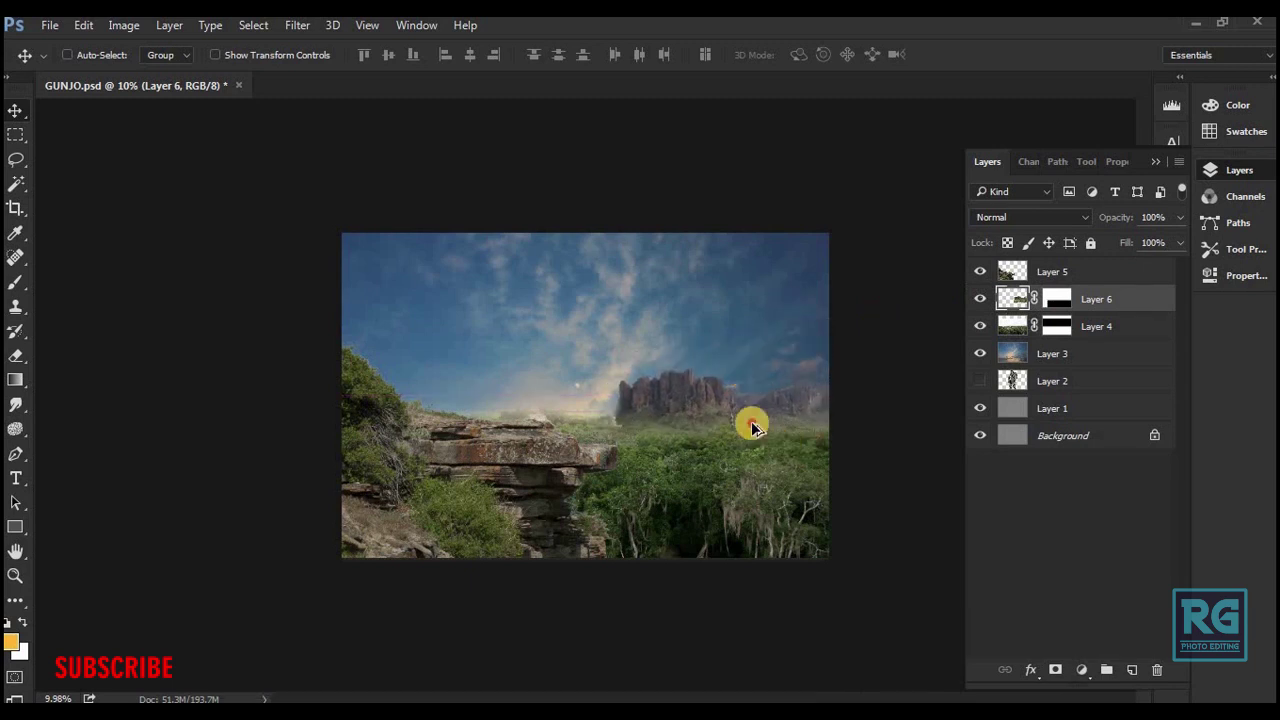
- Duplicate the mountains to the left and flip the copy horizontally
alt+drag(754, 429, 494, 420)
key(ctrl+t)
right_click(487, 405)
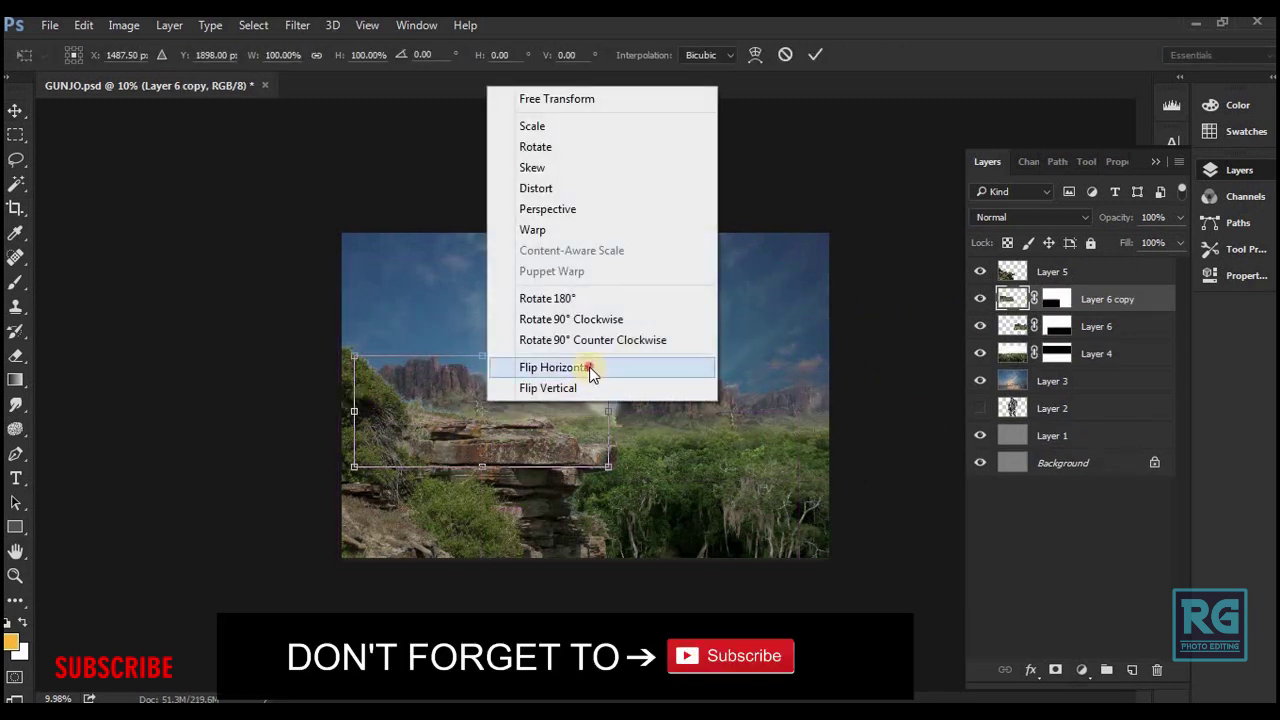
click(586, 366)
key(Return)
mouse_move(588, 365)
mouse_down()
mouse_move(520, 400)
mouse_move(609, 380)
mouse_move(578, 383)
mouse_up()
- Widen and stretch the mirrored mountain copy along the left horizon
key(ctrl+t)
drag(585, 427, 617, 427)
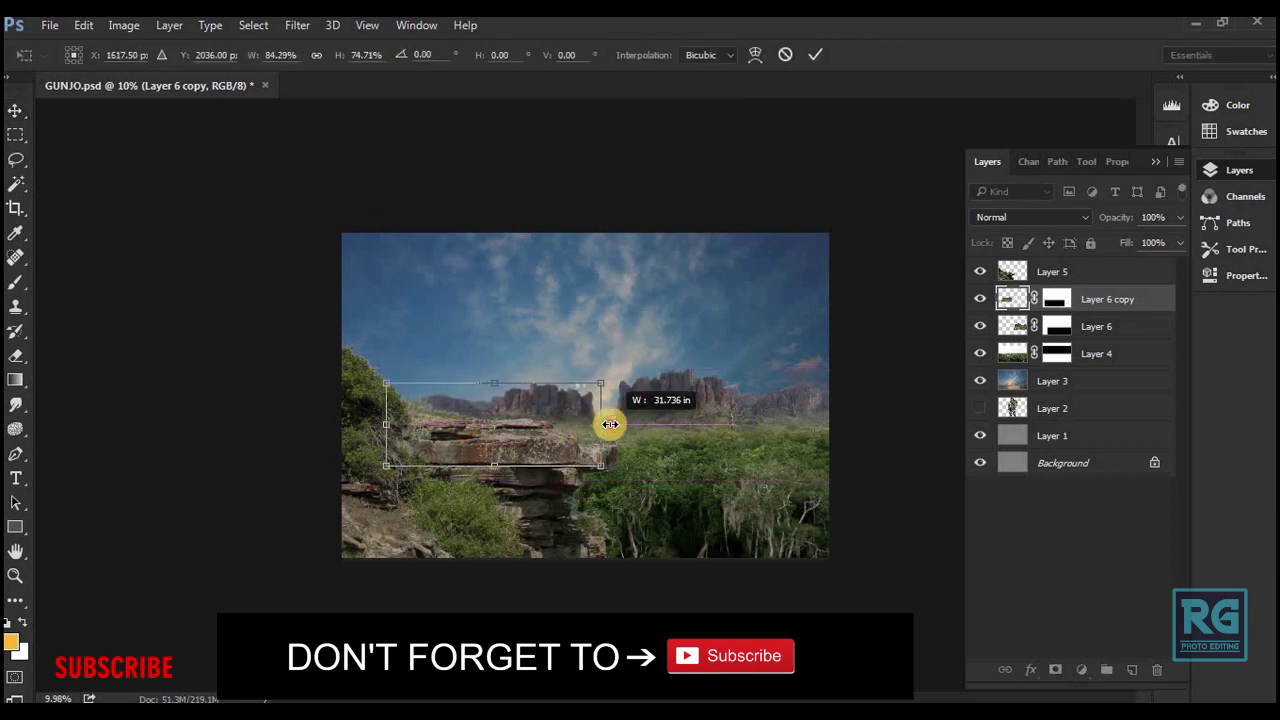
drag(540, 392, 563, 414)
key(Return)
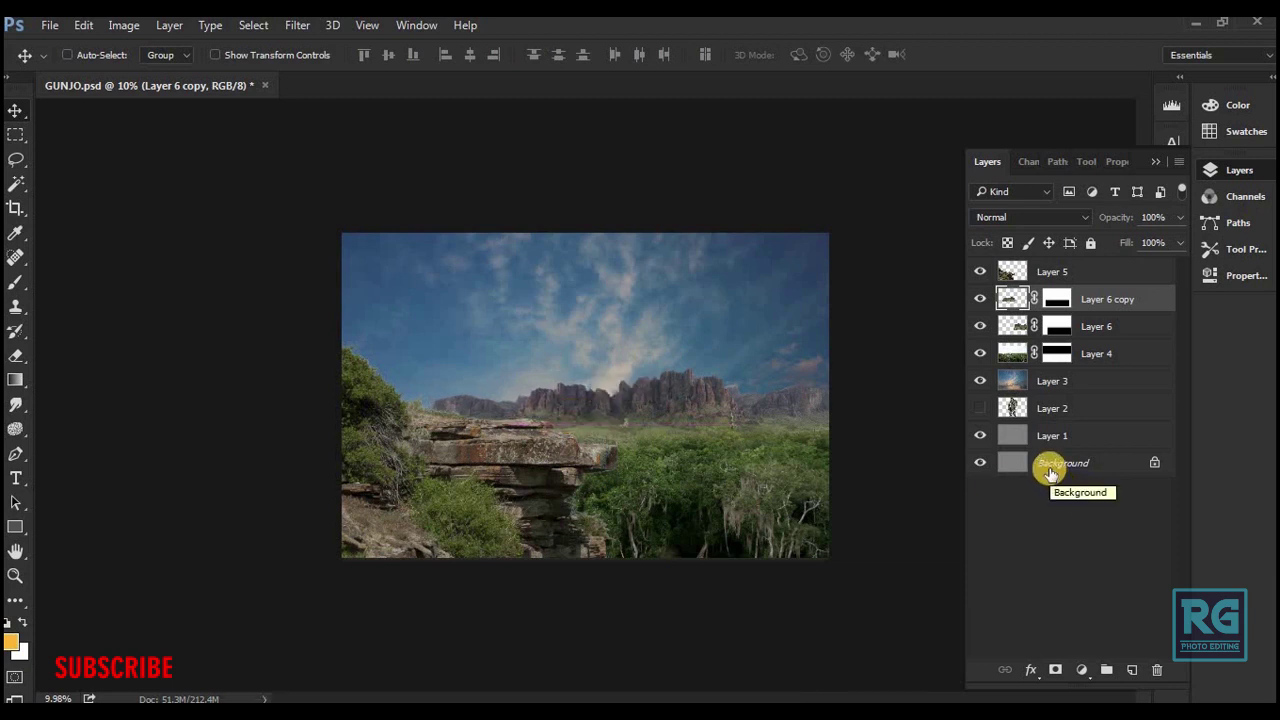
click(1016, 360)
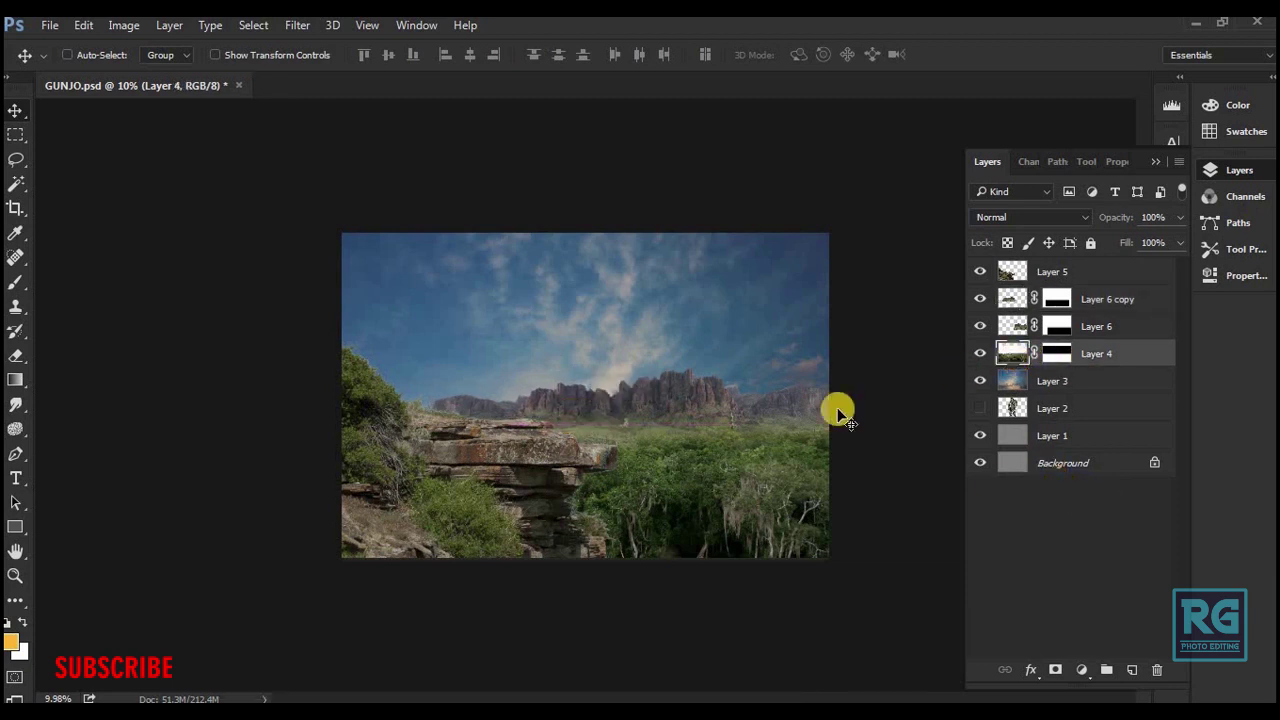
- Bring soldier Layer 2 to the top of the stack and flip him horizontally
click(1073, 408)
key(ctrl+shift+bracketright)
mouse_move(629, 412)
mouse_down()
mouse_move(562, 385)
mouse_move(600, 300)
mouse_up()
key(ctrl+t)
right_click(625, 612)
click(709, 586)
key(Return)
- Shrink the soldier to a small figure and place him on the rock ledge
key(ctrl+t)
drag(643, 208, 584, 333)
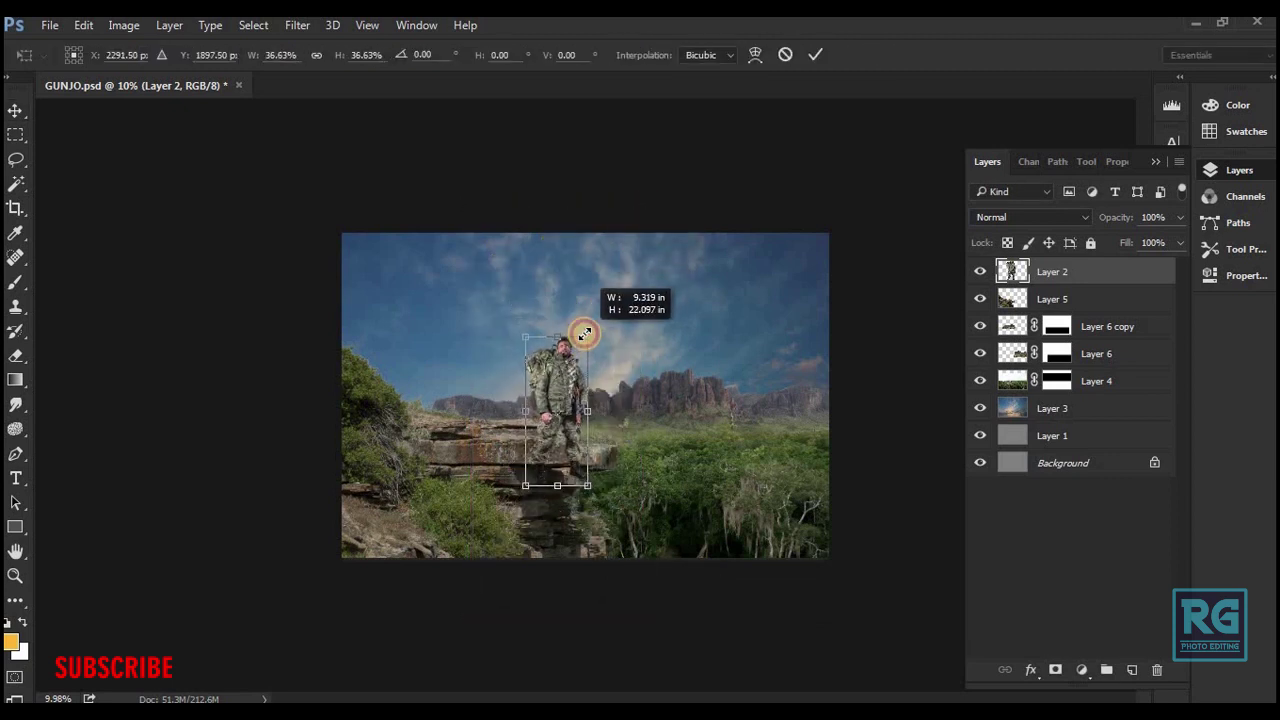
key(Return)
drag(551, 402, 506, 360)
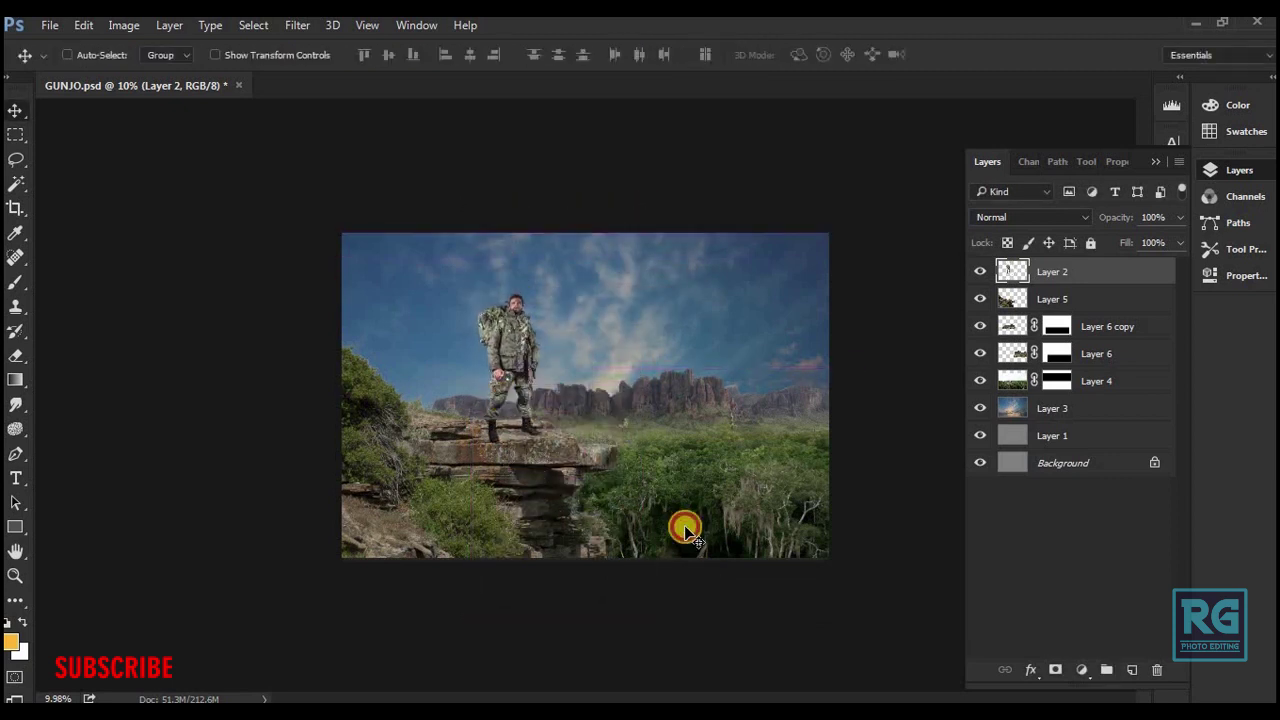
key(ctrl+t)
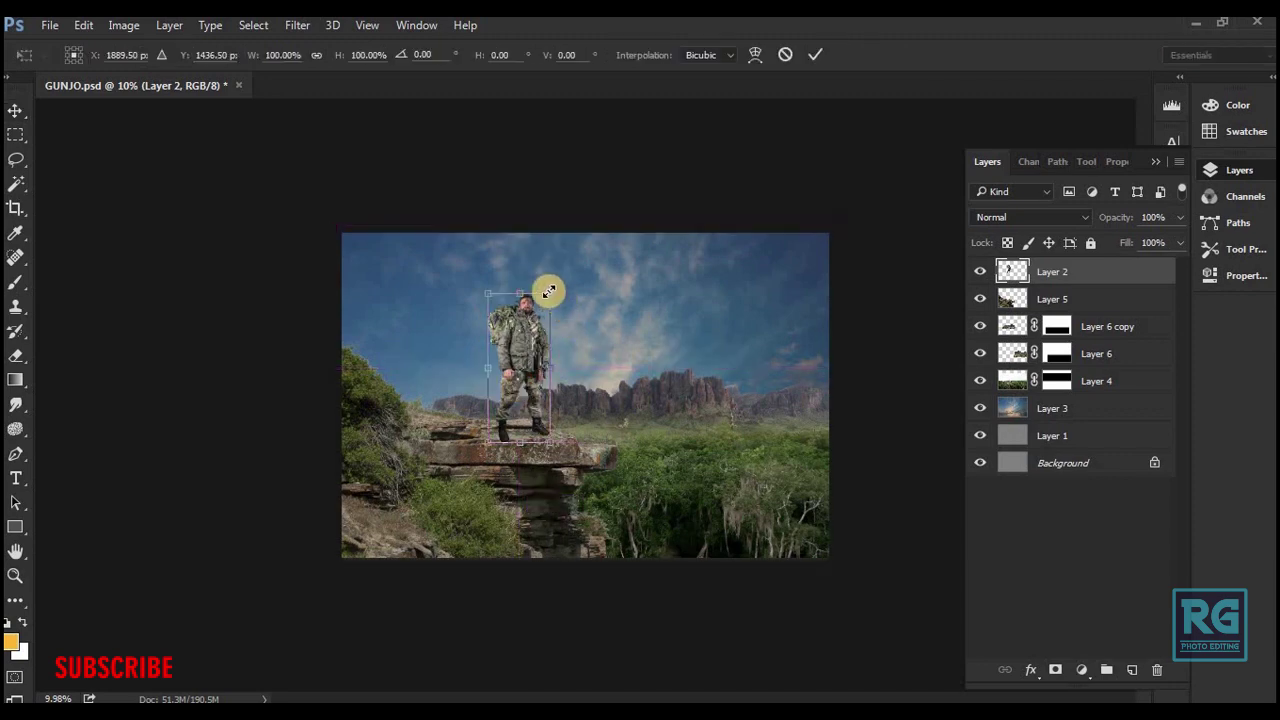
drag(549, 291, 537, 300)
key(Return)
- Nudge the soldier into position standing on the ledge
scroll(629, 443, up, 3)
scroll(629, 443, up, 2)
drag(491, 437, 435, 418)
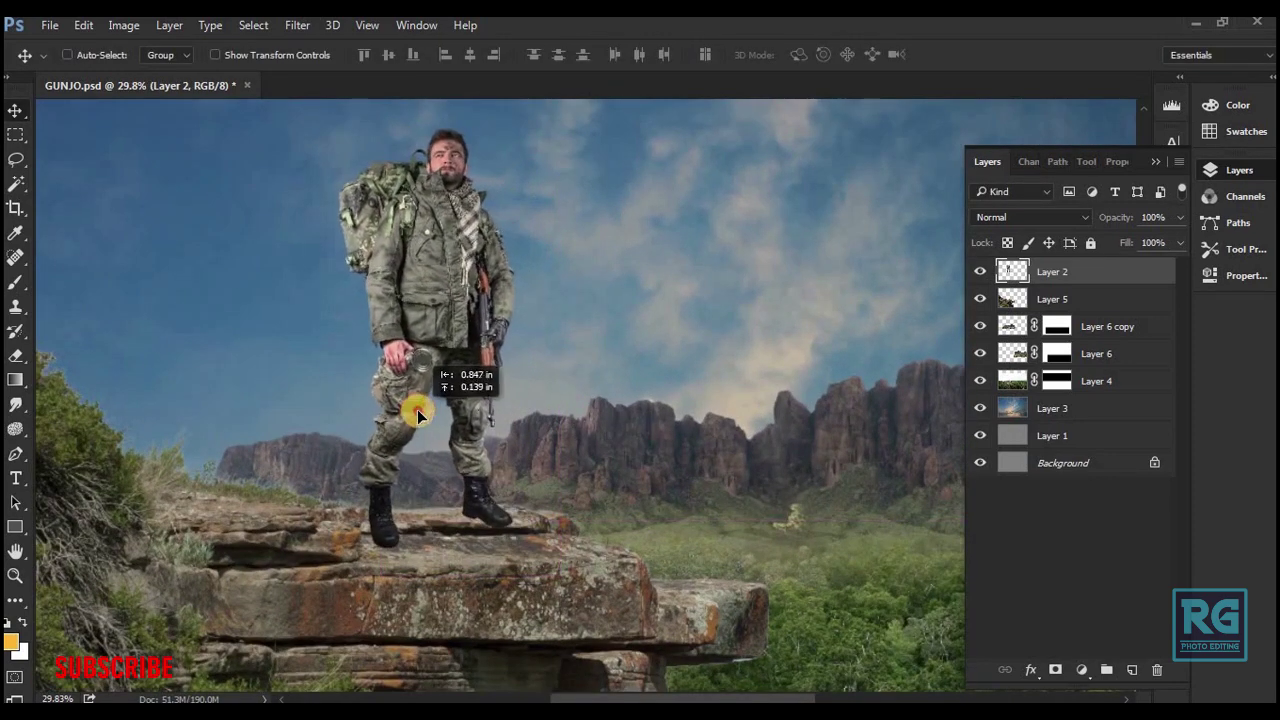
mouse_move(435, 418)
mouse_down()
mouse_move(237, 368)
mouse_move(437, 416)
mouse_up()
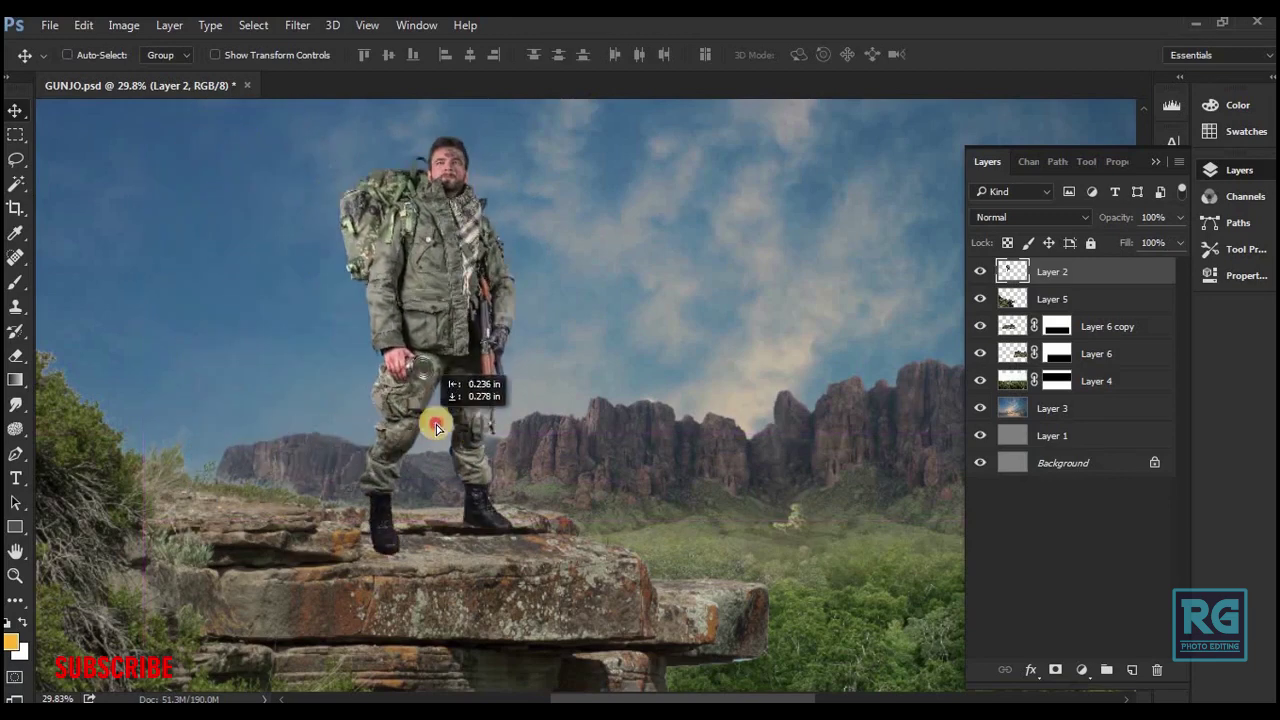
drag(437, 416, 497, 452)
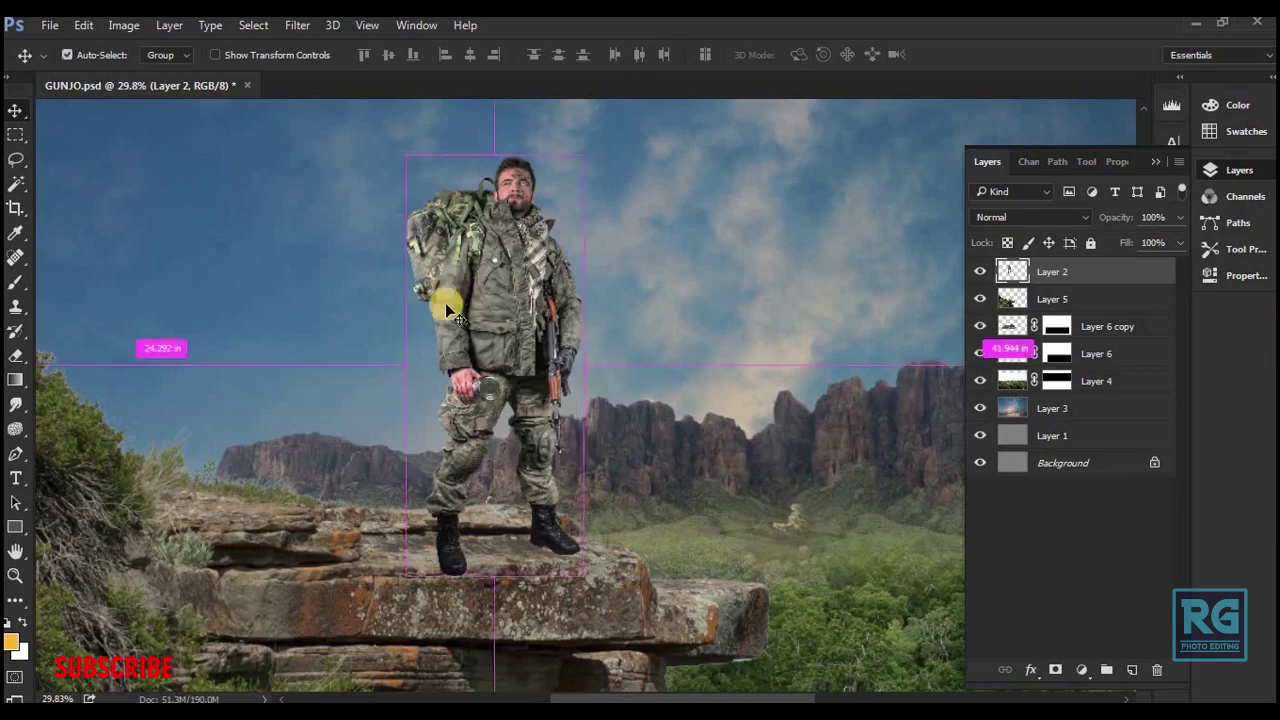
scroll(449, 298, down, 2)
- Rescale the soldier slightly and slide him right along the ledge
key(Tab)
key(ctrl+t)
drag(578, 218, 553, 249)
key(Return)
drag(508, 323, 540, 340)
key(ctrl+minus)
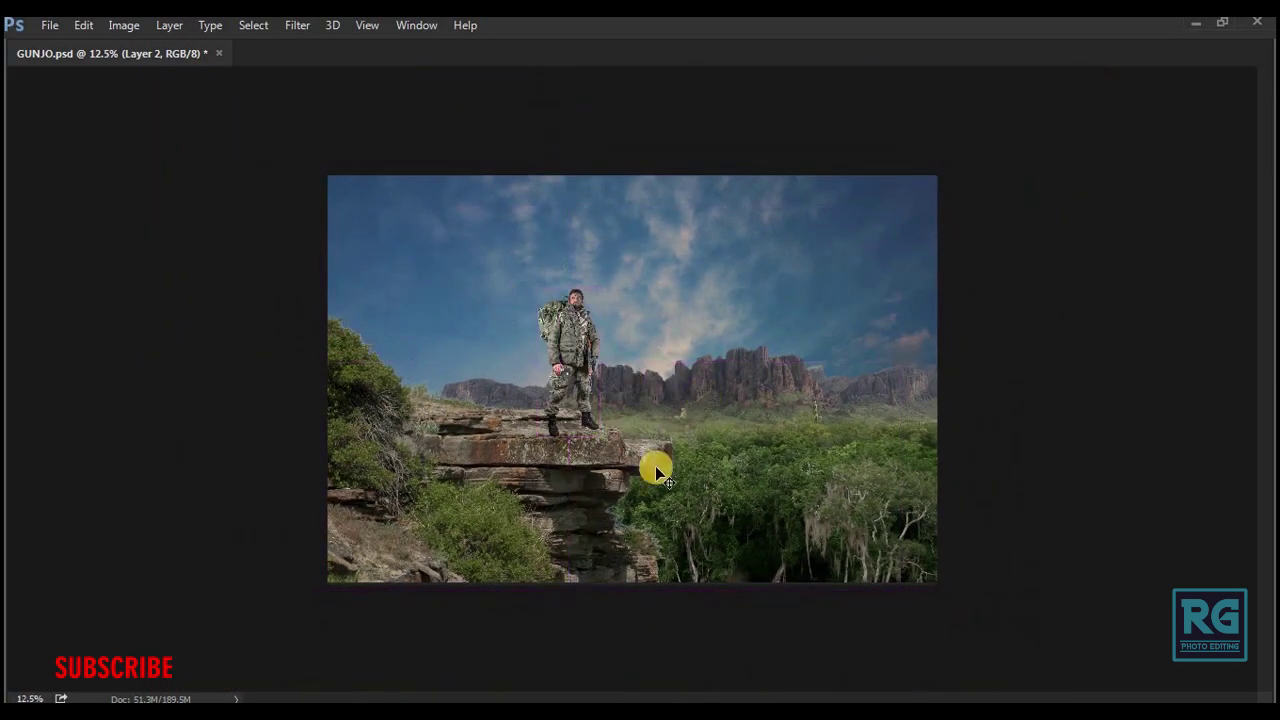
key(Tab)
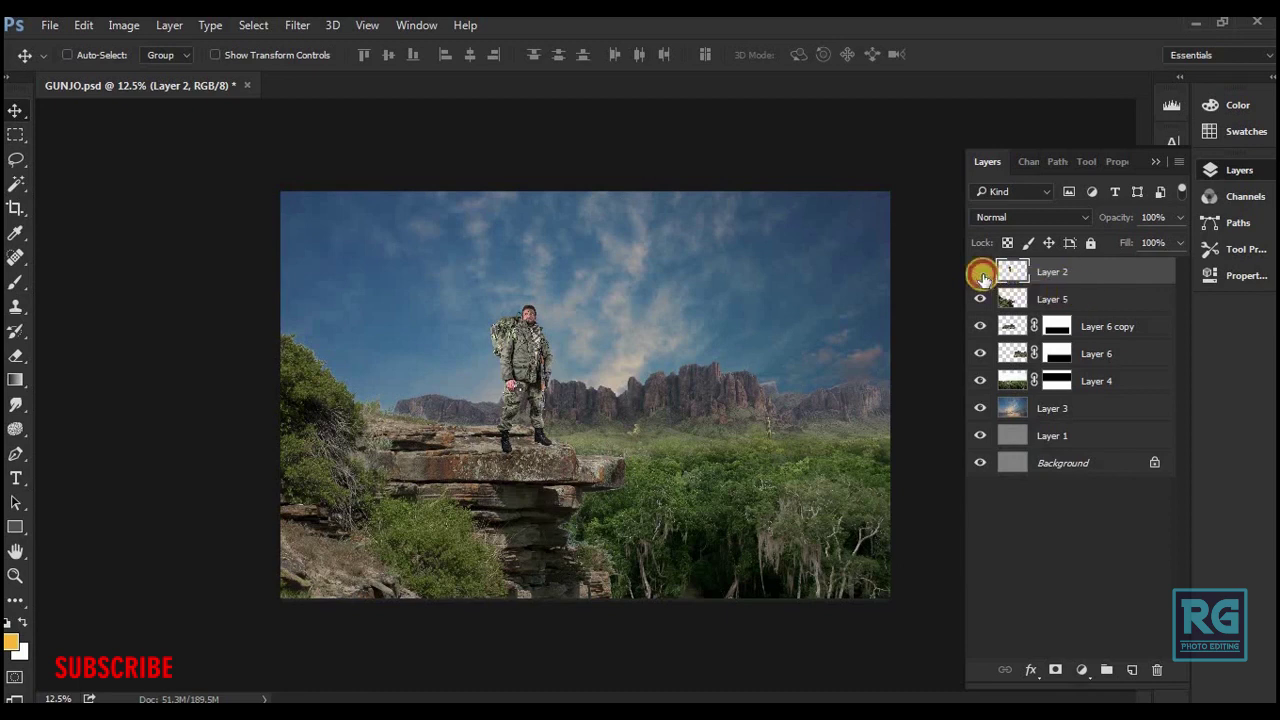
- Toggle soldier and rock visibility to compare, then move sunset sky Layer 3 up
click(980, 272)
click(980, 299)
click(980, 272)
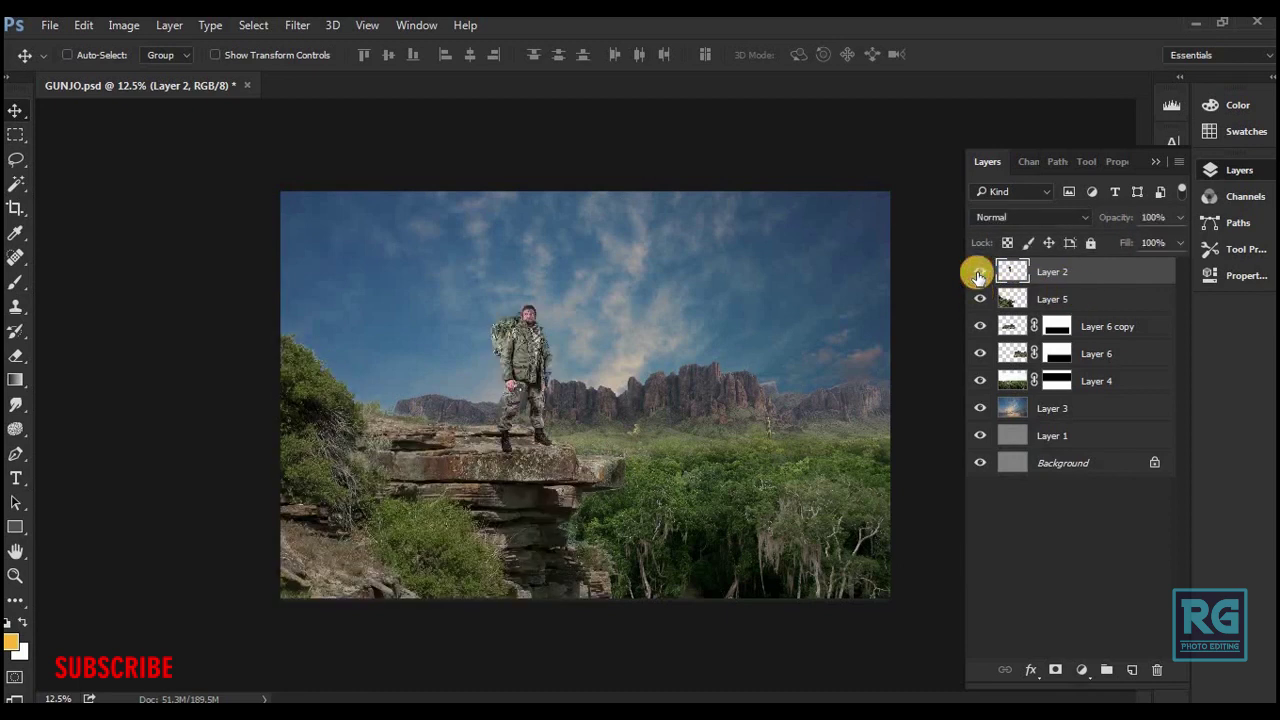
click(1100, 404)
mouse_move(706, 327)
mouse_down()
mouse_move(668, 256)
mouse_move(654, 407)
mouse_move(611, 281)
mouse_up()
key(ctrl+t)
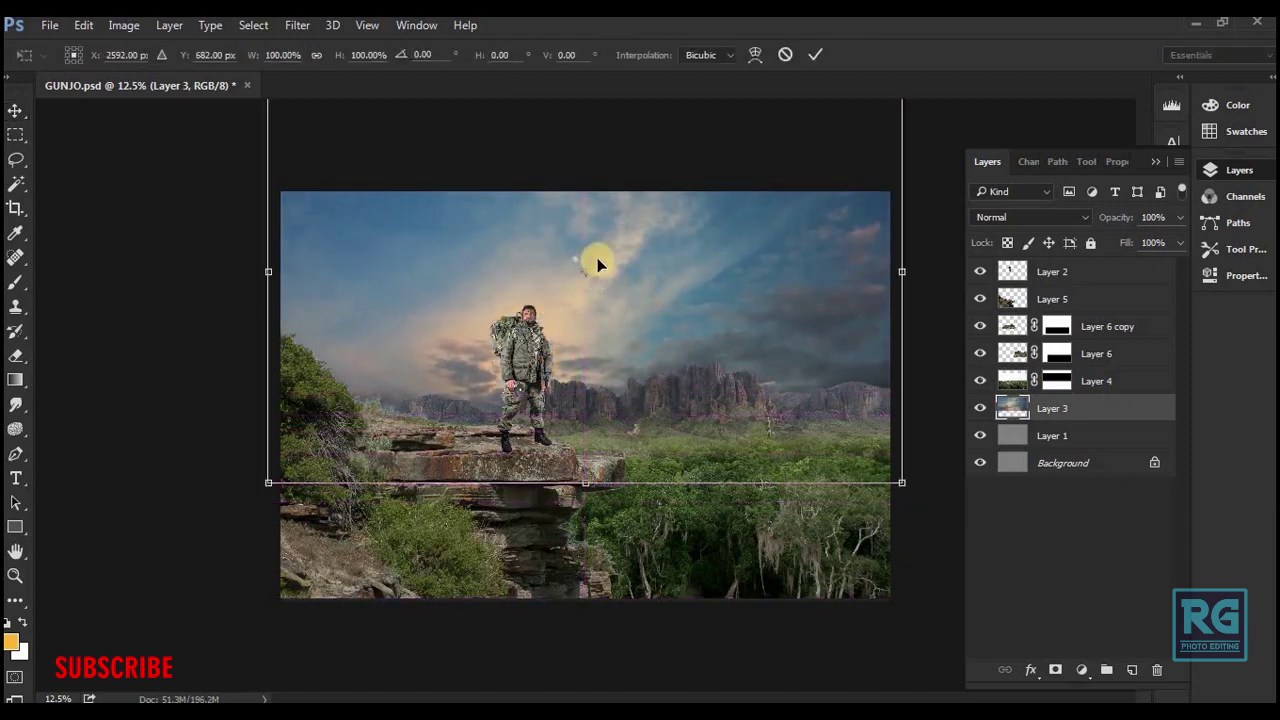
- Squash sky Layer 3 to a shorter height and give it a layer mask
key(ctrl+minus)
key(ctrl+minus)
drag(584, 228, 577, 288)
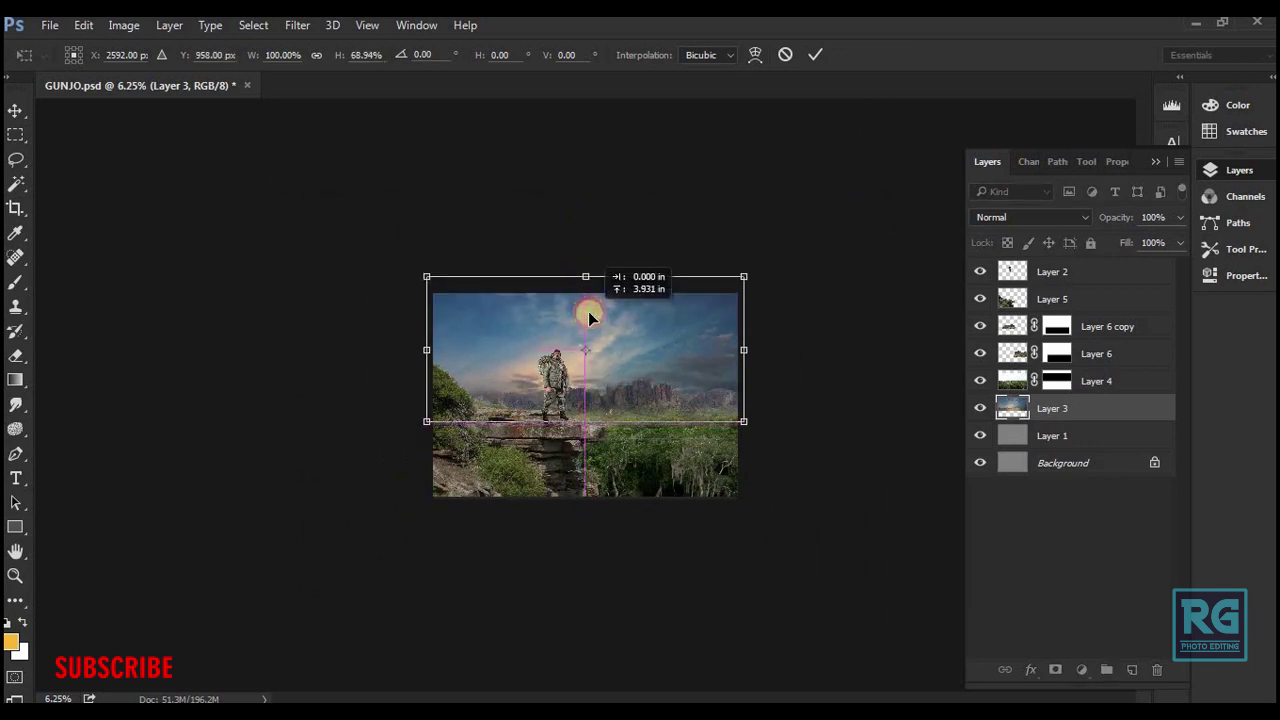
key(Return)
click(1051, 671)
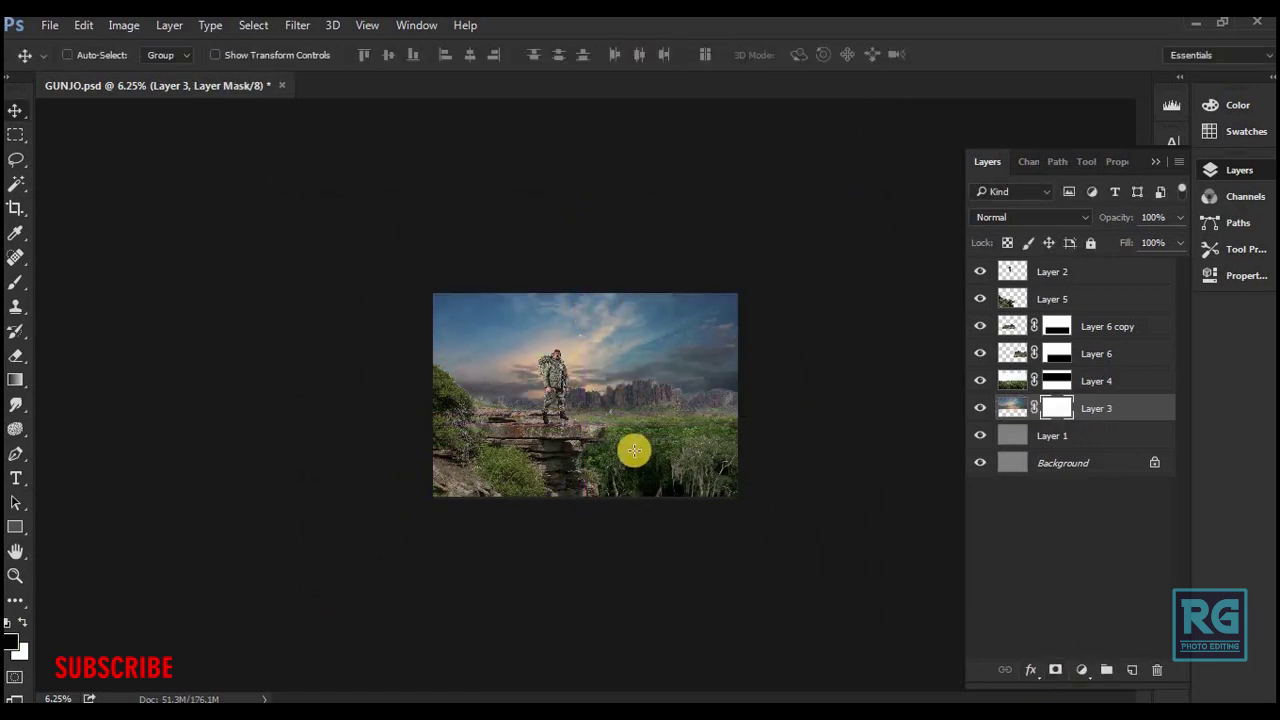
- Blend the golden glow into the blue sky with a mask gradient and white soft brush, and add an empty layer
key(g)
key(v)
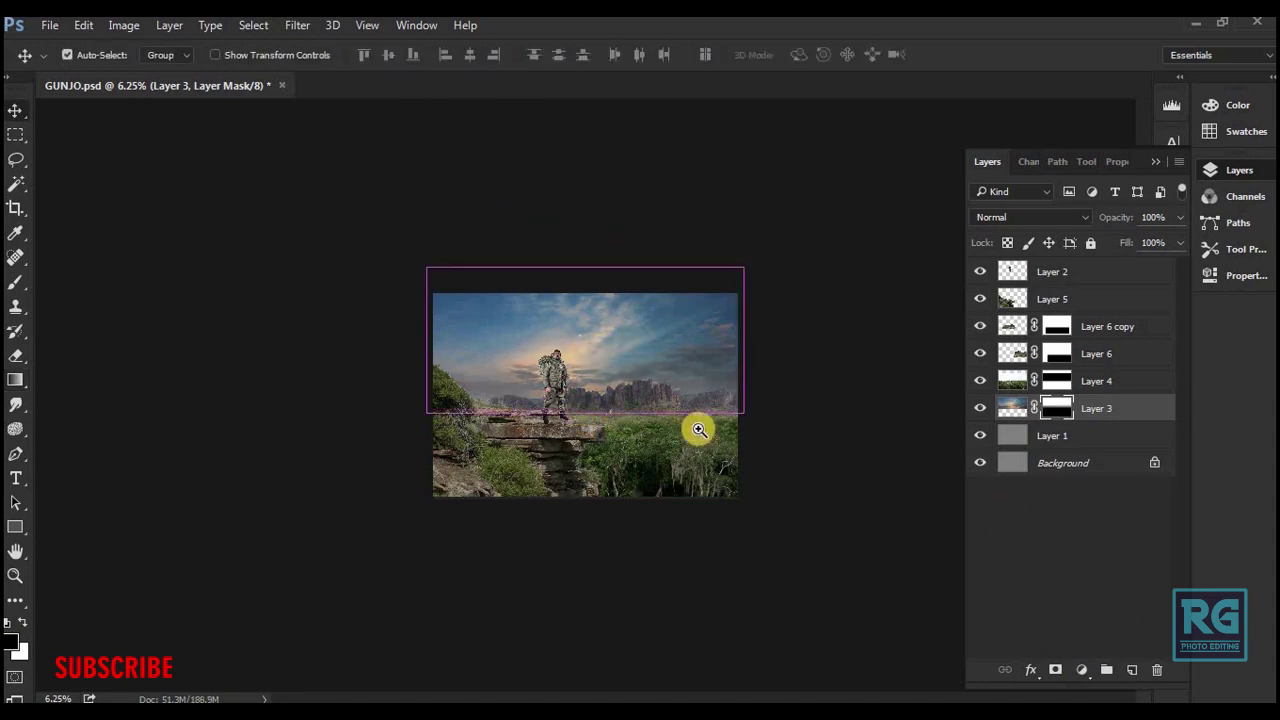
scroll(671, 400, up, 3)
key(b)
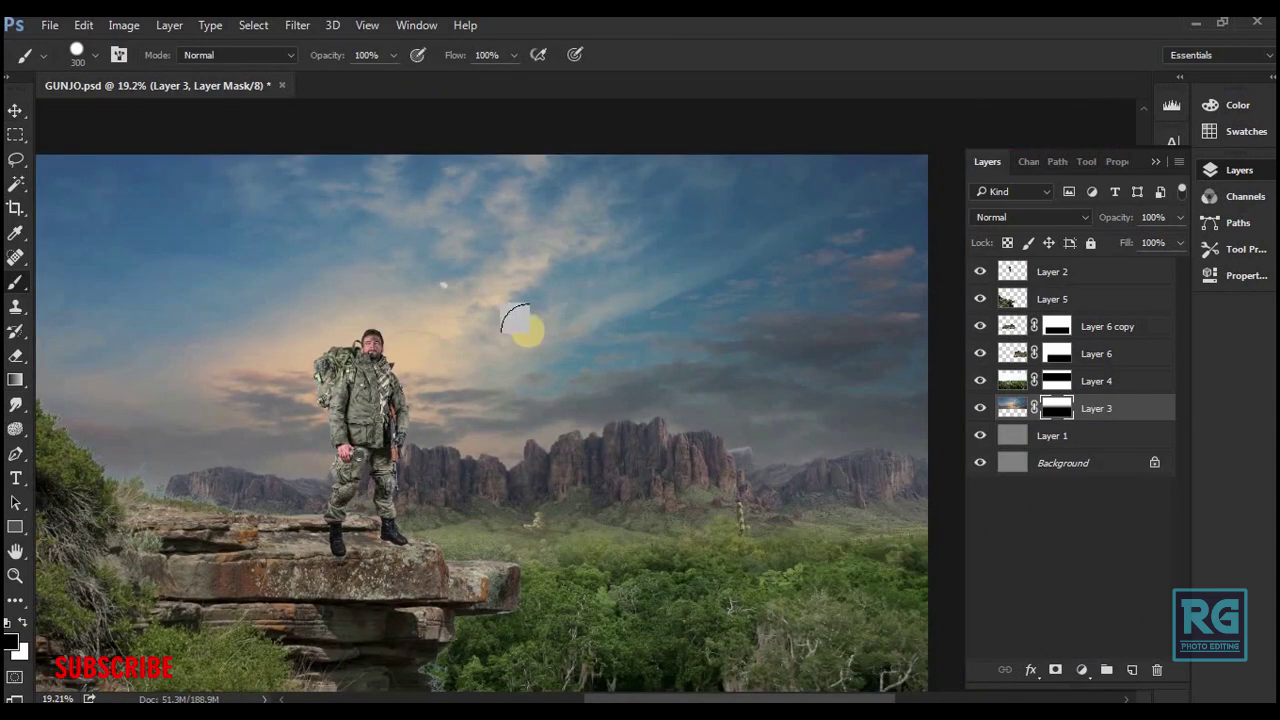
key(x)
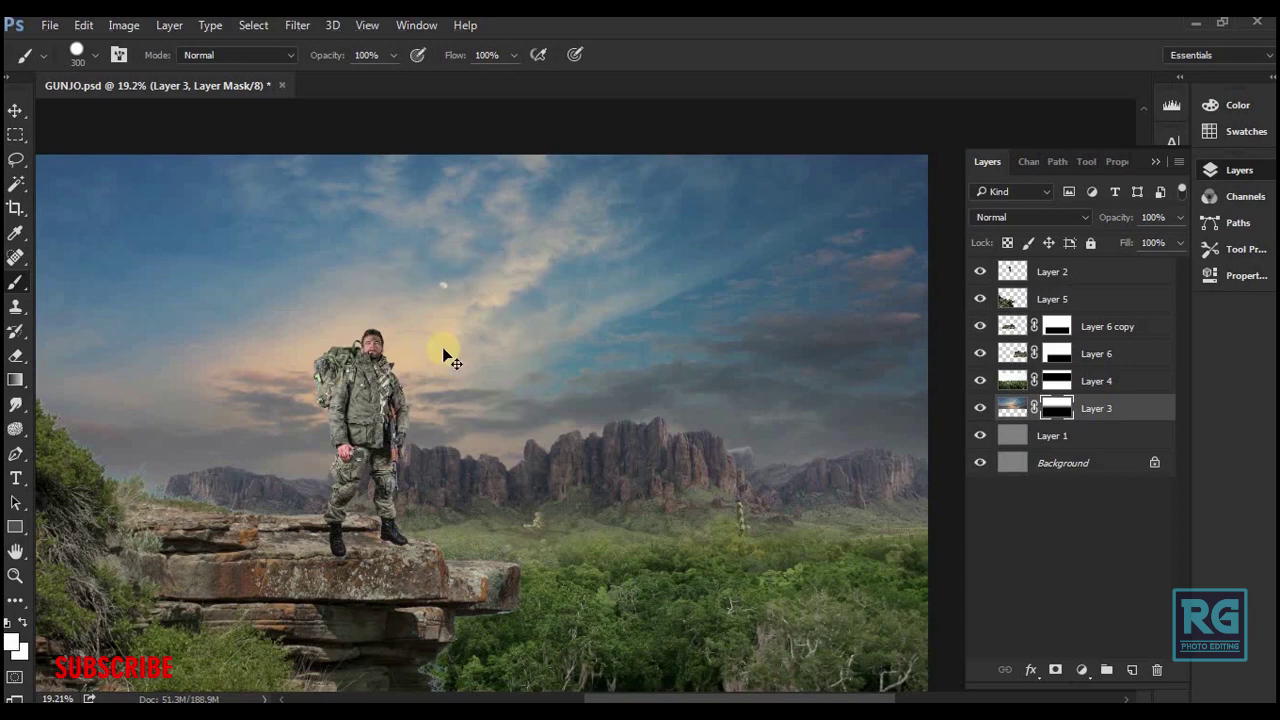
key(ctrl+shift+alt+n)
alt+click(443, 348)
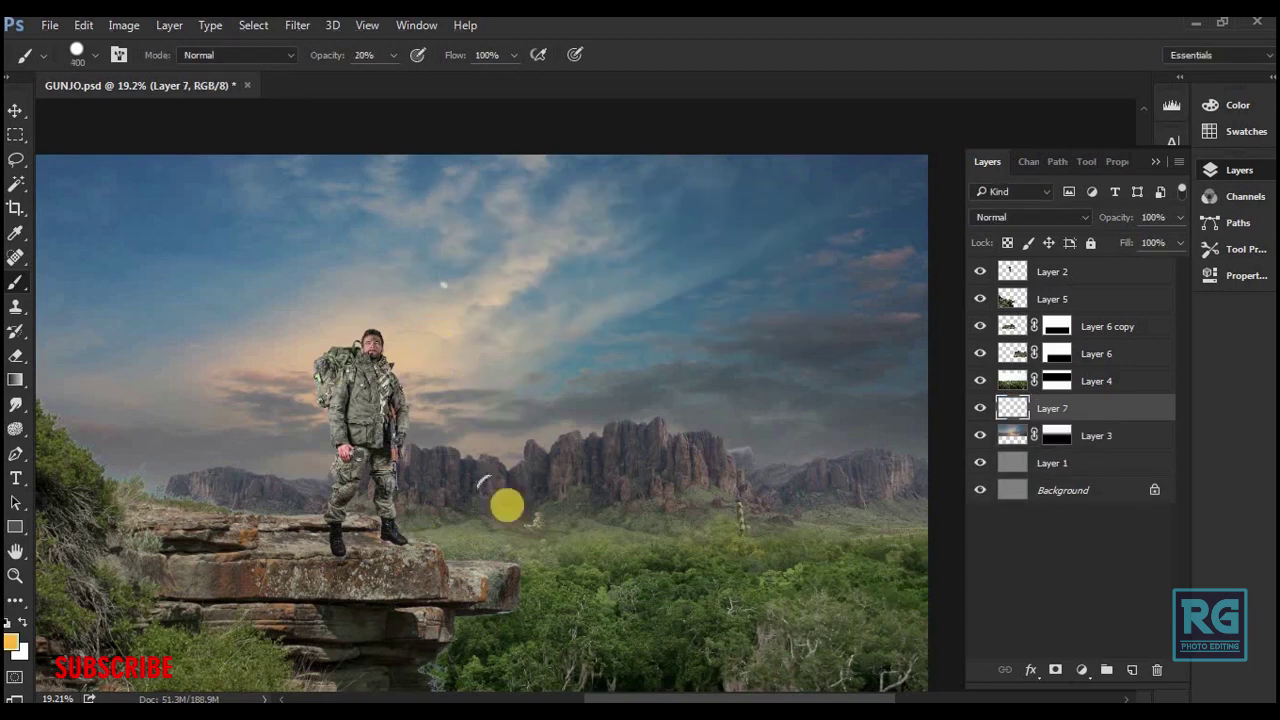
- Set the soft brush to 800 px at 20% opacity and create a fresh Layer 7
key(ctrl+z)
right_click(620, 278)
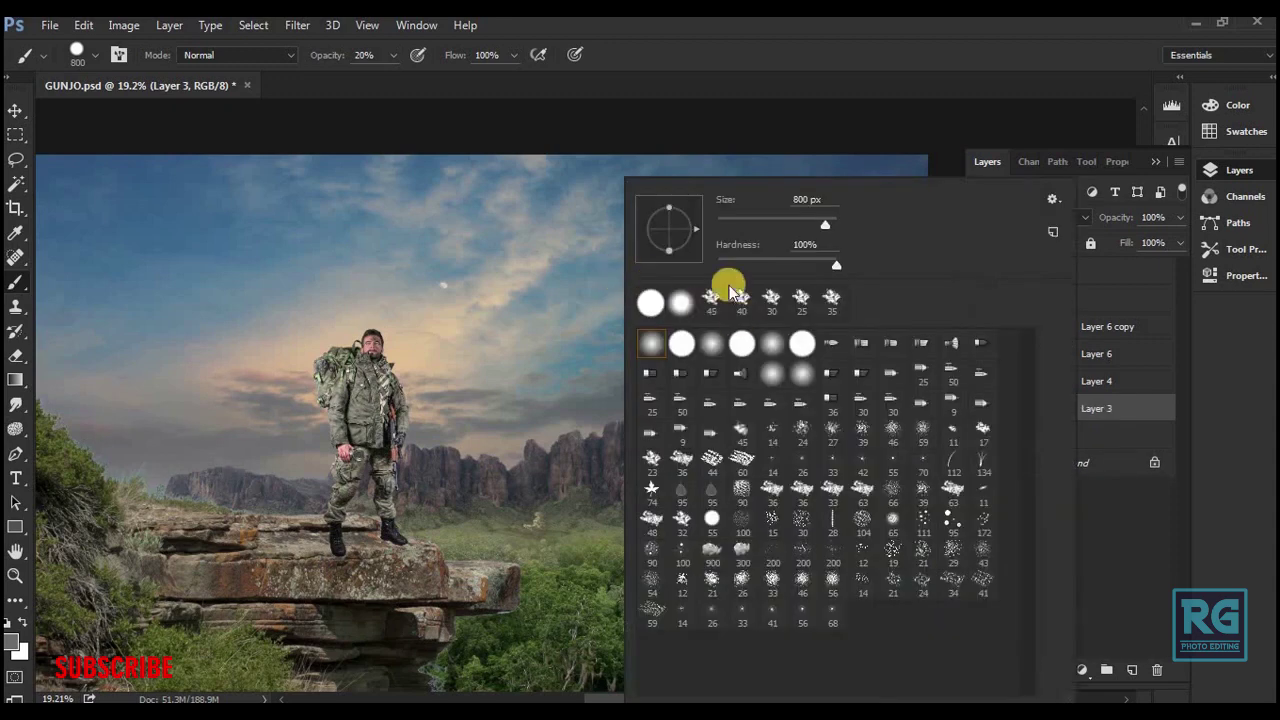
click(494, 255)
key(ctrl+shift+n)
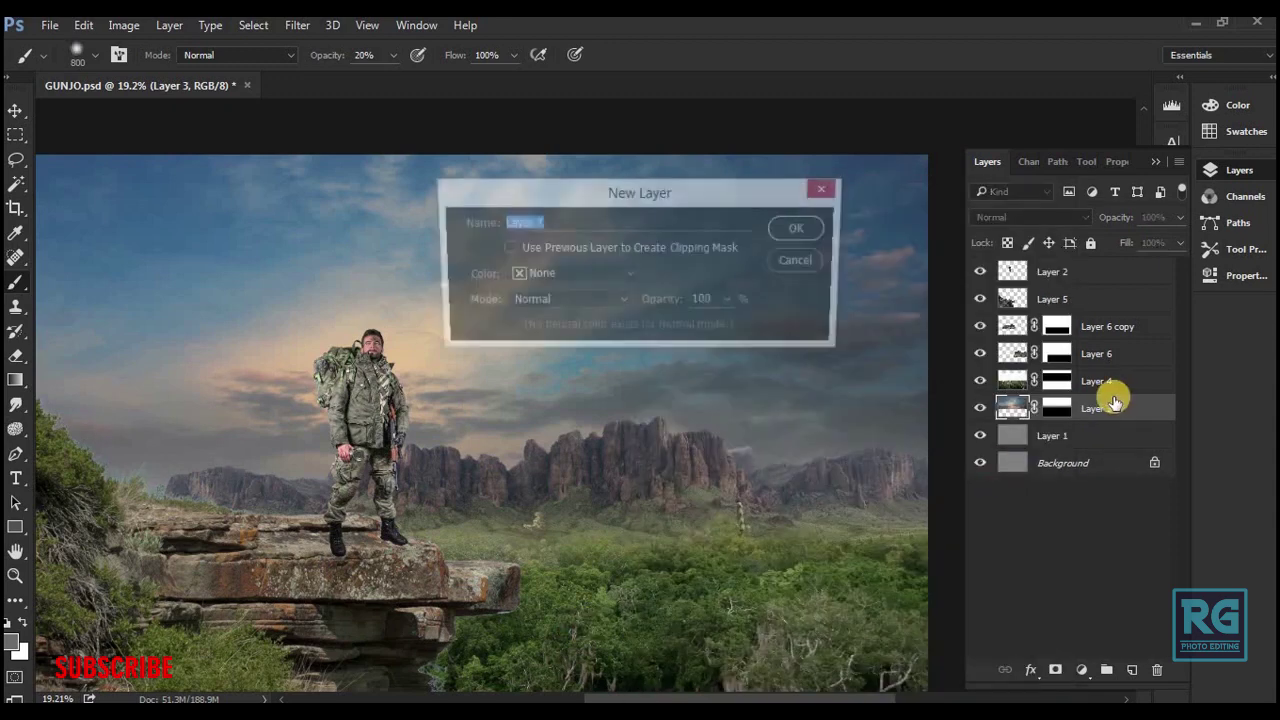
key(Return)
key(Tab)
- Paint a faint soft haze sweeping across the mountains on Layer 7
drag(416, 430, 477, 422)
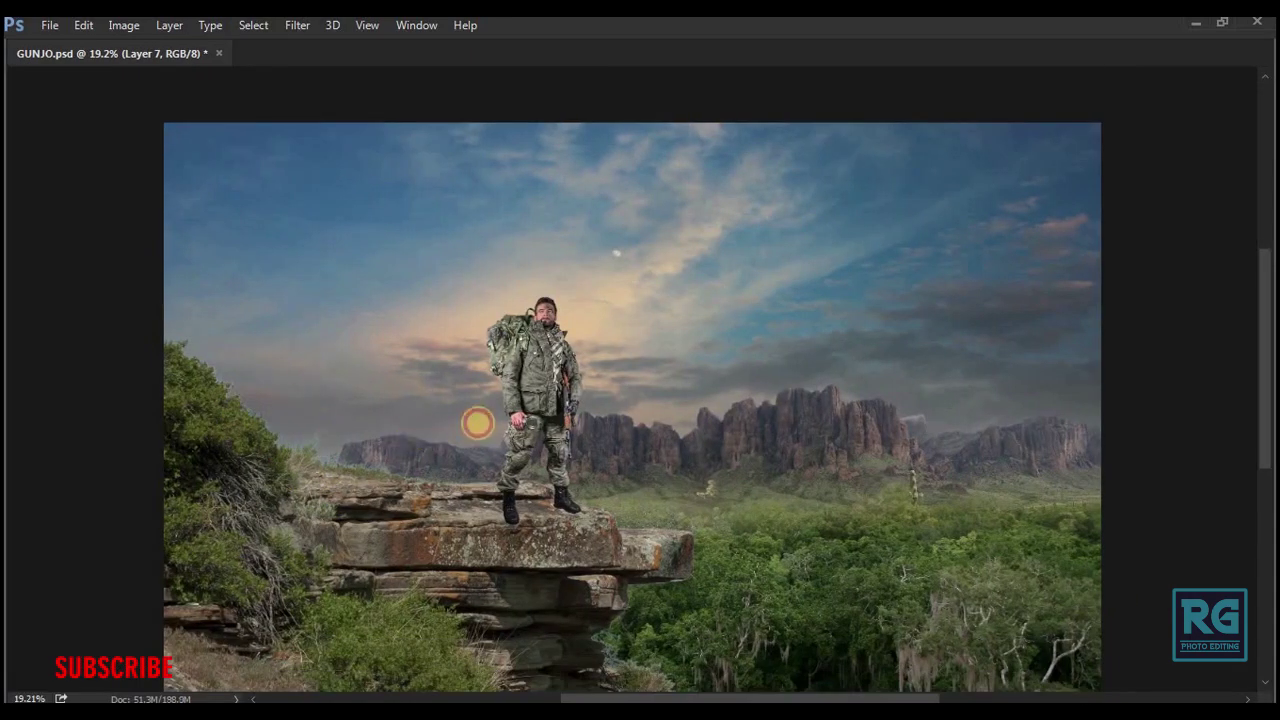
mouse_move(751, 399)
mouse_down()
mouse_move(994, 409)
mouse_move(1080, 427)
mouse_up()
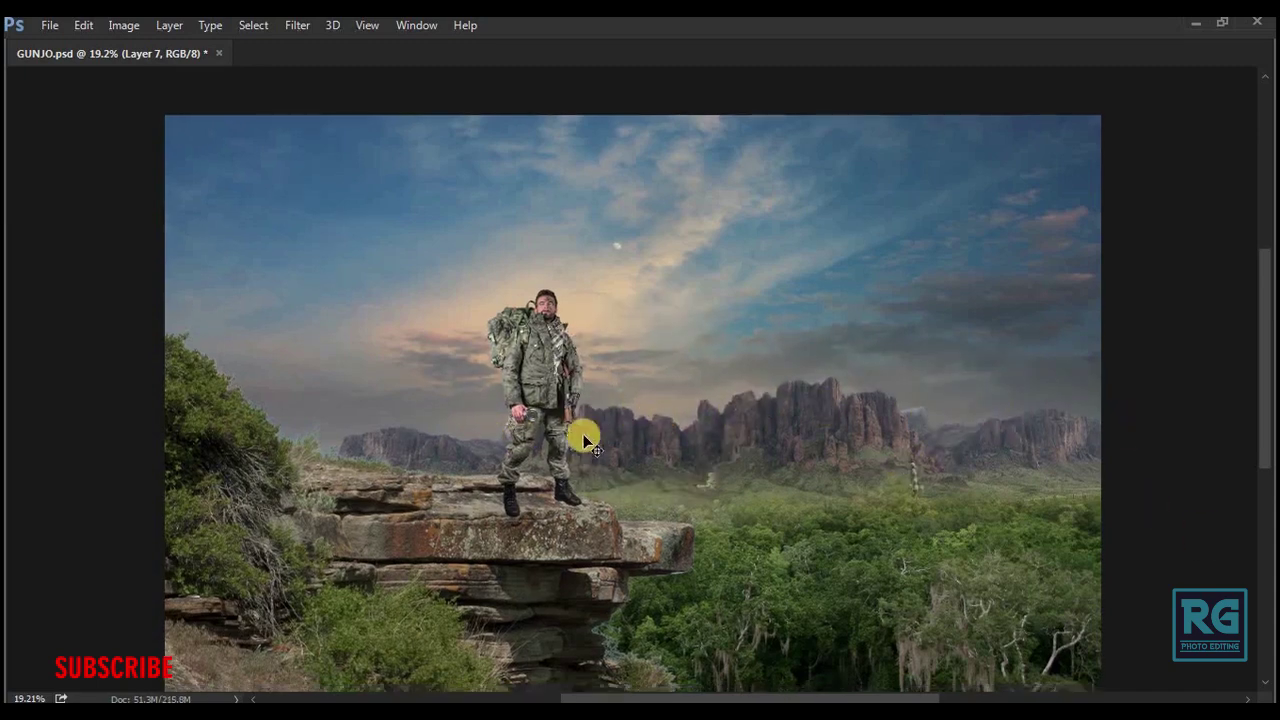
key(ctrl+minus)
key(Tab)
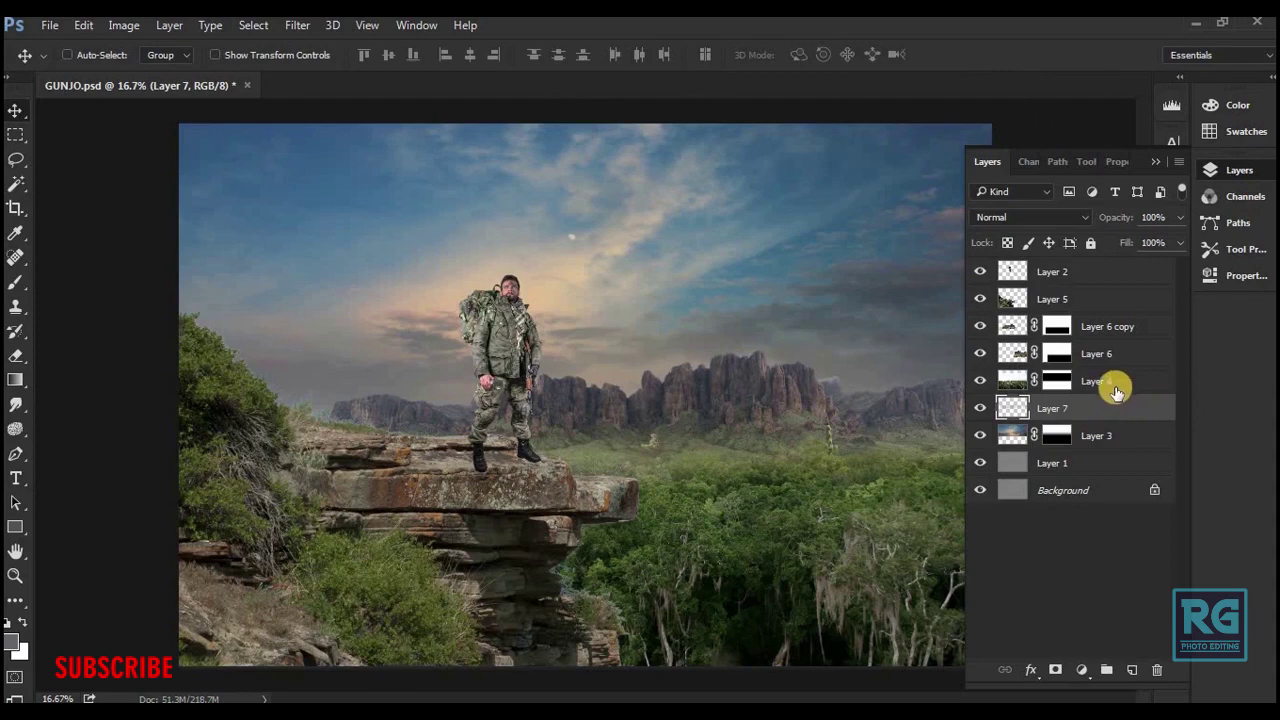
- Darken jungle Layer 4 with a clipped Levels 1 at gamma 0.56 and output white 214
click(1117, 392)
click(1081, 670)
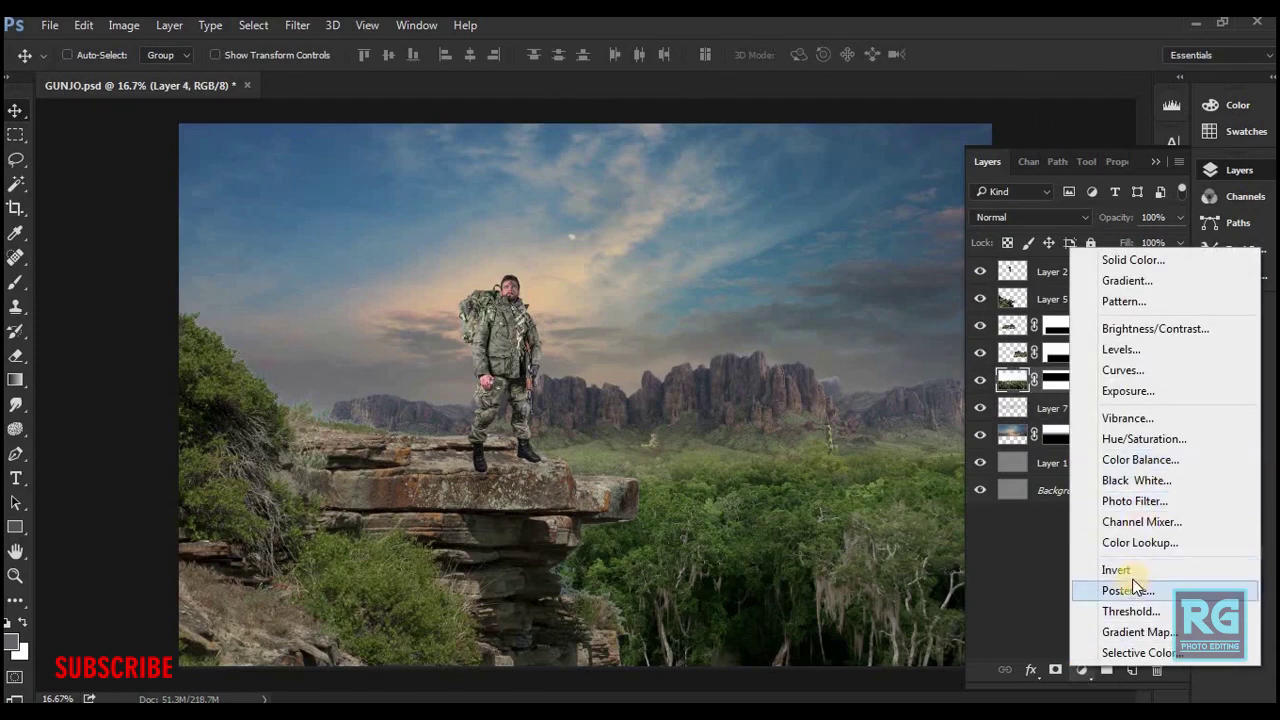
click(1120, 349)
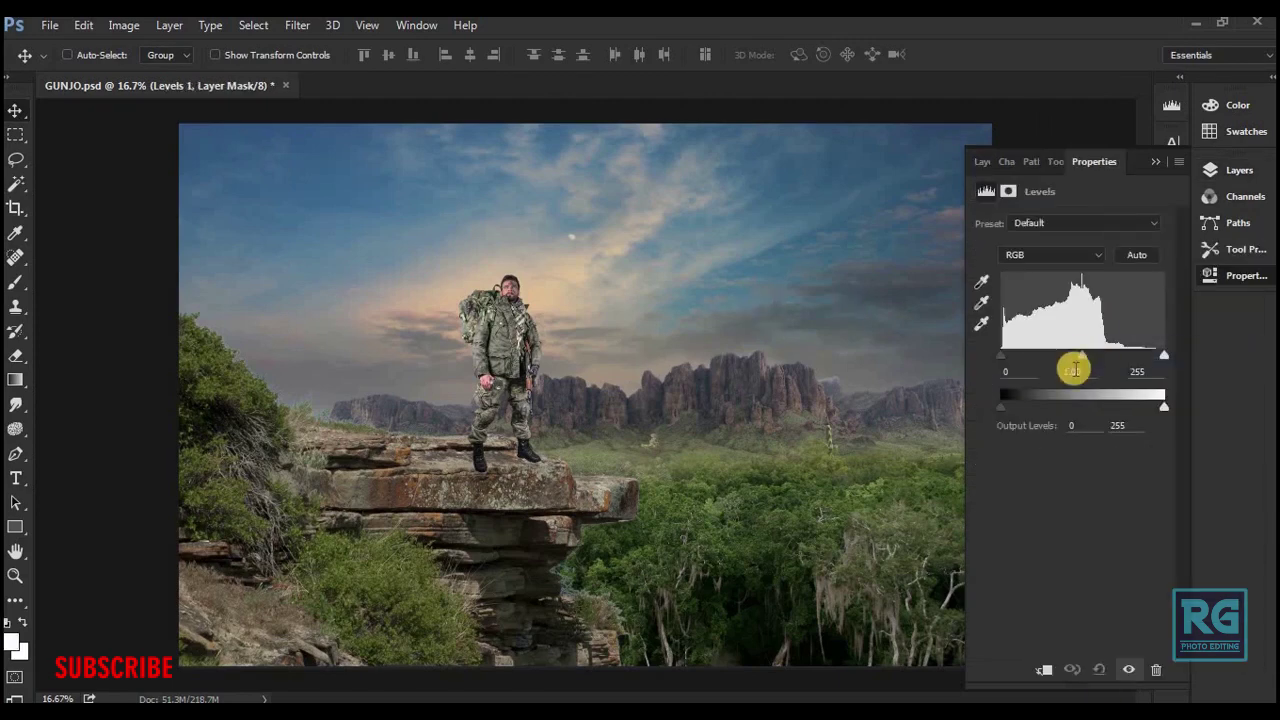
drag(1090, 360, 1103, 362)
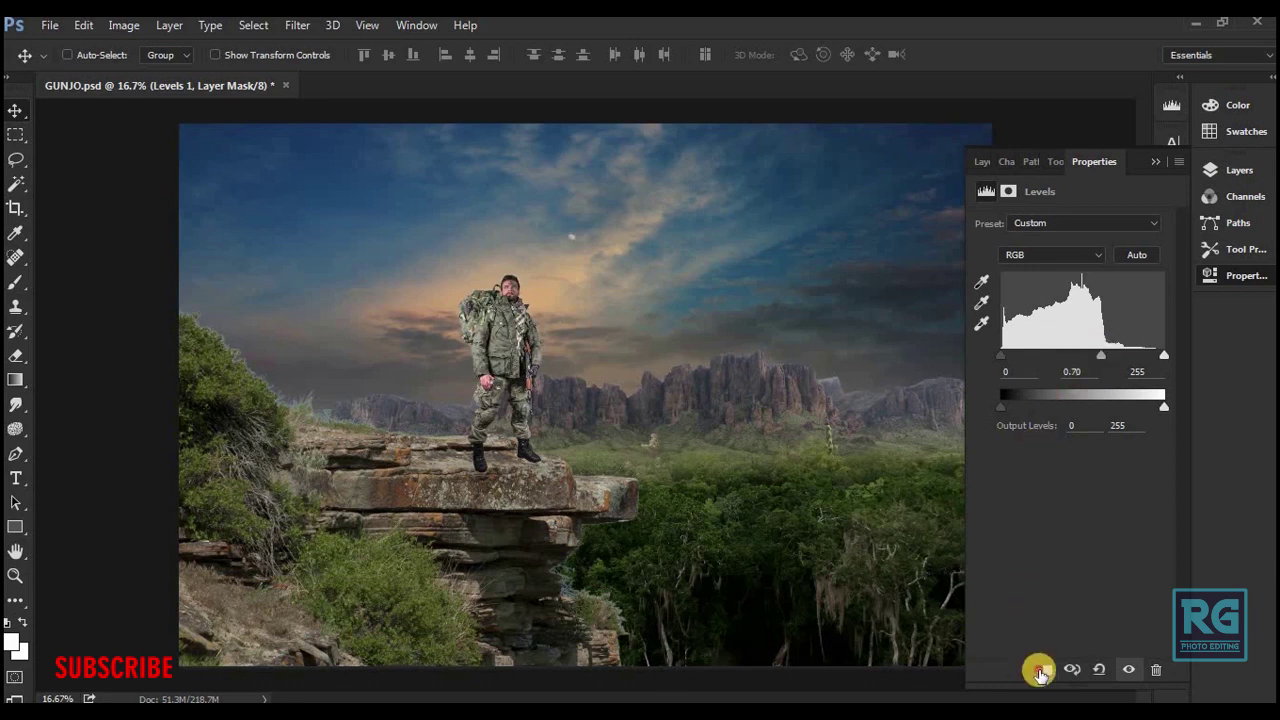
click(1040, 671)
drag(1141, 414, 1139, 414)
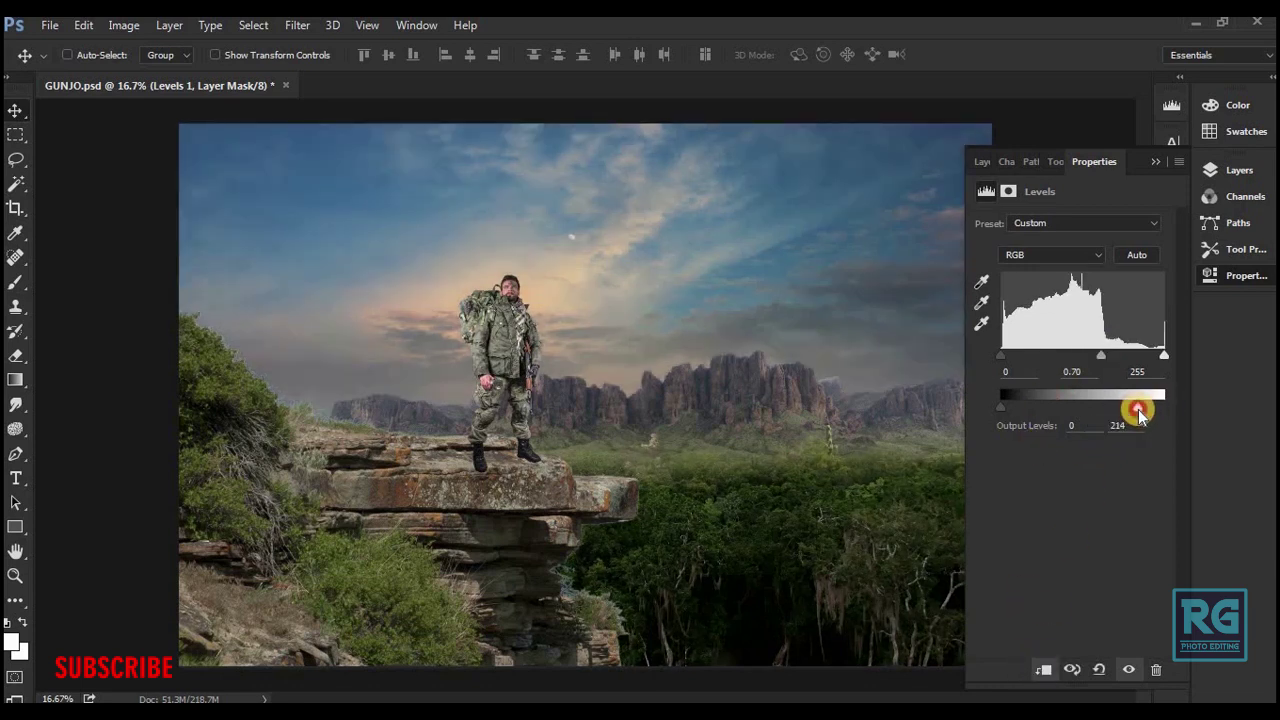
drag(1108, 362, 1119, 362)
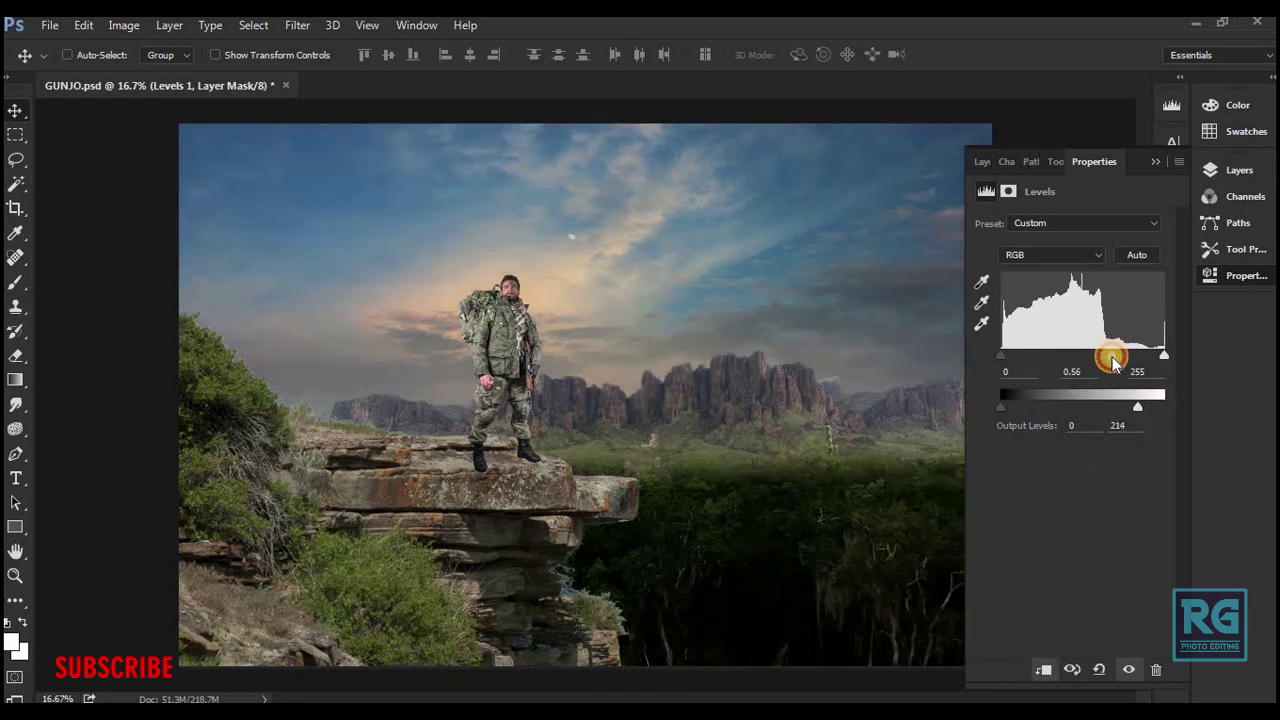
click(982, 162)
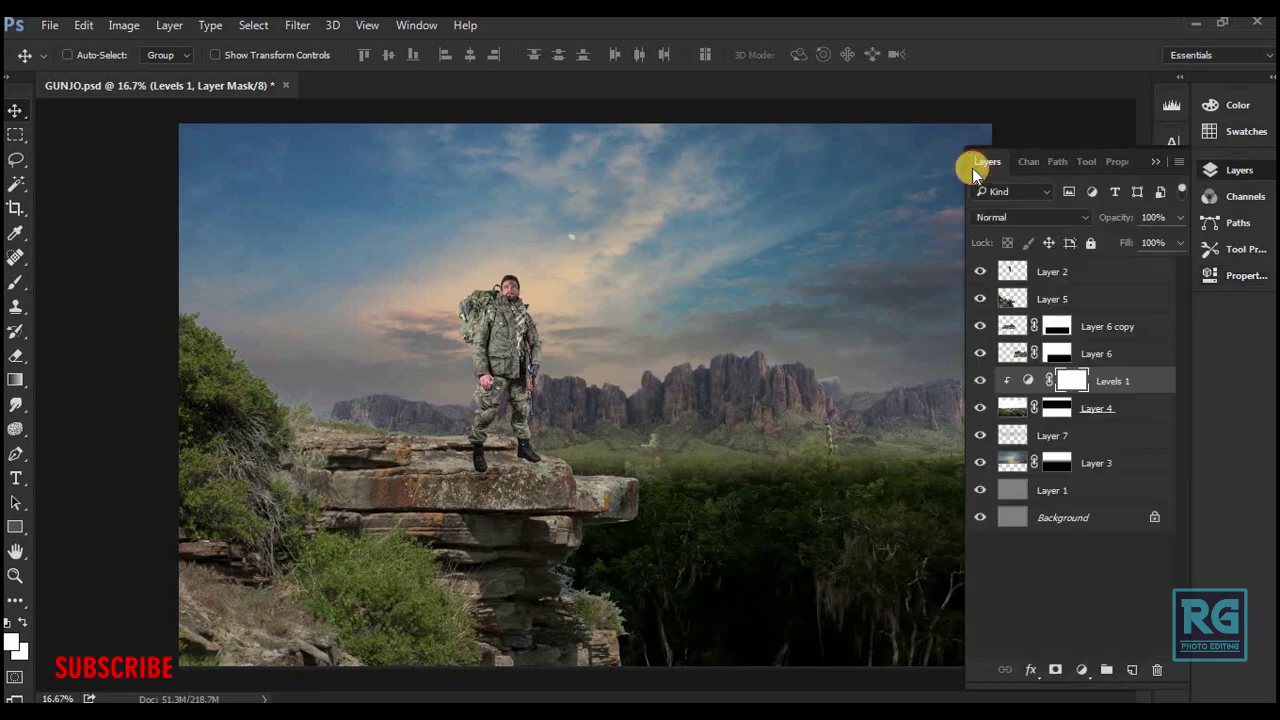
- Merge Layer 6 with Layer 6 copy and add Levels 2 at gamma 0.81, output 249
click(1133, 342)
key(ctrl+e)
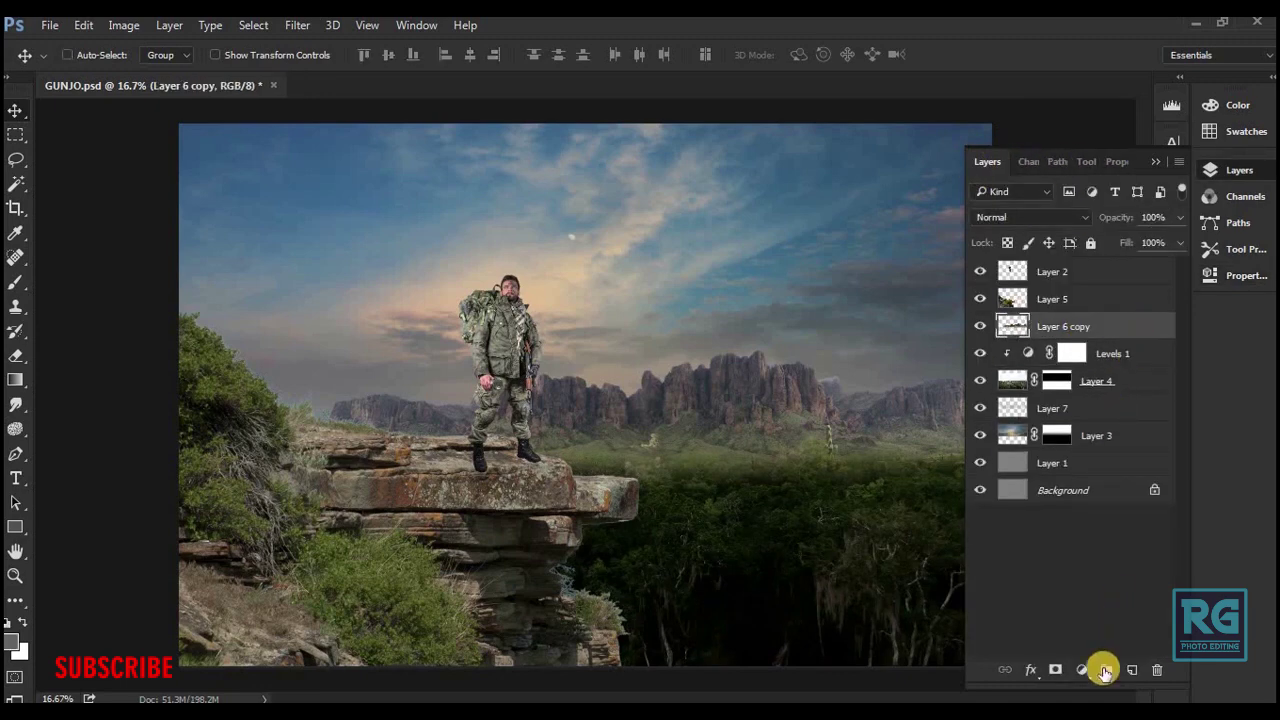
click(1083, 669)
click(1104, 352)
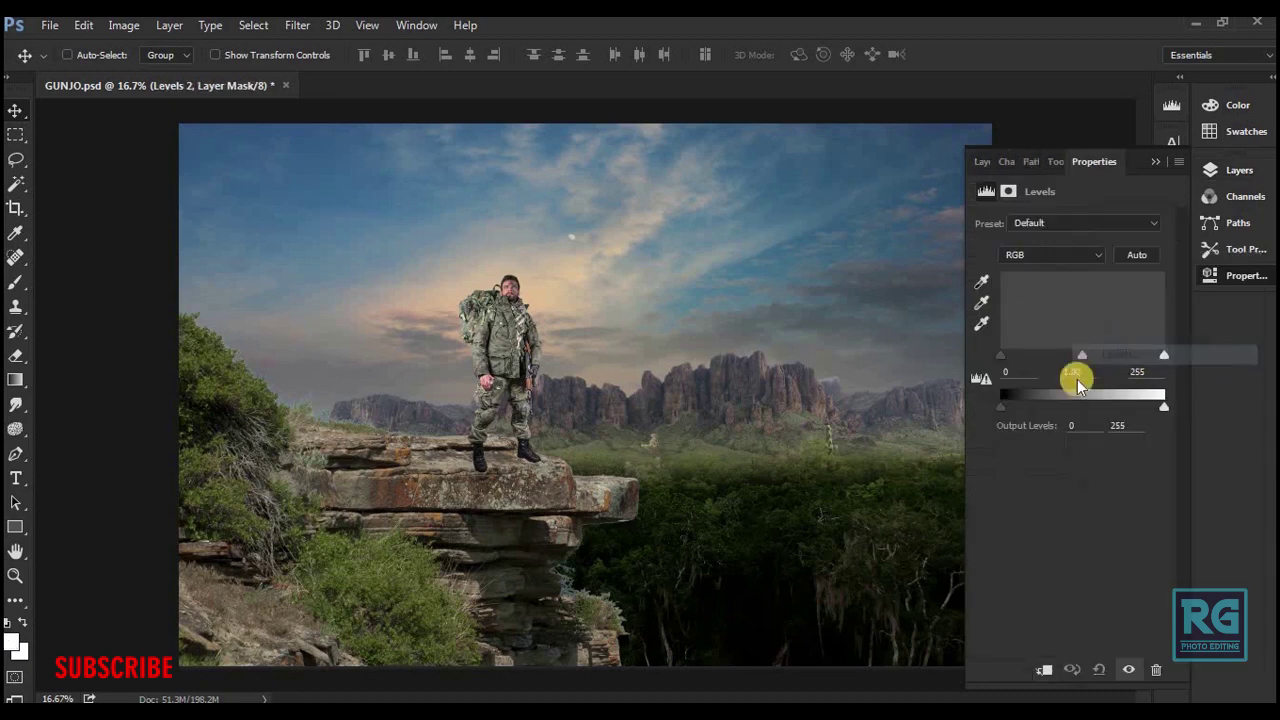
drag(1082, 356, 1099, 358)
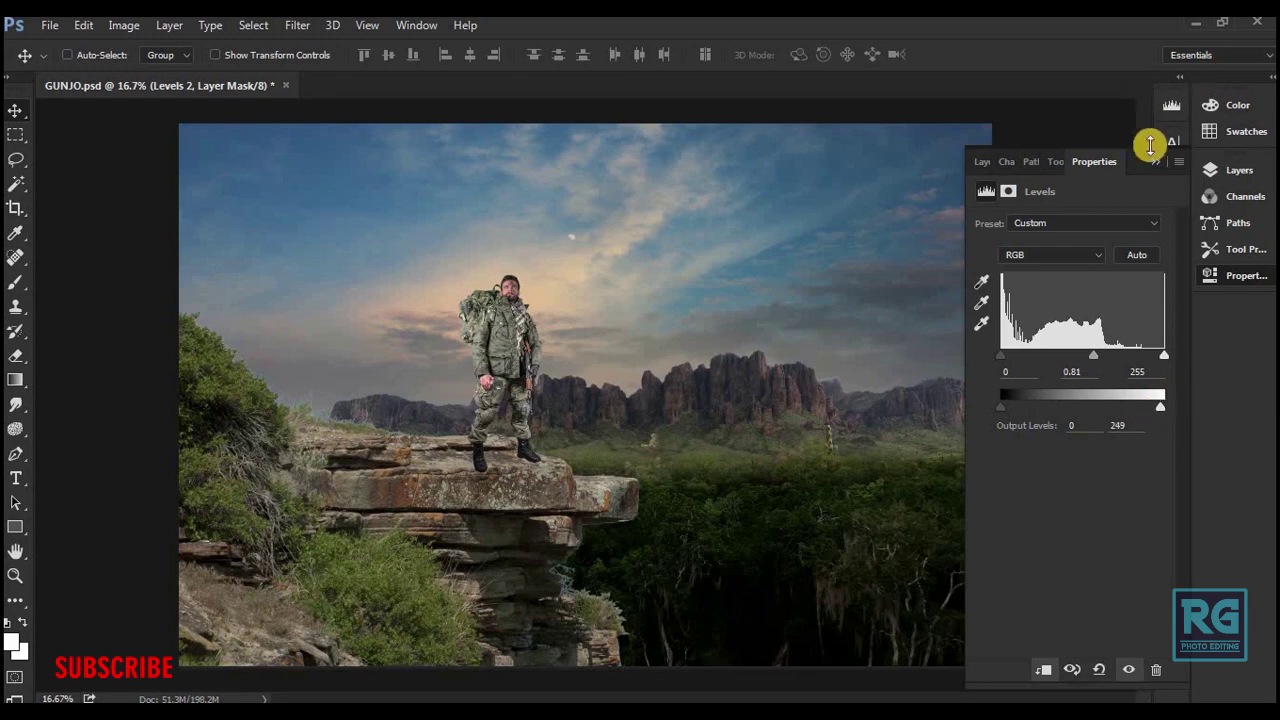
click(1155, 161)
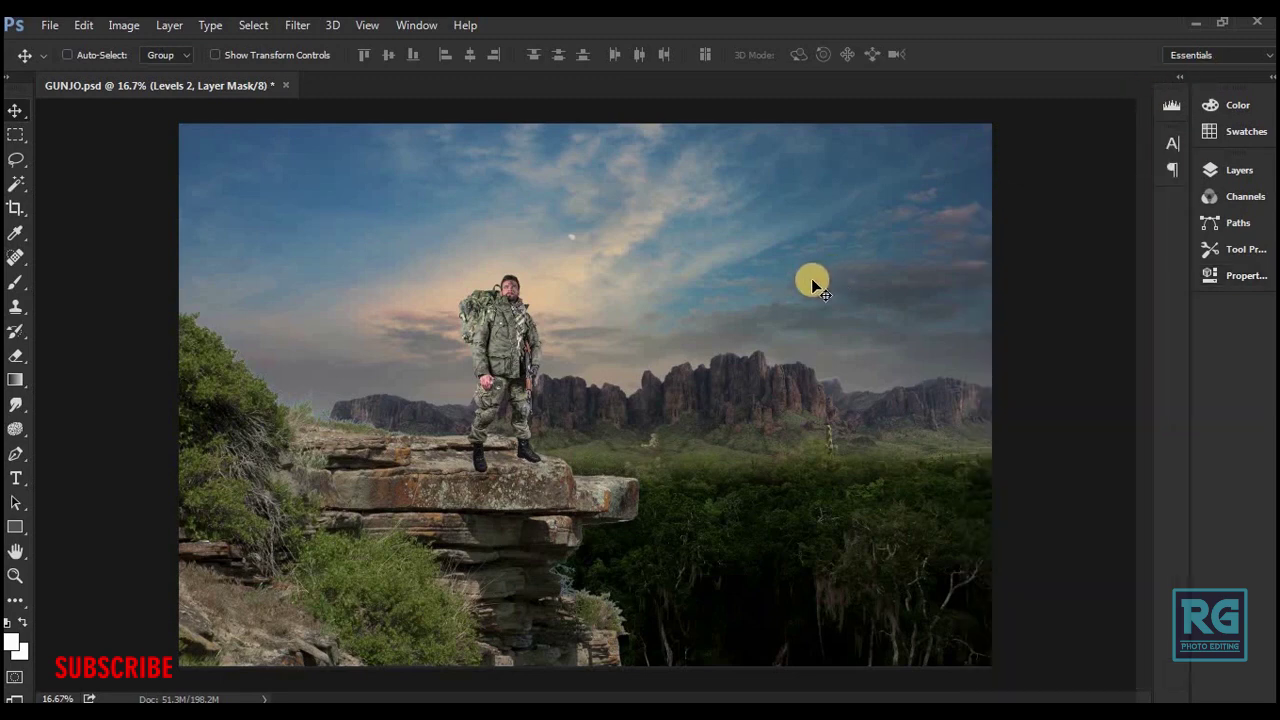
- Pick a 300 px soft brush, add an empty haze layer, and enlarge the brush to 700 px
key(b)
right_click(798, 226)
click(924, 548)
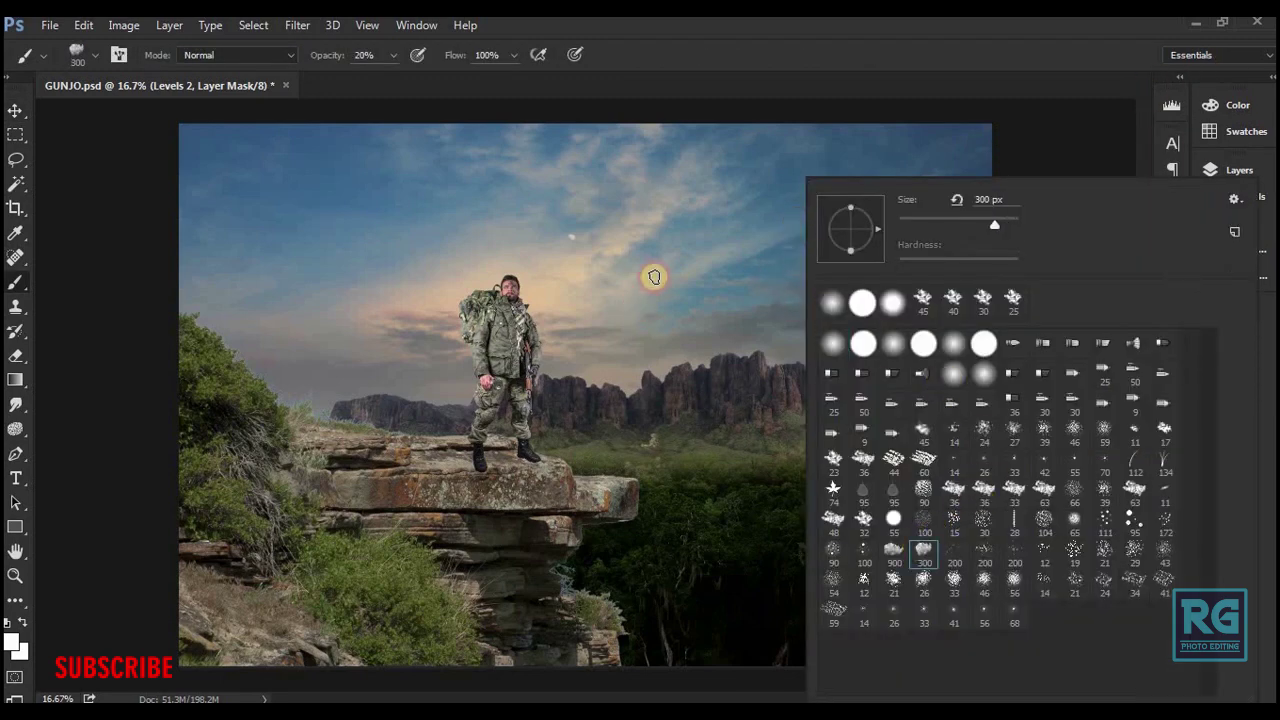
key(Return)
key(alt+bracketright)
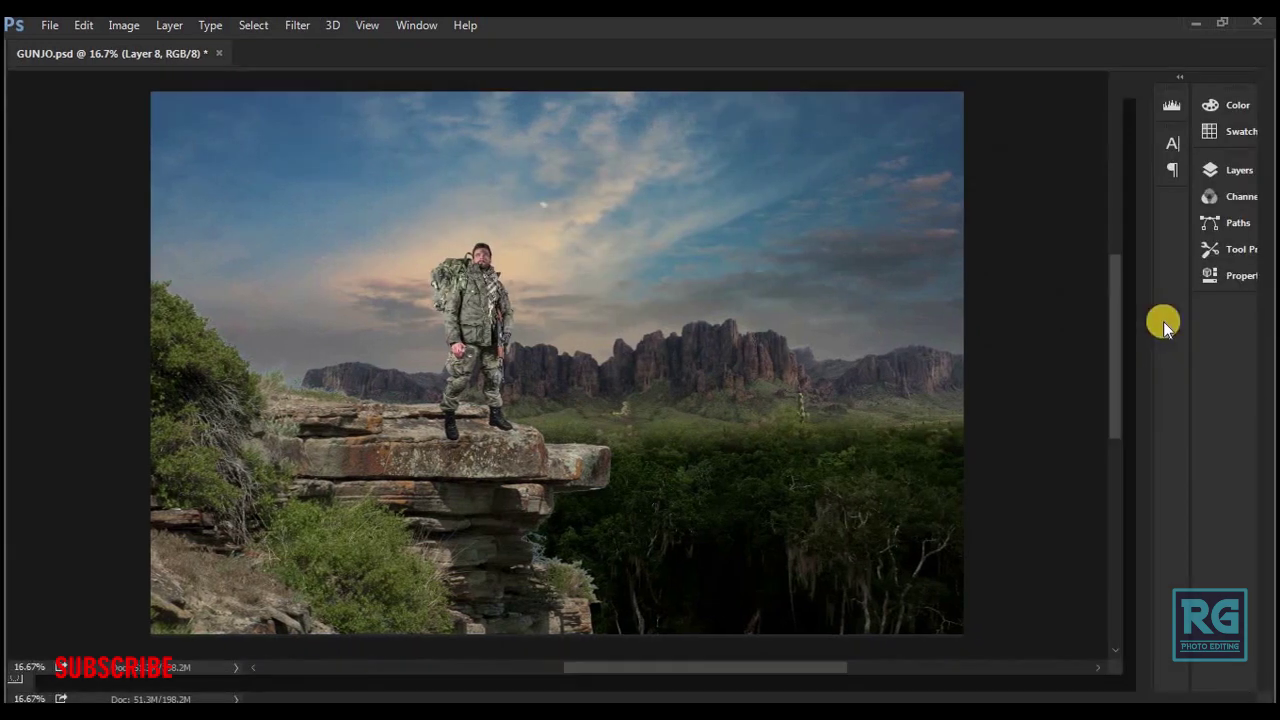
key(F7)
key(F7)
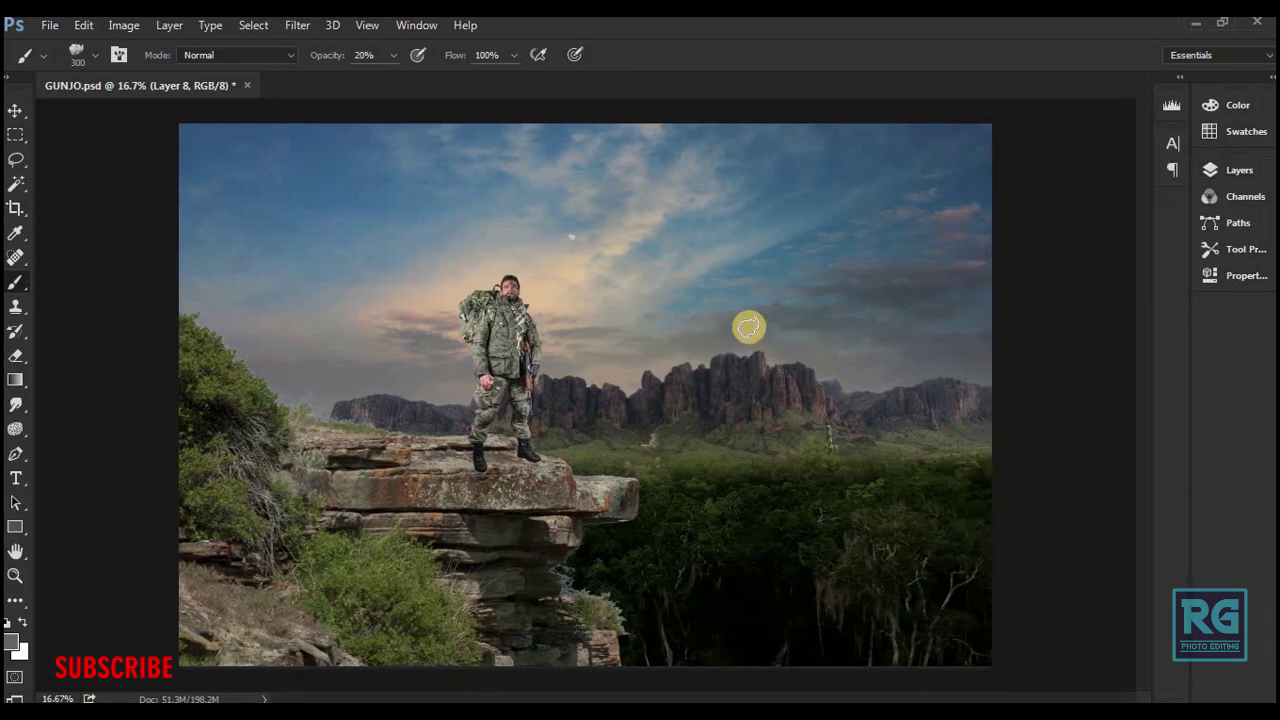
key(bracketright)
key(bracketright)
key(bracketright)
- Brush soft haze across the sky, left mountains, near the soldier and right-side mountains
drag(829, 360, 790, 356)
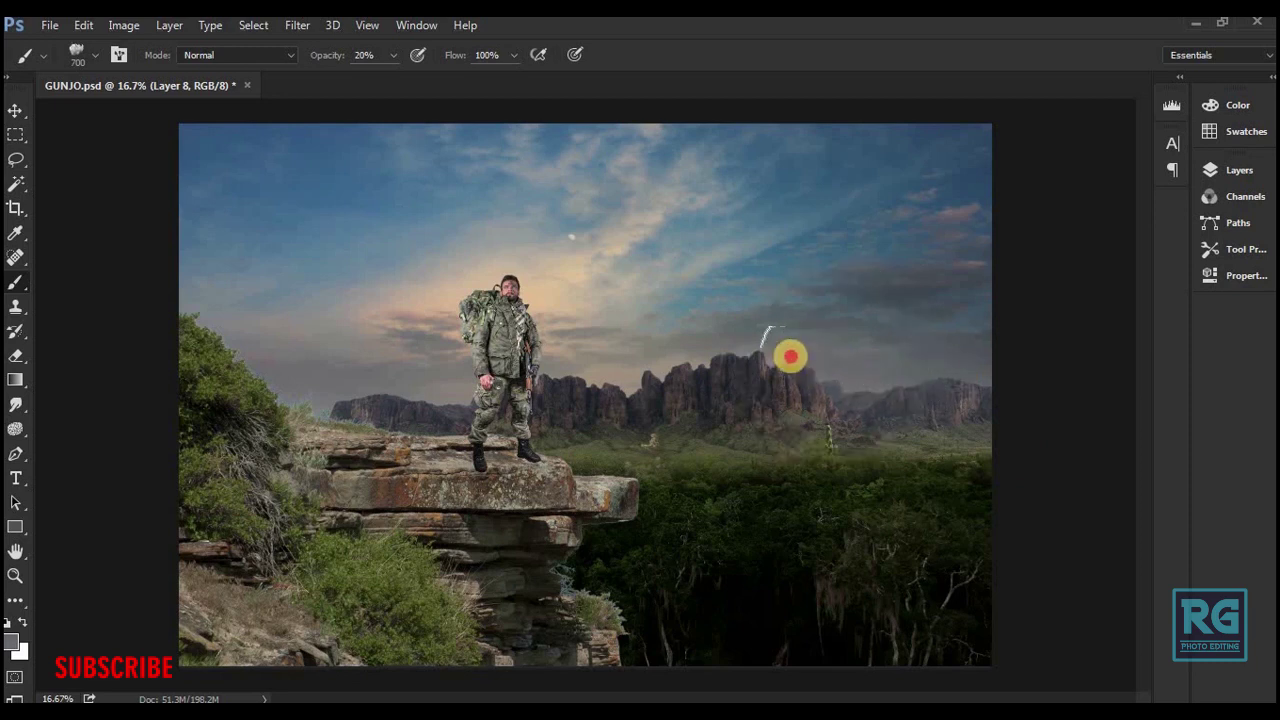
click(736, 350)
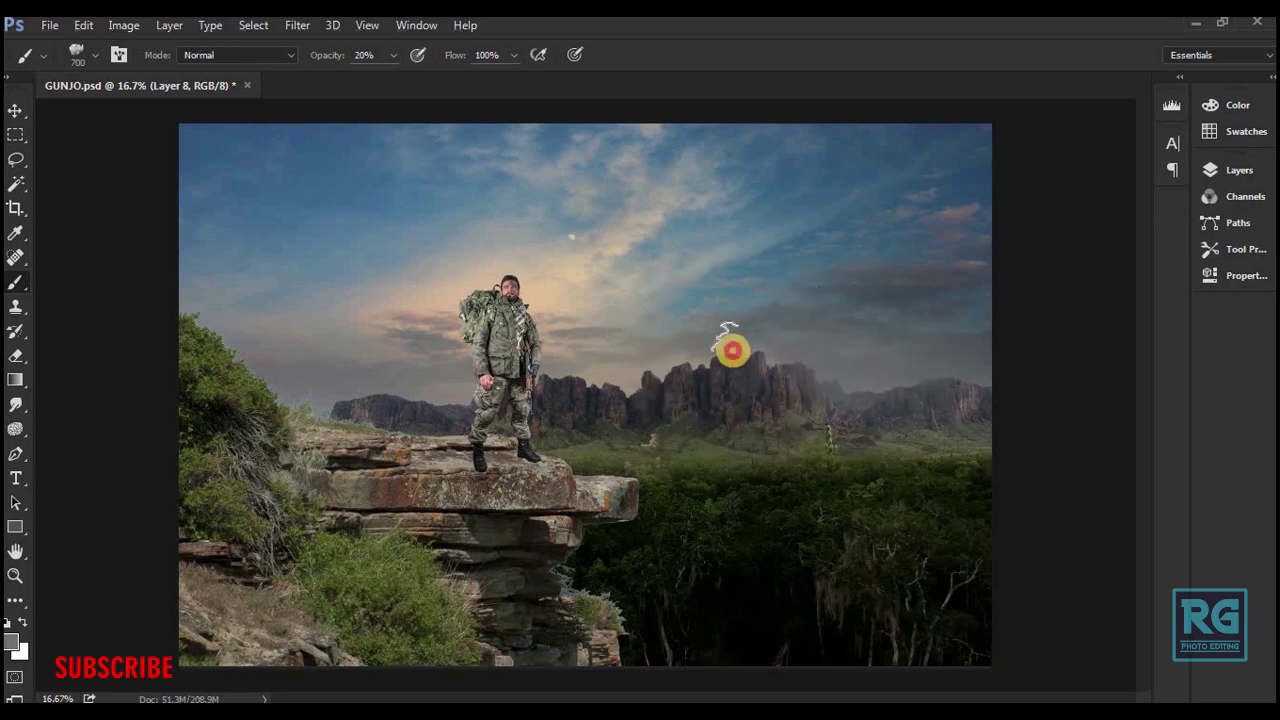
mouse_move(733, 350)
mouse_down()
mouse_move(640, 345)
mouse_move(342, 395)
mouse_up()
click(599, 375)
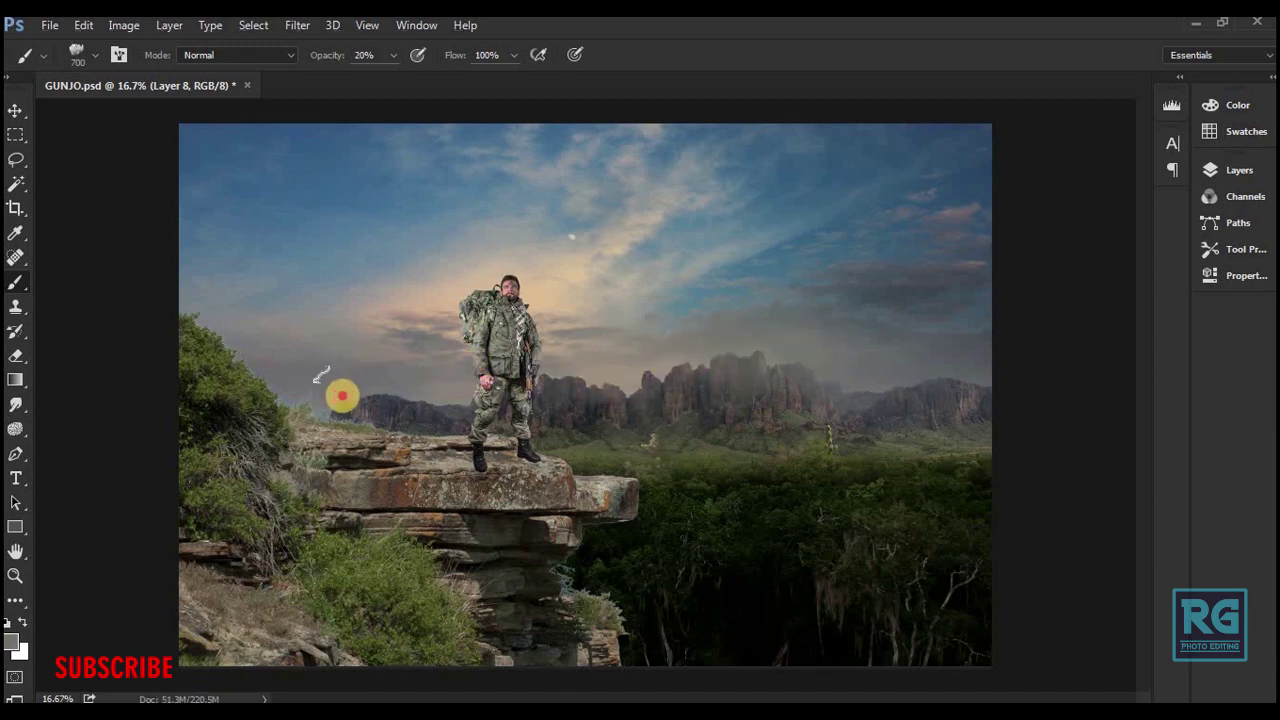
drag(320, 375, 563, 366)
click(577, 300)
drag(577, 300, 506, 386)
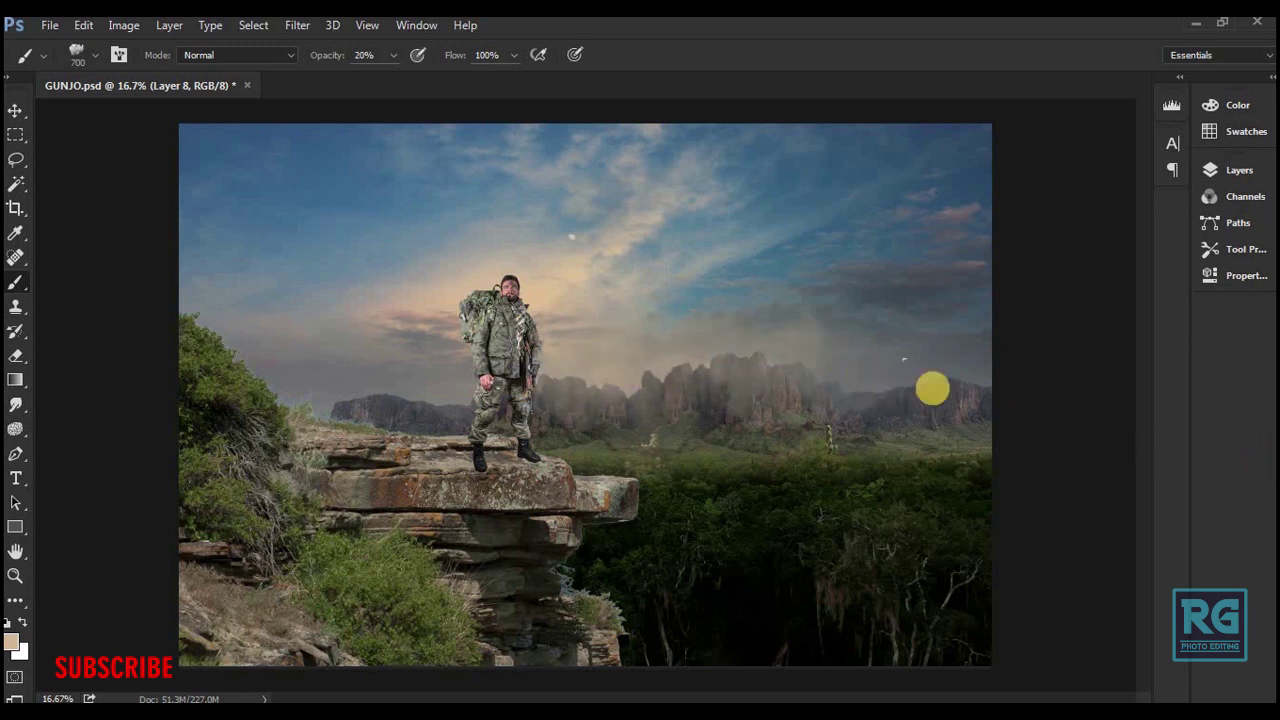
mouse_move(991, 366)
mouse_down()
mouse_move(951, 400)
mouse_move(908, 389)
mouse_move(983, 366)
mouse_move(983, 383)
mouse_move(777, 360)
mouse_up()
- At 800 px, paint more haze over the central mountains, left foliage and treeline
key(bracketright)
key(bracketright)
key(bracketright)
drag(1057, 316, 1097, 336)
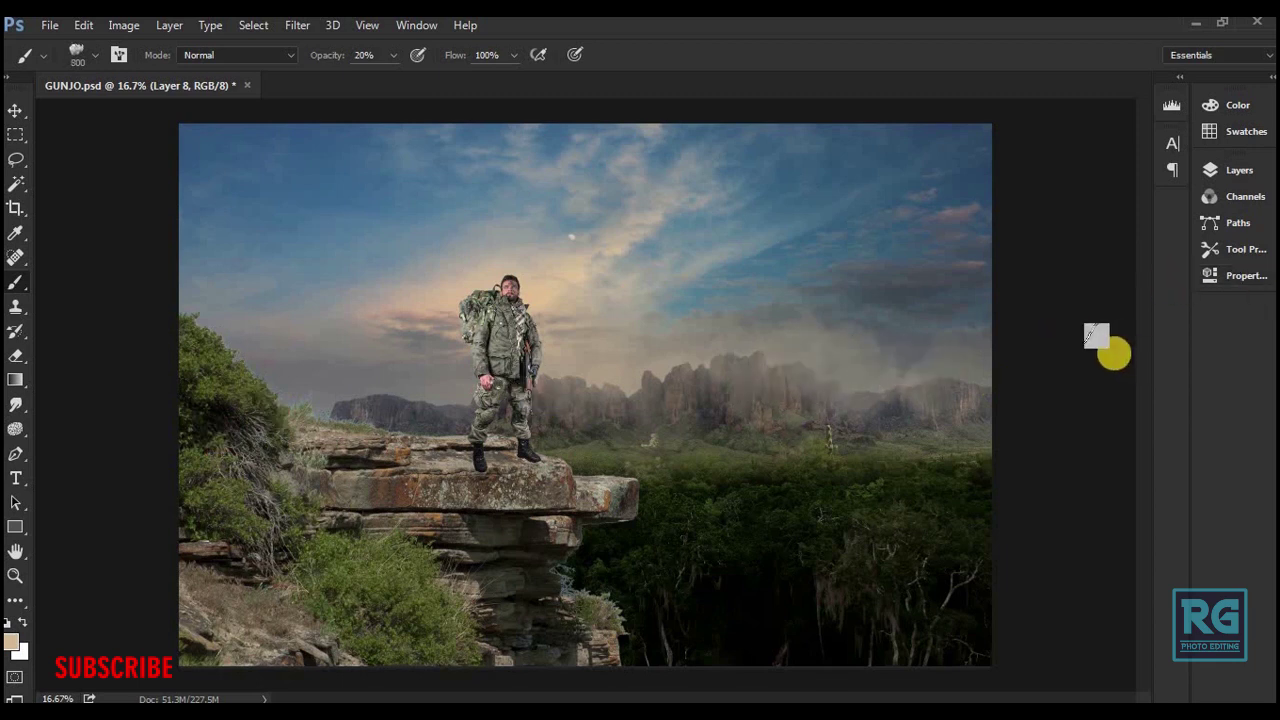
mouse_move(903, 343)
mouse_down()
mouse_move(857, 371)
mouse_move(1023, 363)
mouse_move(744, 367)
mouse_up()
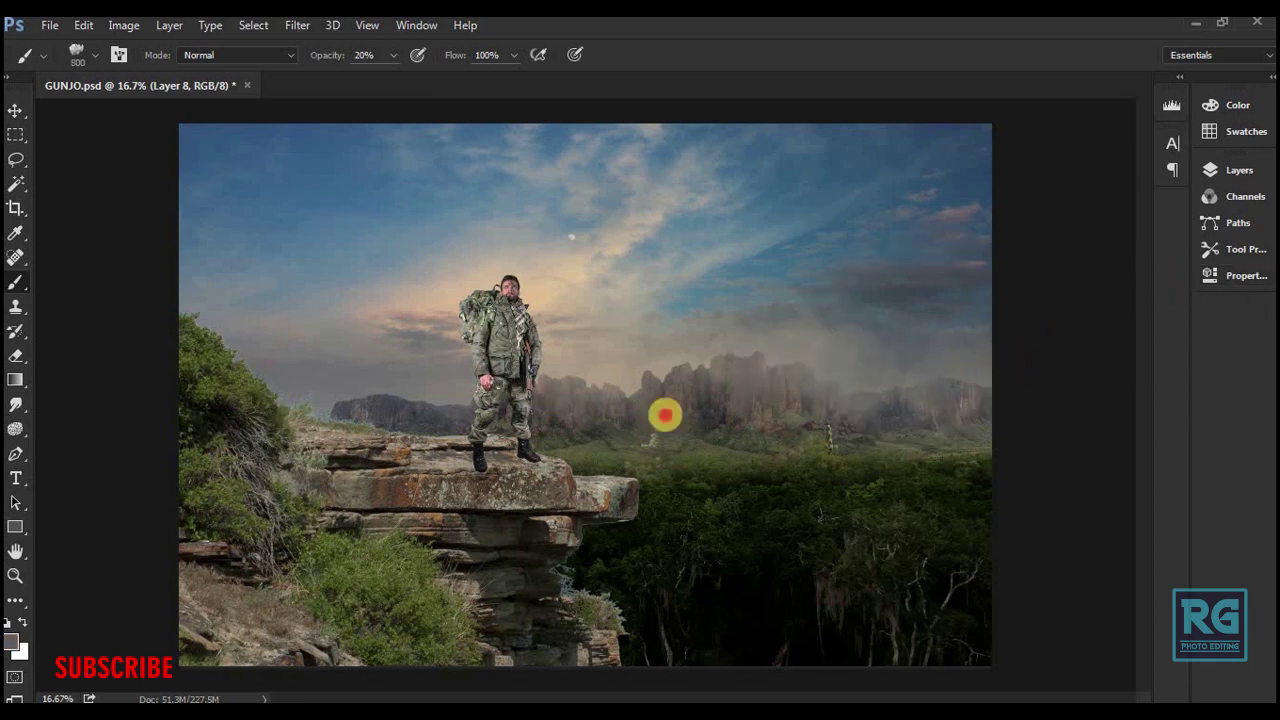
mouse_move(408, 369)
mouse_down()
mouse_move(250, 386)
mouse_move(374, 366)
mouse_move(408, 380)
mouse_up()
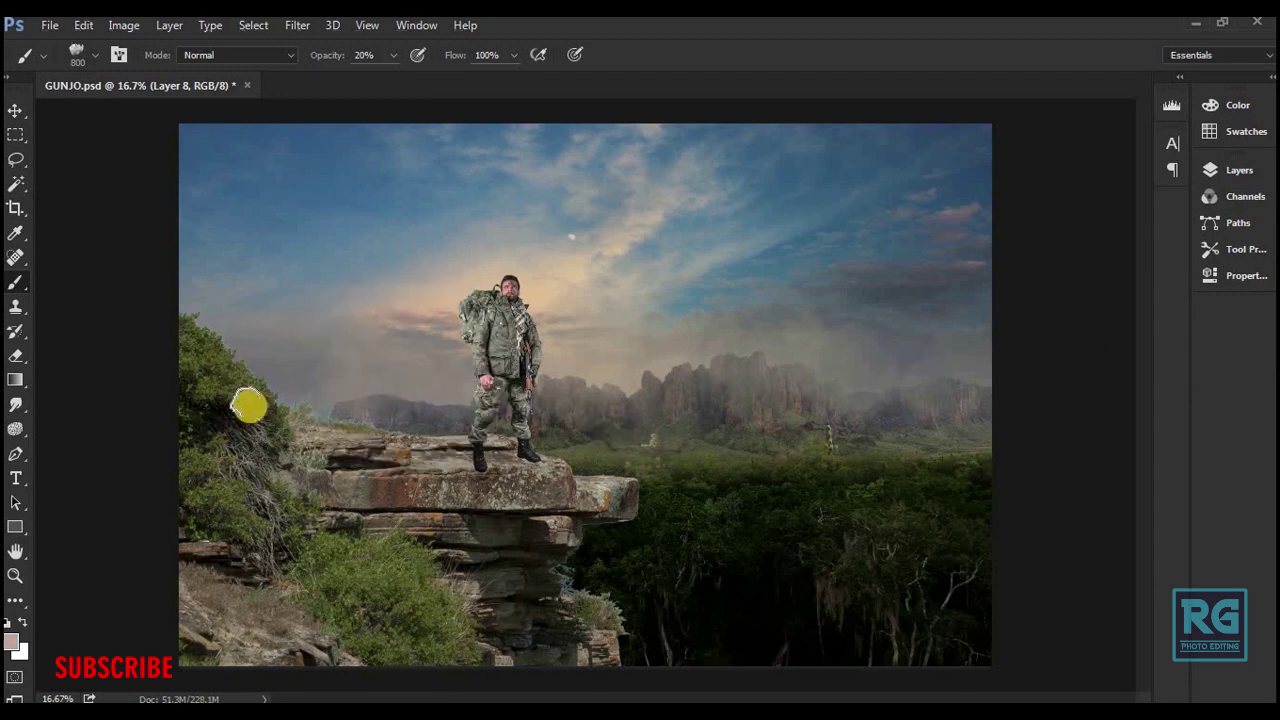
drag(600, 425, 960, 405)
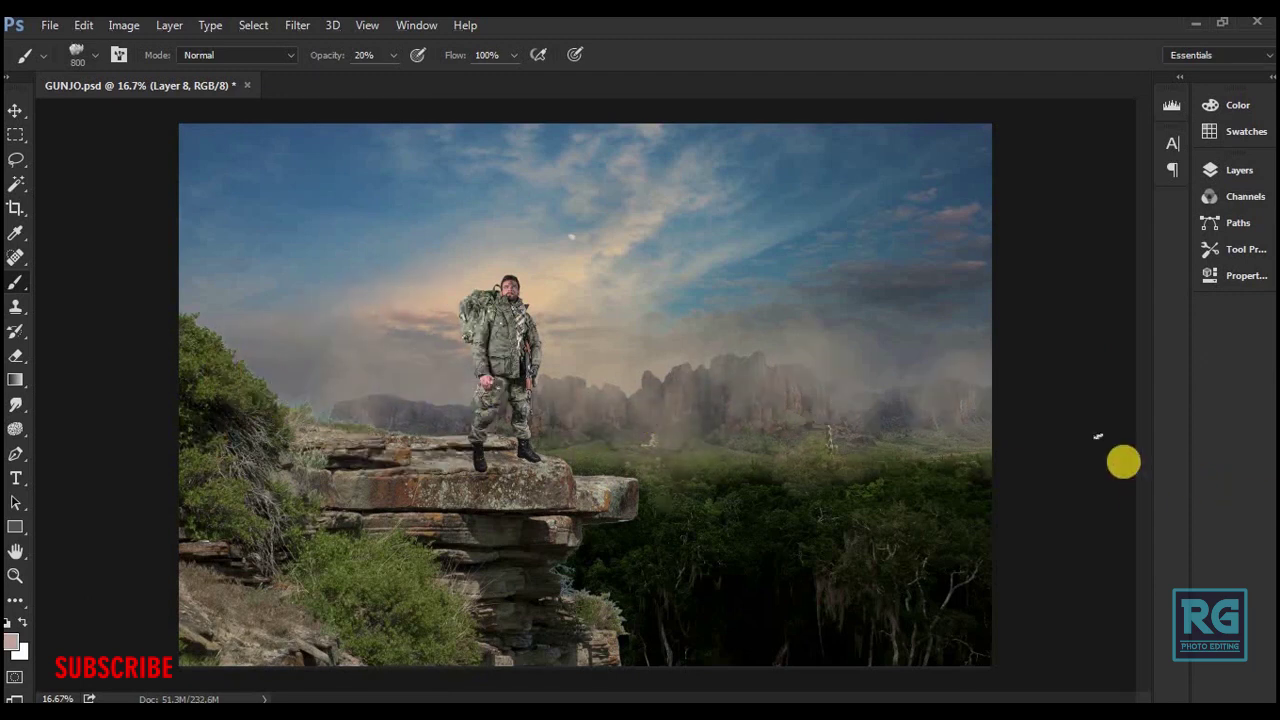
- Preview the full composite and set the haze layer's blend mode to Screen
key(v)
key(5)
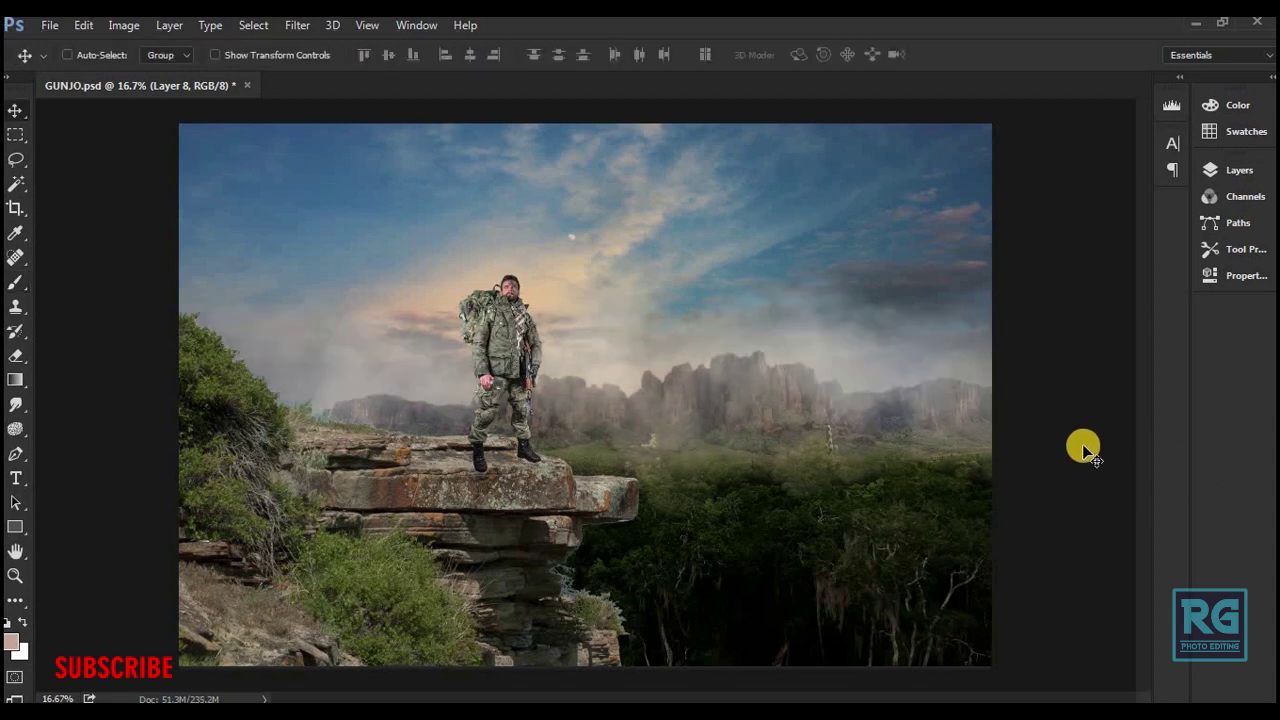
key(ctrl+minus)
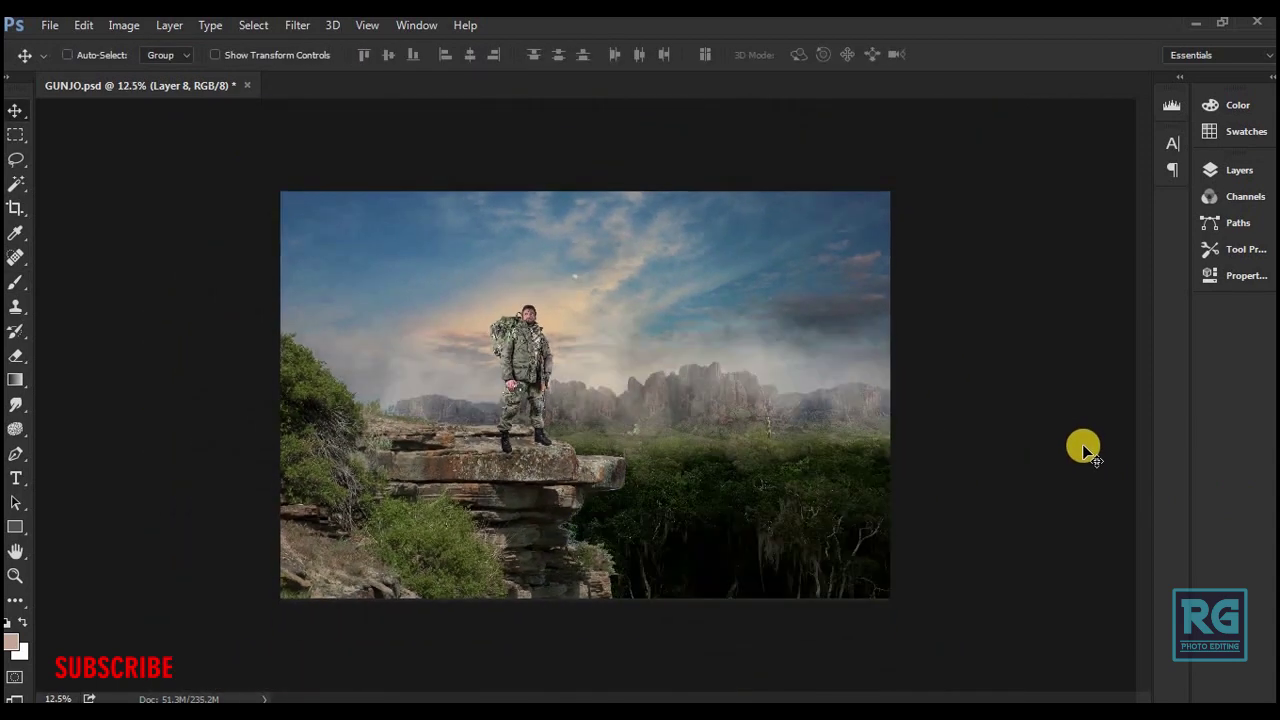
key(Tab)
key(Tab)
key(F7)
click(1025, 216)
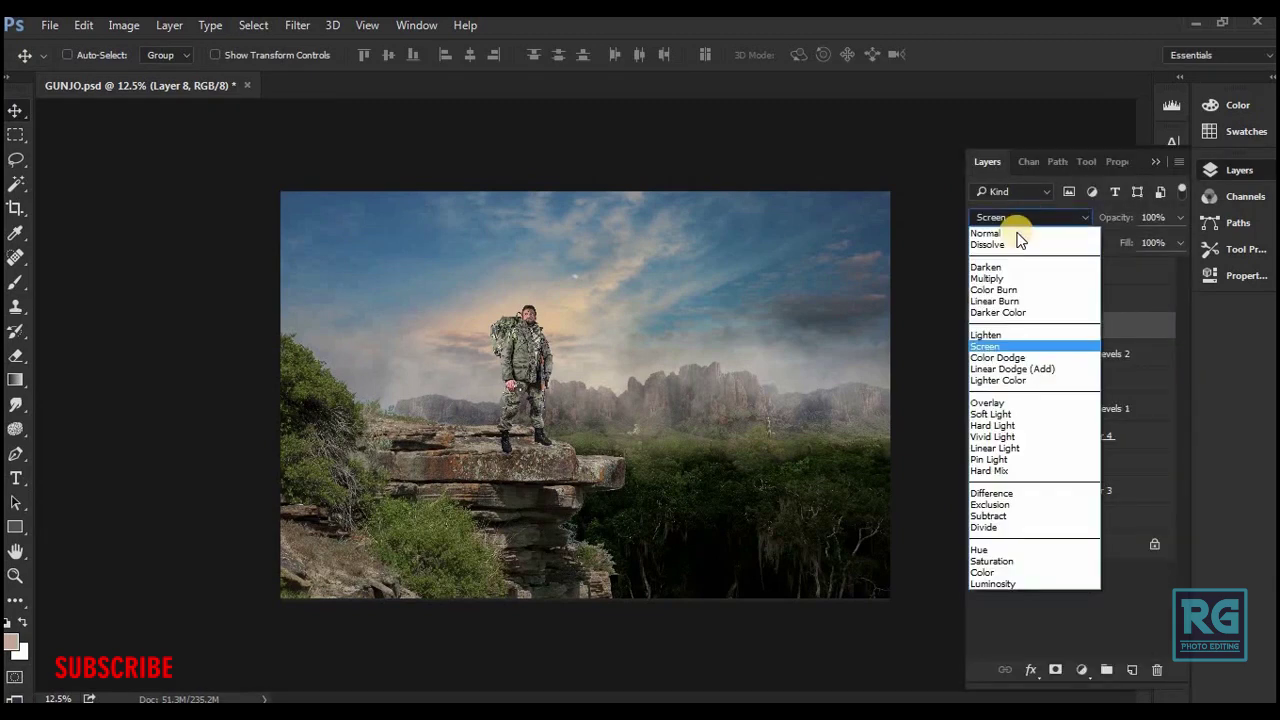
click(1062, 218)
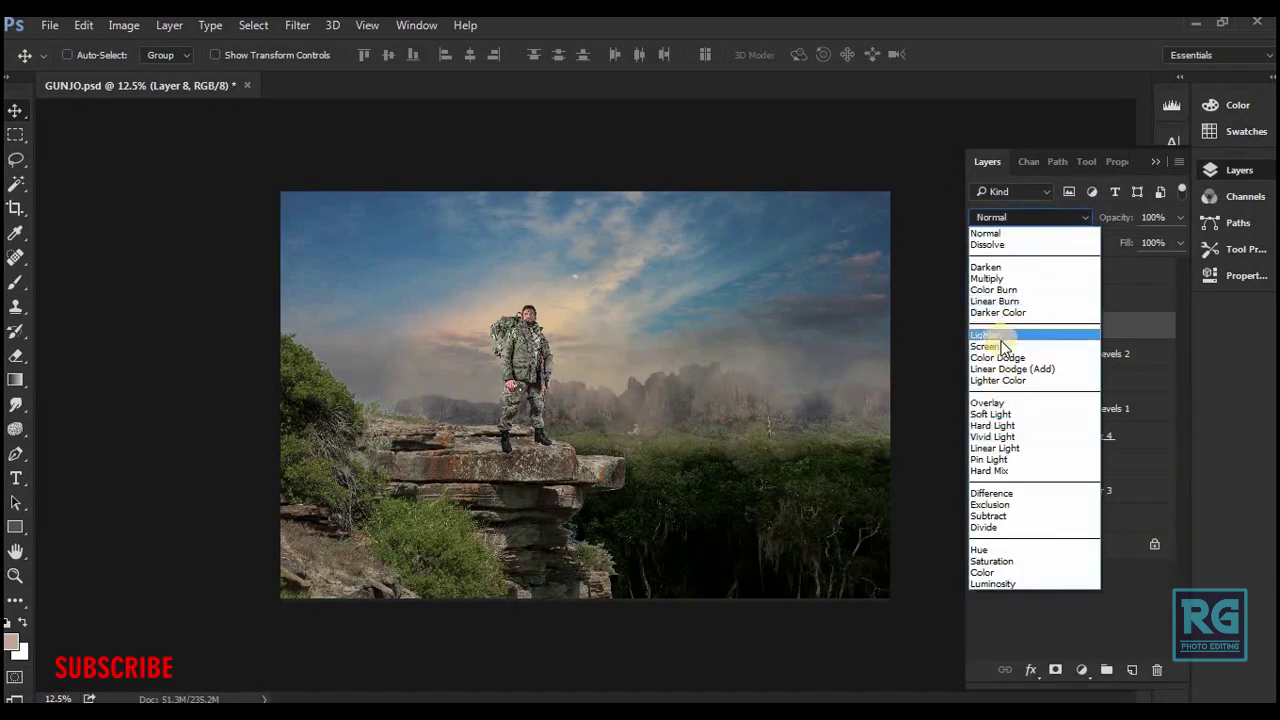
click(1006, 335)
scroll(606, 334, up, 2)
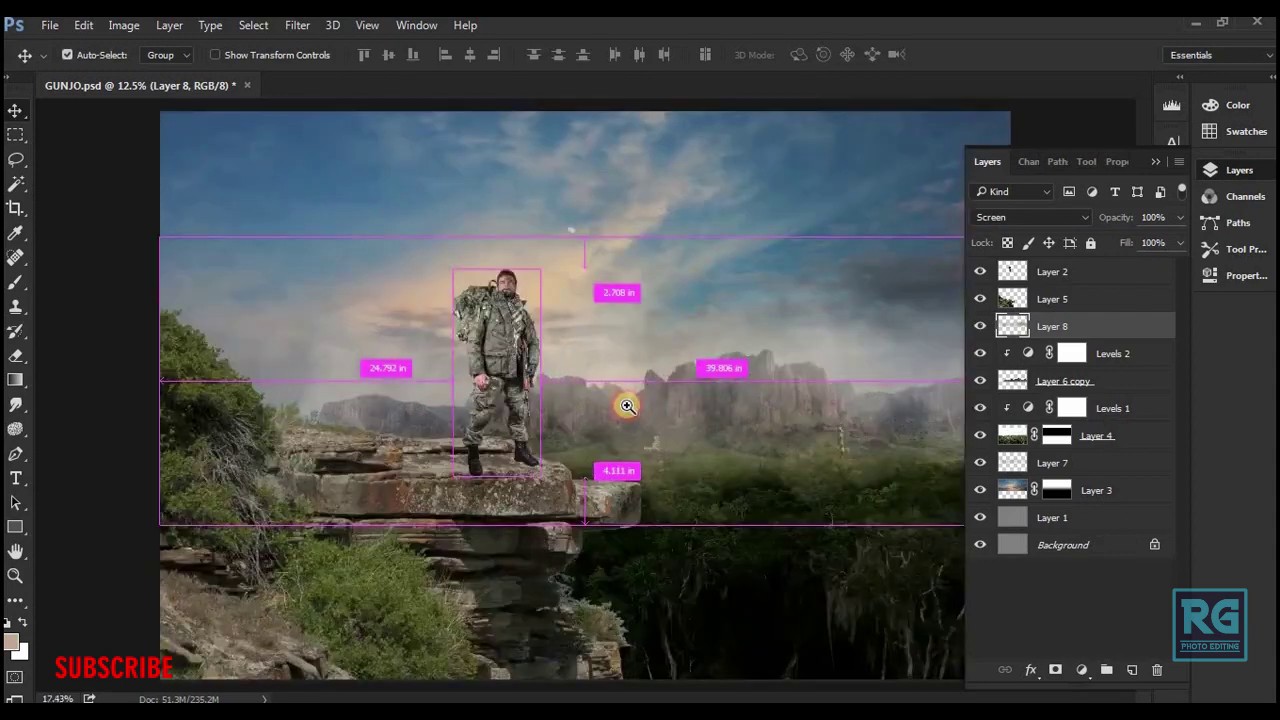
- Load the rock ledge outline as a selection and contract it by 1 pixel
ctrl+click(1050, 298)
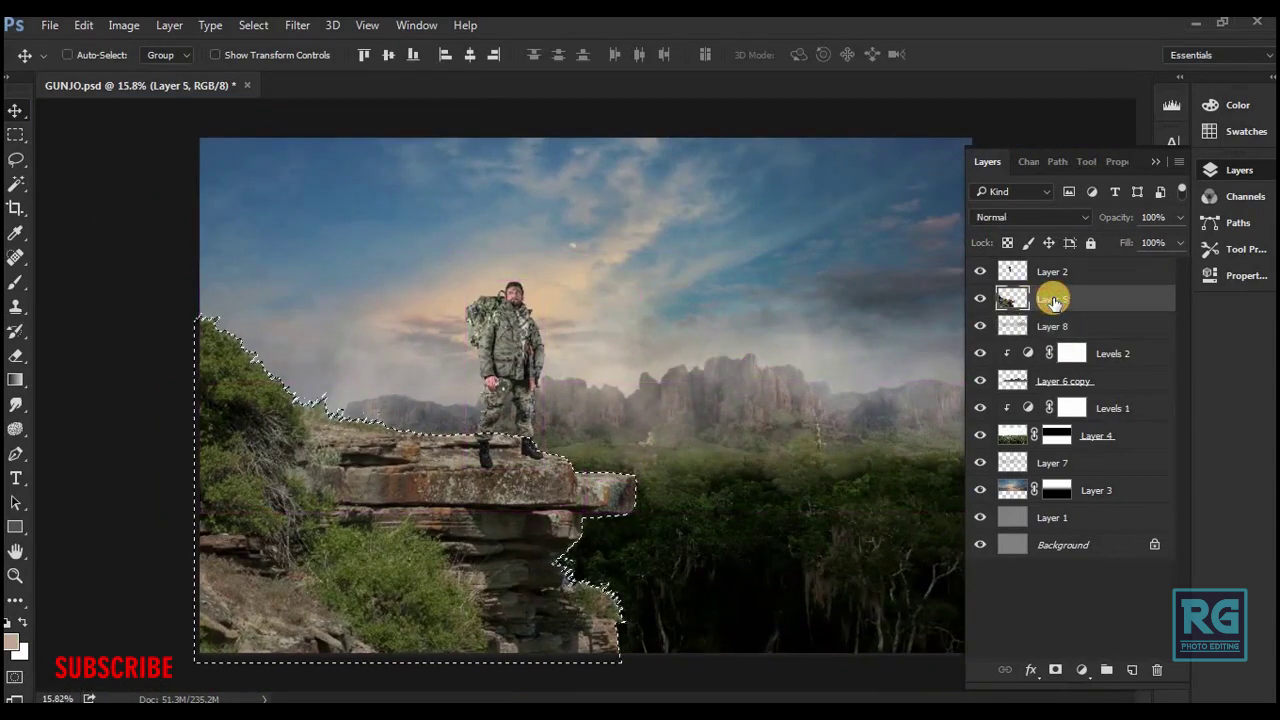
key(alt+s)
key(c)
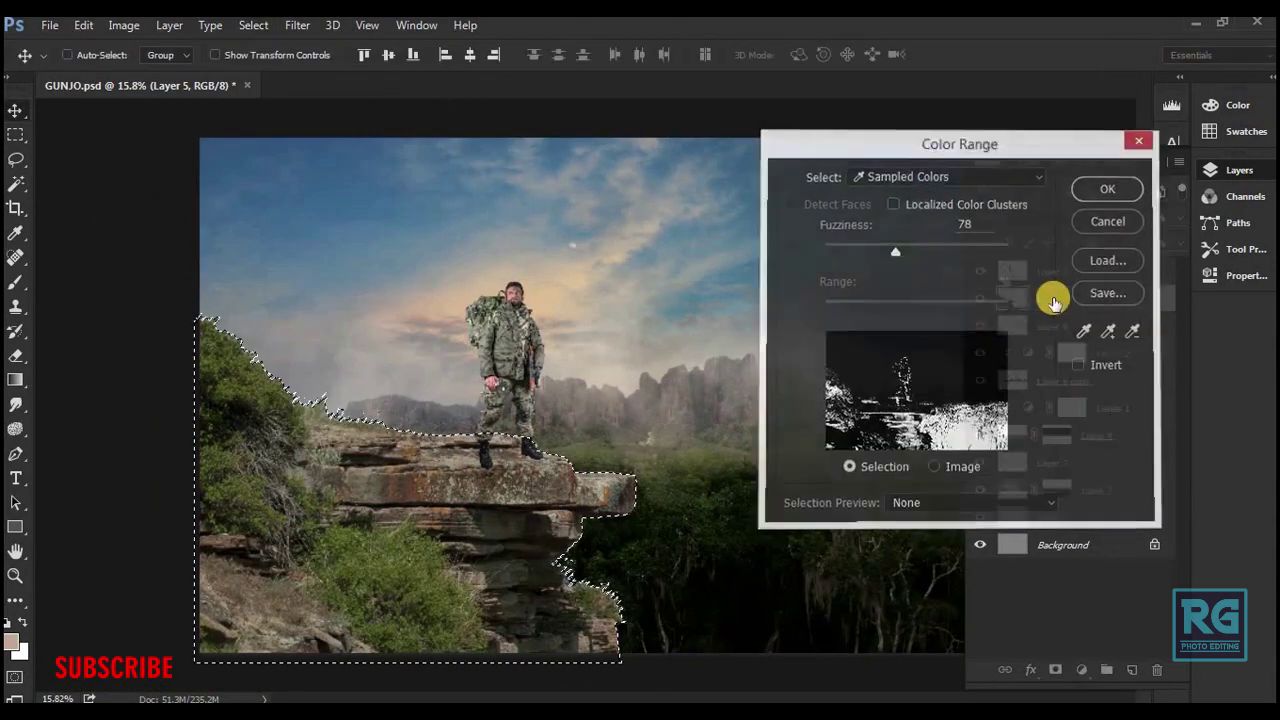
key(Escape)
key(alt+s)
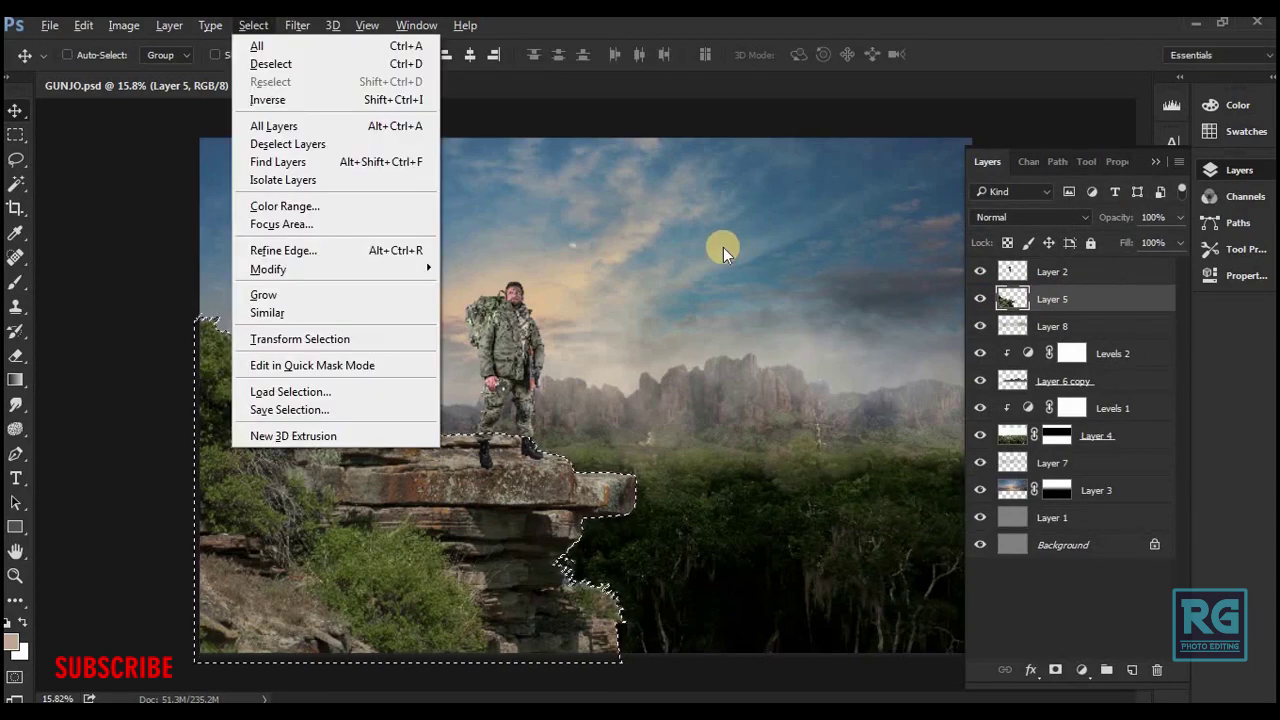
key(m)
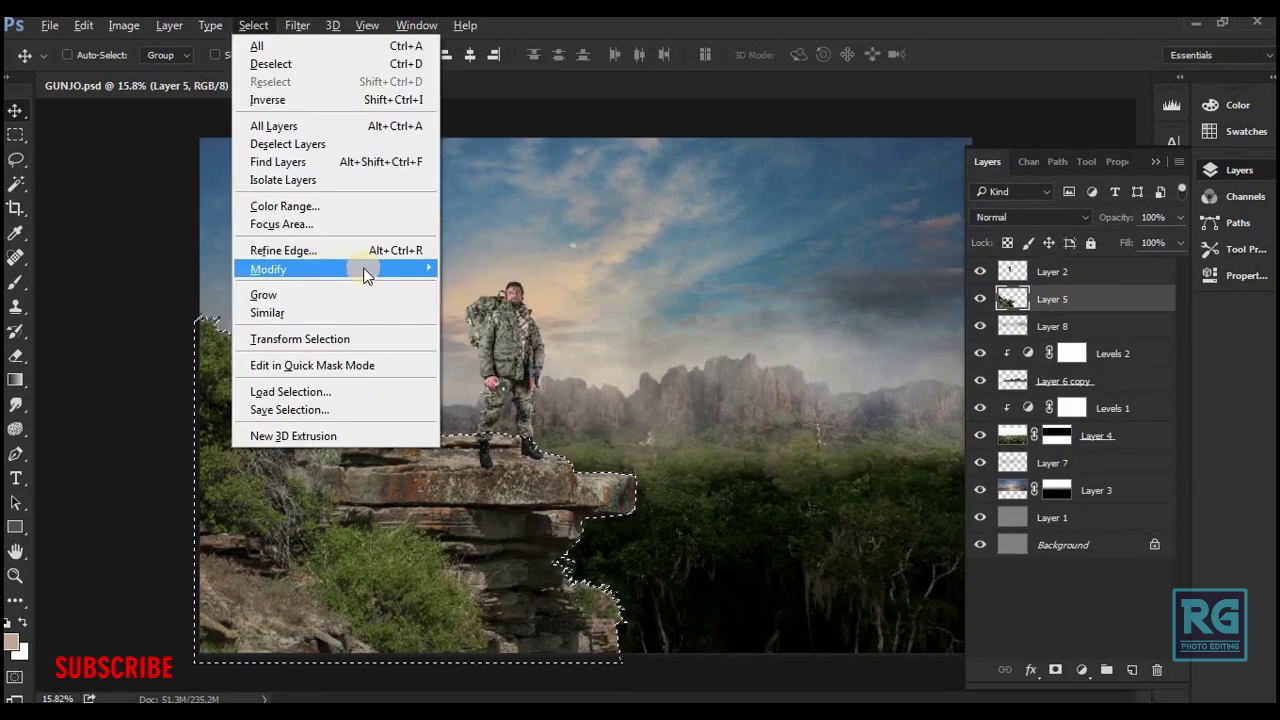
click(512, 321)
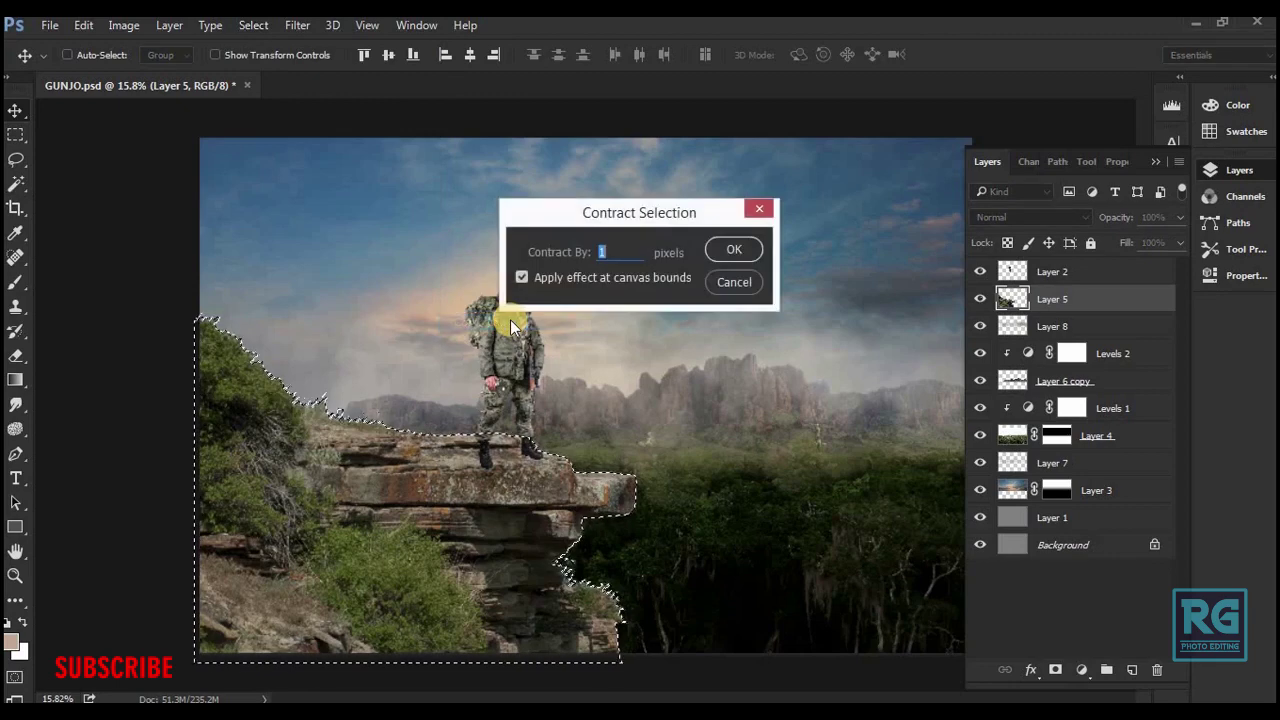
key(Return)
- Feather the selection by 2 pixels, invert it, then deselect with the ledge layer active
key(shift+F6)
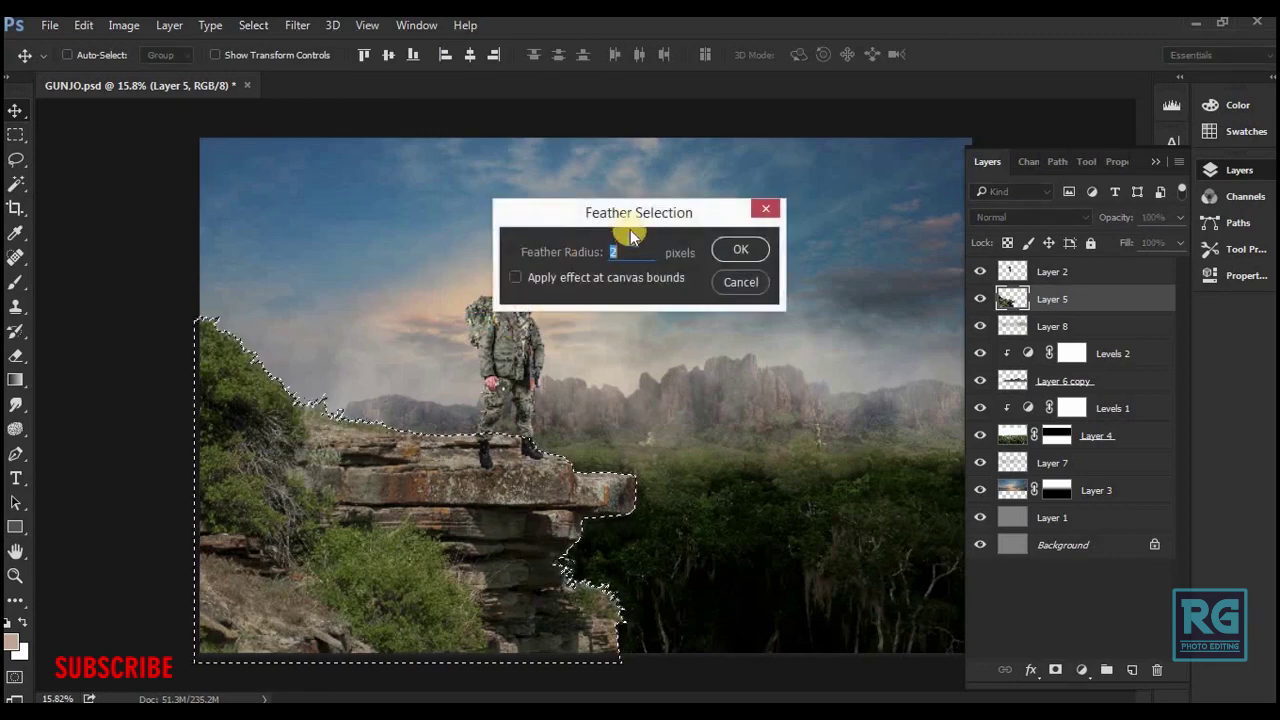
click(735, 250)
key(ctrl+shift+i)
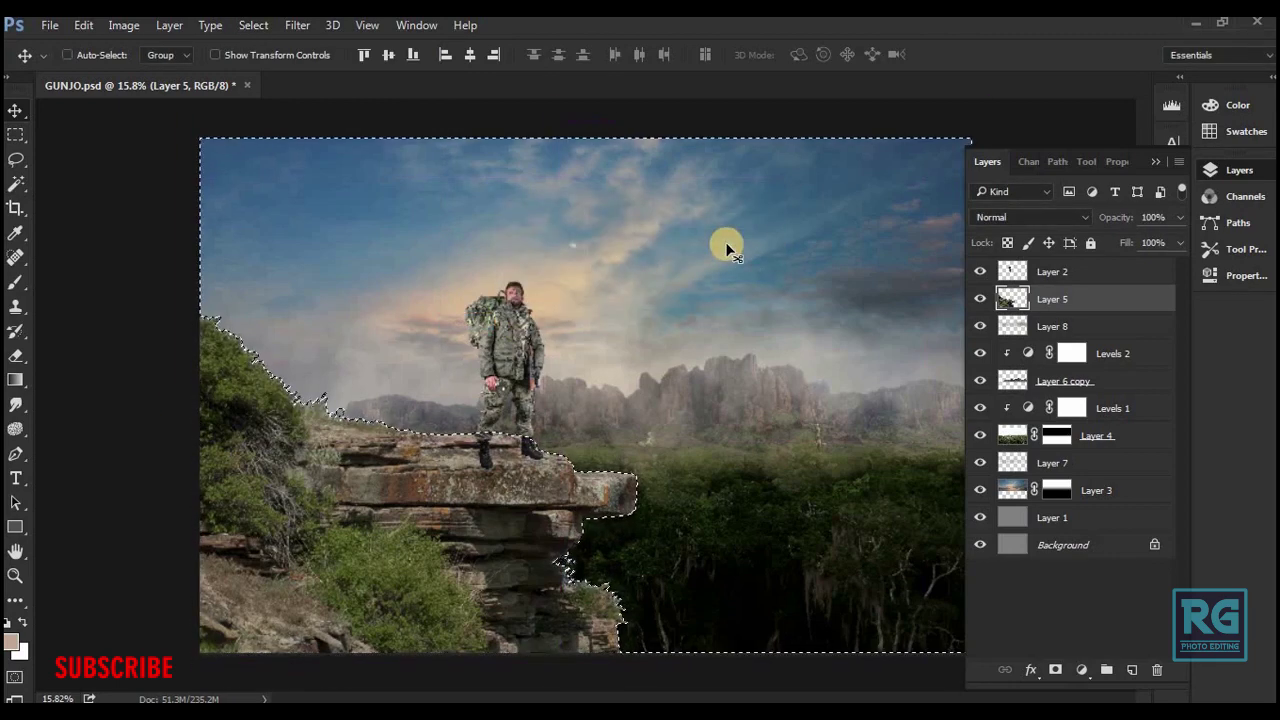
key(ctrl+d)
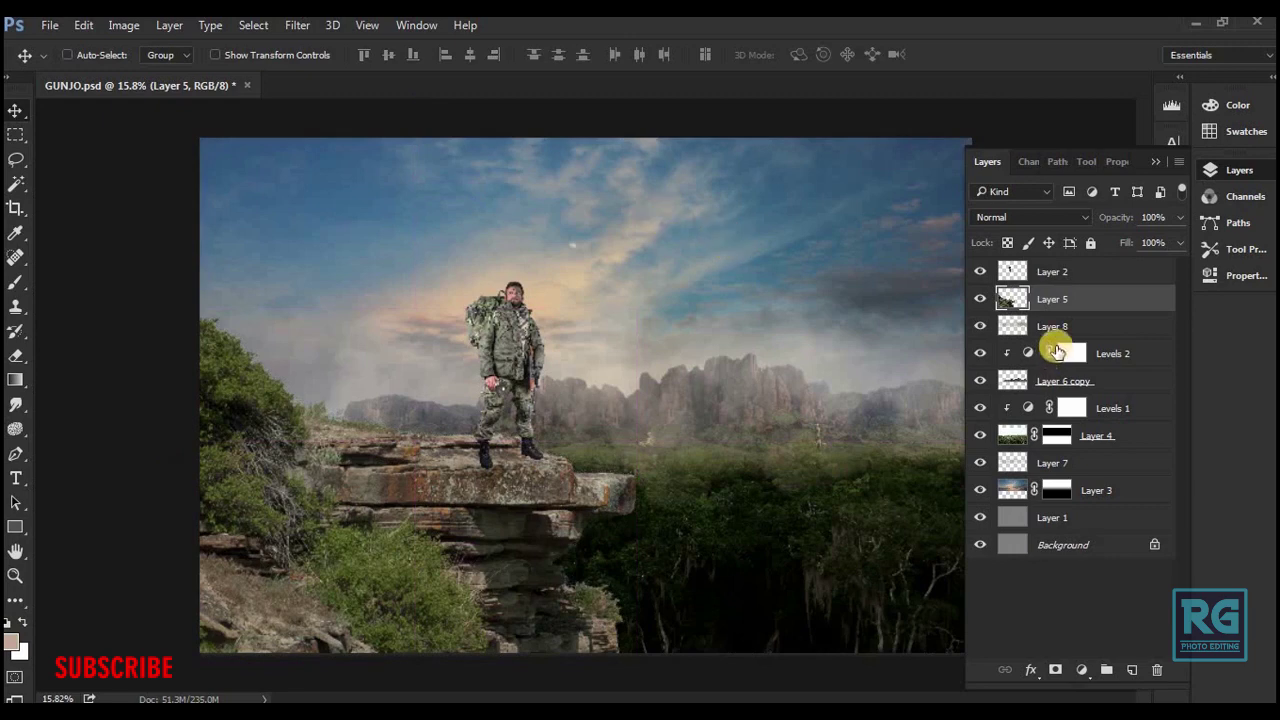
click(1052, 300)
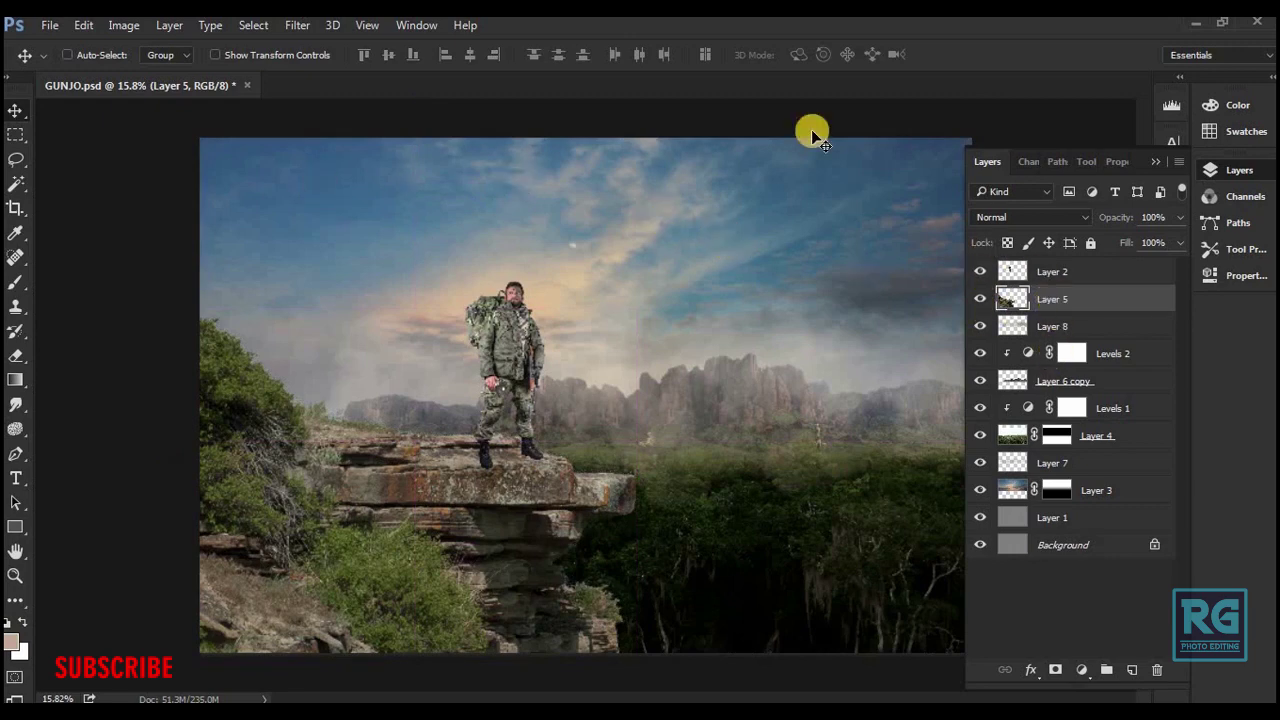
- Apply a Camera Raw filter to rock ledge Layer 5: Highlights -100, Shadows +61, Clarity +52
click(303, 35)
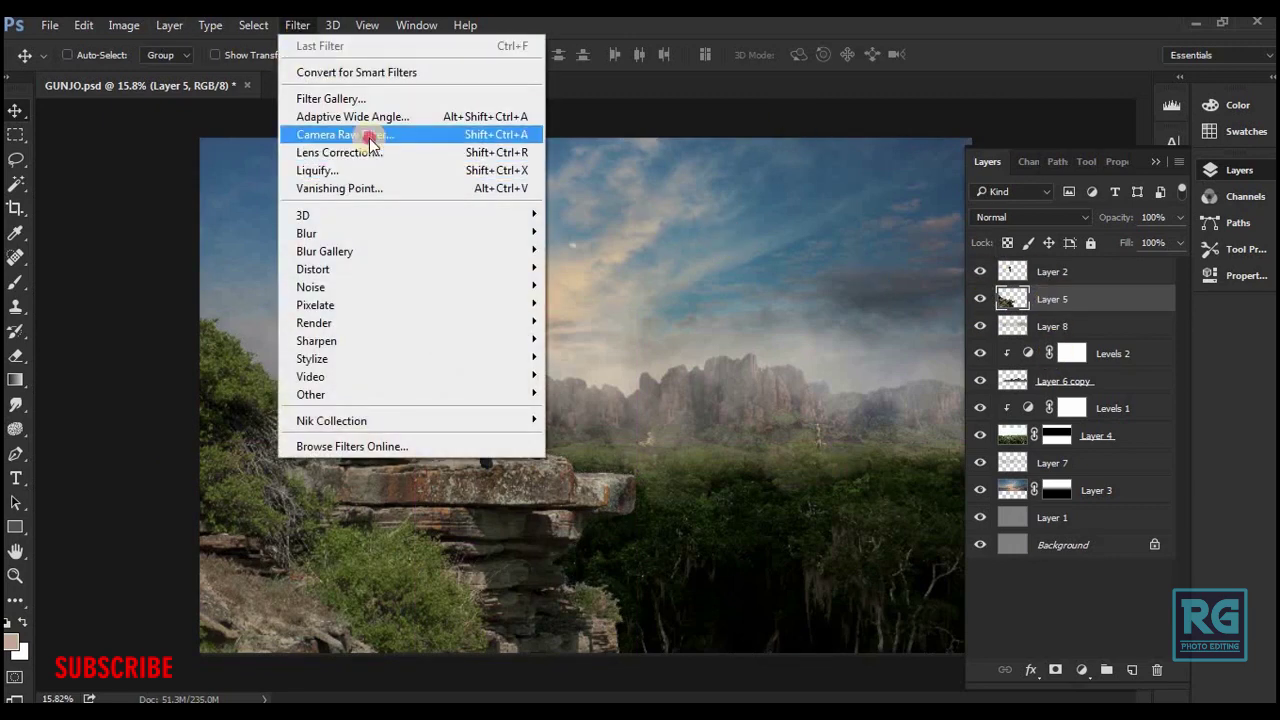
click(369, 135)
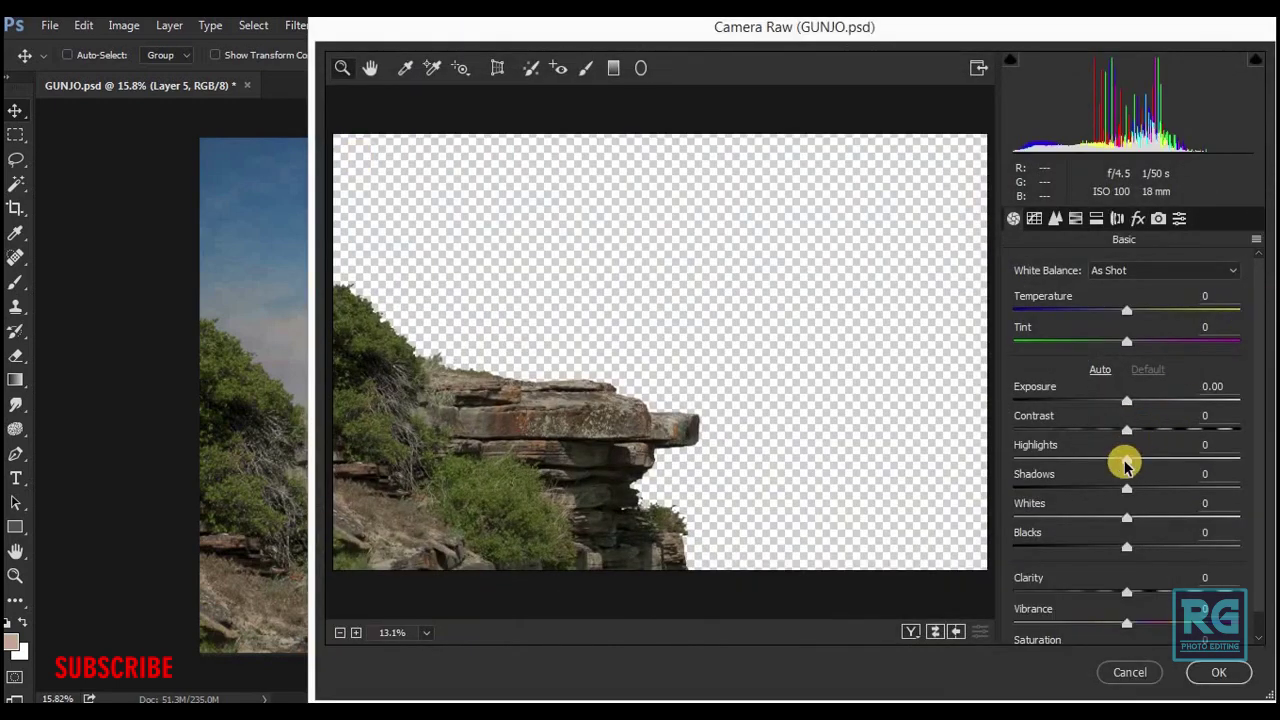
drag(1125, 462, 894, 450)
drag(1122, 490, 1194, 490)
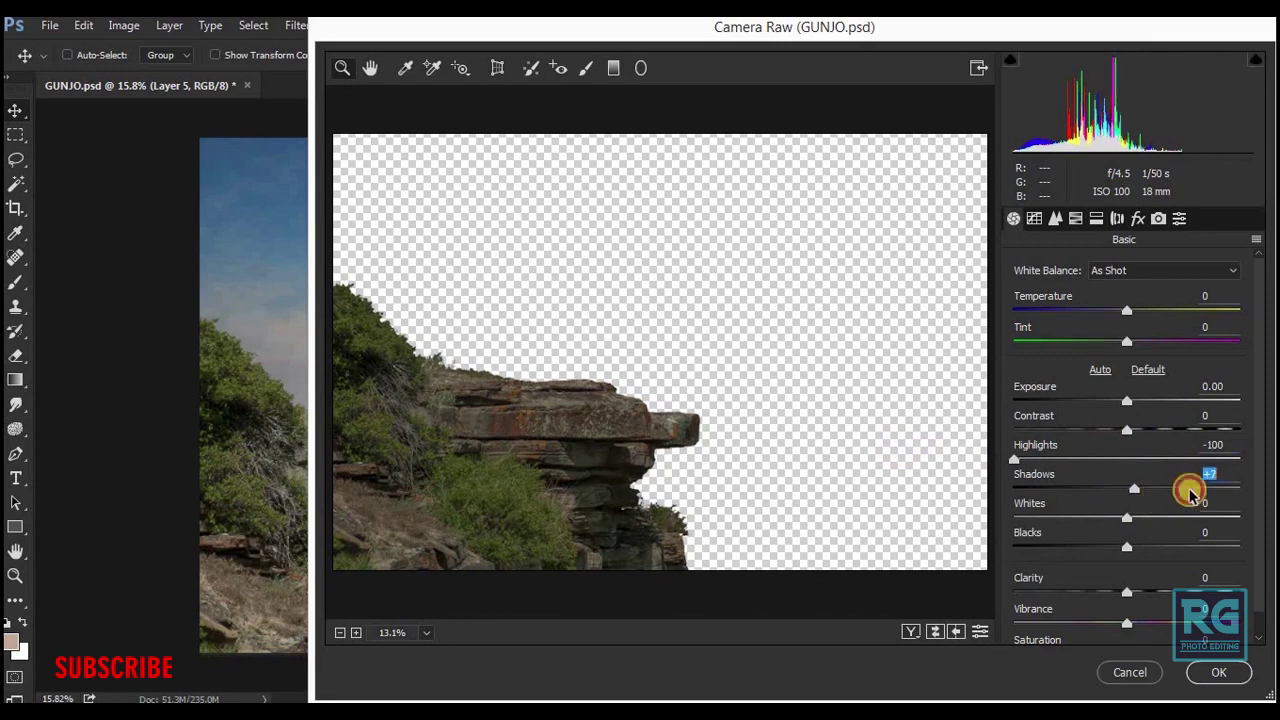
drag(1127, 592, 1185, 592)
click(1192, 672)
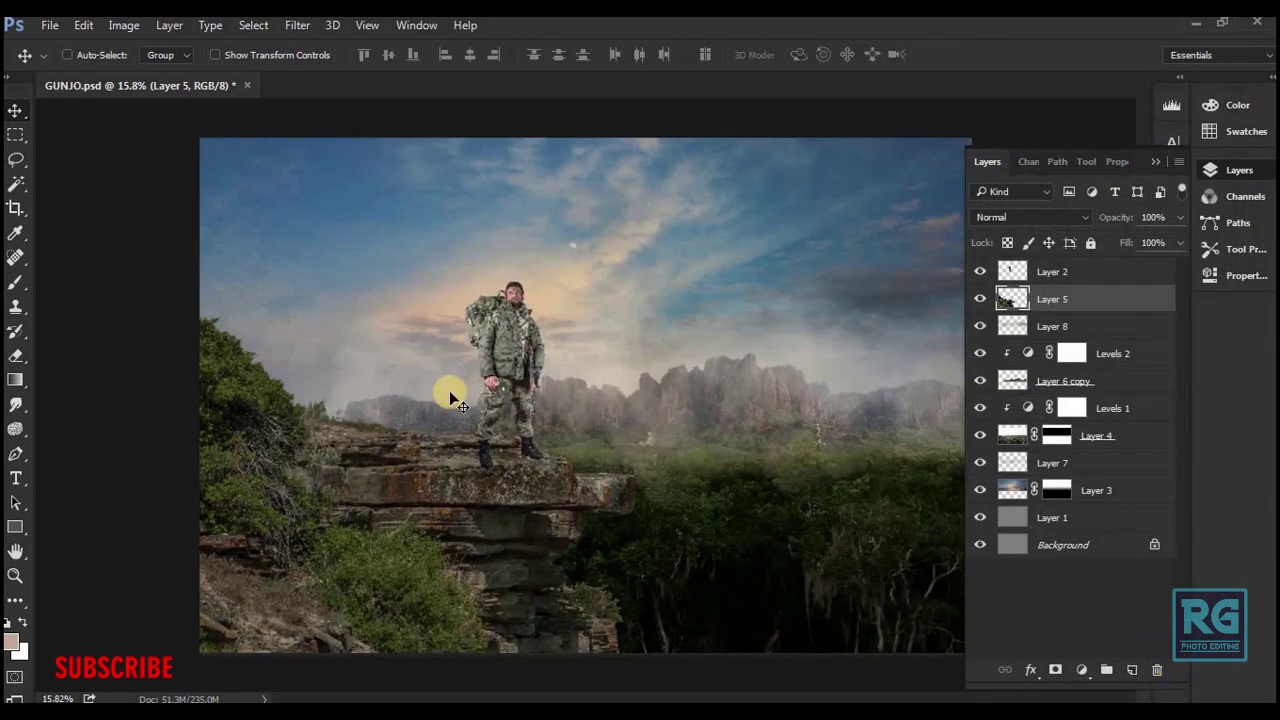
key(ctrl)
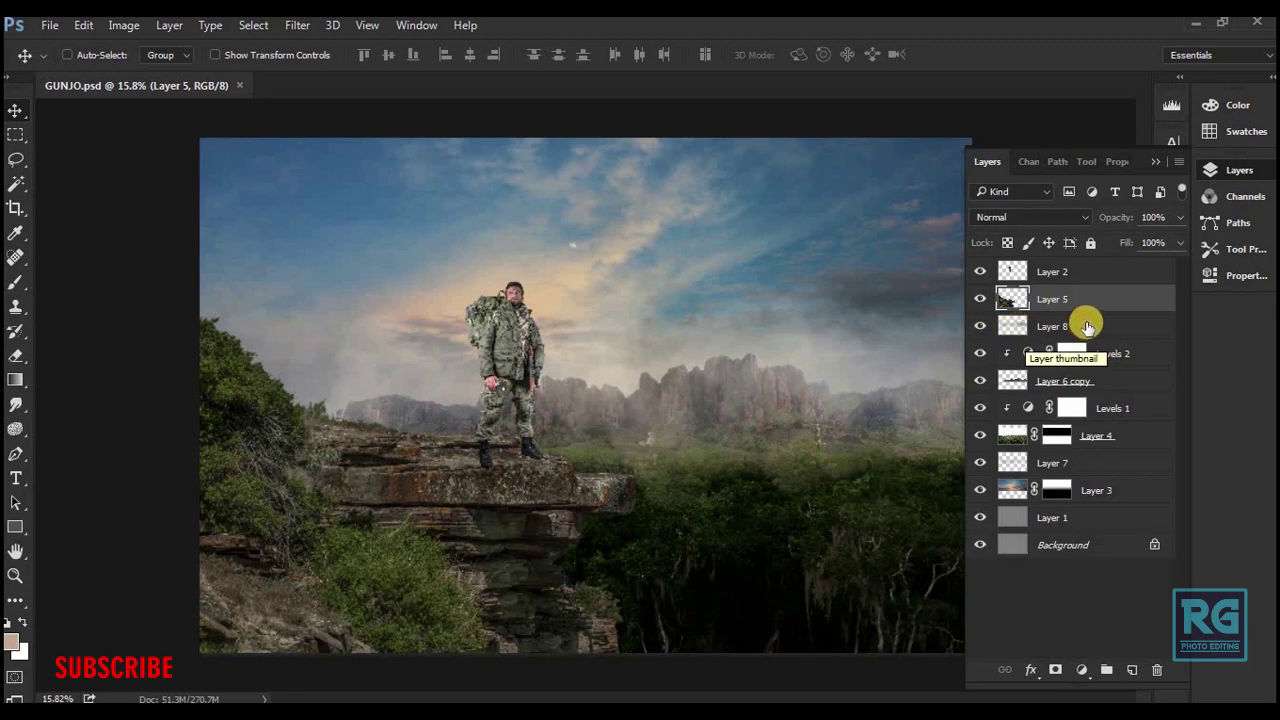
- Add Color Balance 1 above Layer 8 and shift its midtones toward magenta, yellow and green
click(1087, 328)
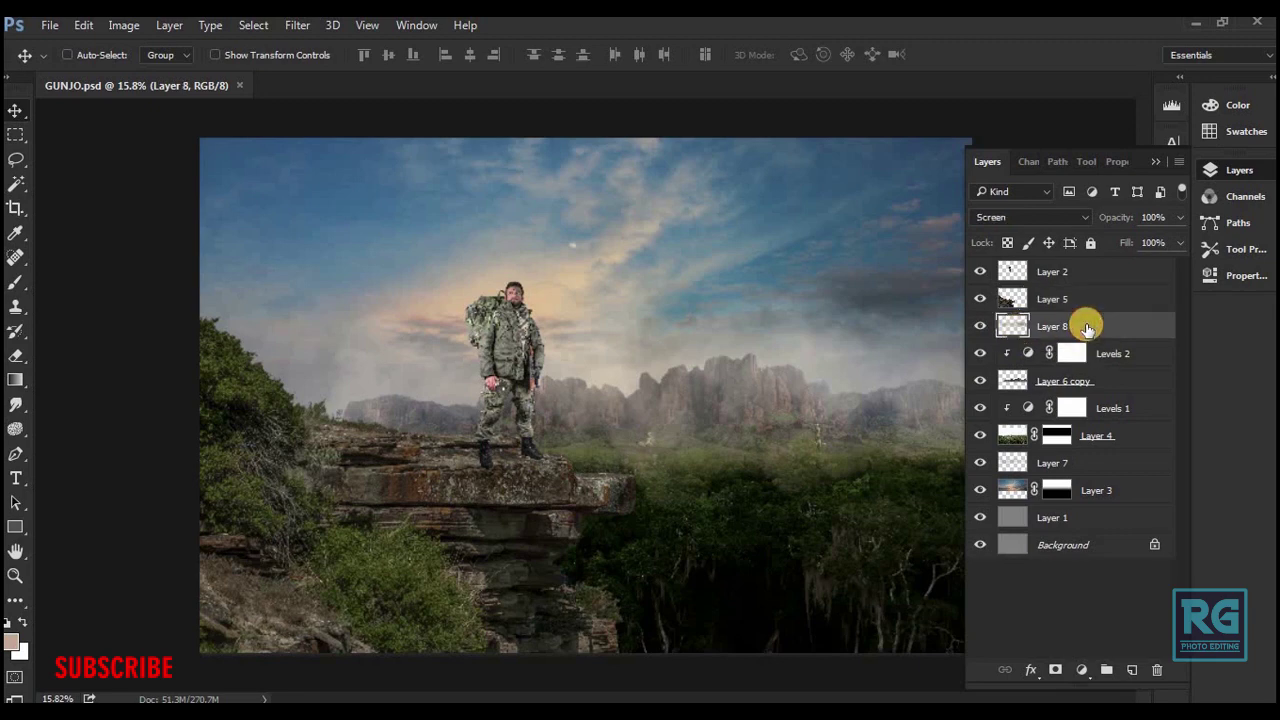
click(1087, 673)
click(1169, 464)
mouse_move(1047, 265)
mouse_down()
mouse_move(1033, 268)
mouse_move(1049, 274)
mouse_up()
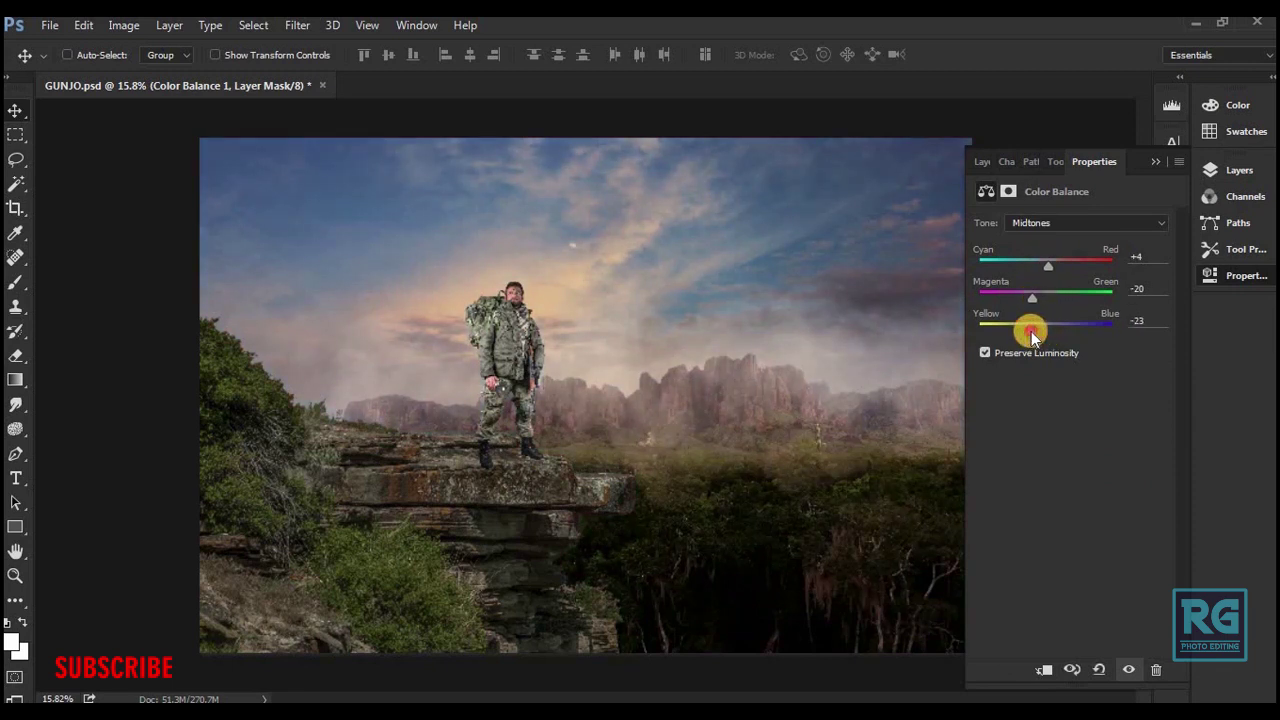
drag(1058, 329, 1025, 332)
click(1049, 224)
click(1035, 250)
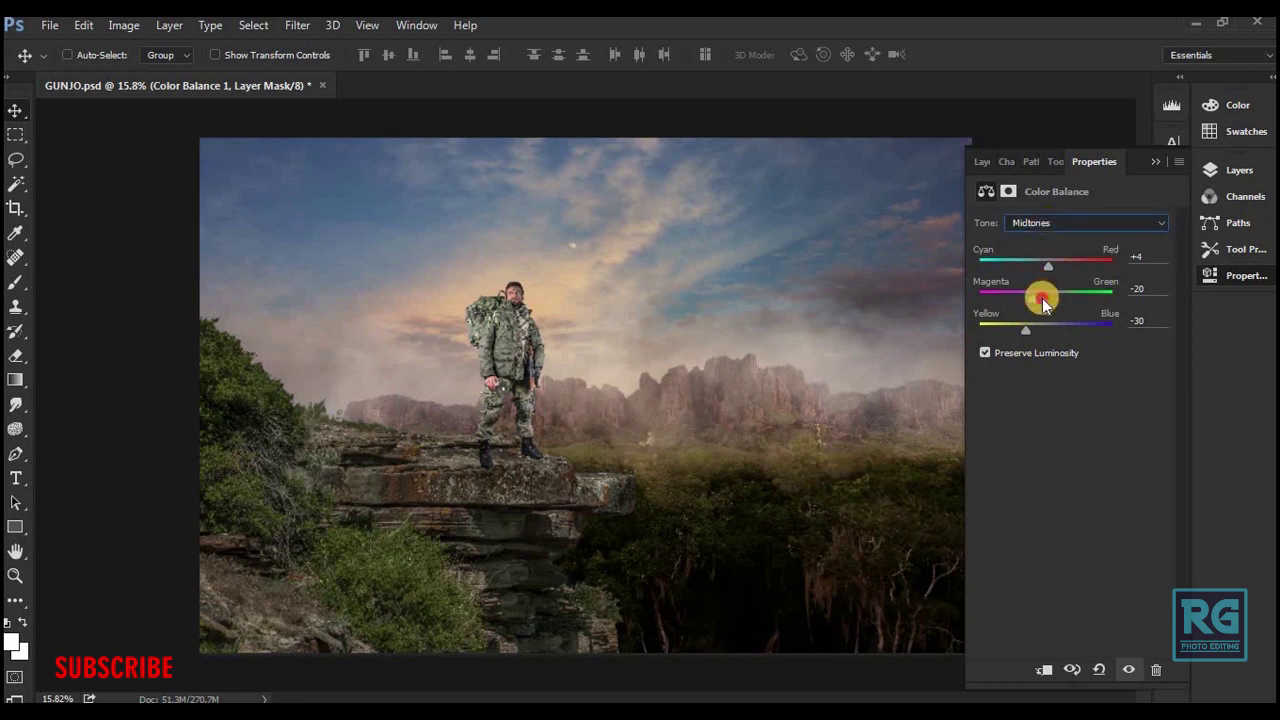
drag(1032, 297, 1048, 305)
- Tint the shadows toward yellow and set highlights to +13, -49, -31 for a pink glow
click(1057, 223)
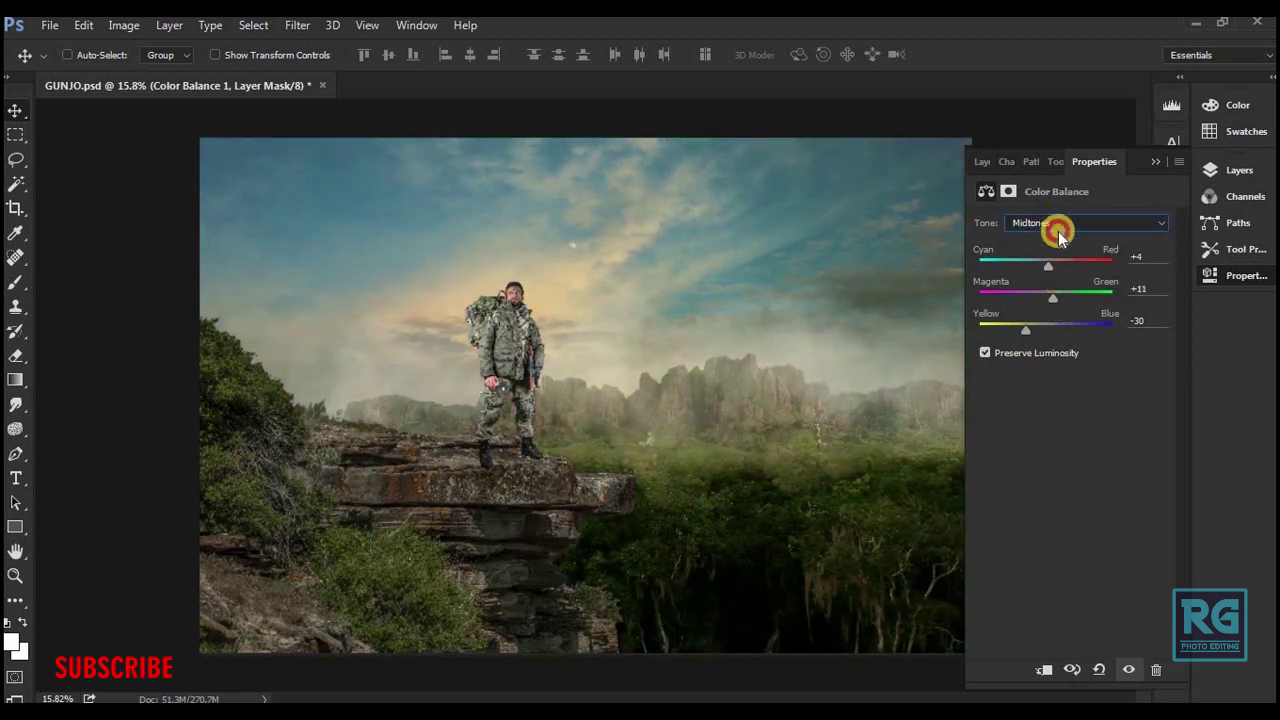
click(1043, 240)
mouse_move(1046, 328)
mouse_down()
mouse_move(1032, 332)
mouse_move(1052, 305)
mouse_move(1034, 266)
mouse_move(1063, 277)
mouse_move(1041, 276)
mouse_up()
click(1043, 223)
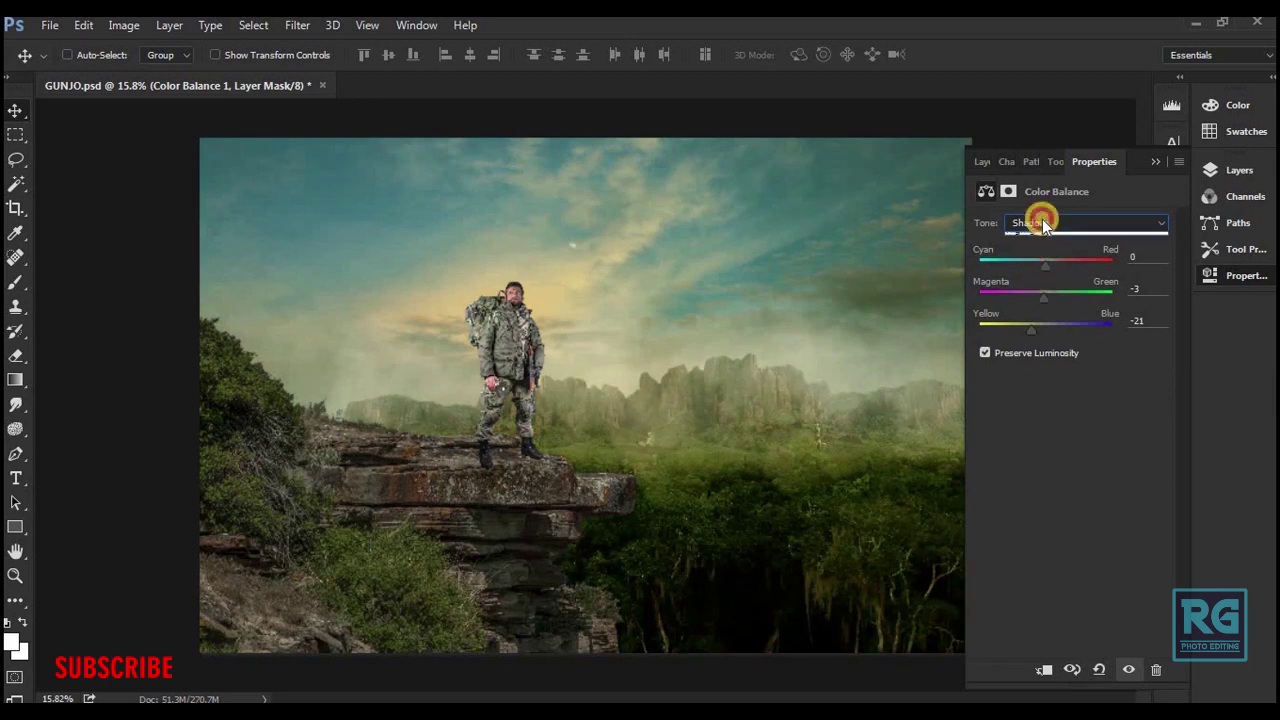
click(1045, 262)
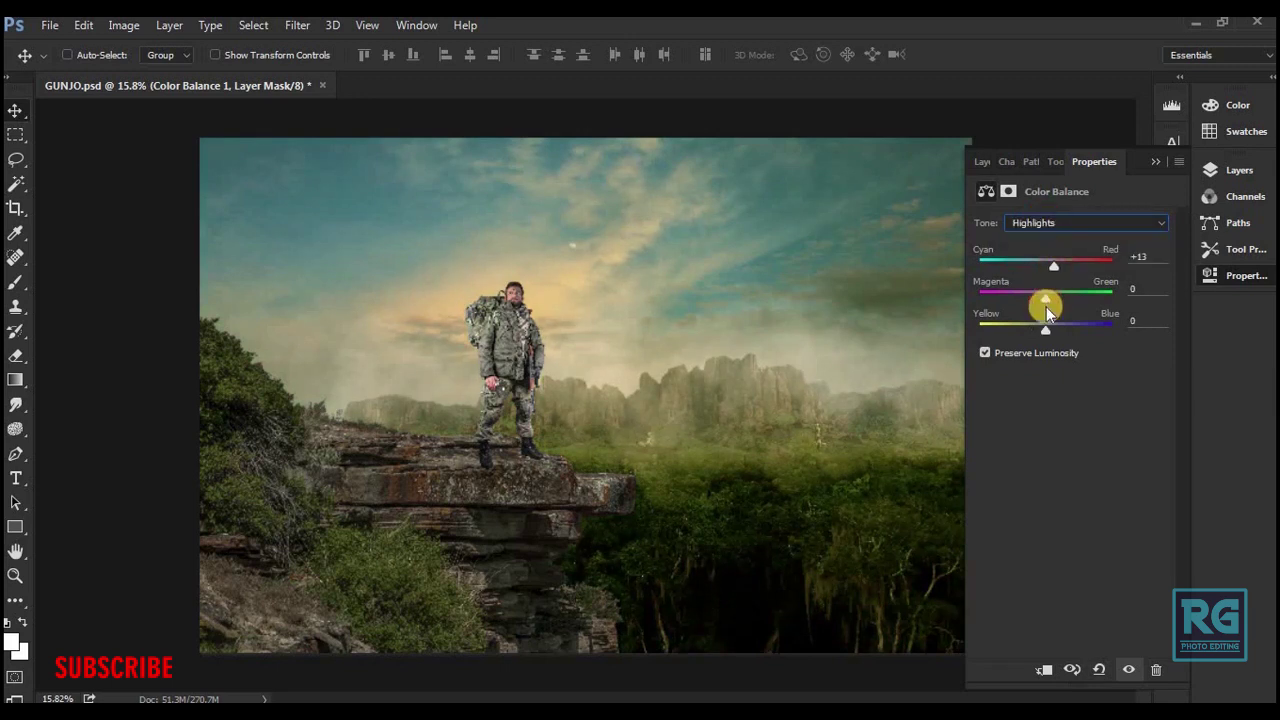
mouse_move(1045, 328)
mouse_down()
mouse_move(1024, 328)
mouse_move(1030, 292)
mouse_move(1015, 305)
mouse_up()
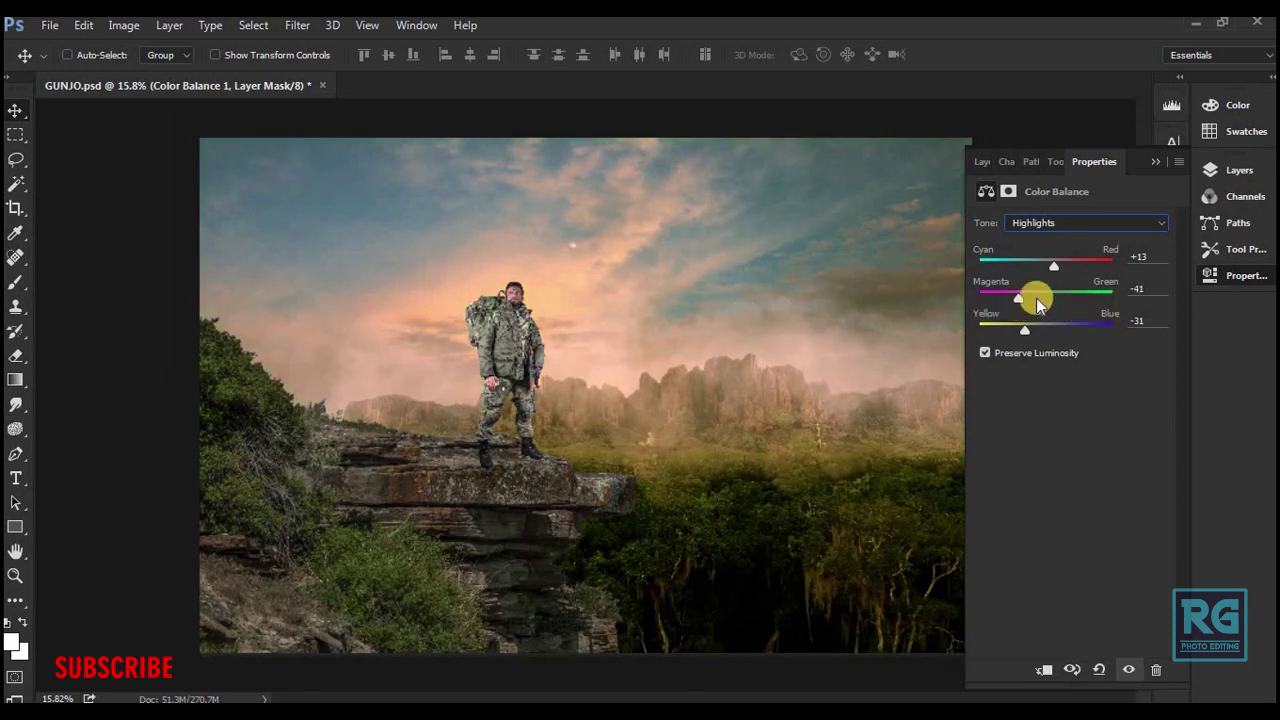
drag(1015, 301, 1013, 302)
click(984, 163)
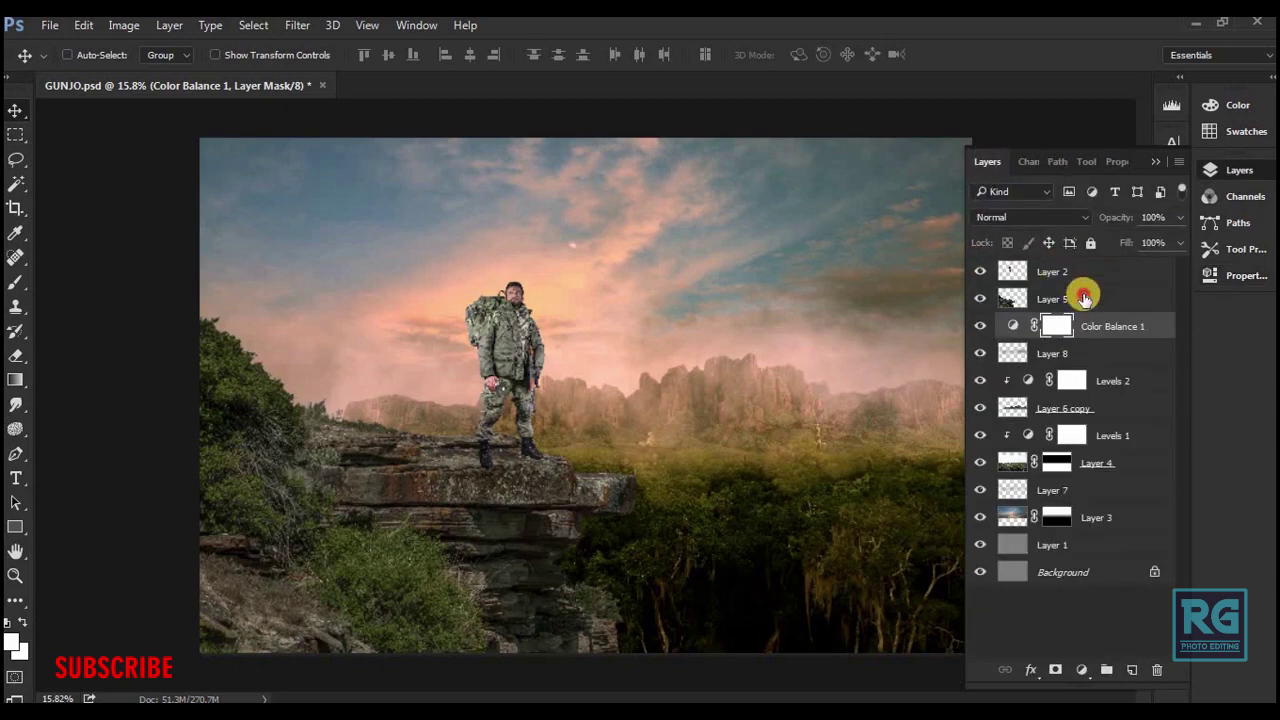
click(1062, 298)
click(1080, 669)
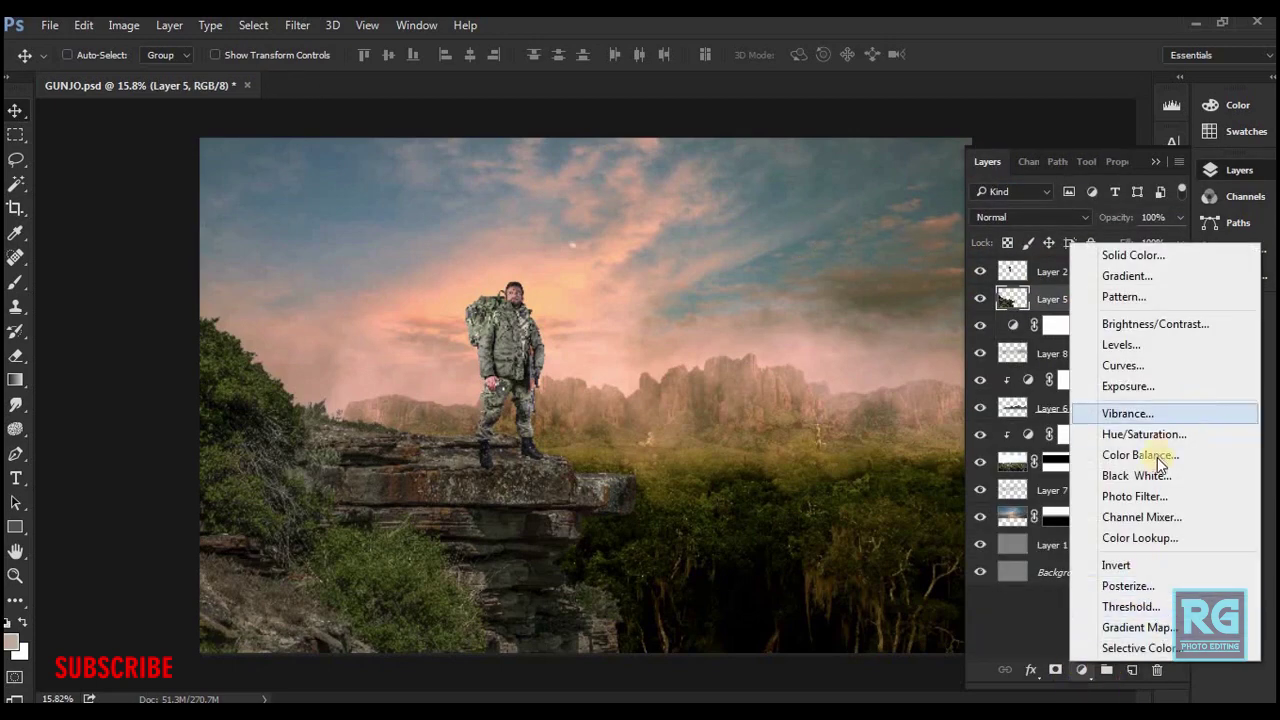
- Warm the rock ledge with Color Balance 2 clipped to Layer 5, highlights +17, -15, -25
click(1135, 455)
click(1041, 670)
mouse_move(1050, 270)
mouse_down()
mouse_move(1060, 266)
mouse_move(1060, 309)
mouse_move(1022, 330)
mouse_up()
click(1052, 232)
drag(1048, 300, 1058, 267)
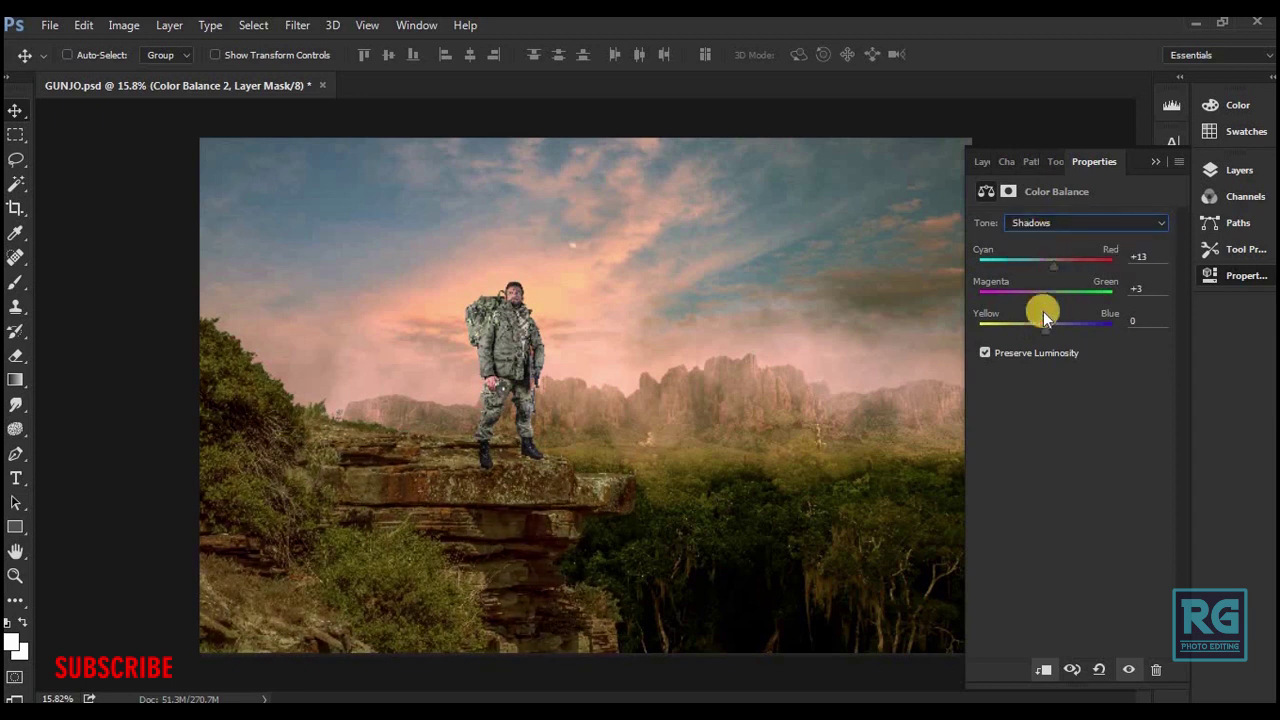
click(1068, 230)
click(1045, 264)
drag(1048, 266, 1029, 326)
- Add Color Balance 3 above Layer 2 for the soldier, with midtones +21 red
click(983, 163)
click(1075, 272)
click(1081, 673)
click(1170, 461)
mouse_move(528, 300)
mouse_down()
mouse_move(651, 433)
mouse_move(594, 380)
mouse_up()
scroll(594, 380, down, 3)
- Save GUNJO.psd, clip the Color Balance to the soldier and adjust its midtones
key(ctrl+s)
drag(1043, 269, 1059, 266)
drag(739, 264, 729, 409)
click(1045, 672)
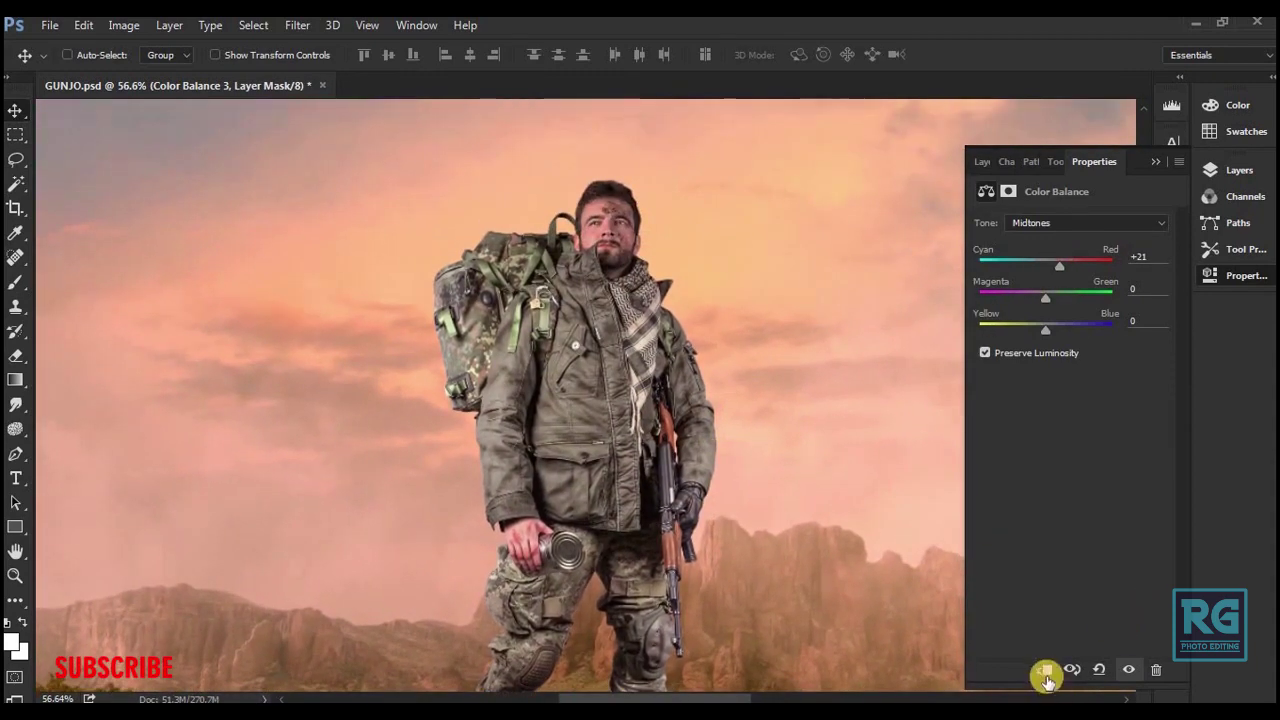
click(1051, 297)
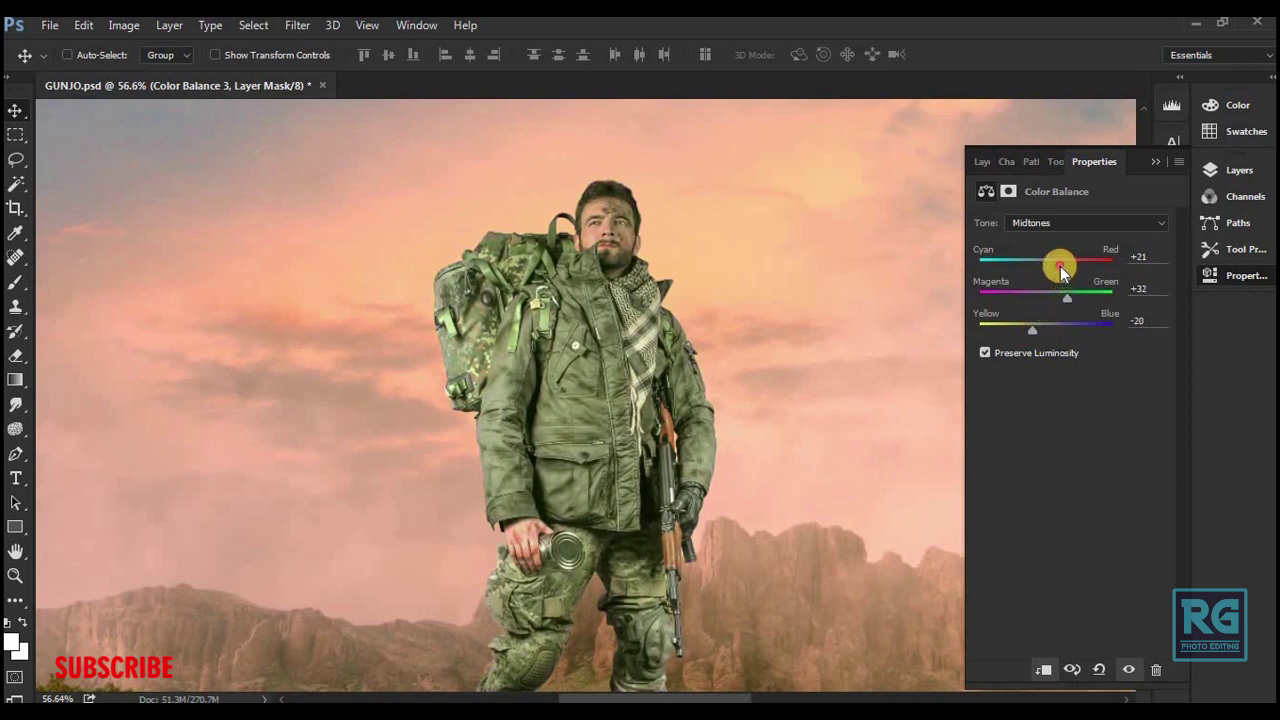
- Warm the soldier's Color Balance shadows and highlights, shifting highlights toward yellow
click(1057, 224)
click(1052, 269)
drag(1046, 268, 1055, 268)
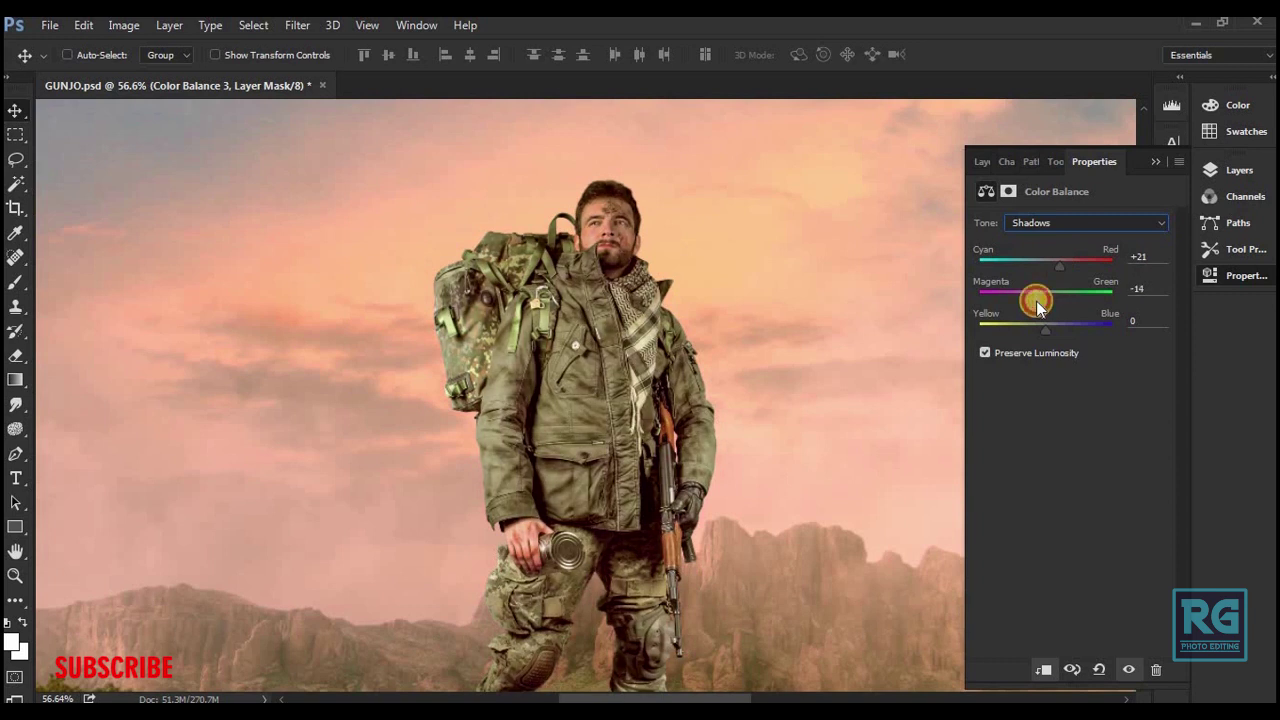
drag(1037, 301, 1032, 326)
click(1042, 224)
click(1040, 262)
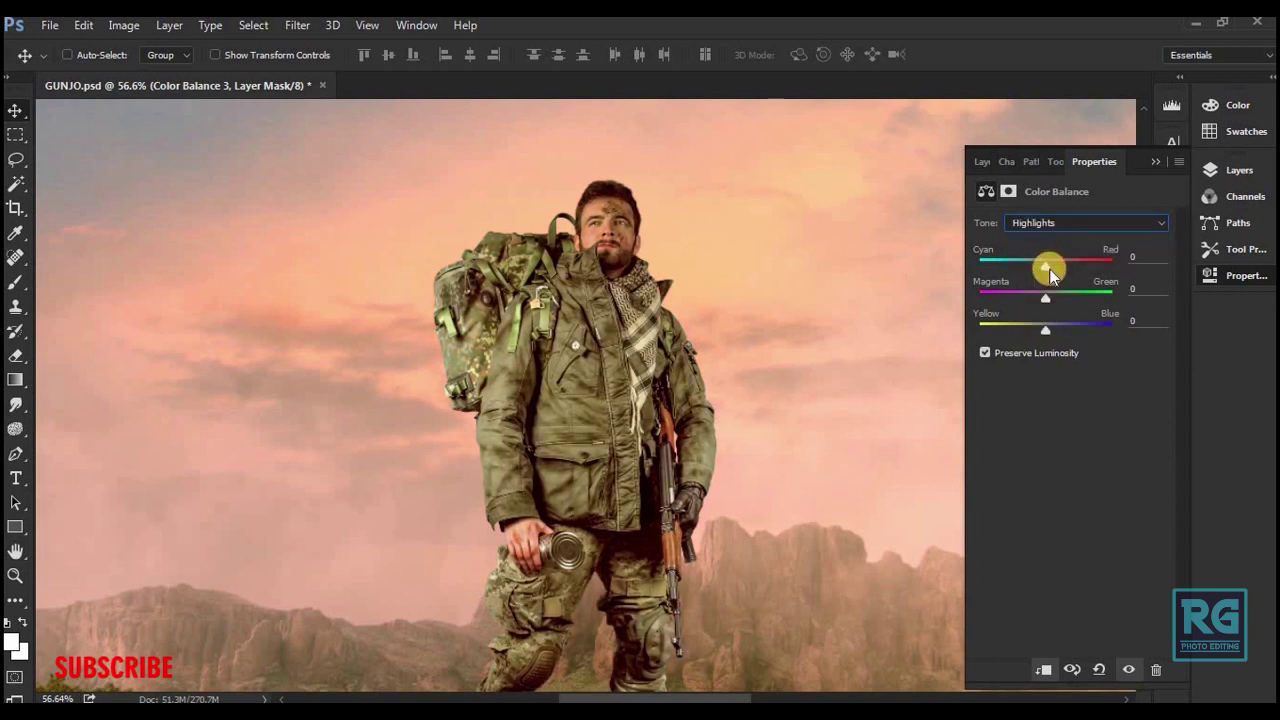
drag(1050, 272, 1053, 270)
mouse_move(1045, 329)
mouse_down()
mouse_move(1034, 338)
mouse_move(1036, 306)
mouse_up()
- Refine Color Balance 3: highlights toward green, shadows set to +7, -8, -20
click(990, 161)
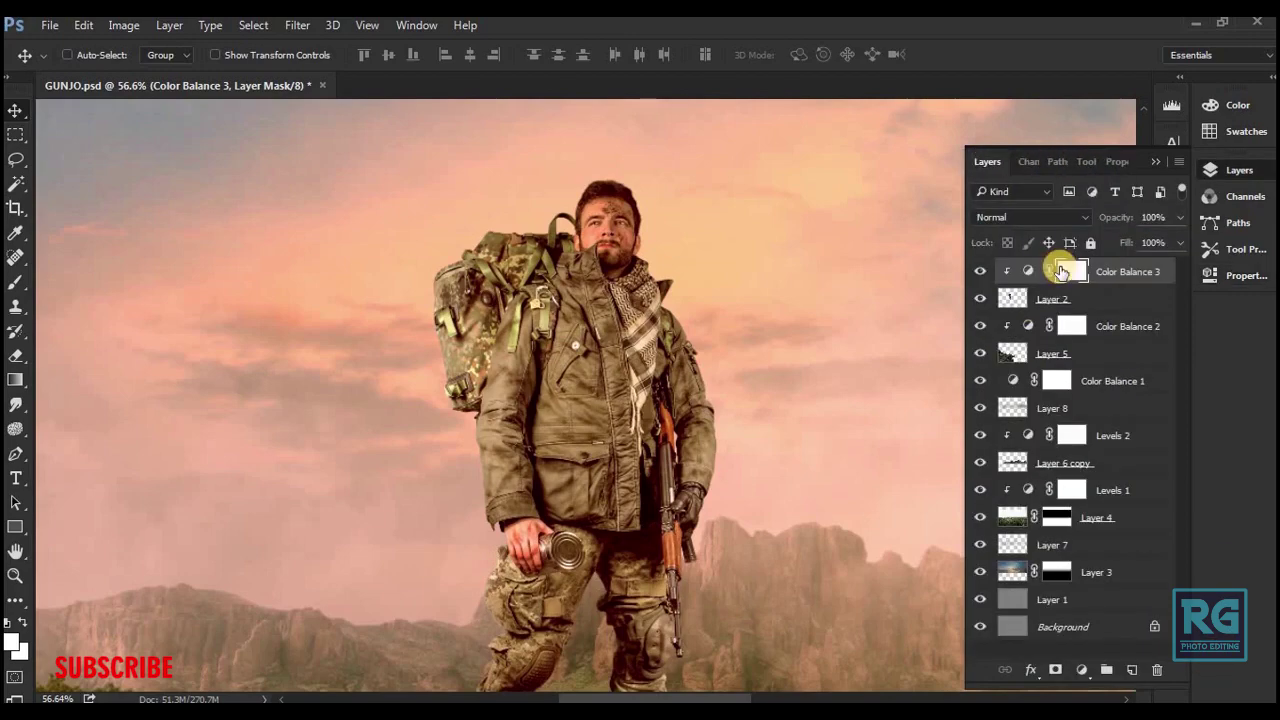
scroll(474, 289, down, 4)
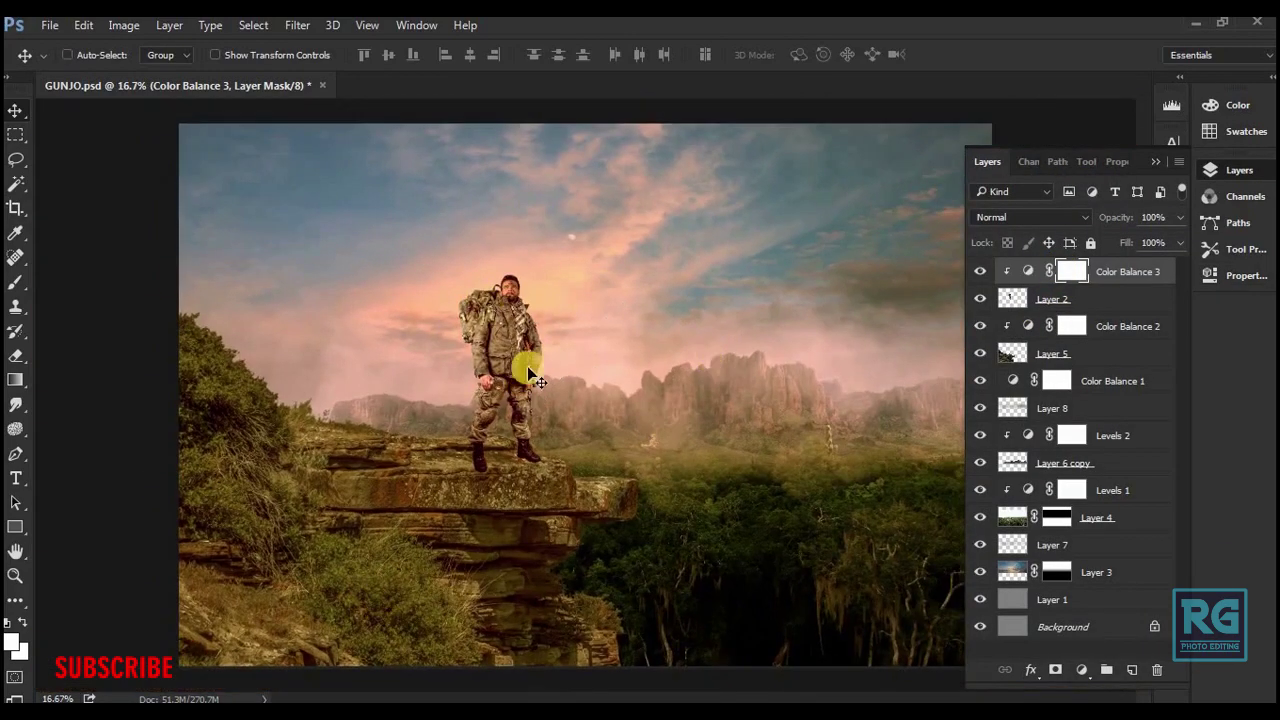
scroll(500, 449, up, 4)
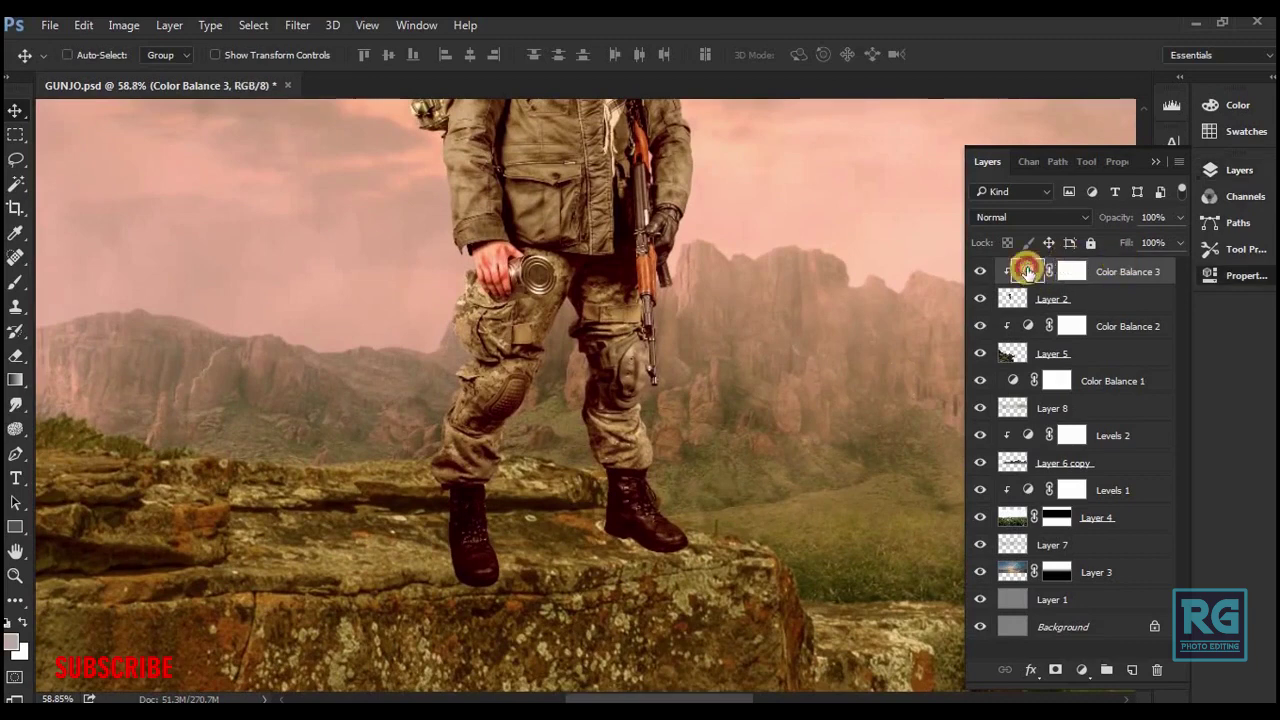
double_click(1032, 276)
click(1050, 223)
click(1044, 260)
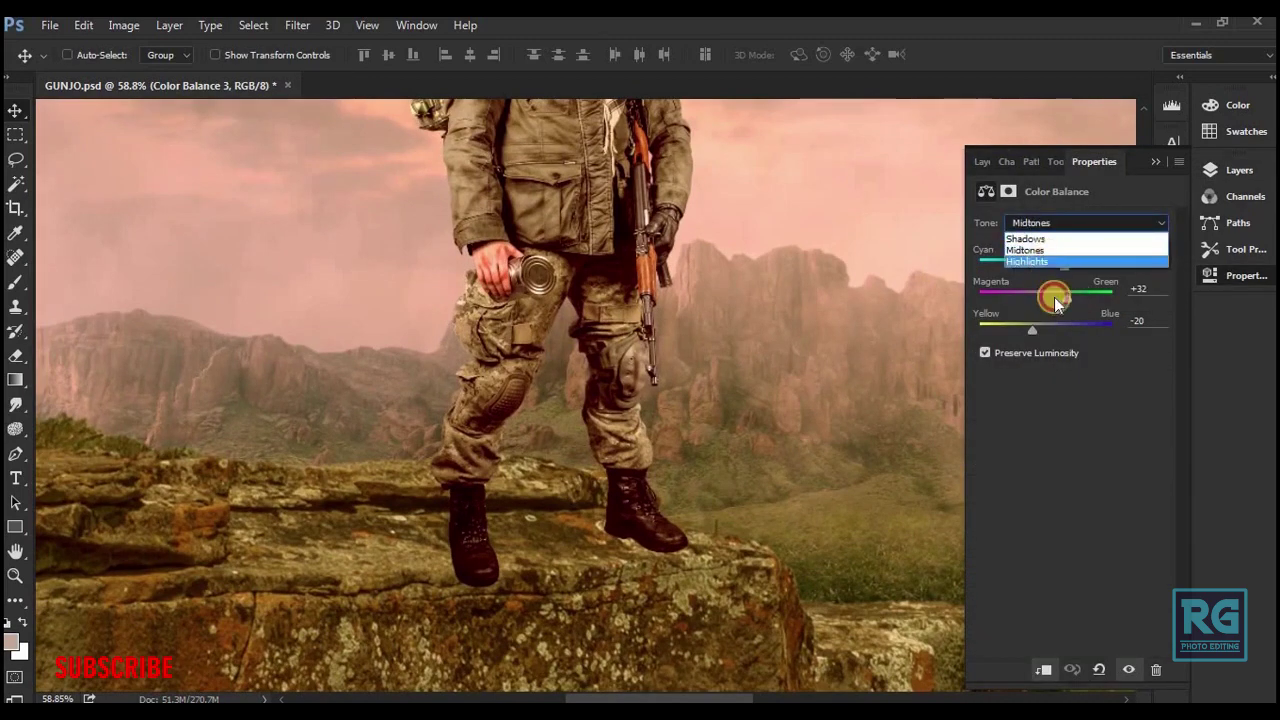
drag(1040, 297, 1055, 302)
click(1060, 223)
drag(1052, 270, 1050, 270)
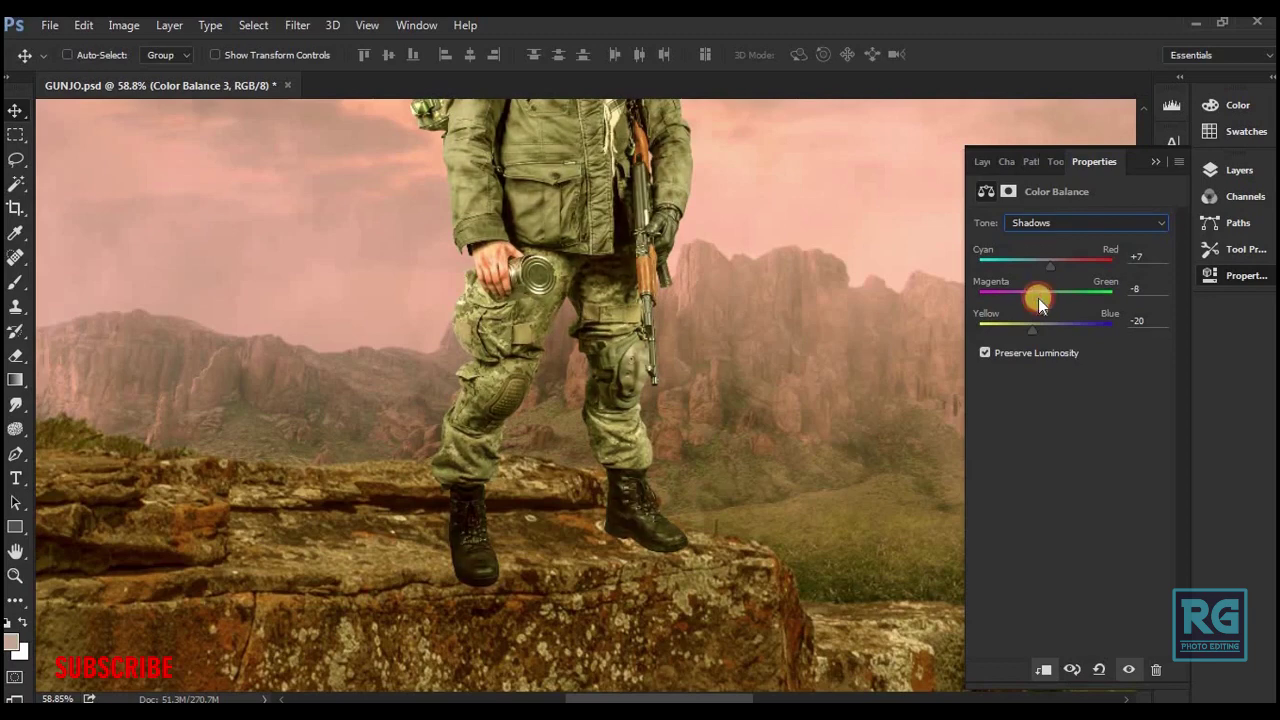
- Fit the image in view, save, and preview the composite without panels
click(925, 221)
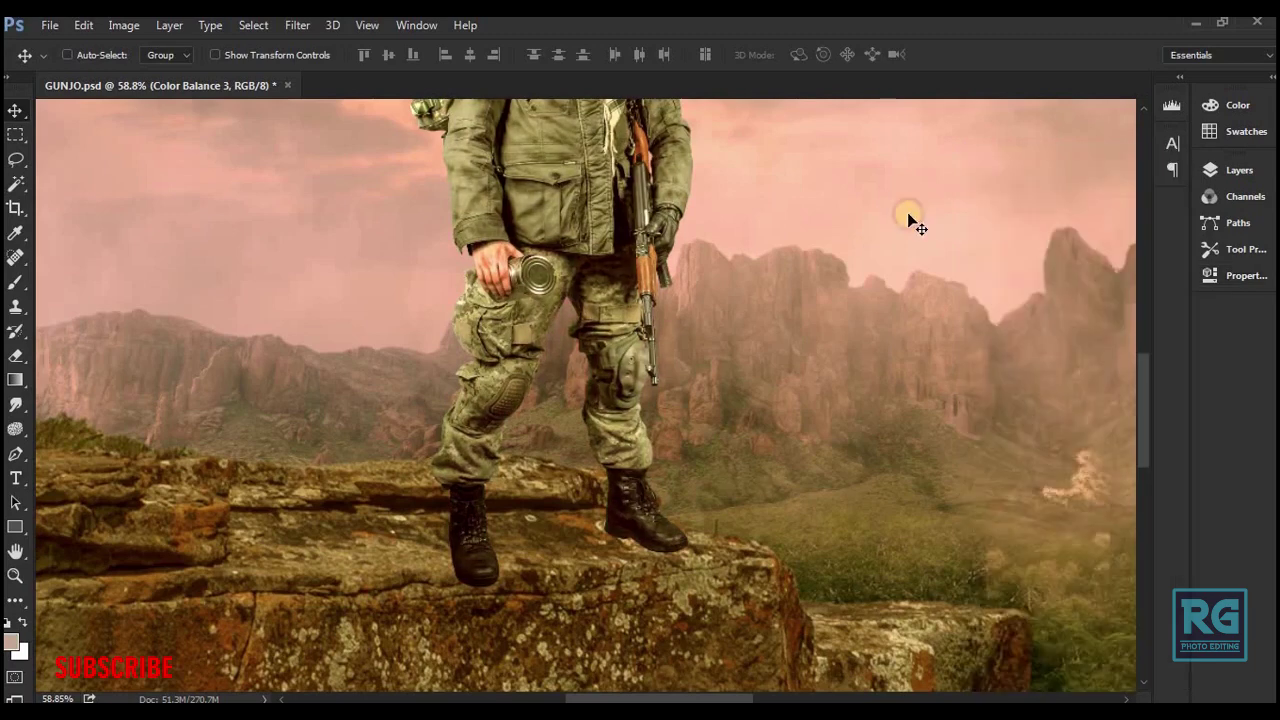
key(ctrl+0)
key(ctrl+s)
key(Tab)
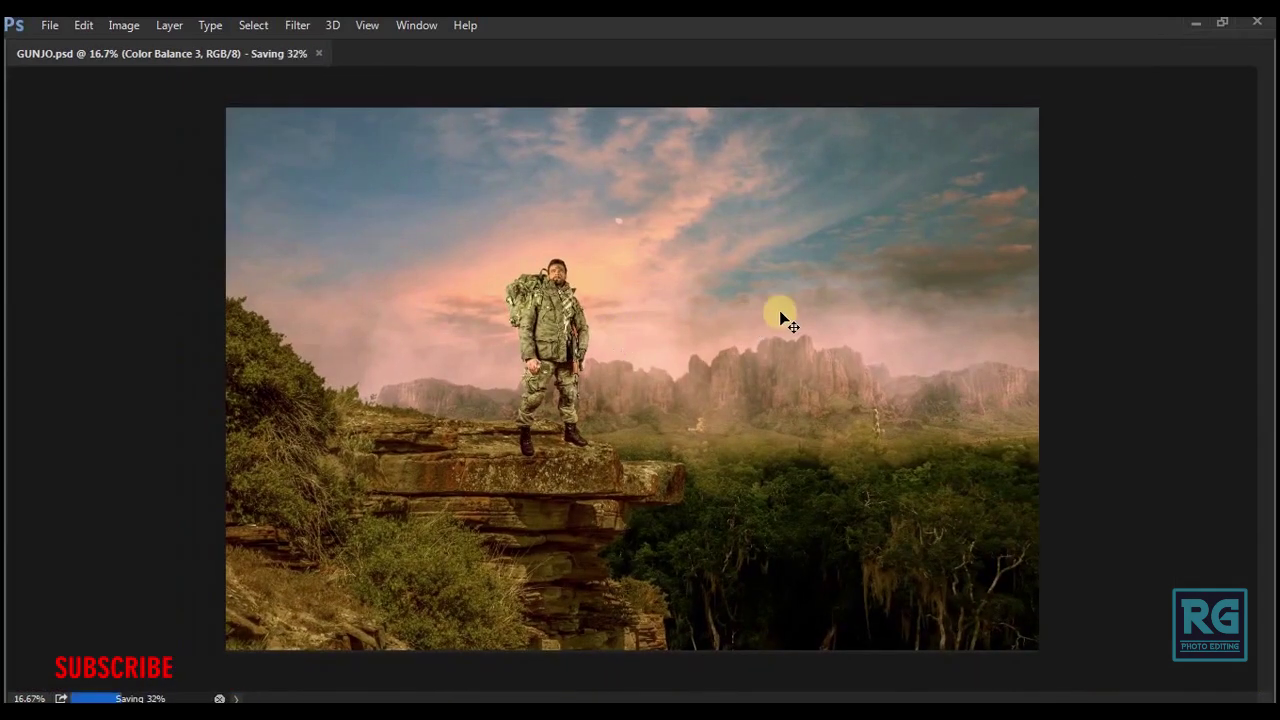
key(F7)
- Create Layer 9 above the Color Balance 2 mask and zoom into the soldier's ledge
click(1097, 228)
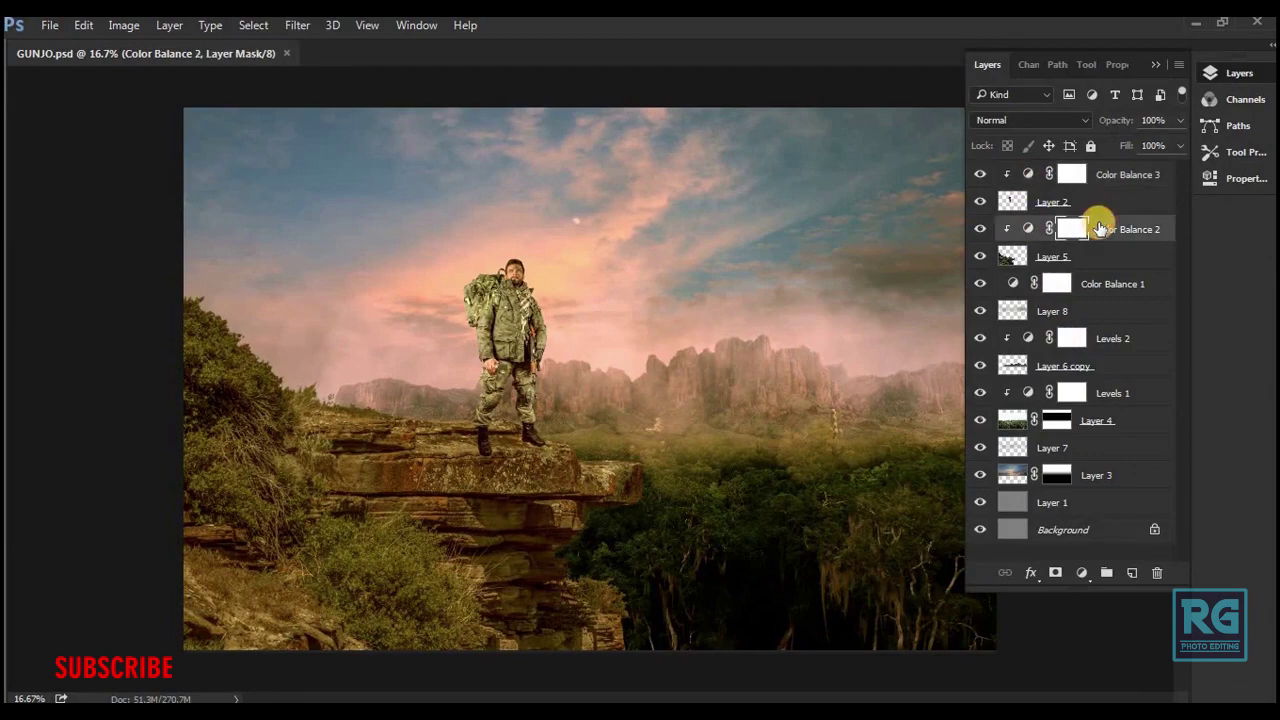
key(ctrl+shift+n)
key(Return)
mouse_move(514, 449)
mouse_down()
mouse_move(666, 543)
mouse_move(586, 551)
mouse_up()
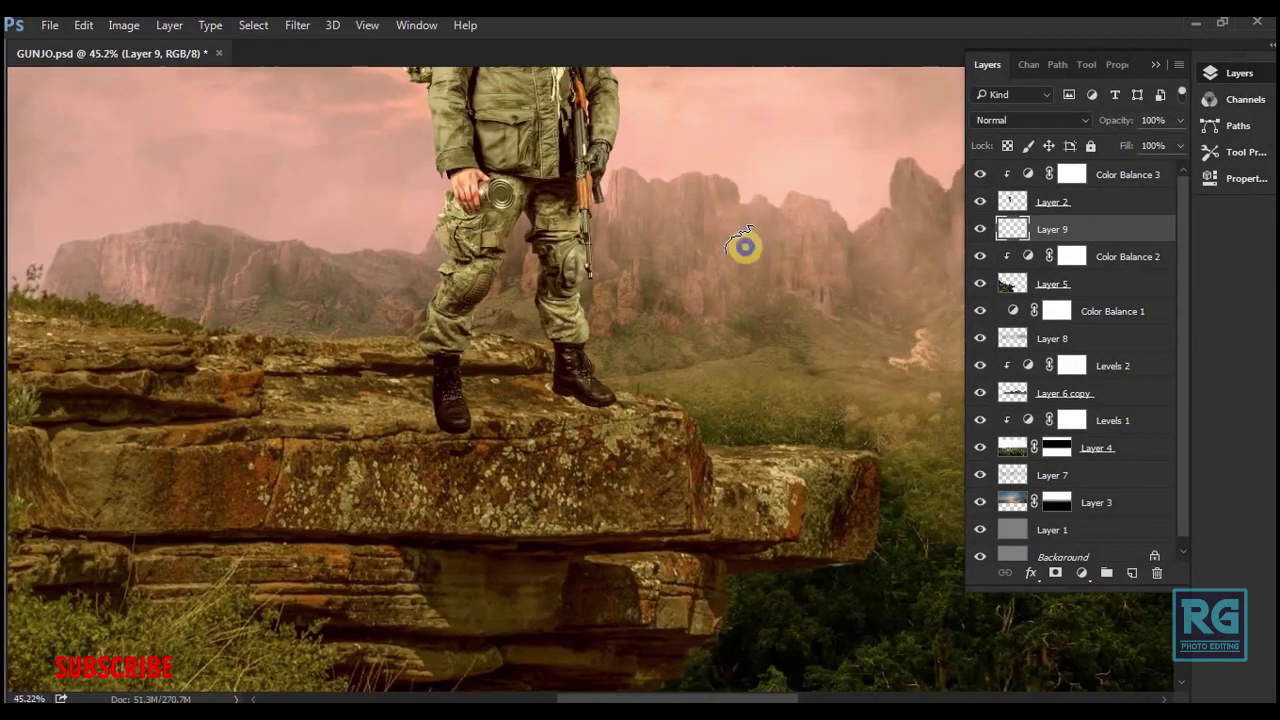
- Set up a smaller soft brush and paint a first shadow beside the boots
right_click(745, 245)
click(671, 271)
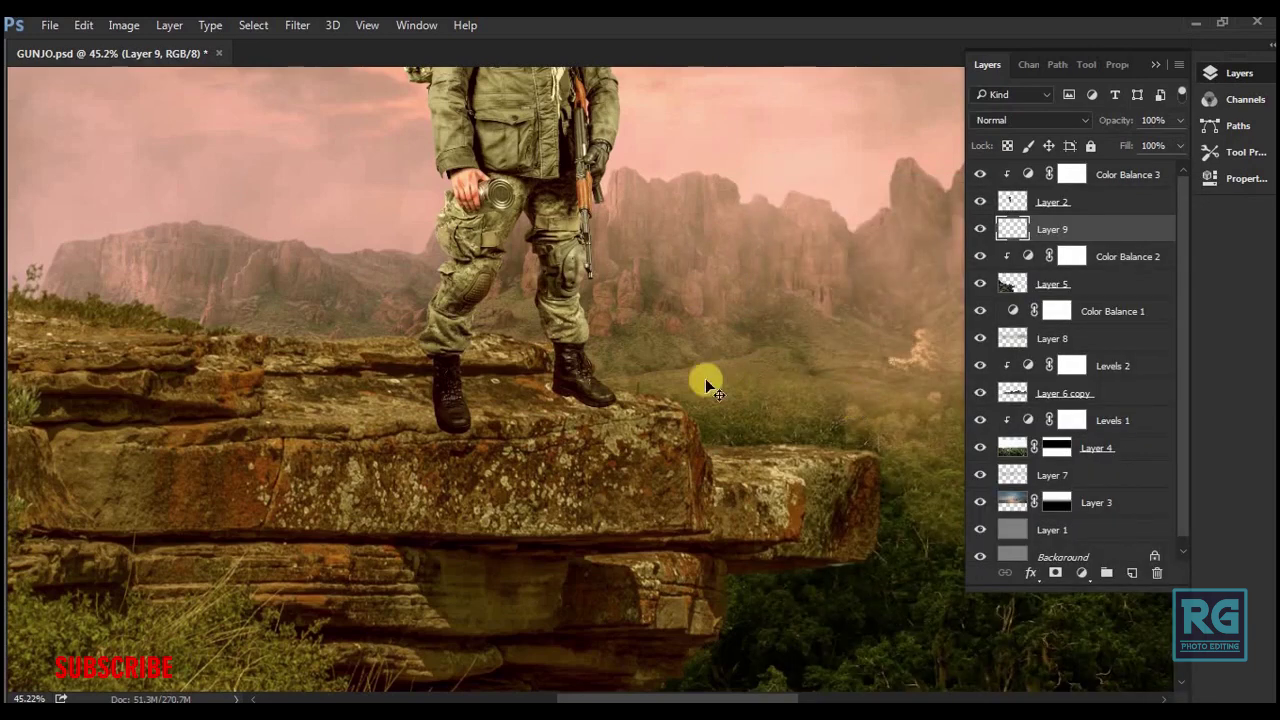
key(Tab)
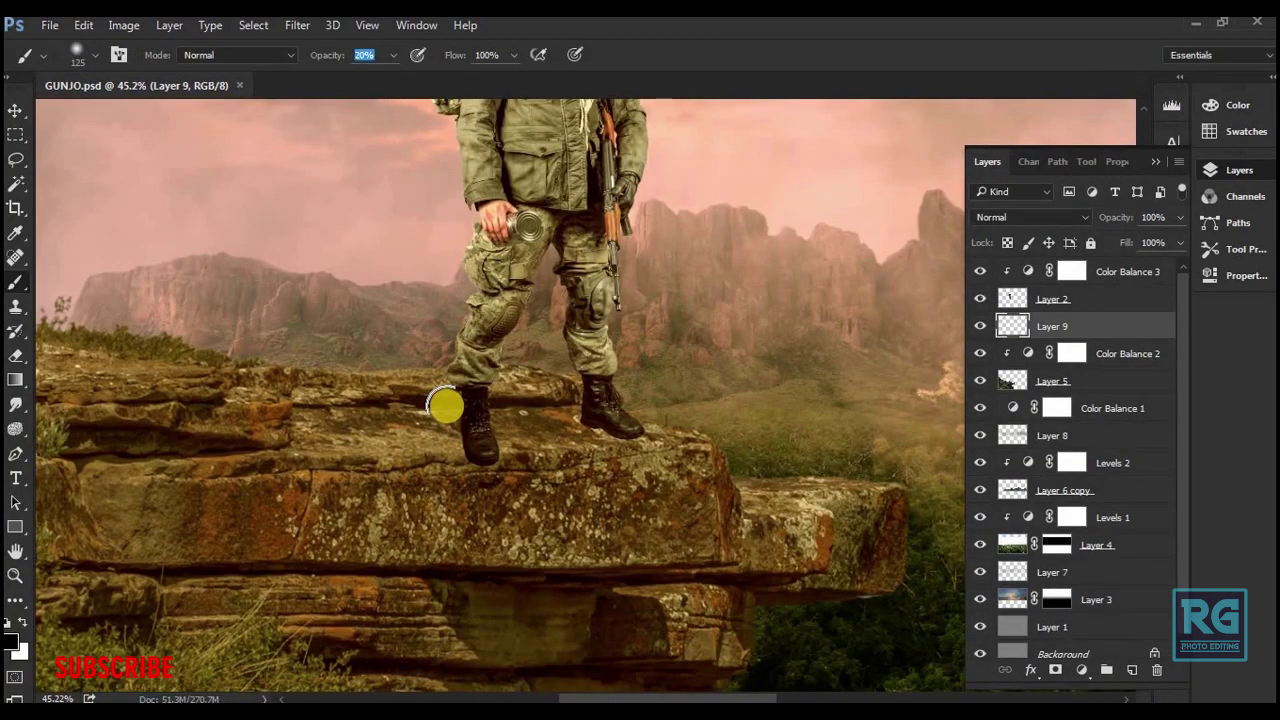
key(bracketleft)
key(bracketleft)
key(bracketleft)
mouse_move(513, 520)
mouse_down()
mouse_move(471, 476)
mouse_move(601, 428)
mouse_up()
key(bracketright)
key(bracketright)
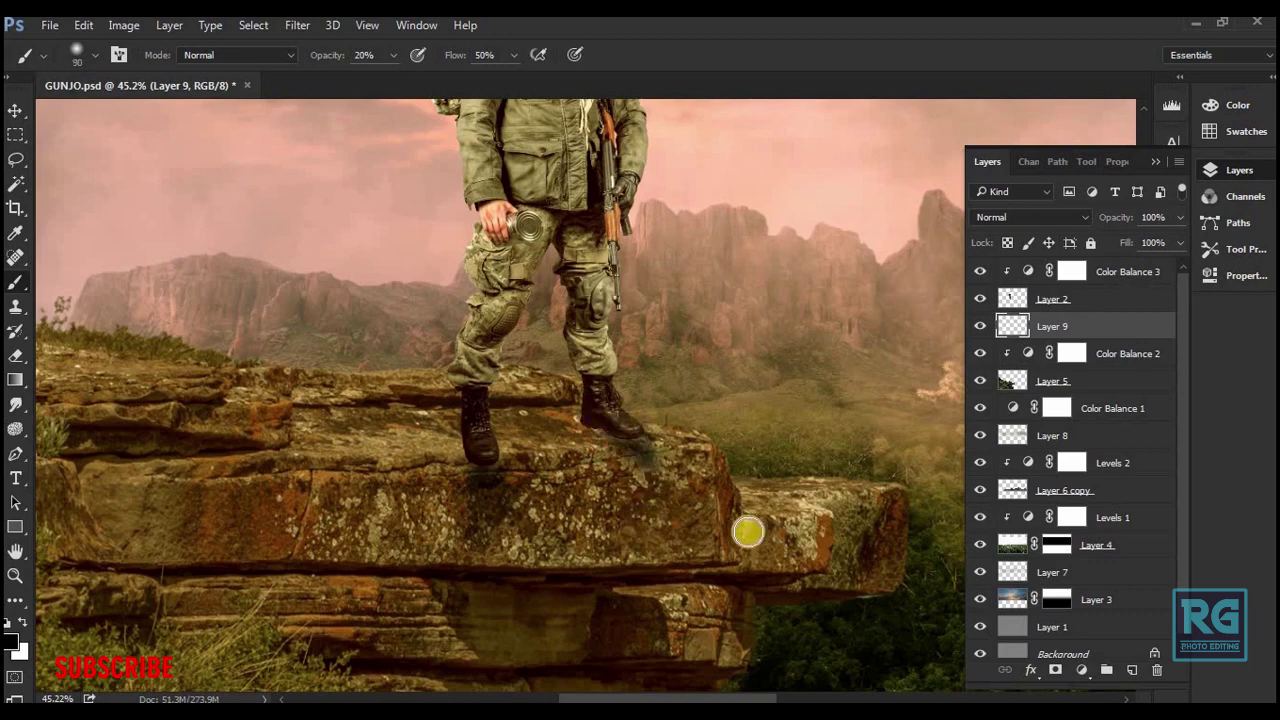
- Paint soft shadows to the right of the boots and around the left boot
key(e)
key(bracketleft)
key(bracketleft)
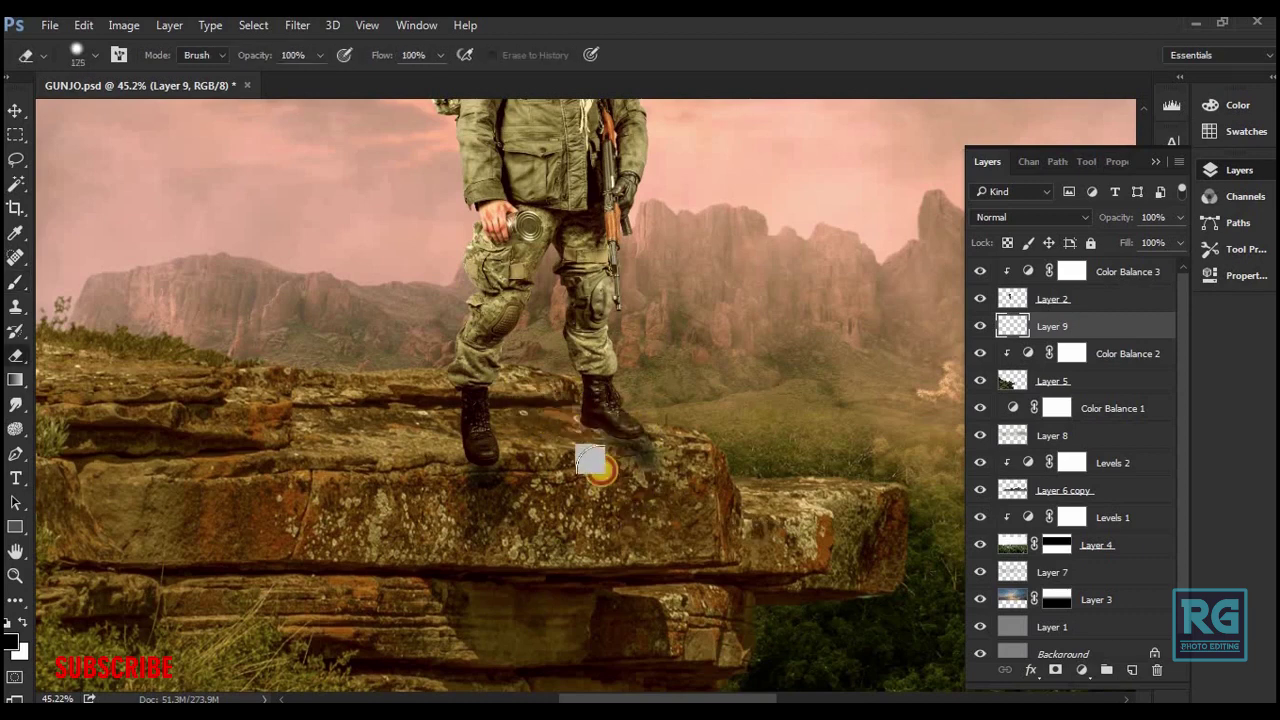
key(b)
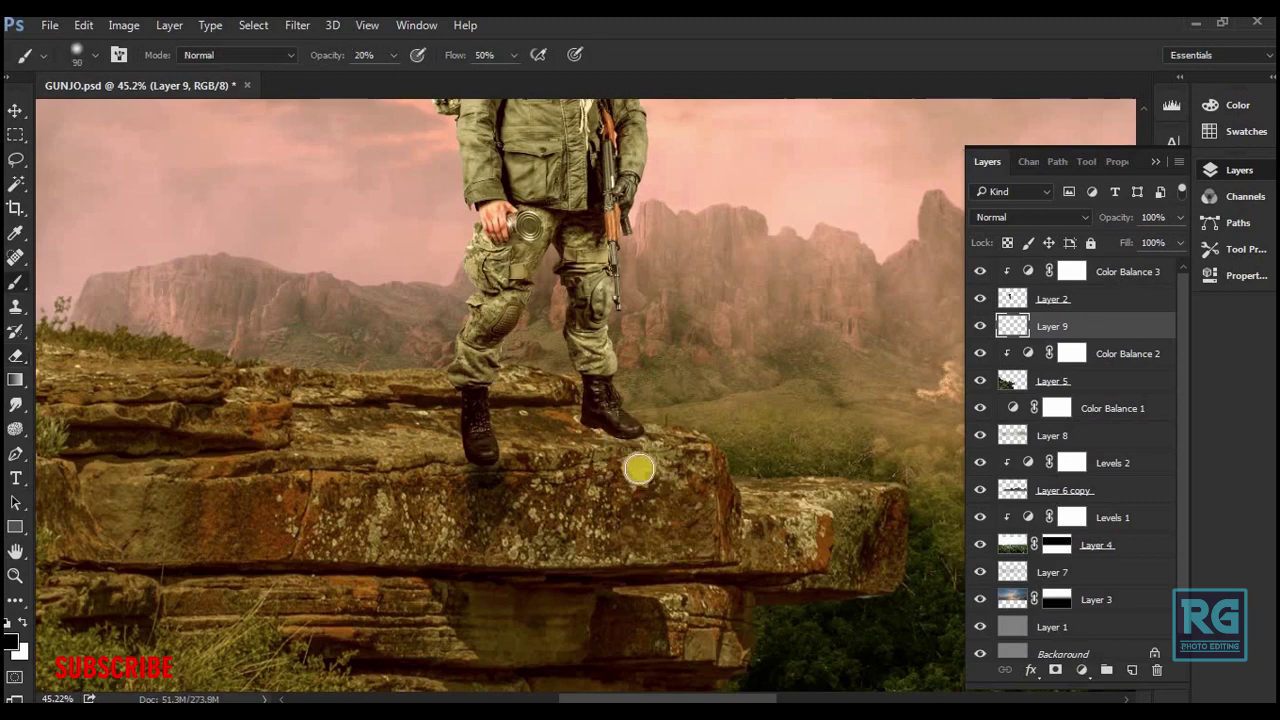
click(630, 514)
drag(630, 514, 666, 460)
drag(629, 511, 611, 443)
drag(505, 421, 491, 460)
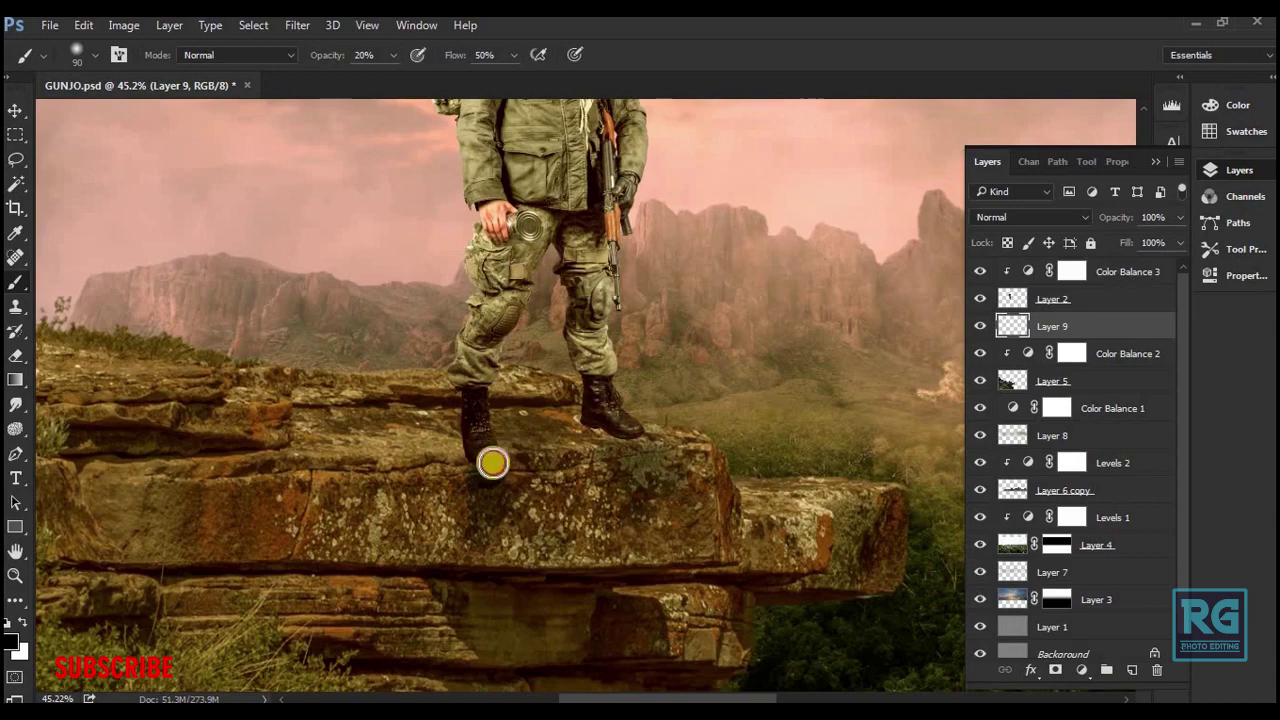
- Paint shadow across both boots, then flatten it with Free Transform and move it under them
scroll(608, 351, down, 3)
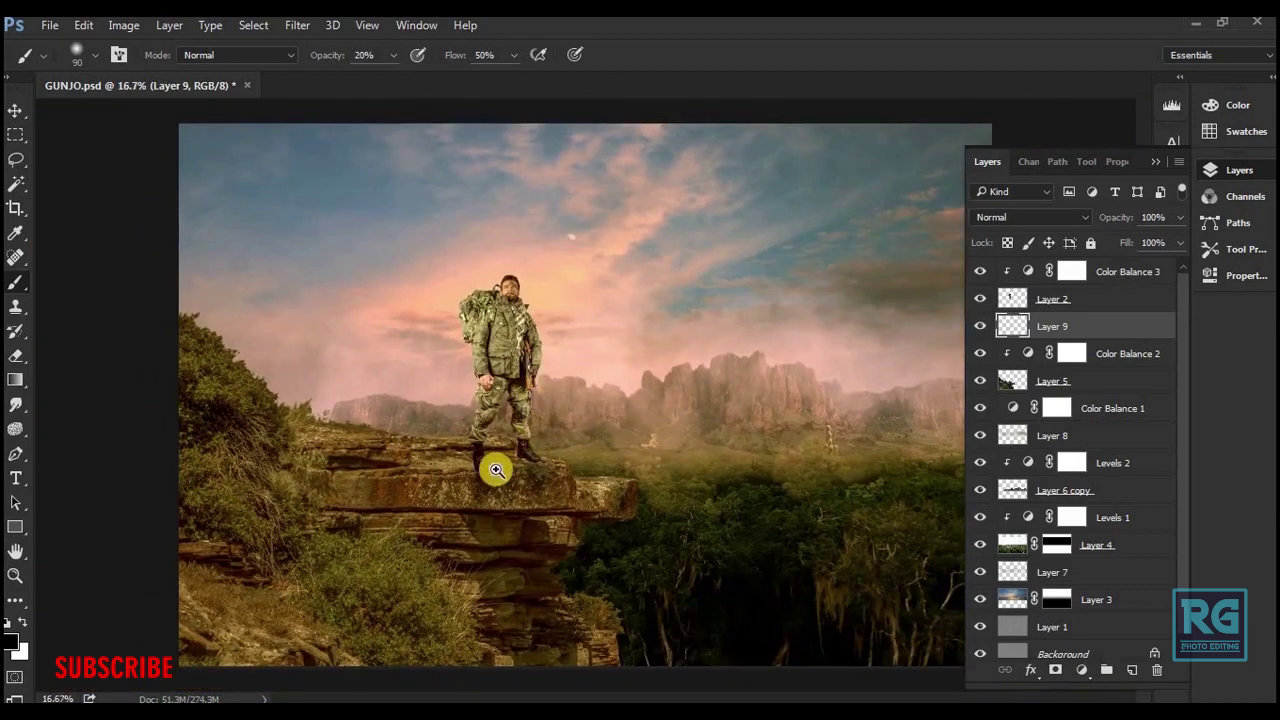
scroll(494, 463, up, 5)
mouse_move(628, 413)
mouse_down()
mouse_move(594, 400)
mouse_move(623, 434)
mouse_move(591, 404)
mouse_move(594, 471)
mouse_move(646, 566)
mouse_move(629, 409)
mouse_move(621, 427)
mouse_move(668, 446)
mouse_move(714, 671)
mouse_move(880, 466)
mouse_move(852, 461)
mouse_up()
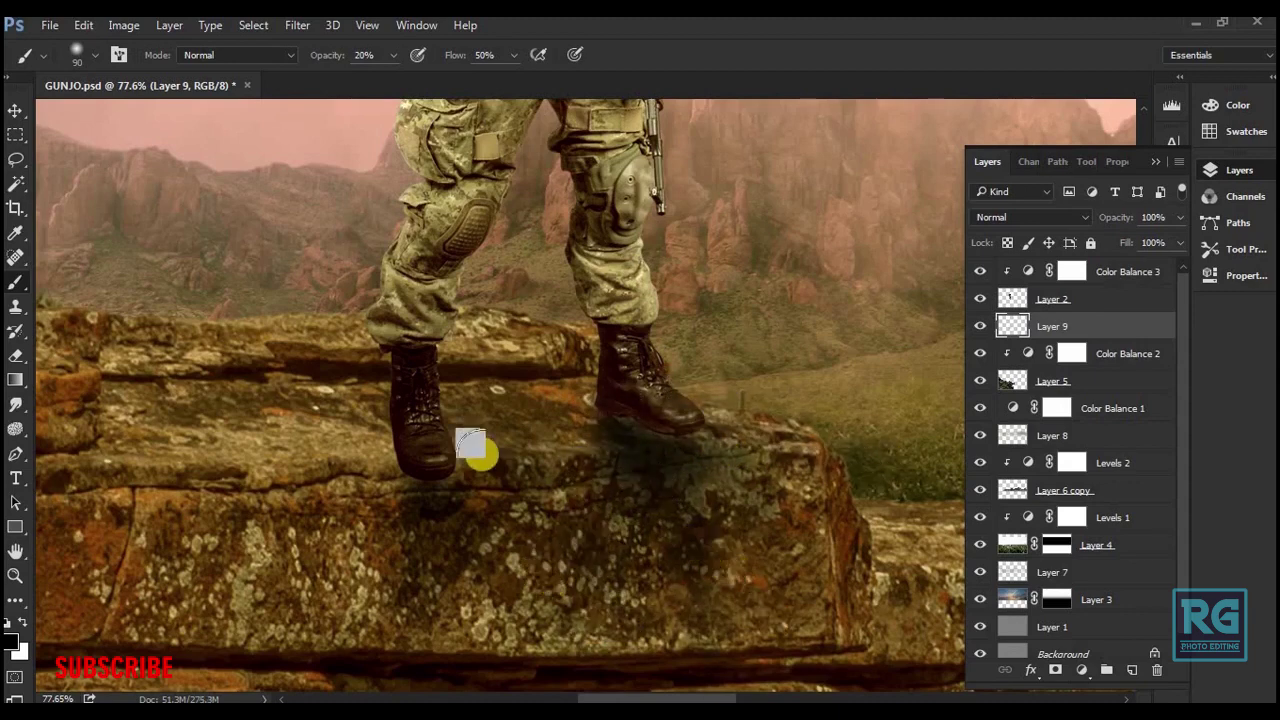
drag(519, 412, 590, 442)
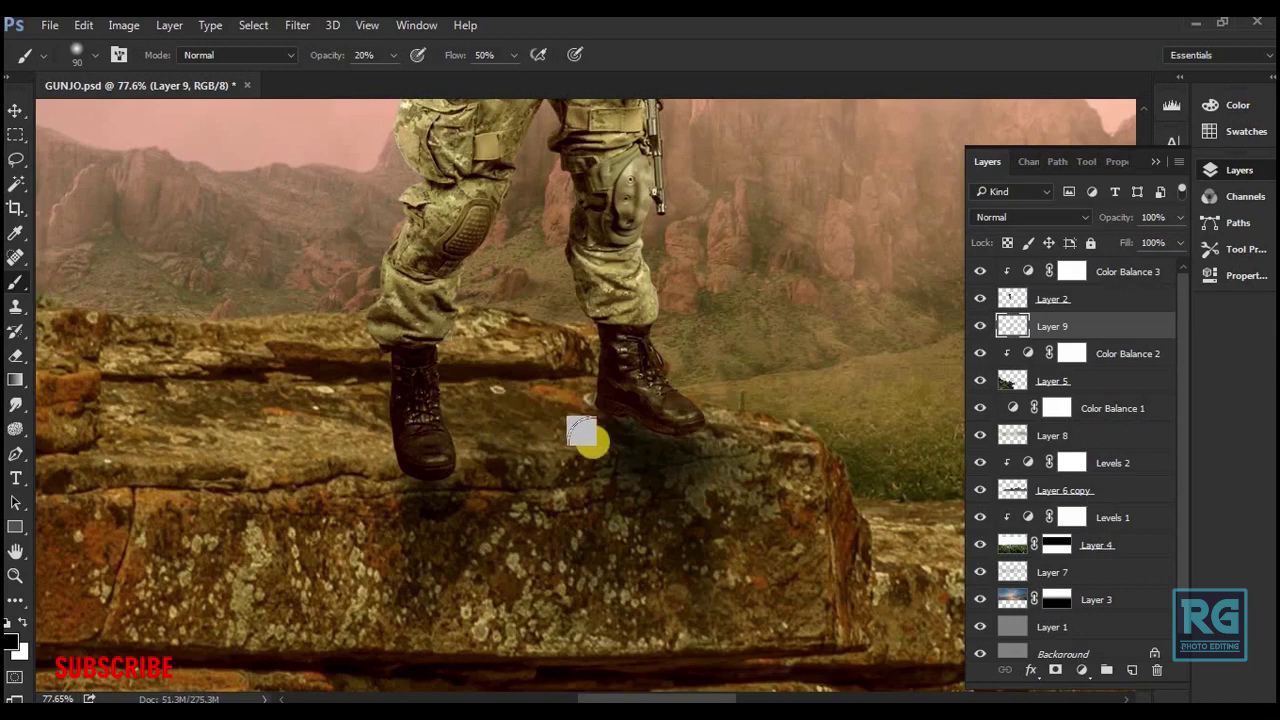
key(ctrl+t)
mouse_move(629, 371)
mouse_down()
mouse_move(641, 427)
mouse_move(628, 452)
mouse_up()
key(Return)
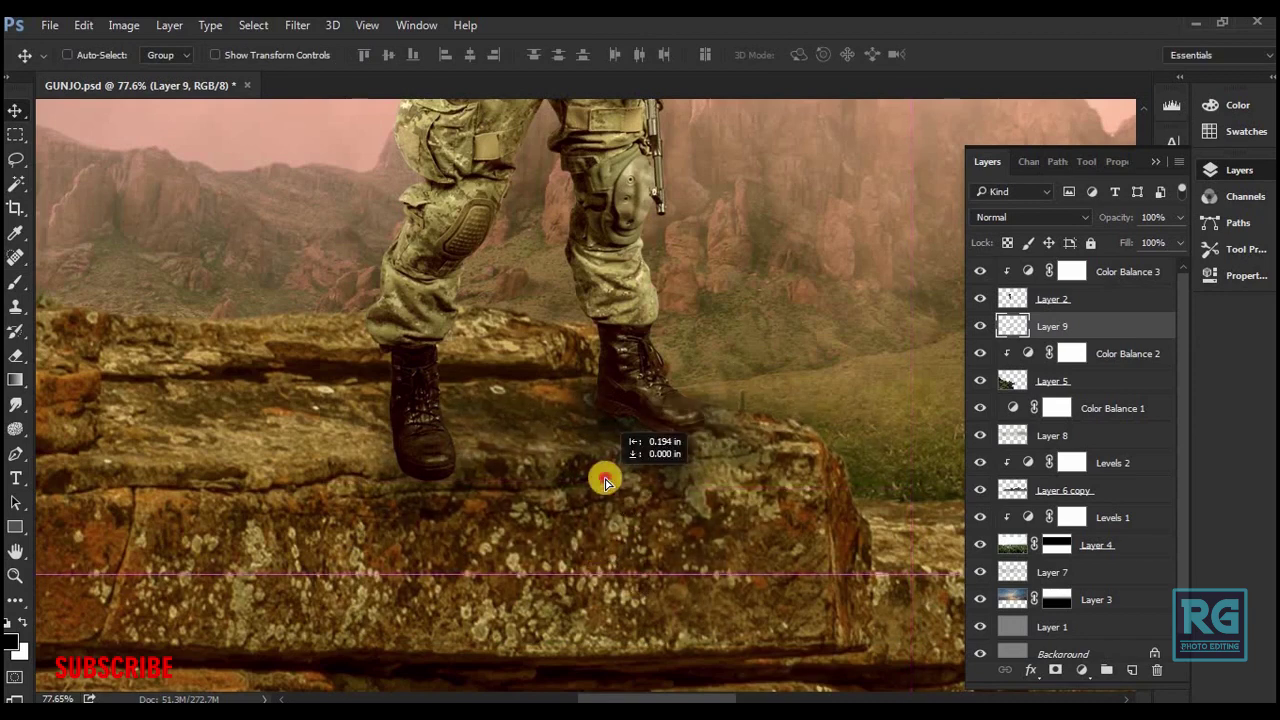
drag(628, 452, 606, 509)
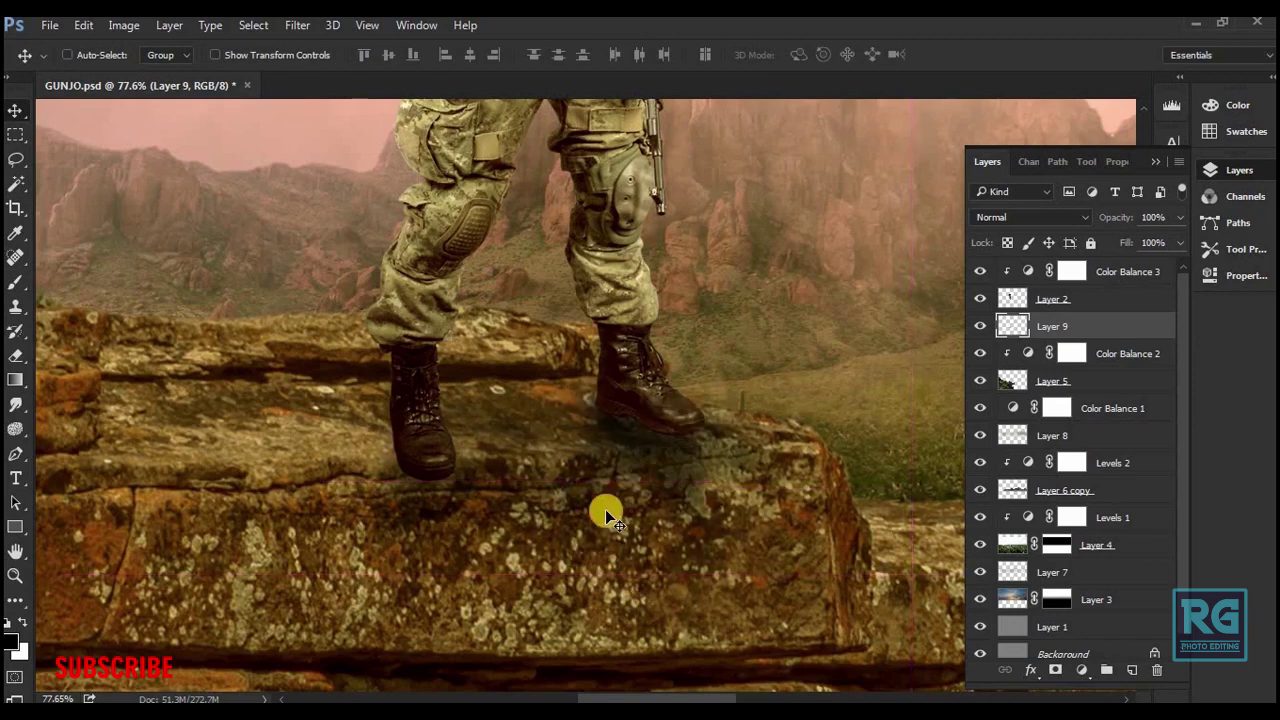
- Darken the shadow under the right boot's toe and beneath the left boot
key(b)
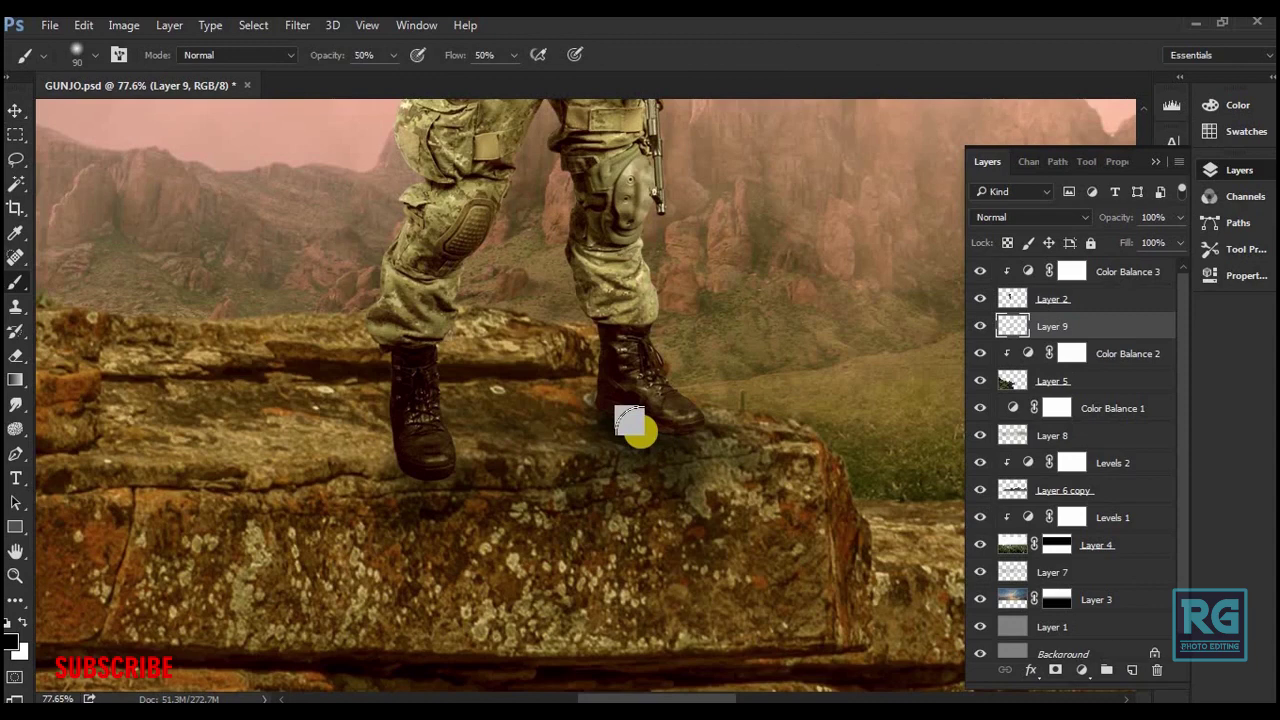
key(bracketleft)
key(bracketleft)
key(bracketleft)
drag(621, 408, 654, 414)
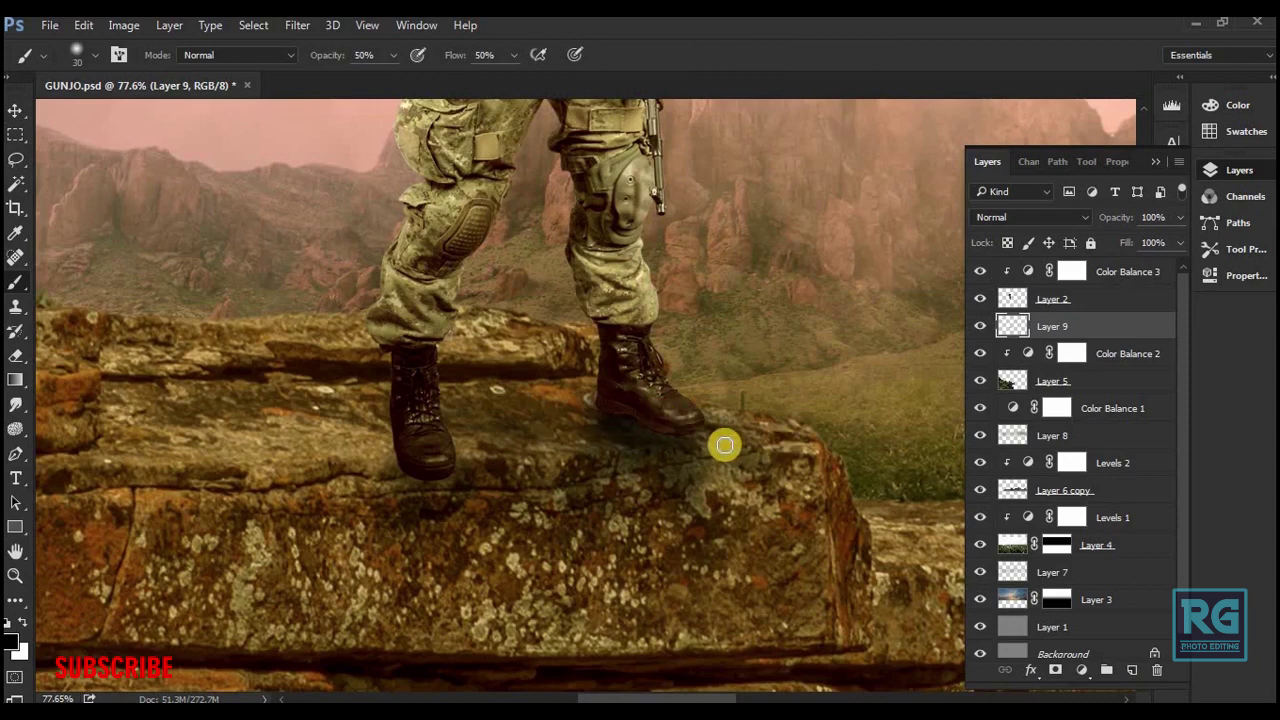
mouse_move(697, 438)
mouse_down()
mouse_move(689, 423)
mouse_move(719, 451)
mouse_move(659, 454)
mouse_up()
drag(608, 397, 658, 415)
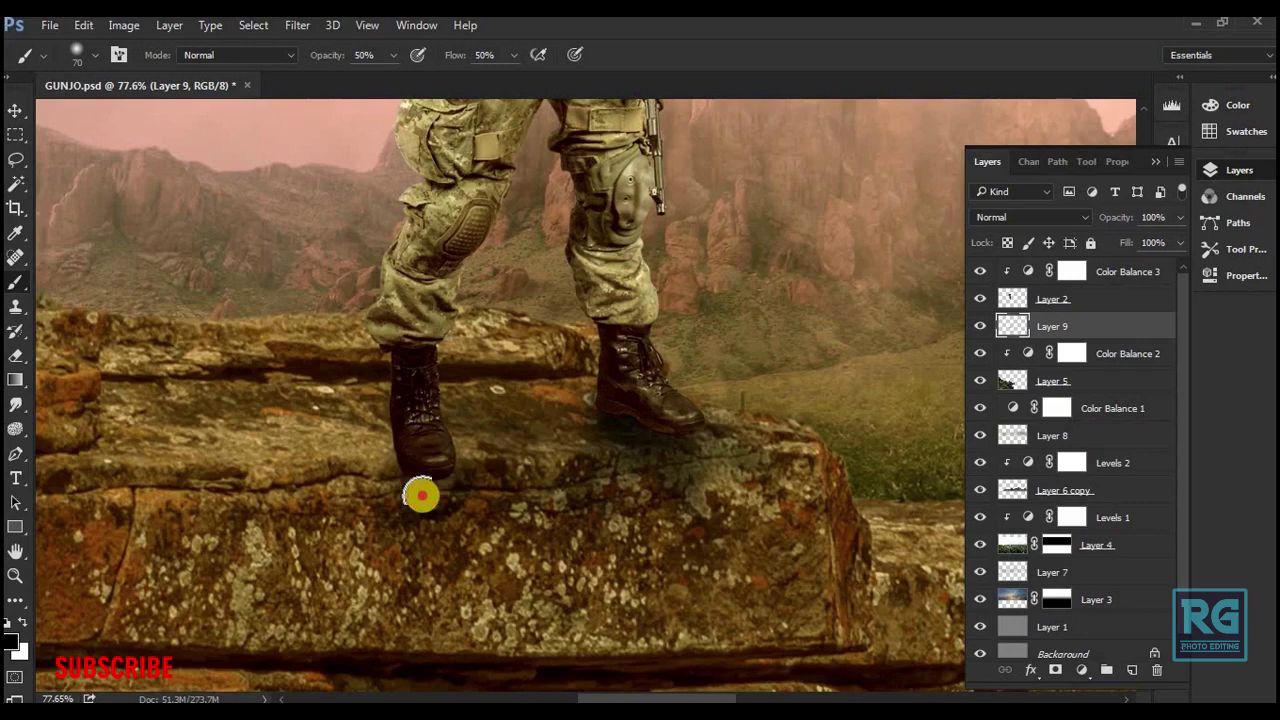
mouse_move(443, 496)
mouse_down()
mouse_move(408, 608)
mouse_move(443, 494)
mouse_move(799, 536)
mouse_up()
- Fit the image in view, lower Layer 9's opacity and save the composite
key(ctrl+0)
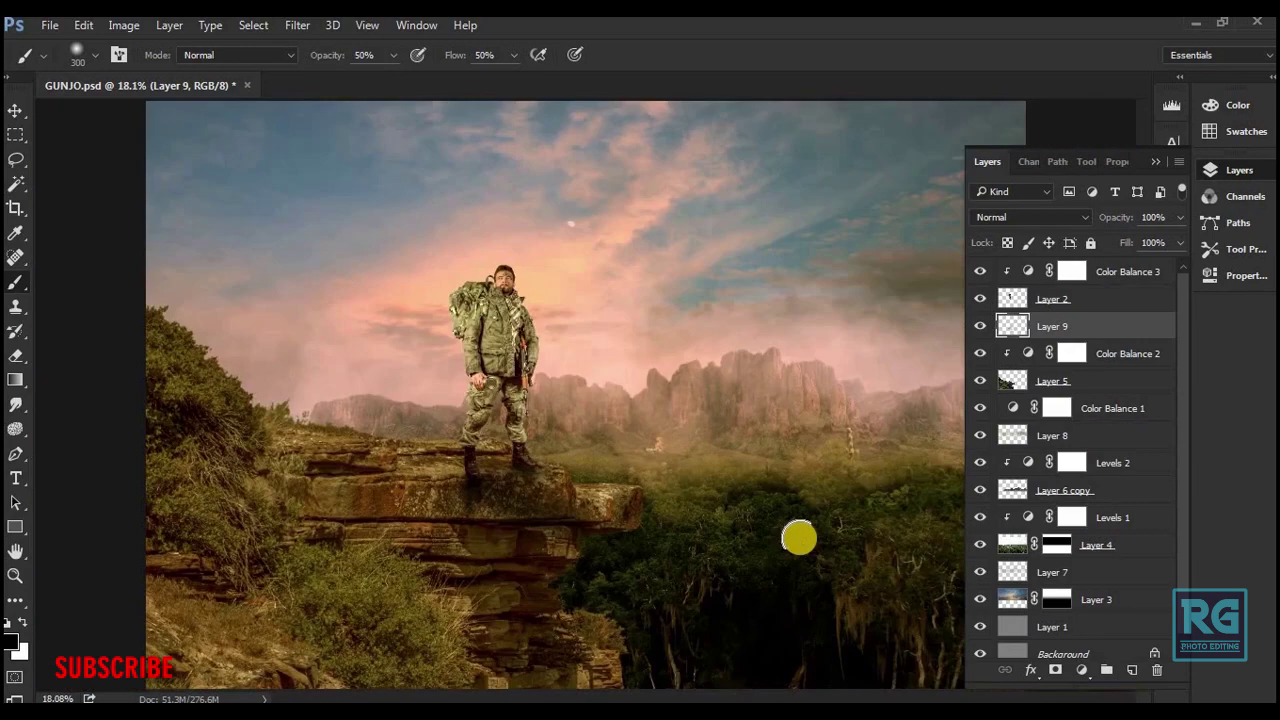
key(ctrl+minus)
key(v)
key(8)
key(8)
key(ctrl+s)
click(1098, 298)
- Add a Levels layer above the soldier with midtones 0.75 and output white 214
click(1081, 670)
click(1120, 350)
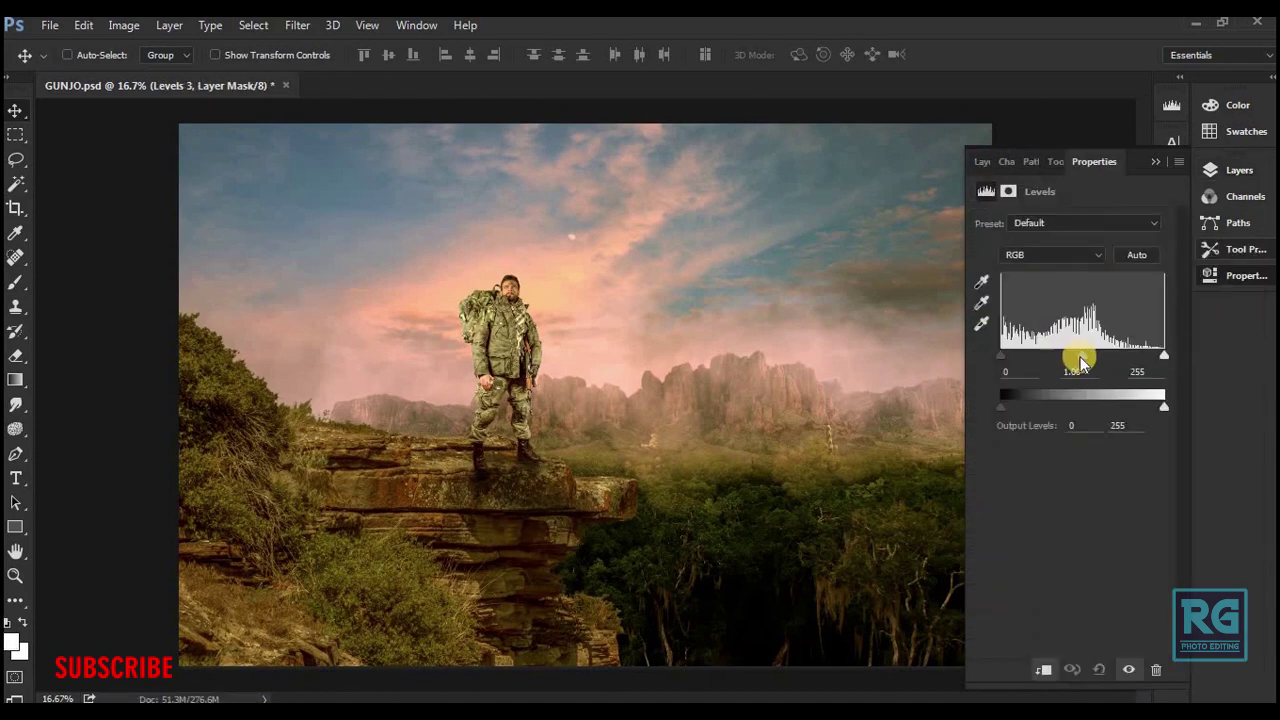
drag(1097, 357, 1095, 357)
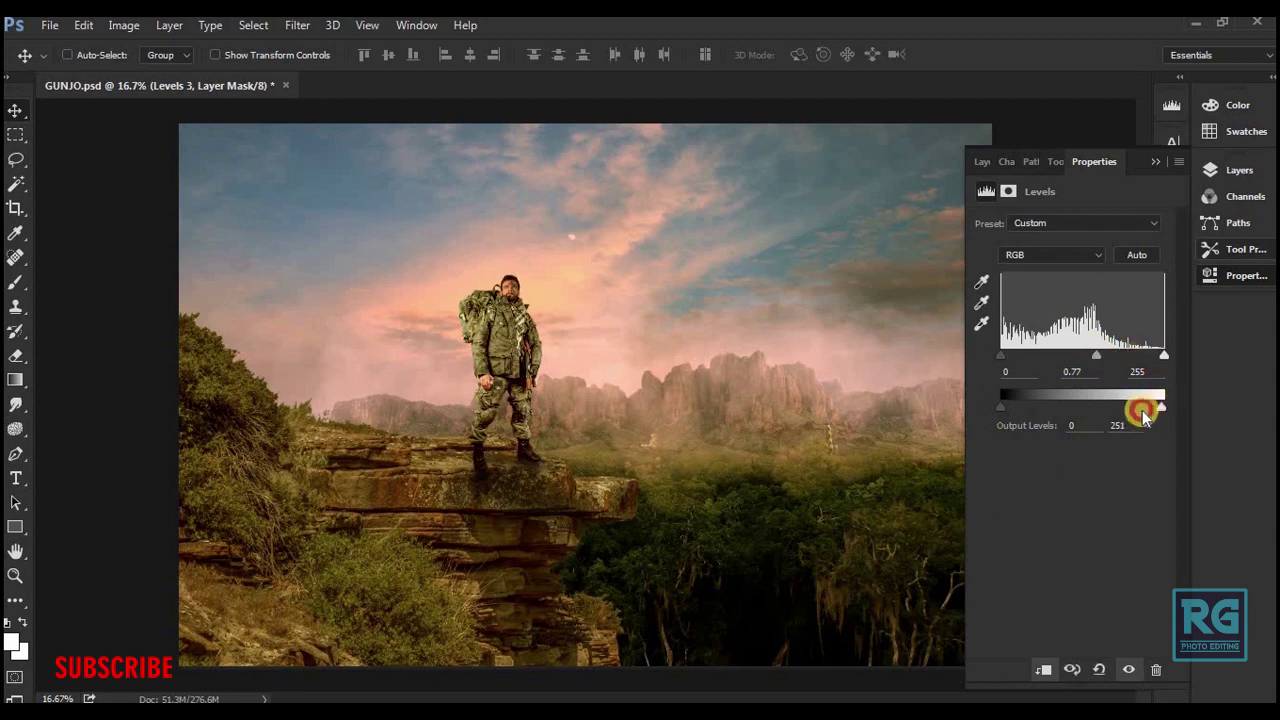
drag(1146, 410, 1143, 416)
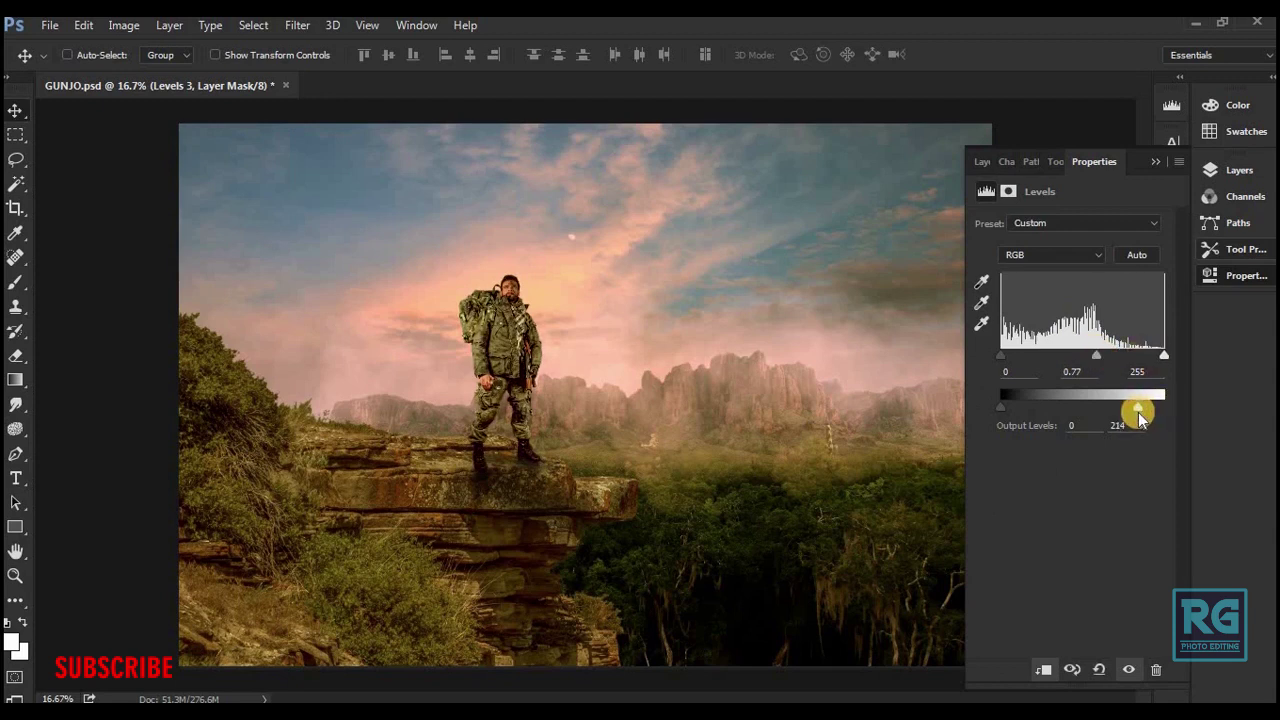
drag(1095, 356, 1106, 358)
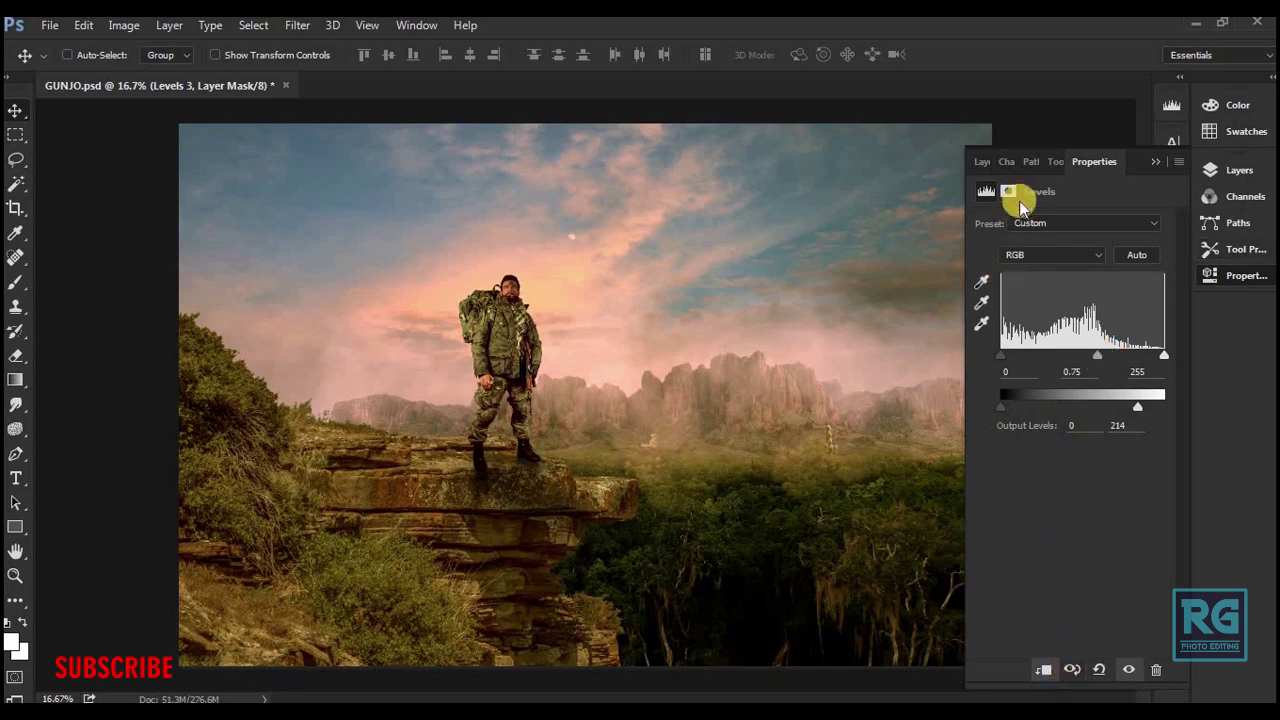
click(988, 162)
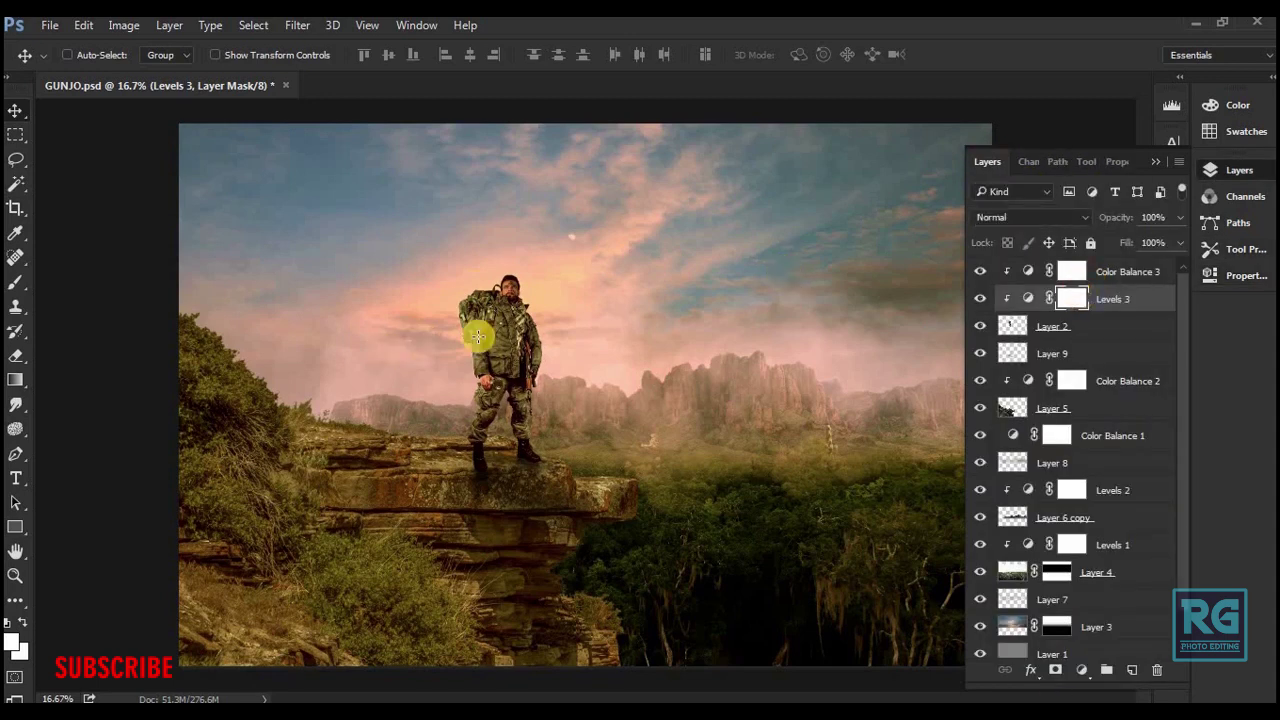
- Fade the Levels 3 mask with a gradient so only the lower body darkens, then save
key(g)
drag(517, 509, 517, 434)
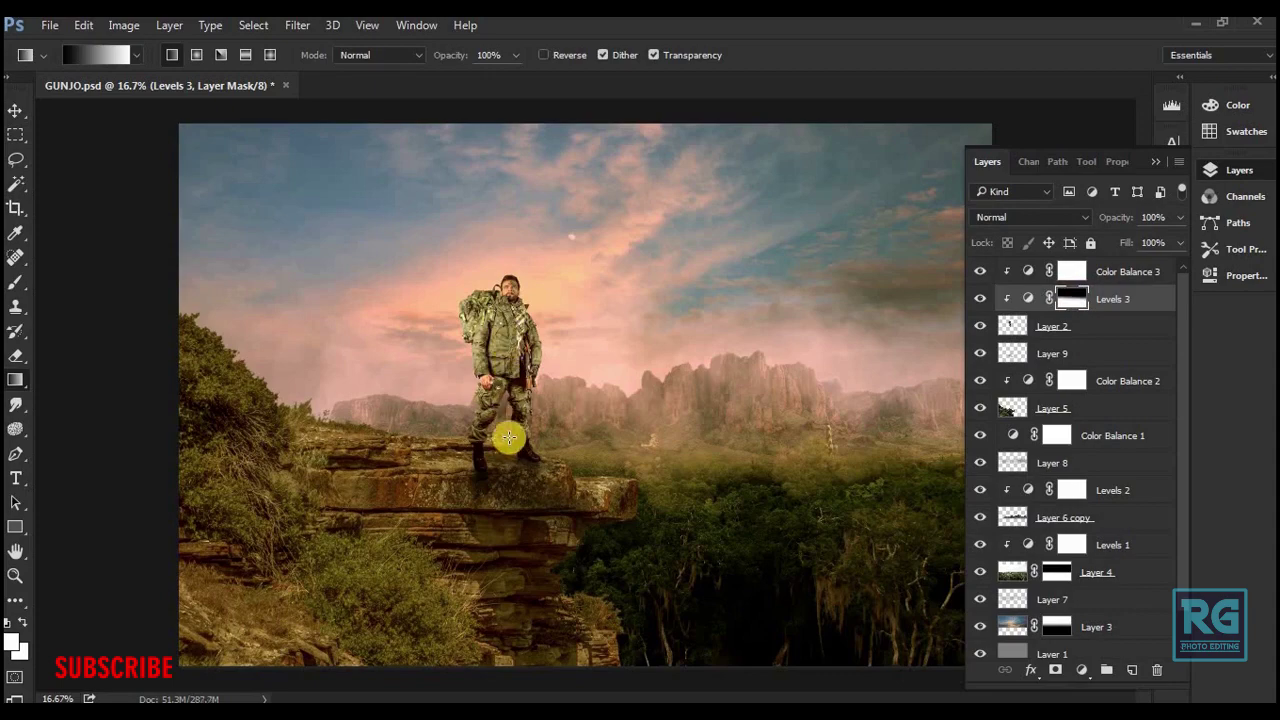
key(v)
key(ctrl+s)
mouse_move(457, 423)
mouse_down()
mouse_move(604, 492)
mouse_move(640, 490)
mouse_up()
click(1052, 326)
click(1058, 355)
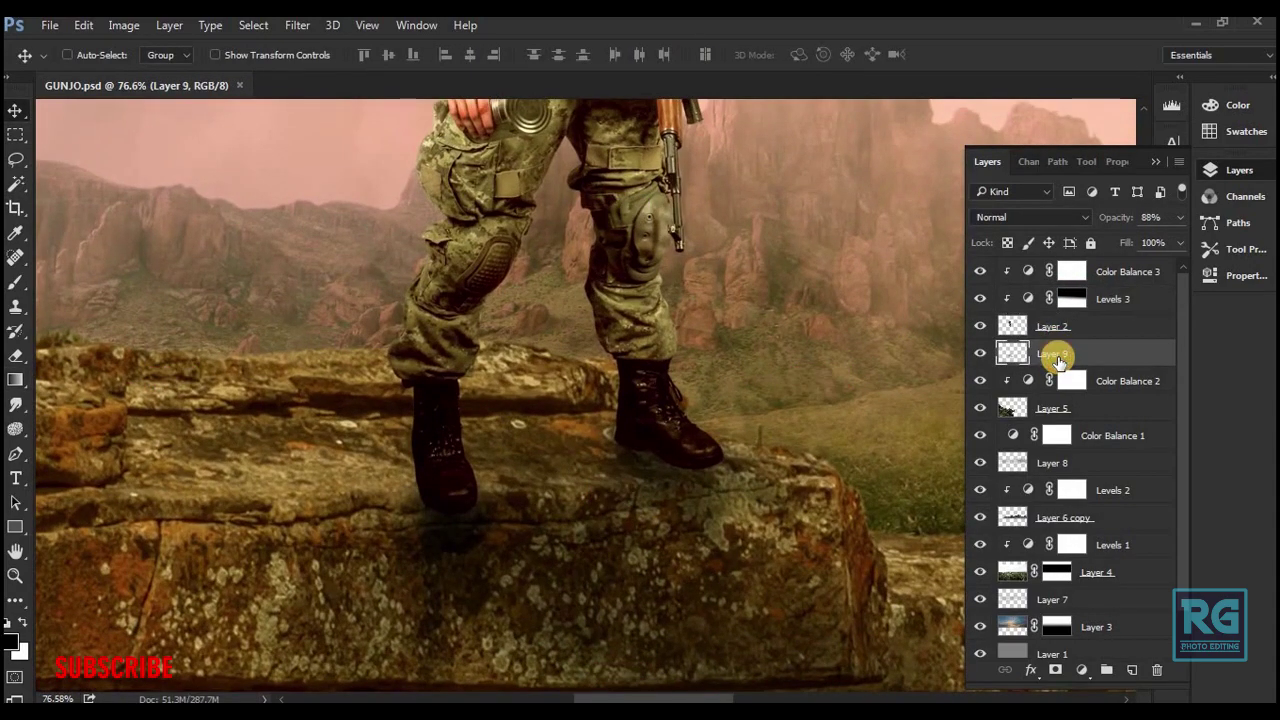
- Delete the old boot shadow layer and touch up the Color Balance 2 mask along the boot
key(Delete)
key(ctrl+0)
key(b)
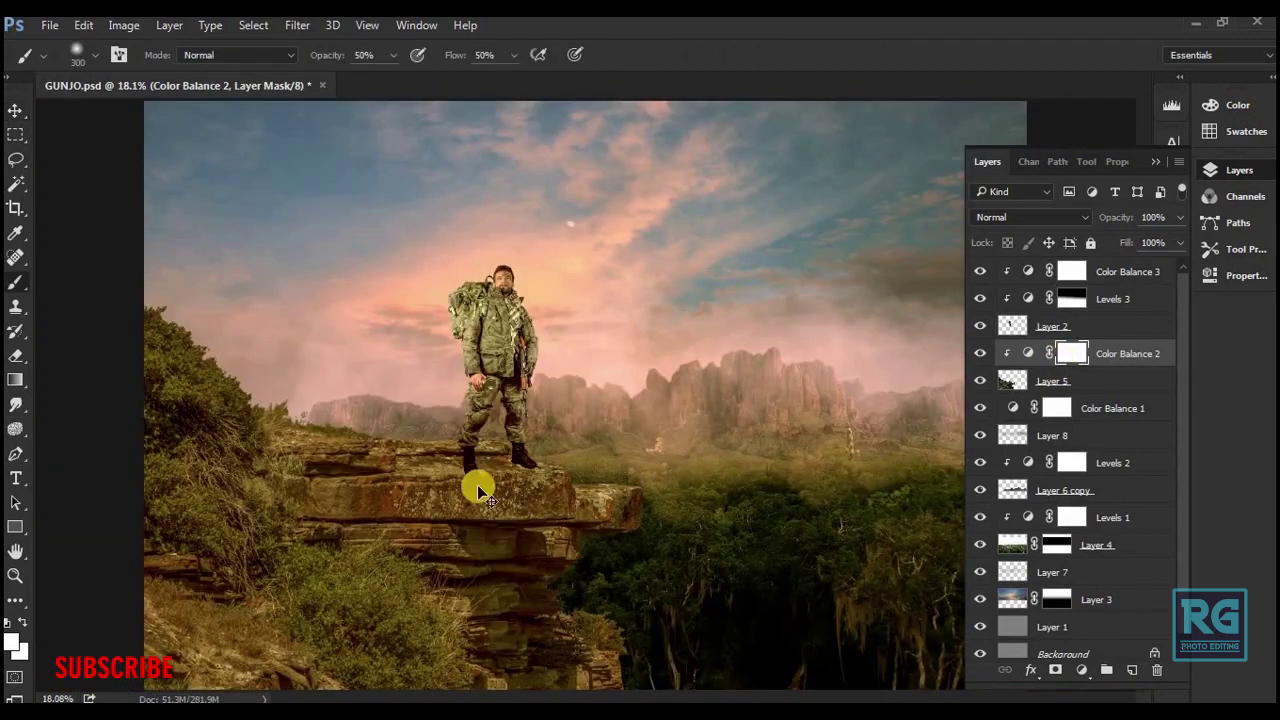
scroll(477, 490, up, 5)
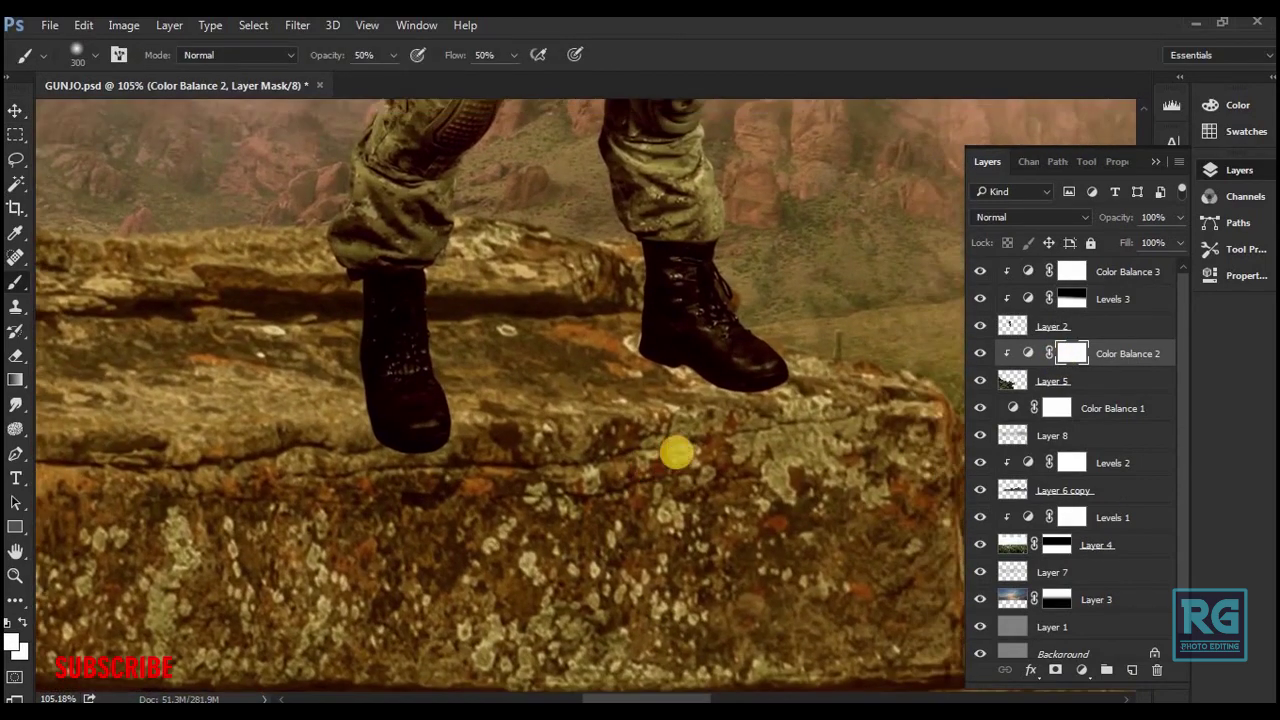
key(bracketleft)
key(bracketleft)
key(bracketleft)
key(bracketleft)
key(bracketleft)
key(bracketleft)
drag(656, 348, 680, 355)
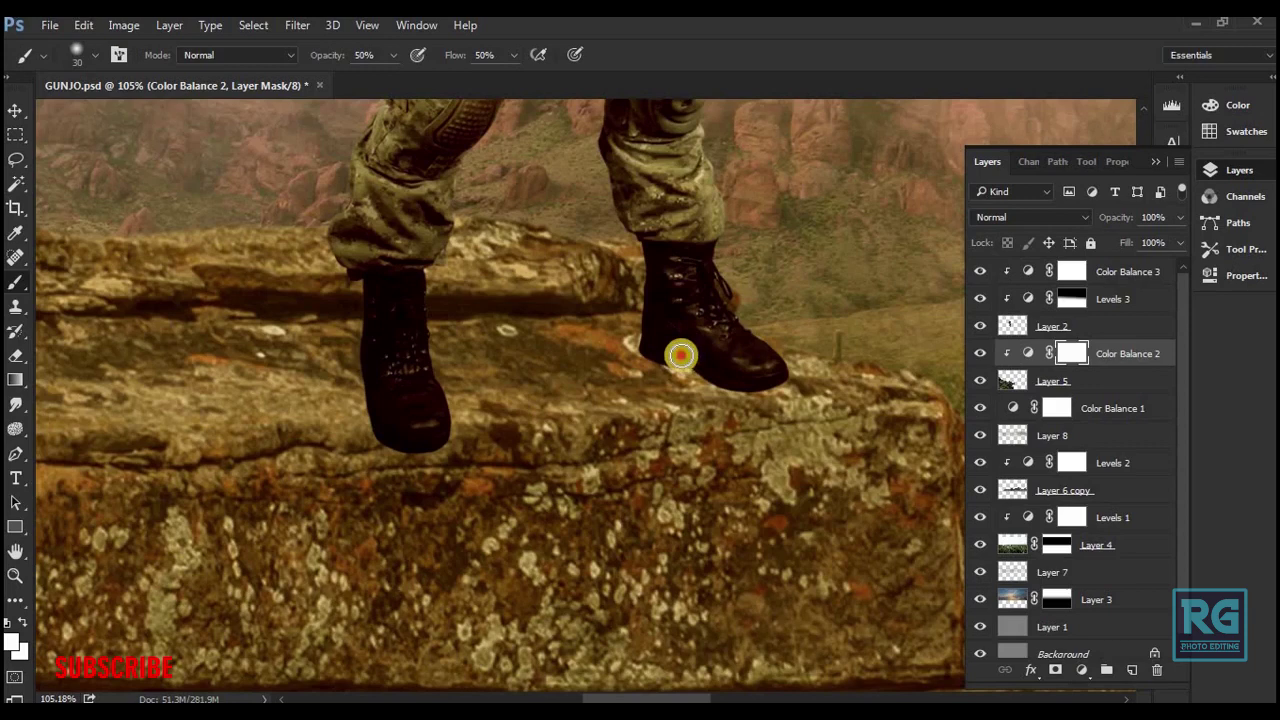
drag(706, 364, 726, 366)
click(982, 355)
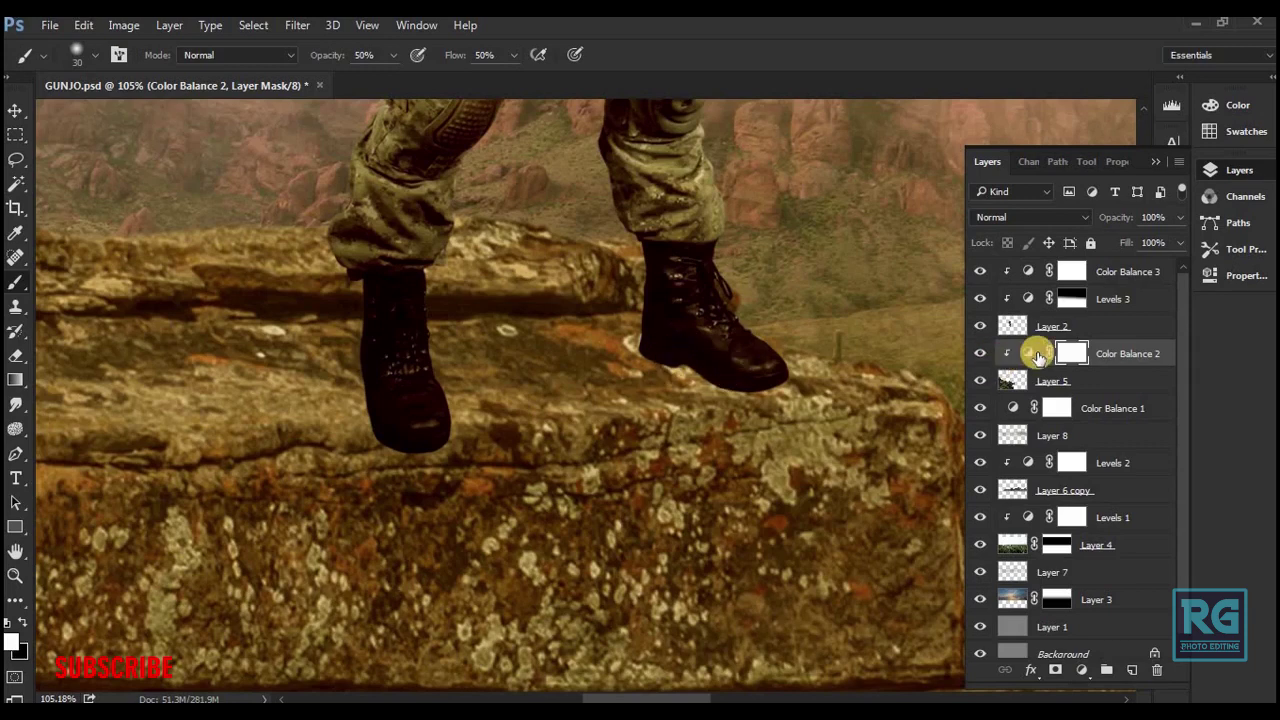
- On a new empty layer, paint dark shadow under both boots and the ground between them
key(ctrl+shift+n)
key(Return)
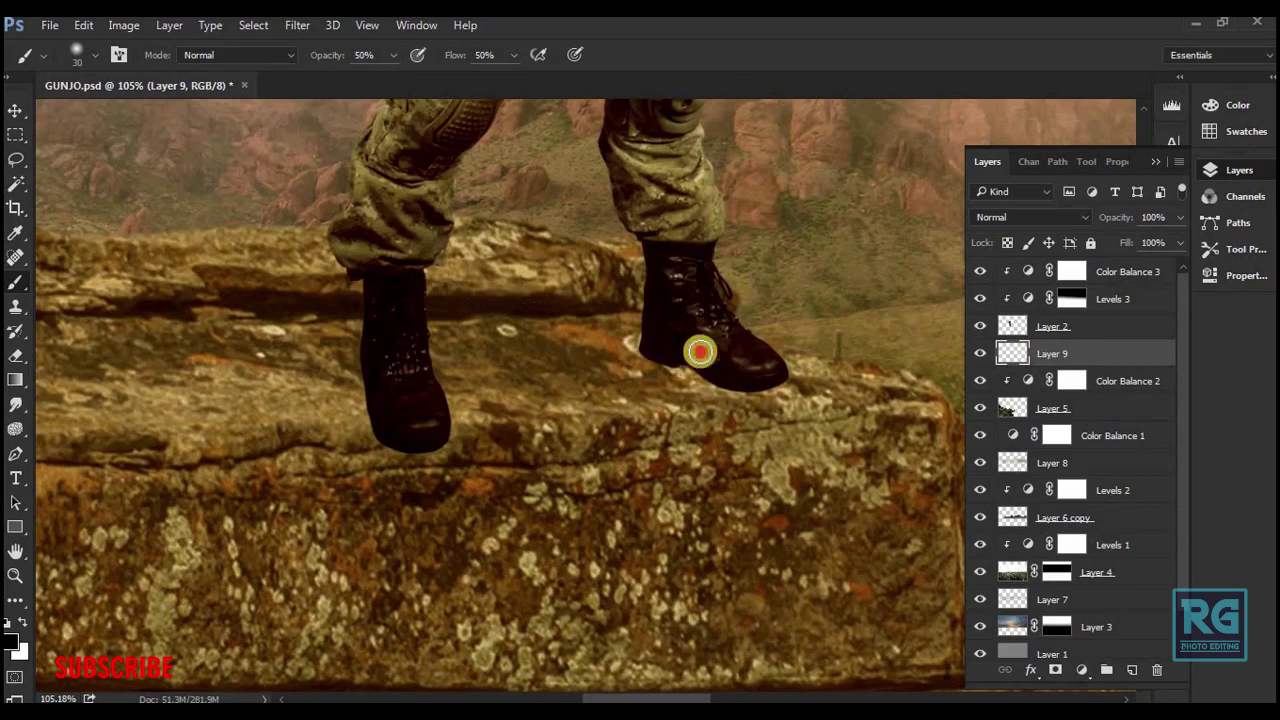
drag(717, 371, 817, 372)
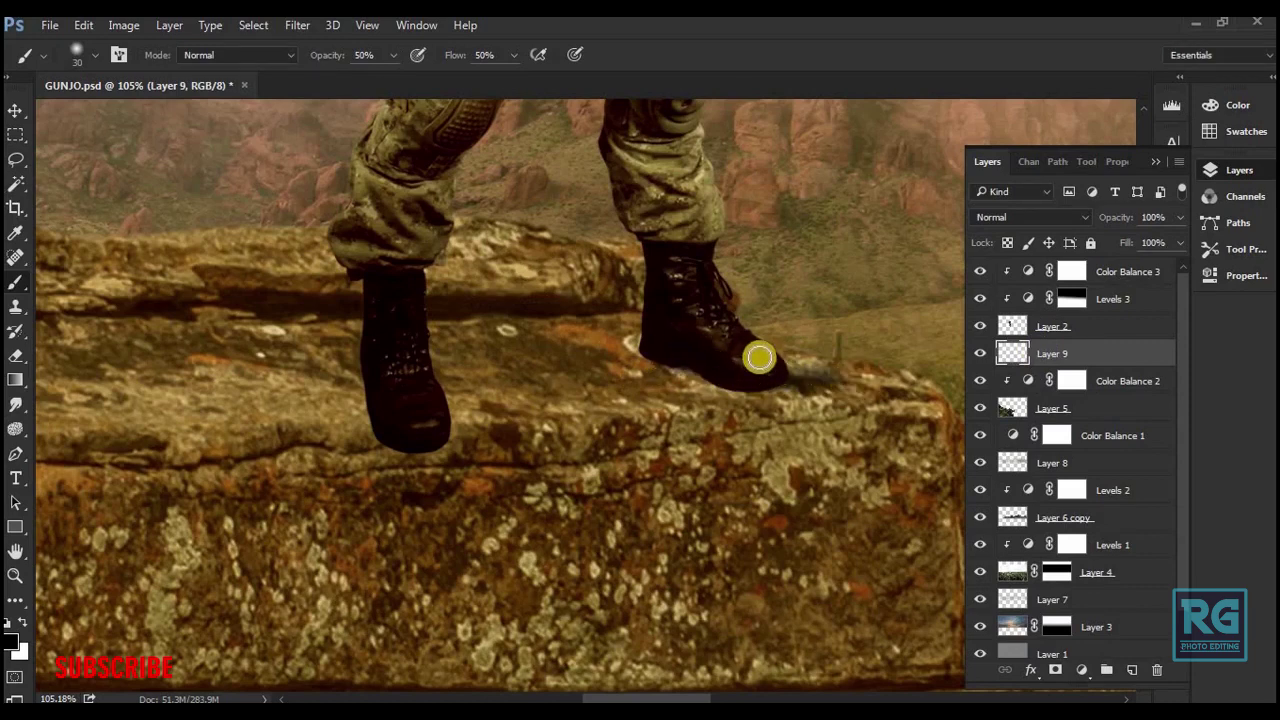
mouse_move(395, 431)
mouse_down()
mouse_move(466, 449)
mouse_move(385, 362)
mouse_up()
key(bracketright)
key(bracketright)
key(bracketright)
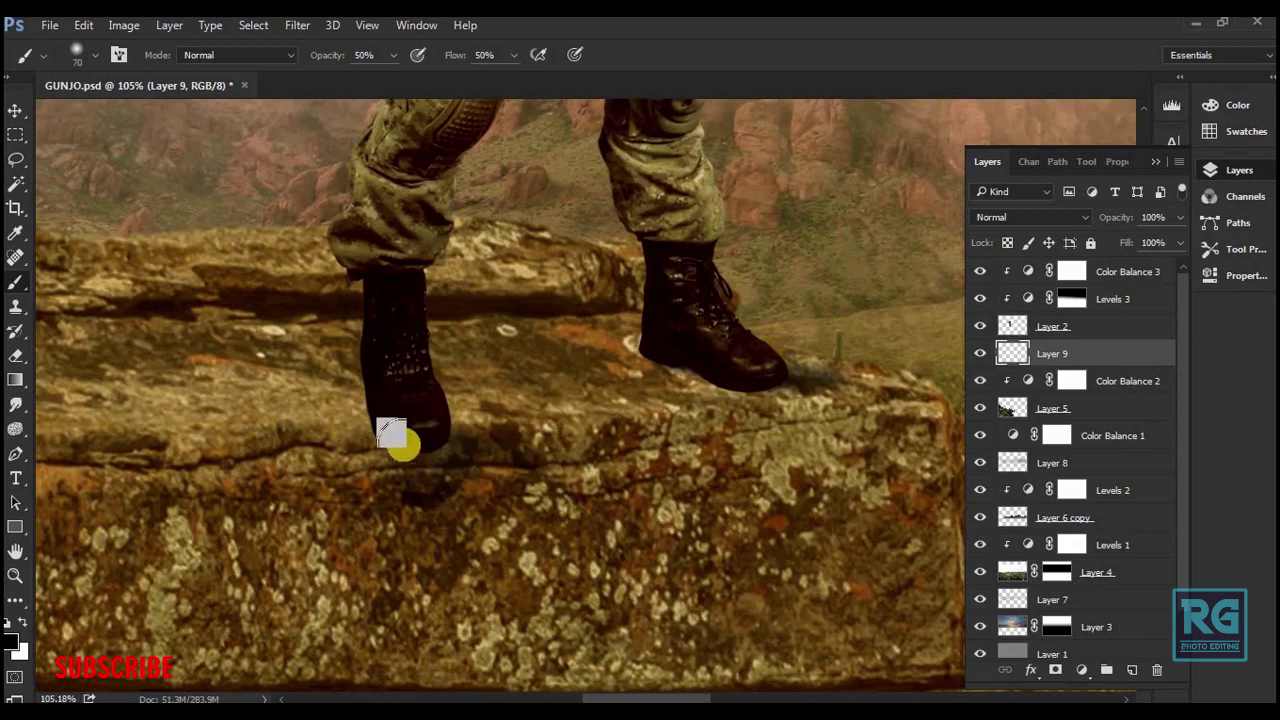
key(bracketright)
key(bracketright)
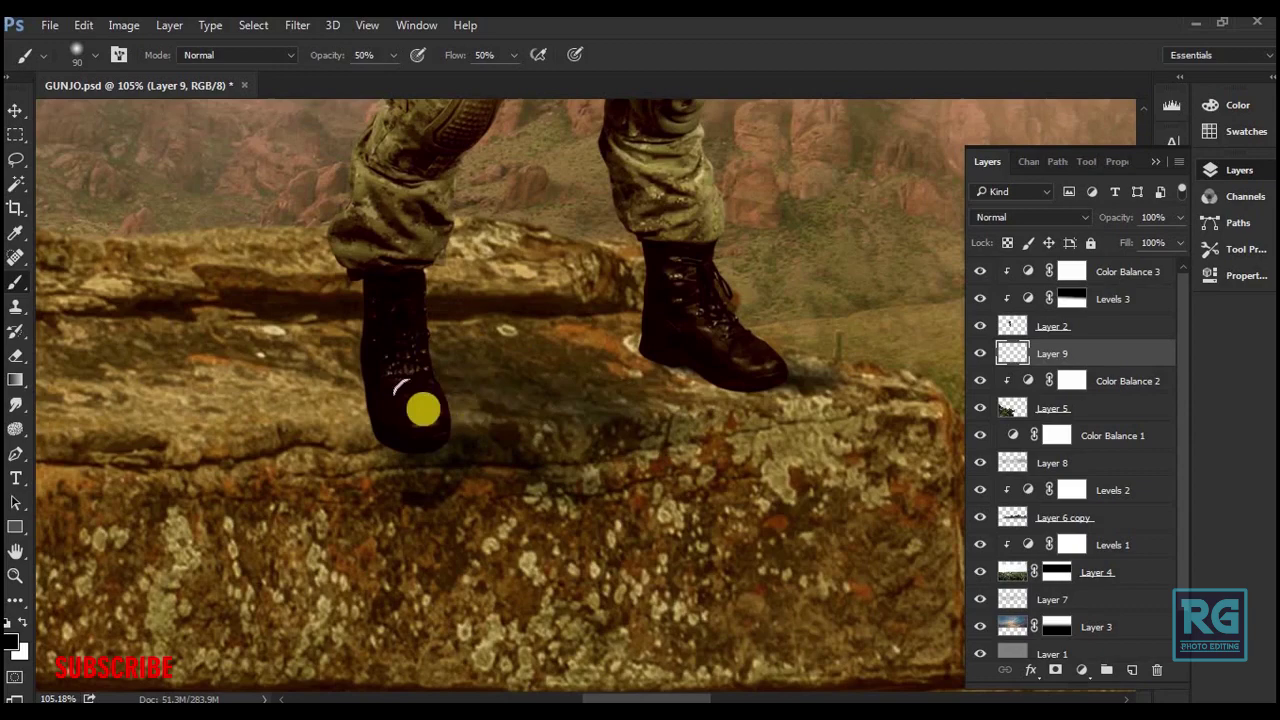
drag(597, 374, 900, 414)
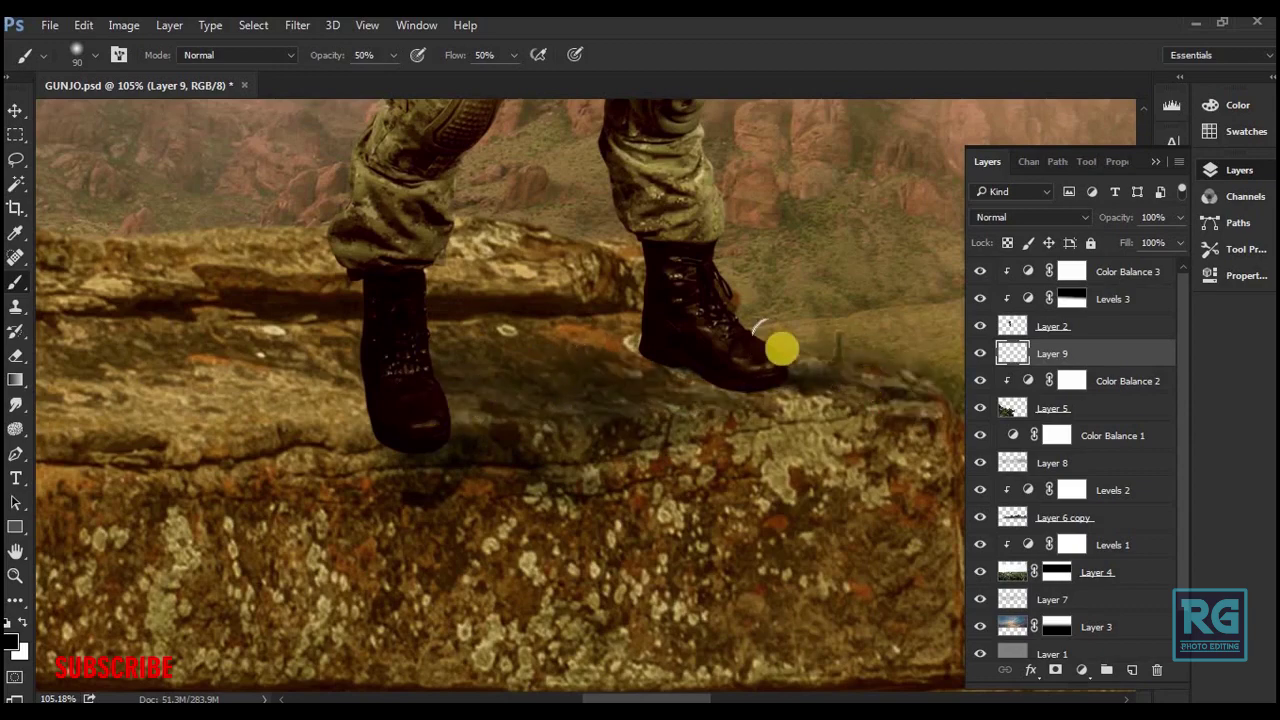
- Zoom out and back in on the boots to check the new contact shadows
key(ctrl+0)
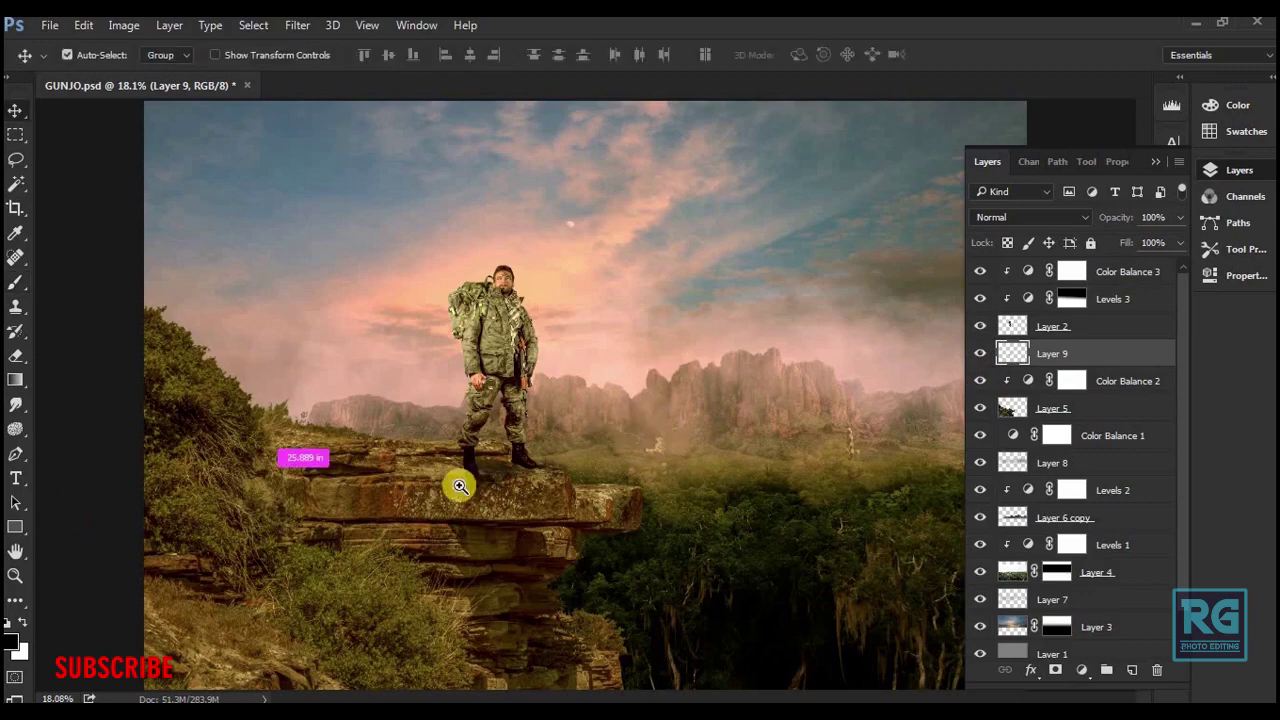
drag(457, 486, 608, 414)
key(b)
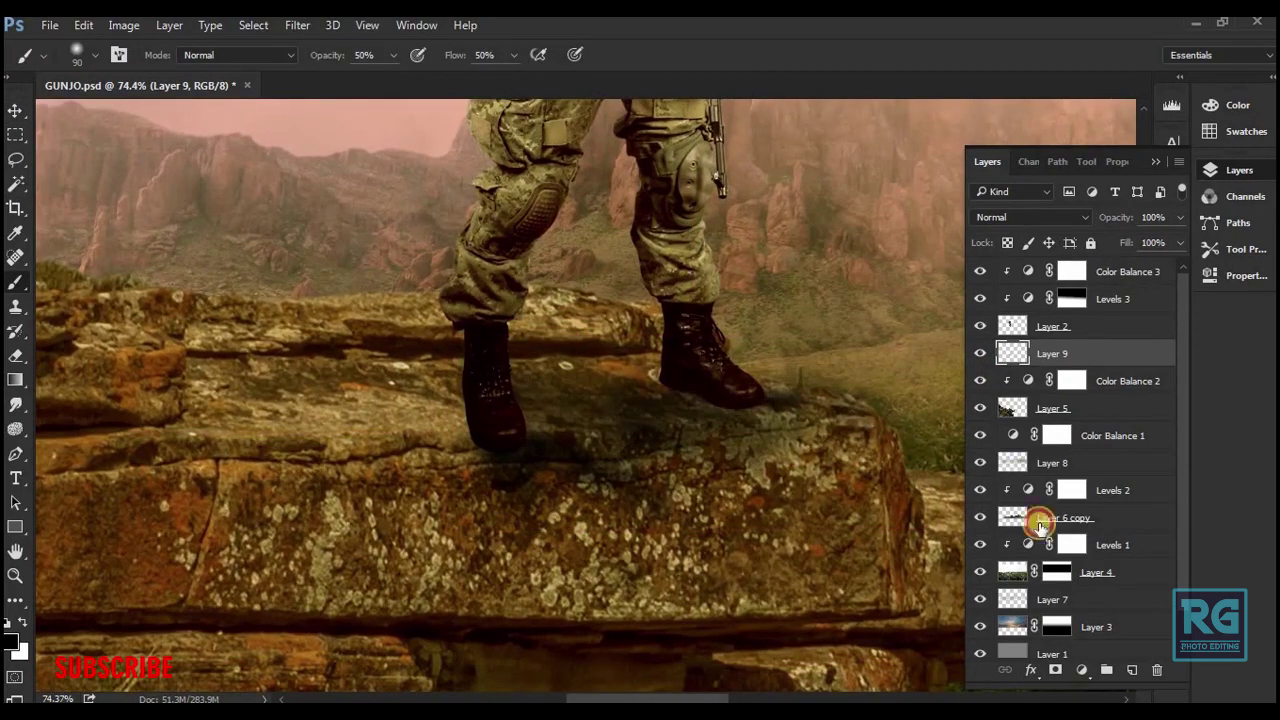
key(ctrl+0)
drag(515, 472, 739, 437)
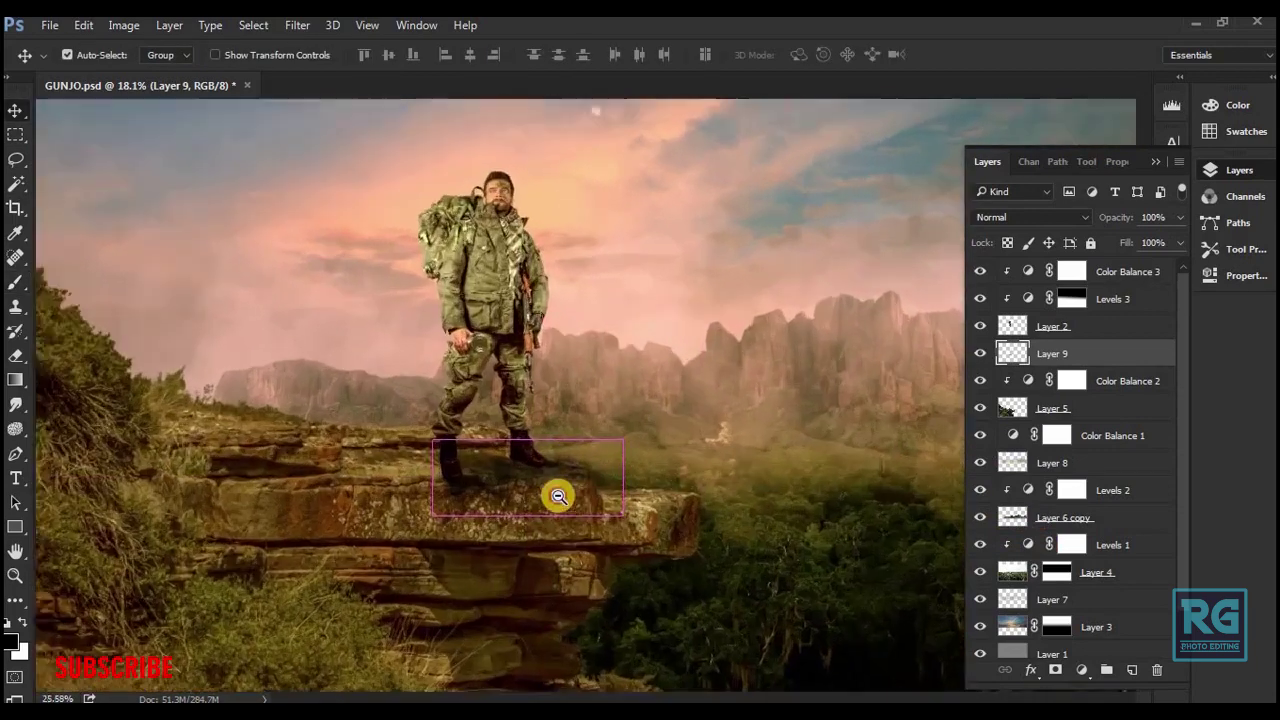
click(1066, 334)
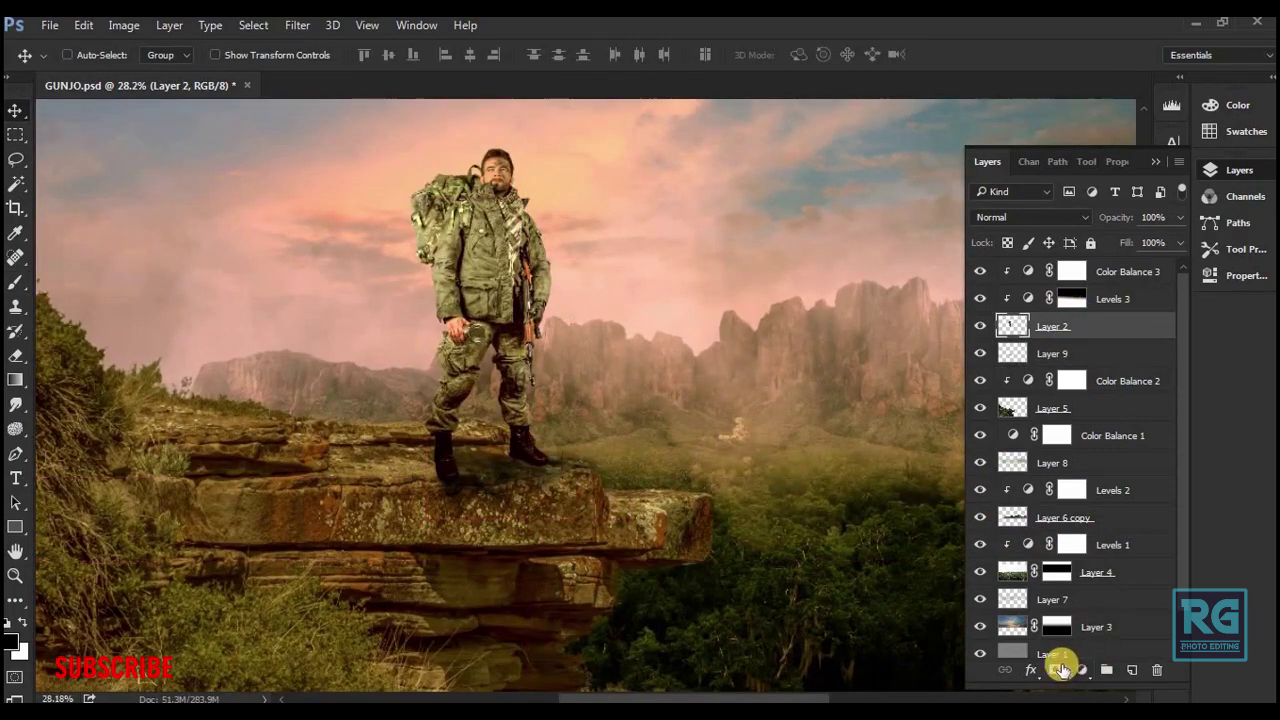
- Add a Brightness/Contrast layer above the soldier with Brightness -85 and Contrast 39
click(1083, 670)
click(1150, 326)
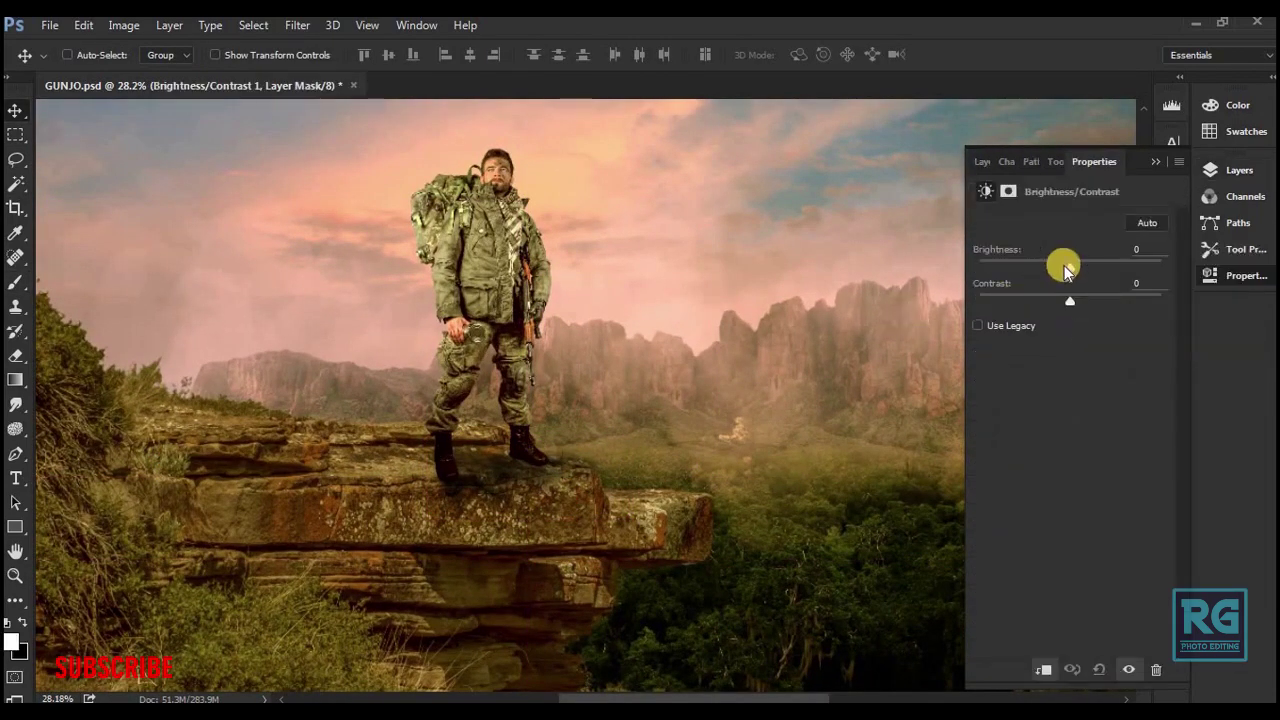
drag(1030, 277, 1018, 268)
drag(1104, 297, 1106, 297)
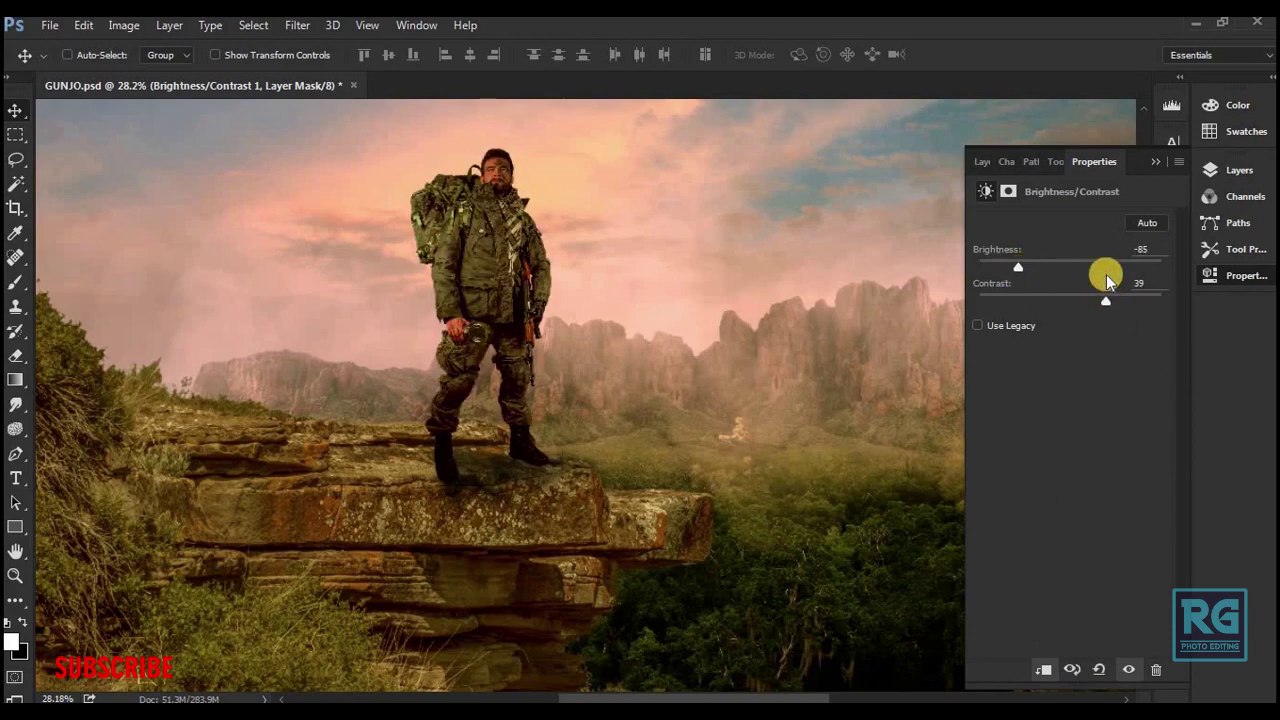
click(982, 161)
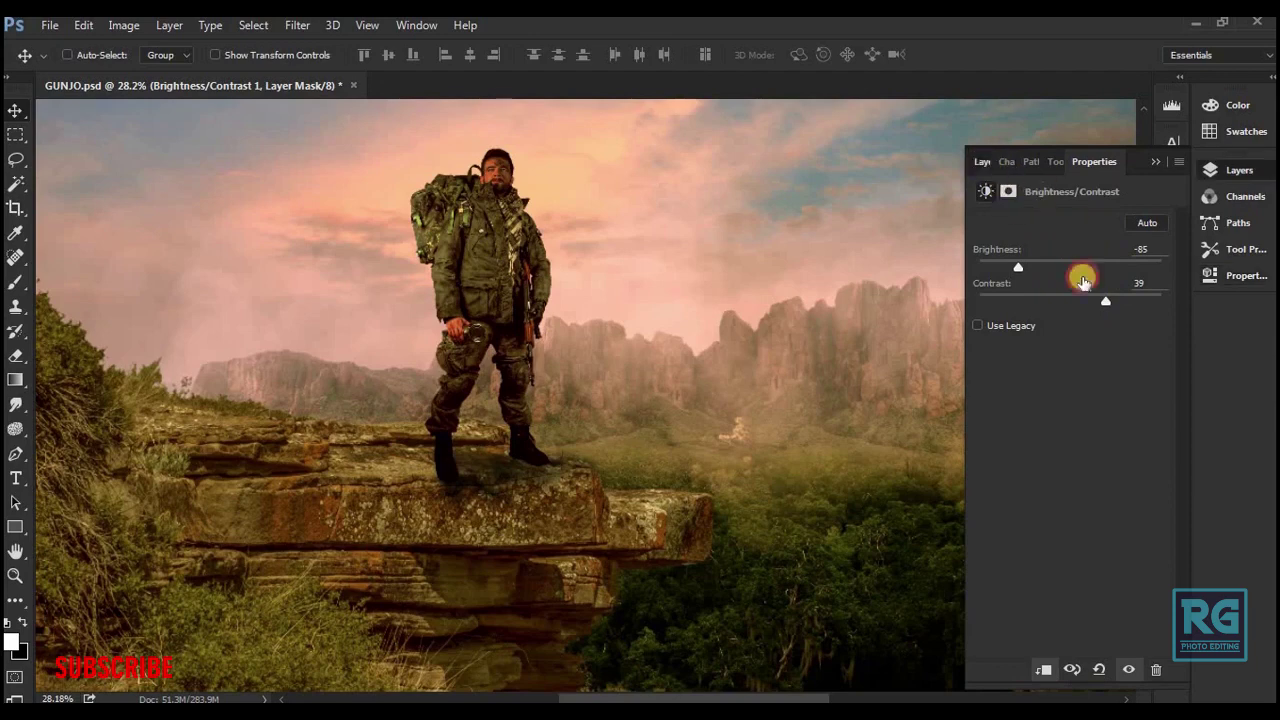
- Invert its mask, fade it with a gradient, set opacity 25% and merge into Layer 2
key(g)
key(ctrl+i)
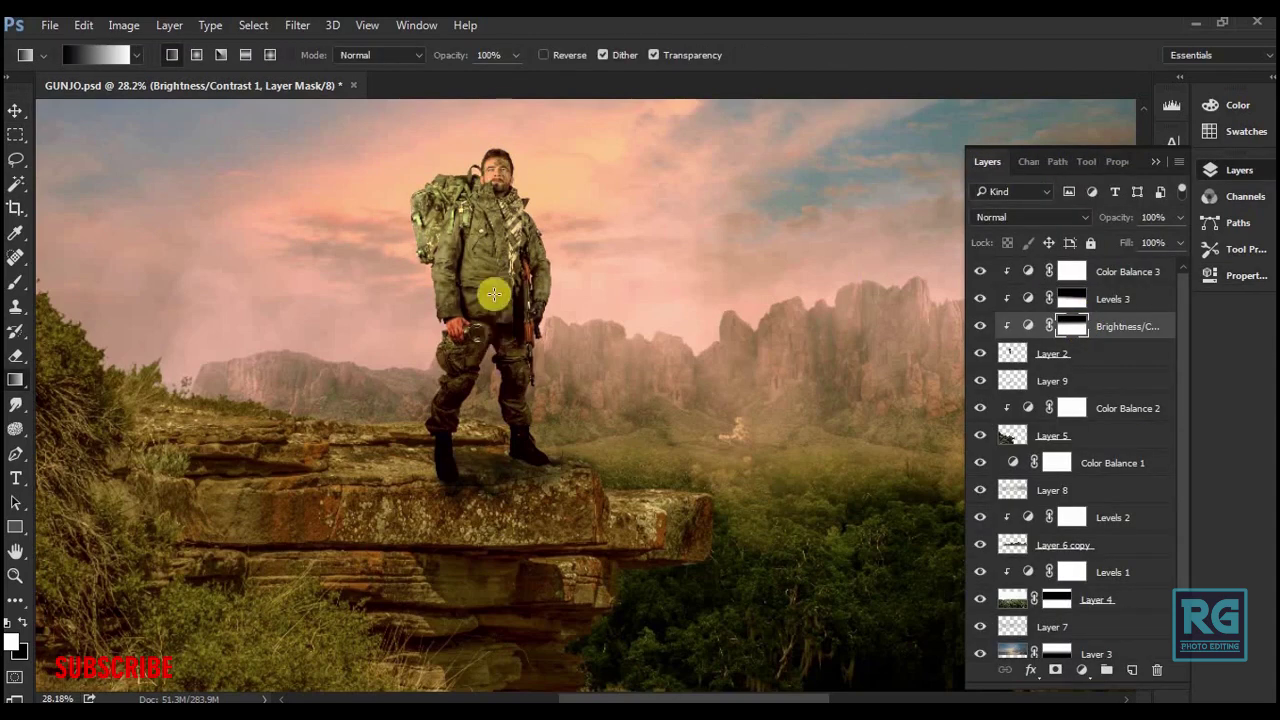
drag(493, 299, 486, 545)
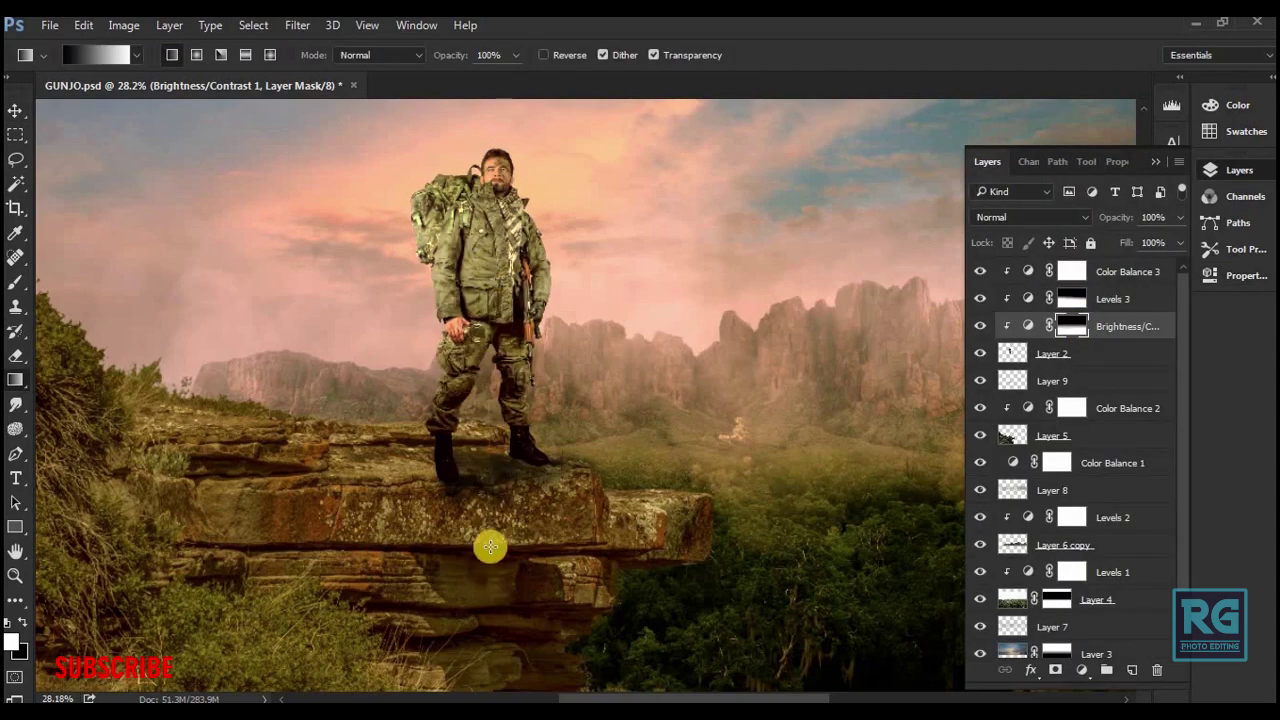
key(v)
mouse_move(455, 490)
mouse_down()
mouse_move(594, 497)
mouse_move(490, 492)
mouse_up()
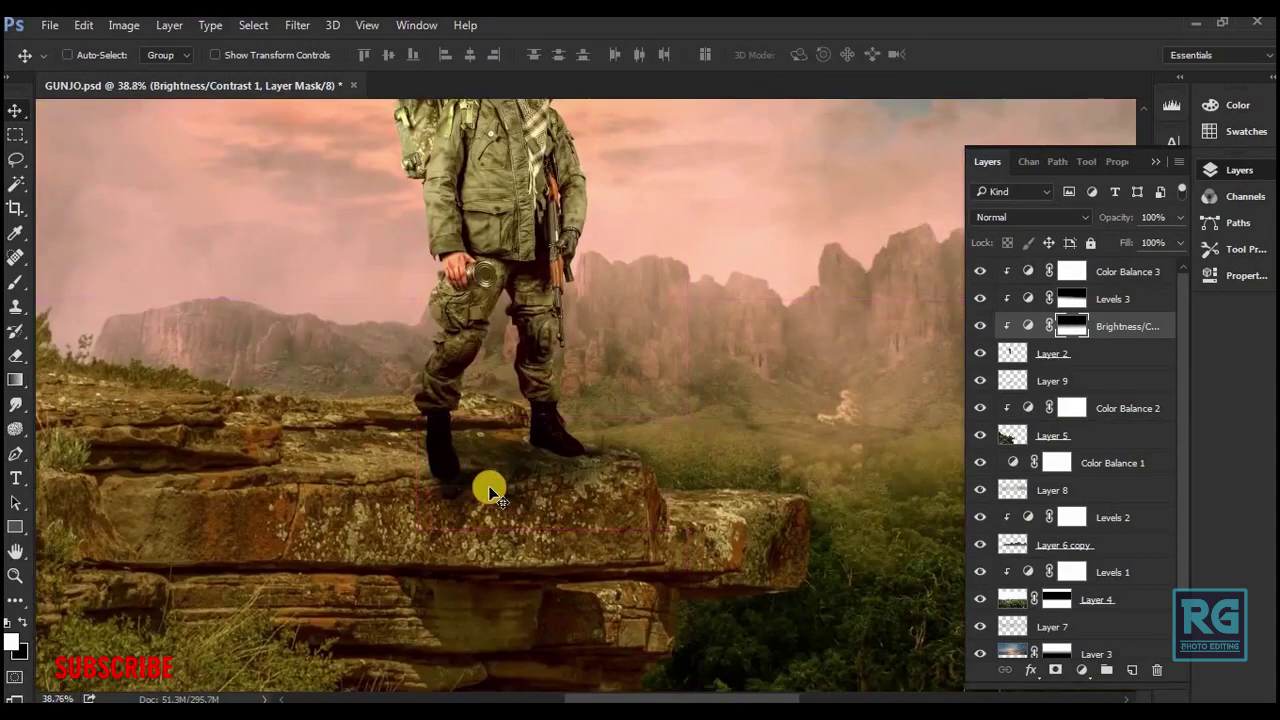
key(2)
key(5)
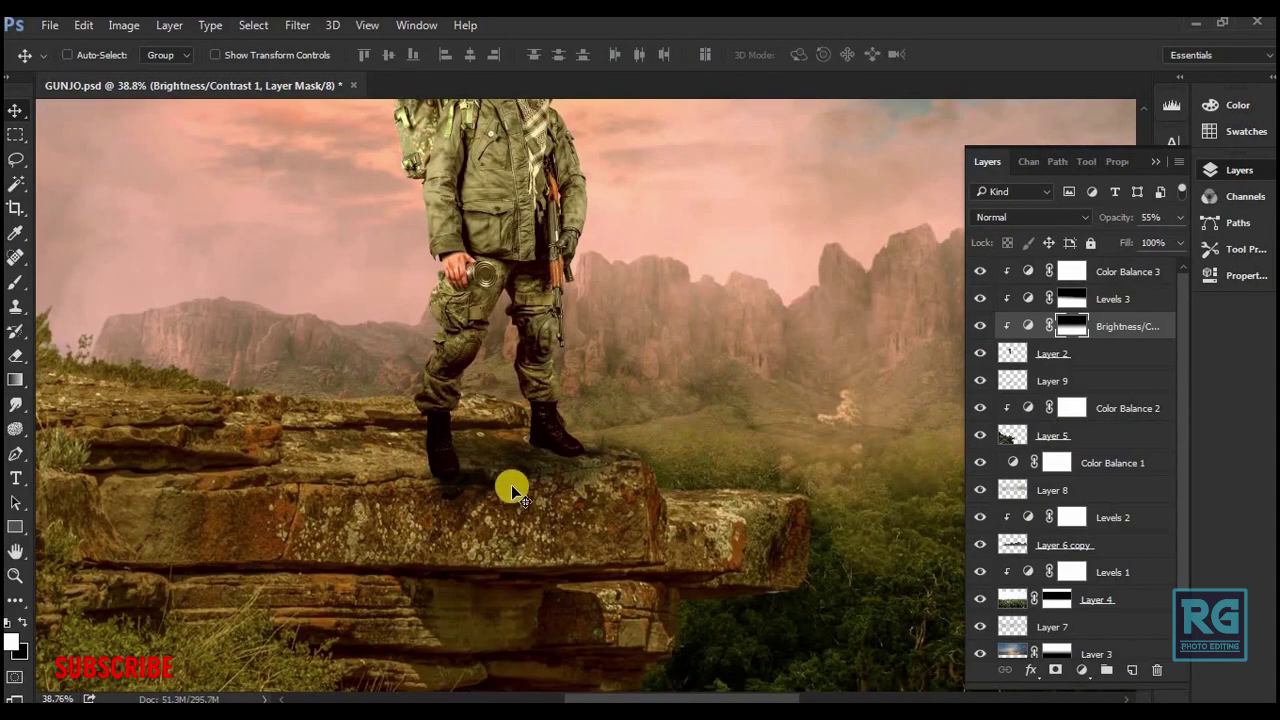
key(ctrl+e)
- Toggle Levels 3 and the boot shadow layer to compare the soldier's tone and grounding
key(ctrl+minus)
key(ctrl+minus)
key(ctrl+minus)
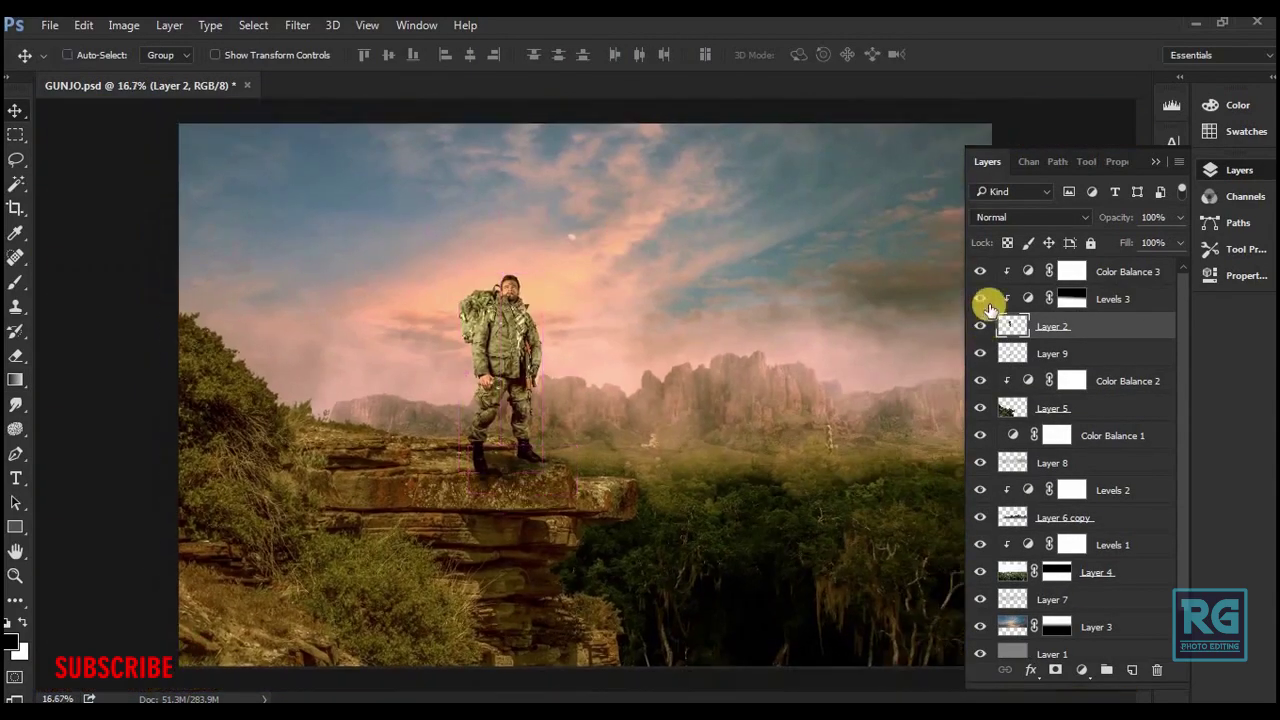
click(982, 298)
drag(486, 443, 509, 460)
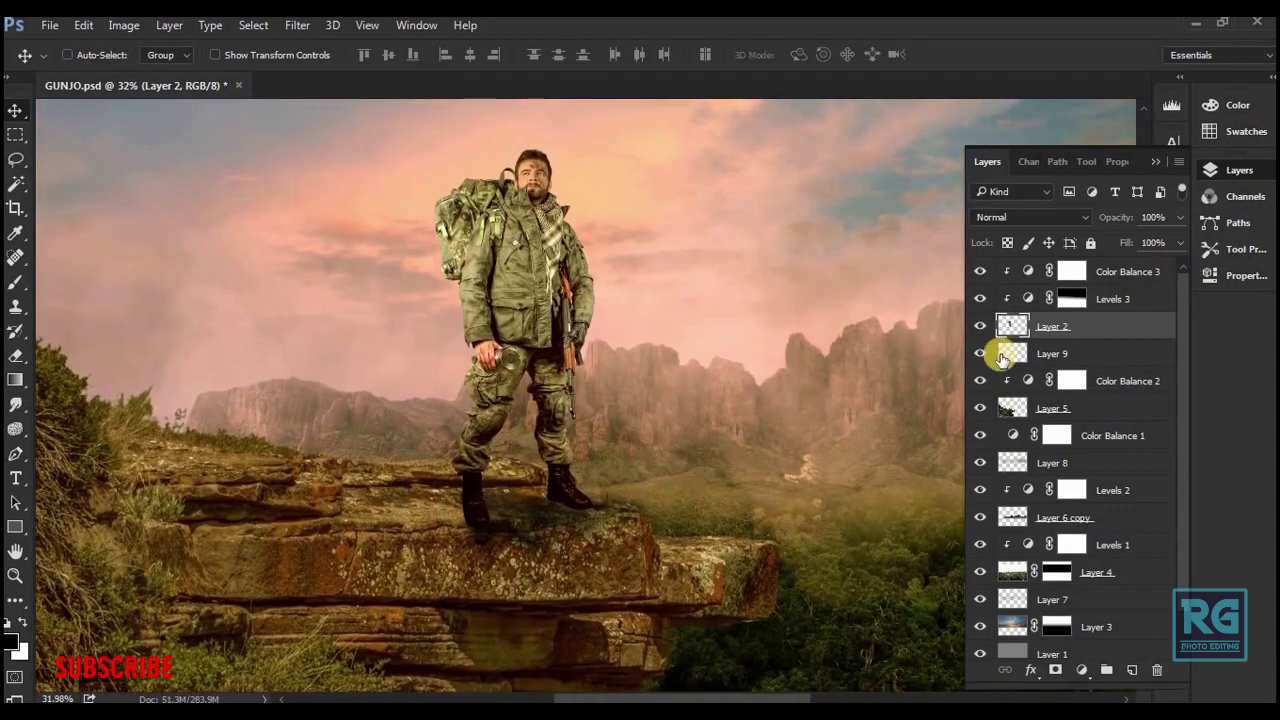
click(981, 355)
click(981, 355)
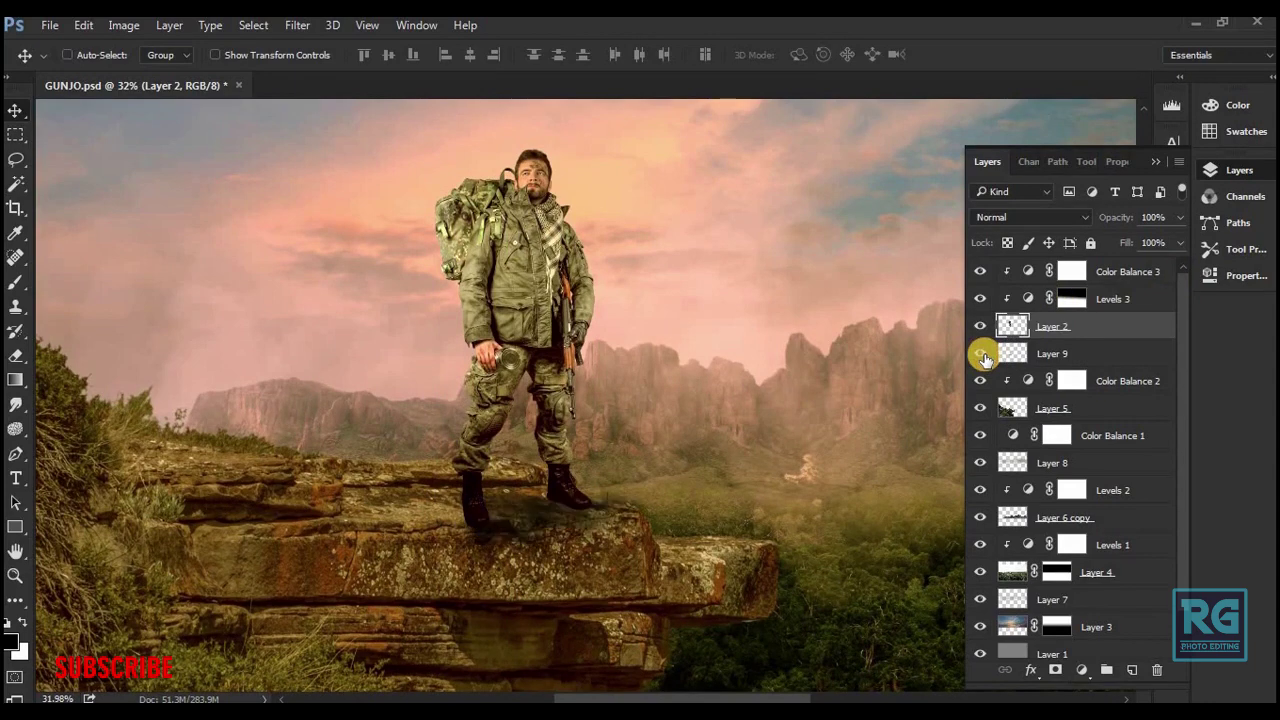
key(ctrl+minus)
key(ctrl+minus)
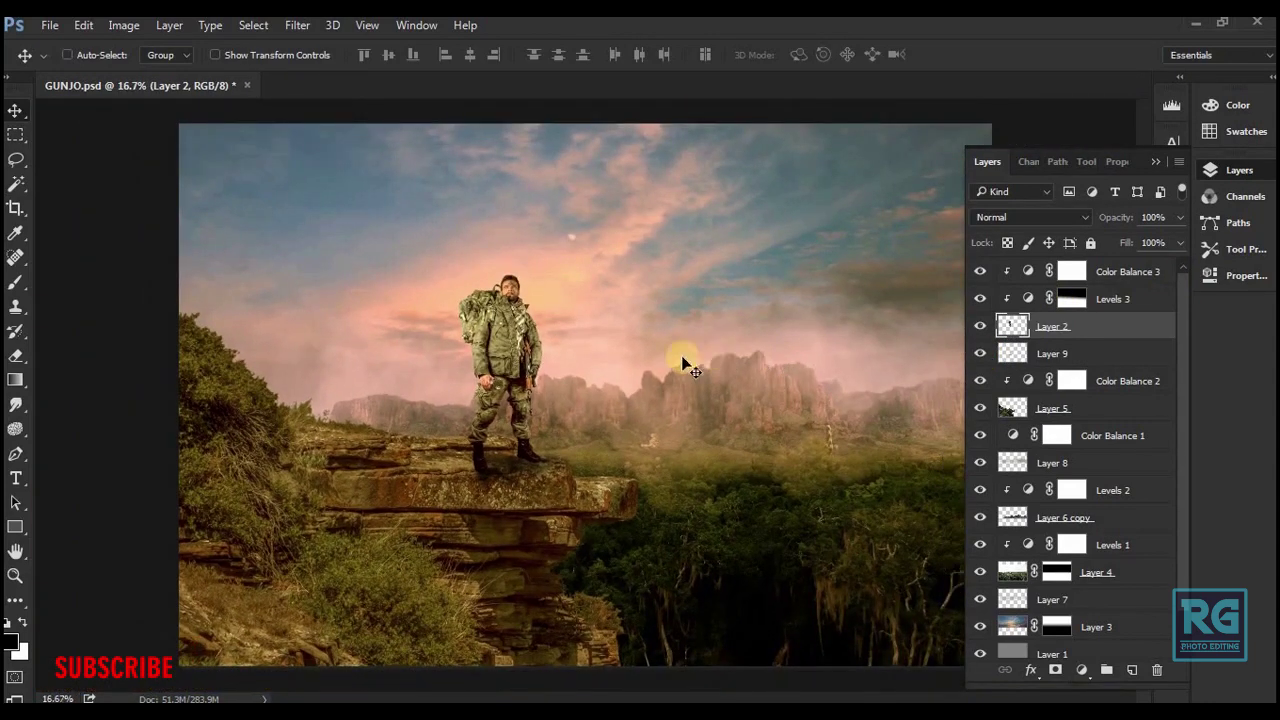
click(1056, 408)
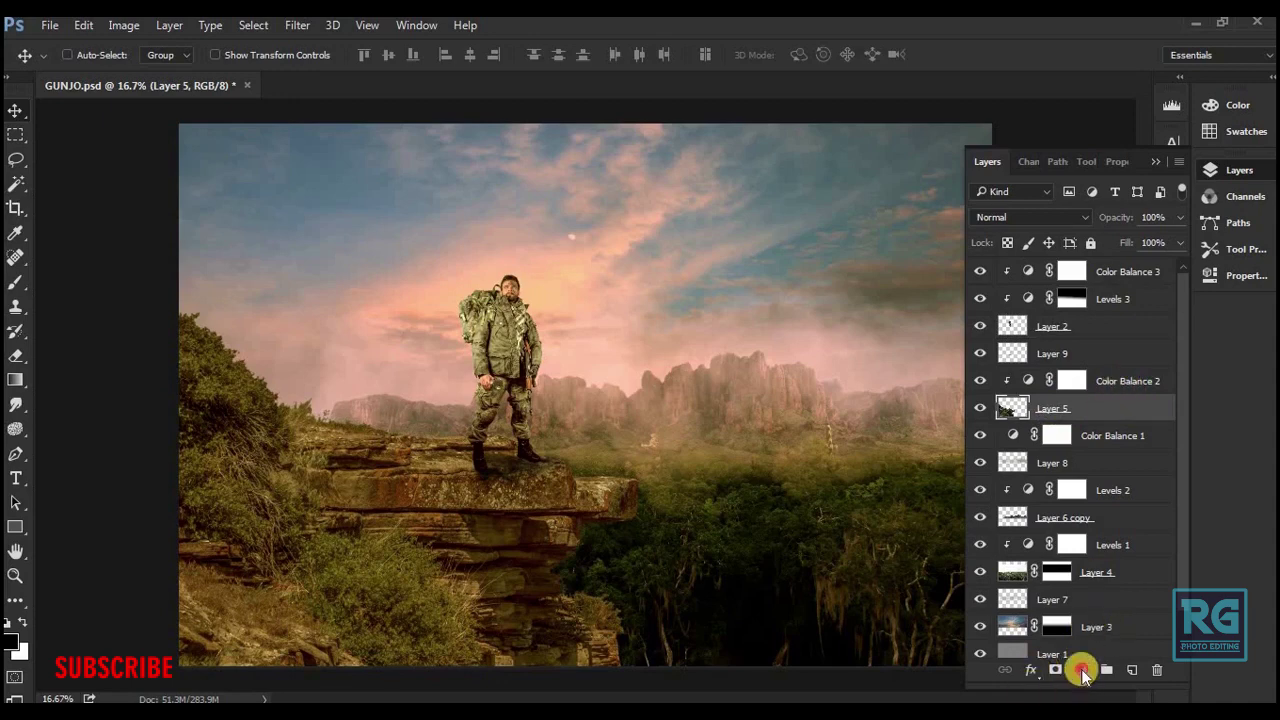
- Add a Levels layer above rock Layer 5 with midtones 0.75 and output 221
click(1083, 672)
click(1148, 355)
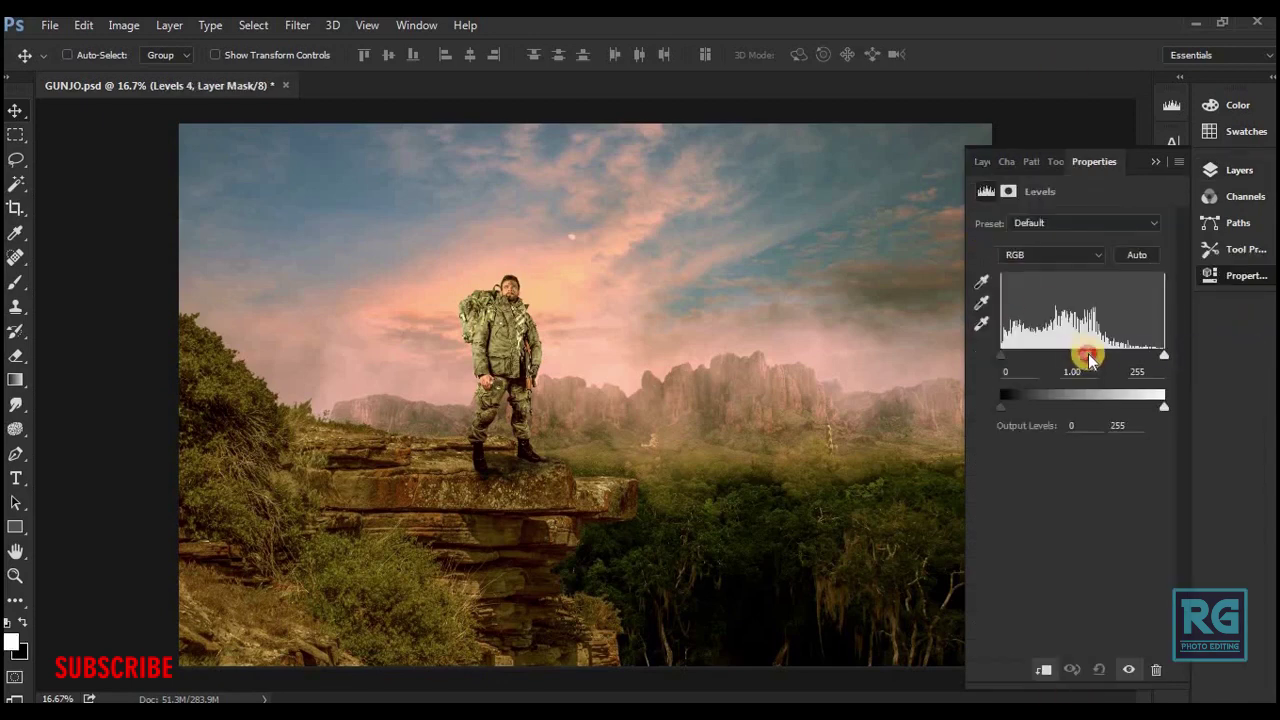
drag(1089, 360, 1103, 362)
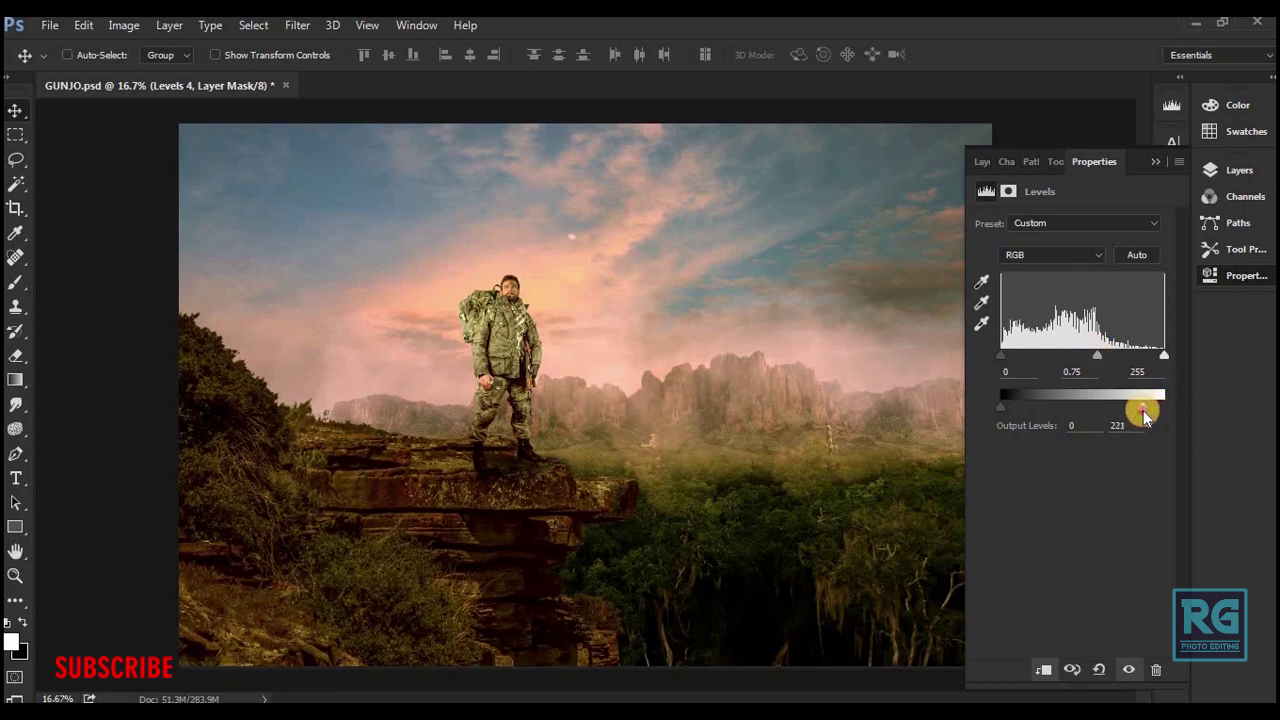
click(981, 162)
- Invert the Levels 4 mask and drag gradients from the lower left to fade it in
key(g)
key(ctrl+i)
drag(186, 394, 528, 648)
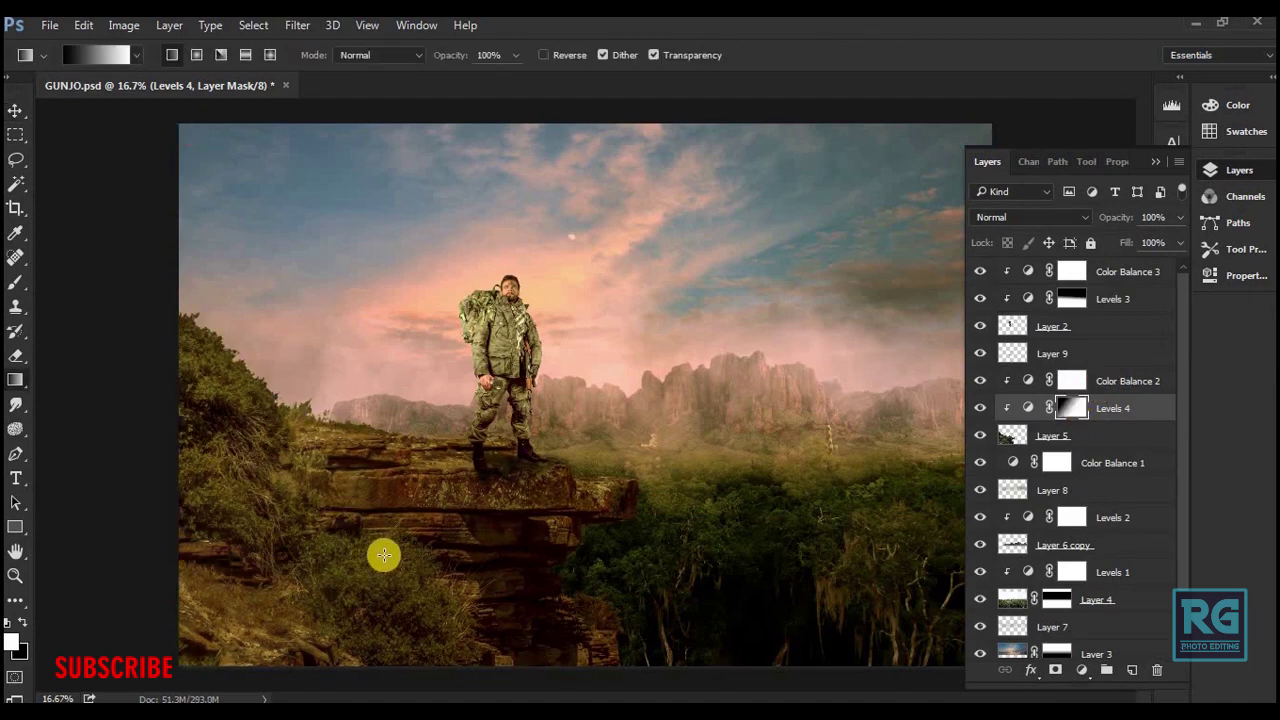
drag(293, 440, 676, 620)
drag(370, 467, 384, 622)
drag(330, 435, 337, 585)
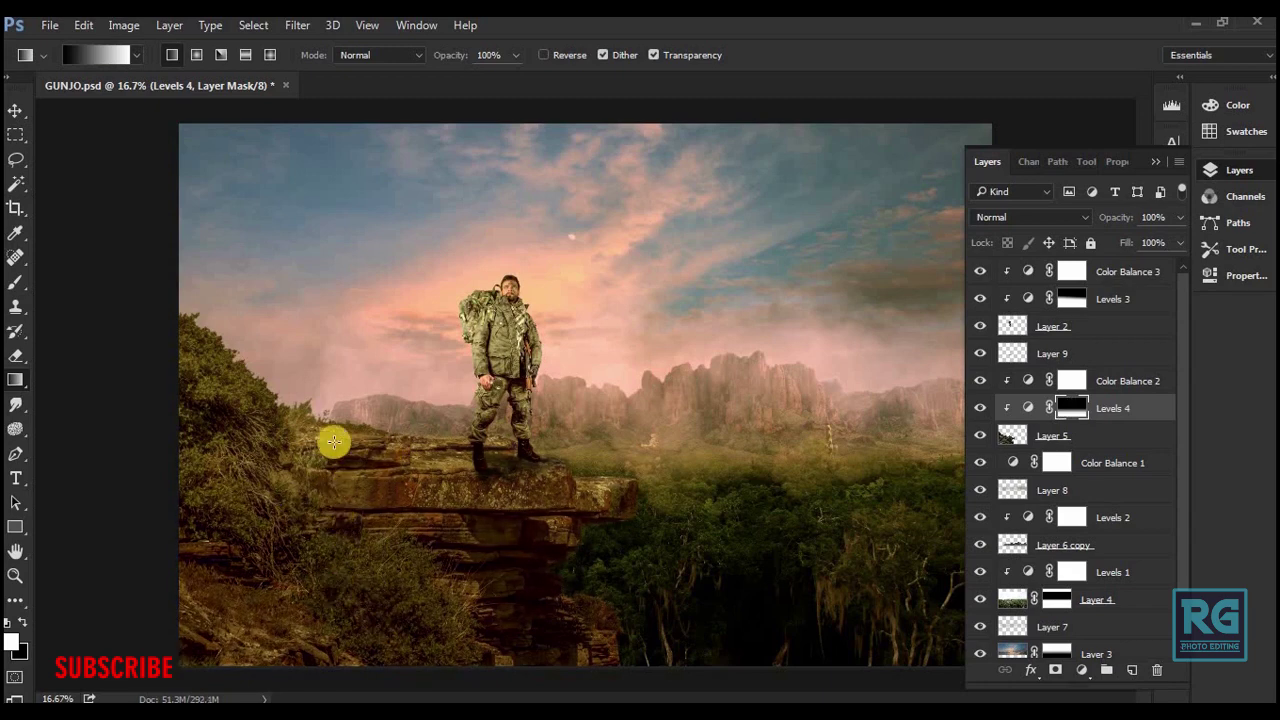
- Refine the mask gradient so it darkens the lower-left rocks and foliage
mouse_move(330, 440)
mouse_down()
mouse_move(334, 515)
mouse_move(254, 391)
mouse_move(297, 449)
mouse_up()
mouse_move(354, 526)
mouse_down()
mouse_move(370, 445)
mouse_move(411, 563)
mouse_up()
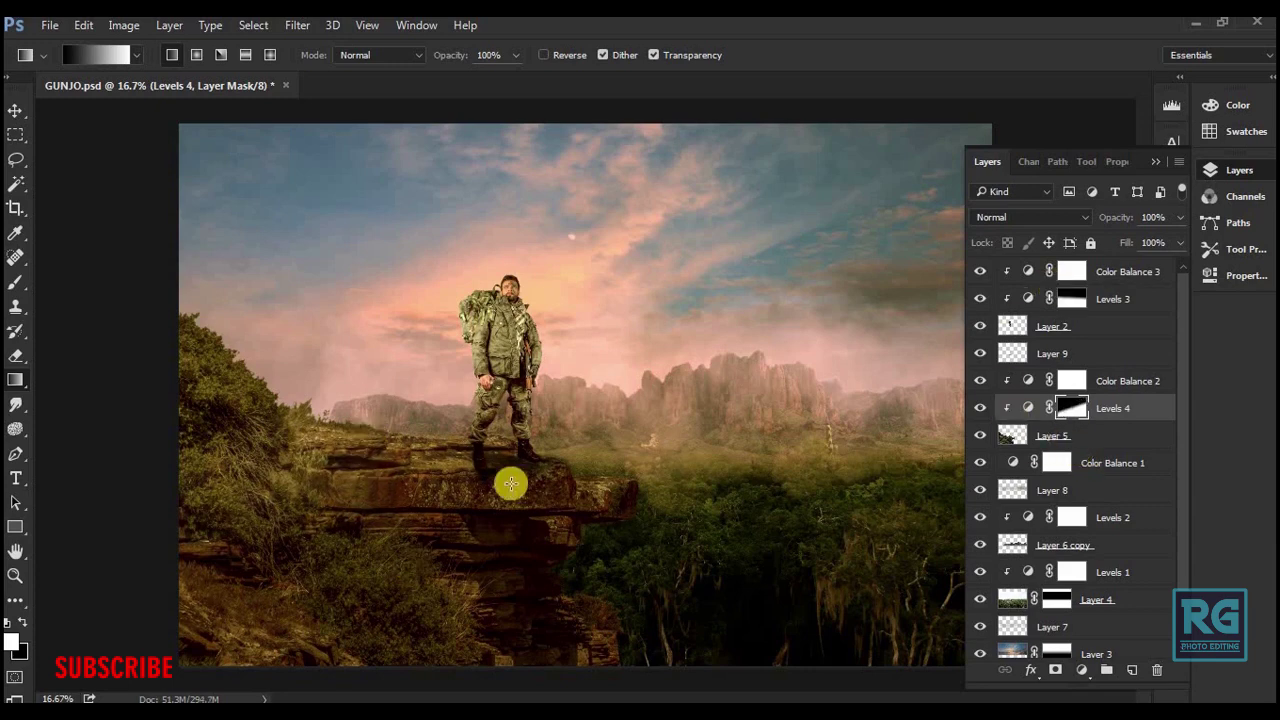
mouse_move(353, 446)
mouse_down()
mouse_move(356, 528)
mouse_move(345, 528)
mouse_up()
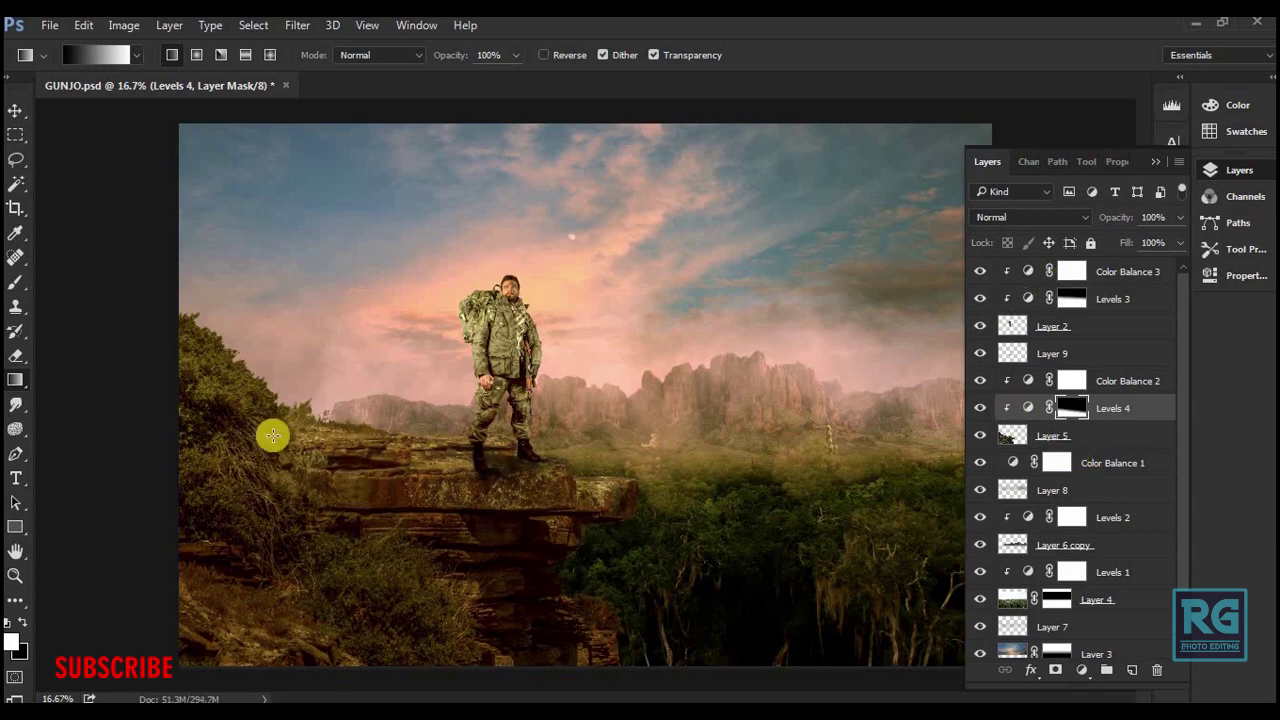
drag(273, 436, 335, 510)
drag(354, 446, 354, 525)
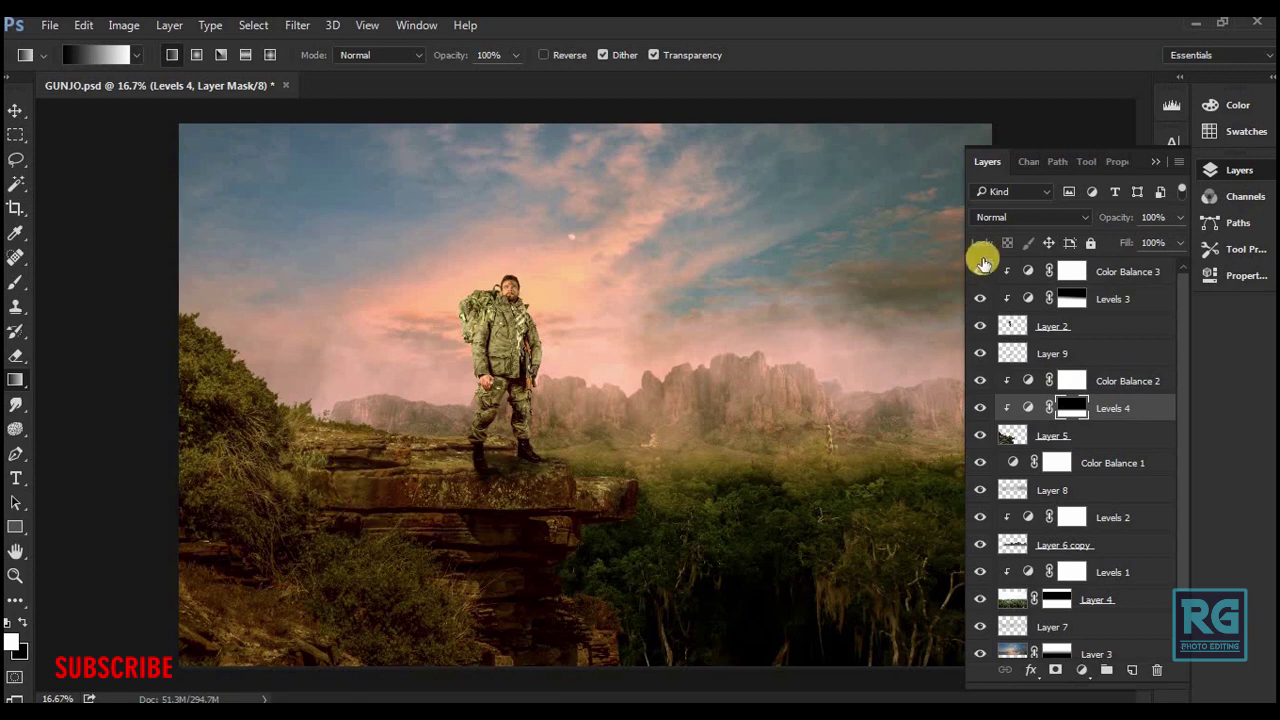
click(1090, 435)
click(1081, 669)
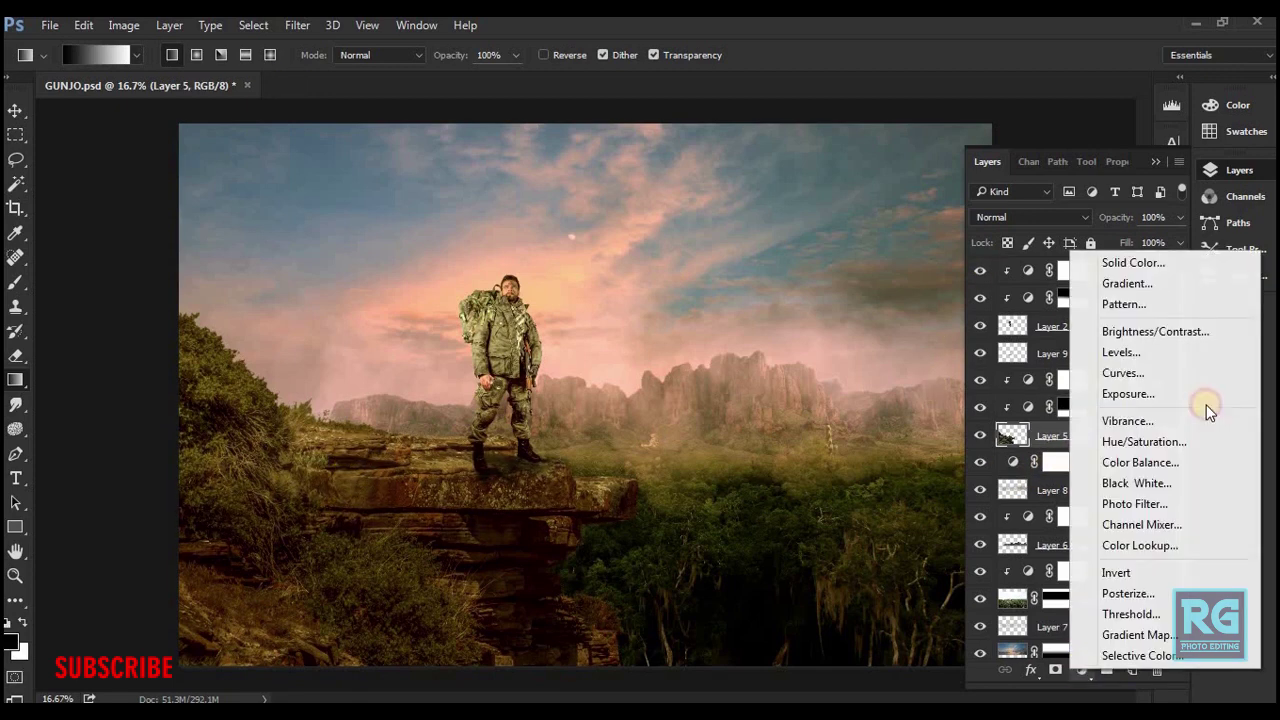
- Add a Curves adjustment above the rock layer with lowered highlights to dim the rocks
click(1123, 372)
drag(1158, 267, 1160, 301)
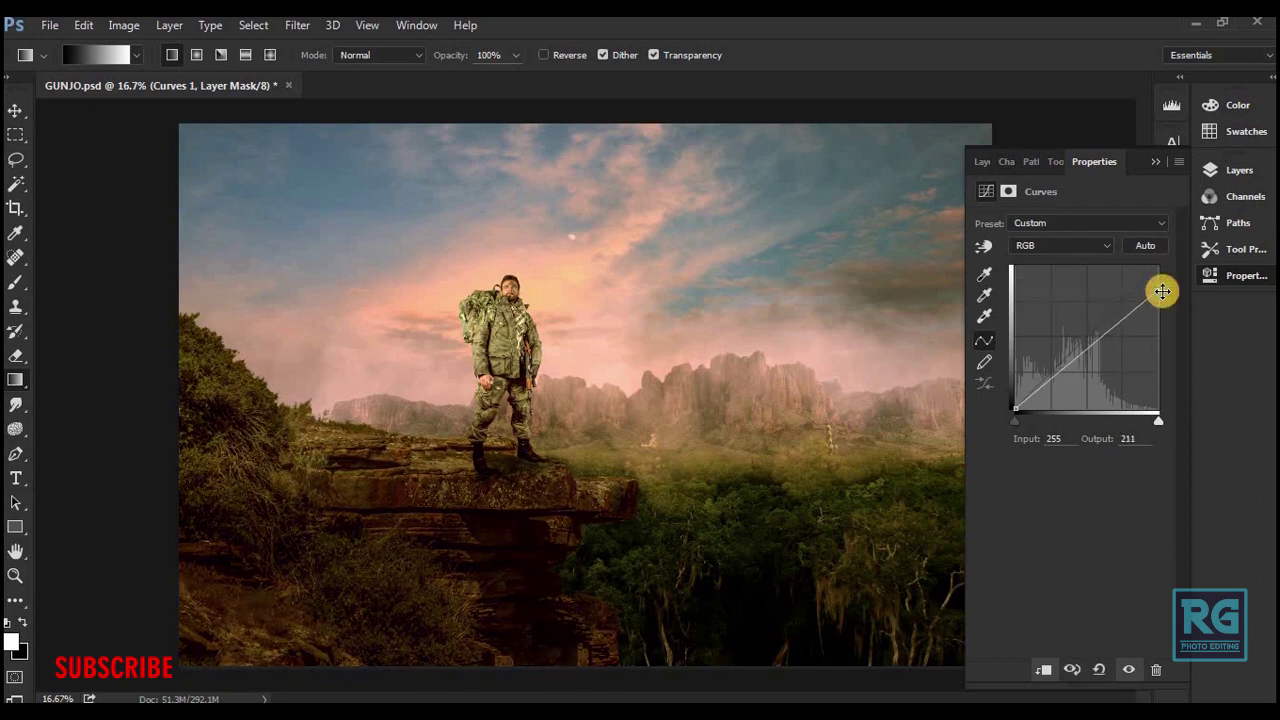
click(983, 161)
- Add a Curves 2 adjustment on the soldier's Layer 2 with lowered highlights
click(1077, 330)
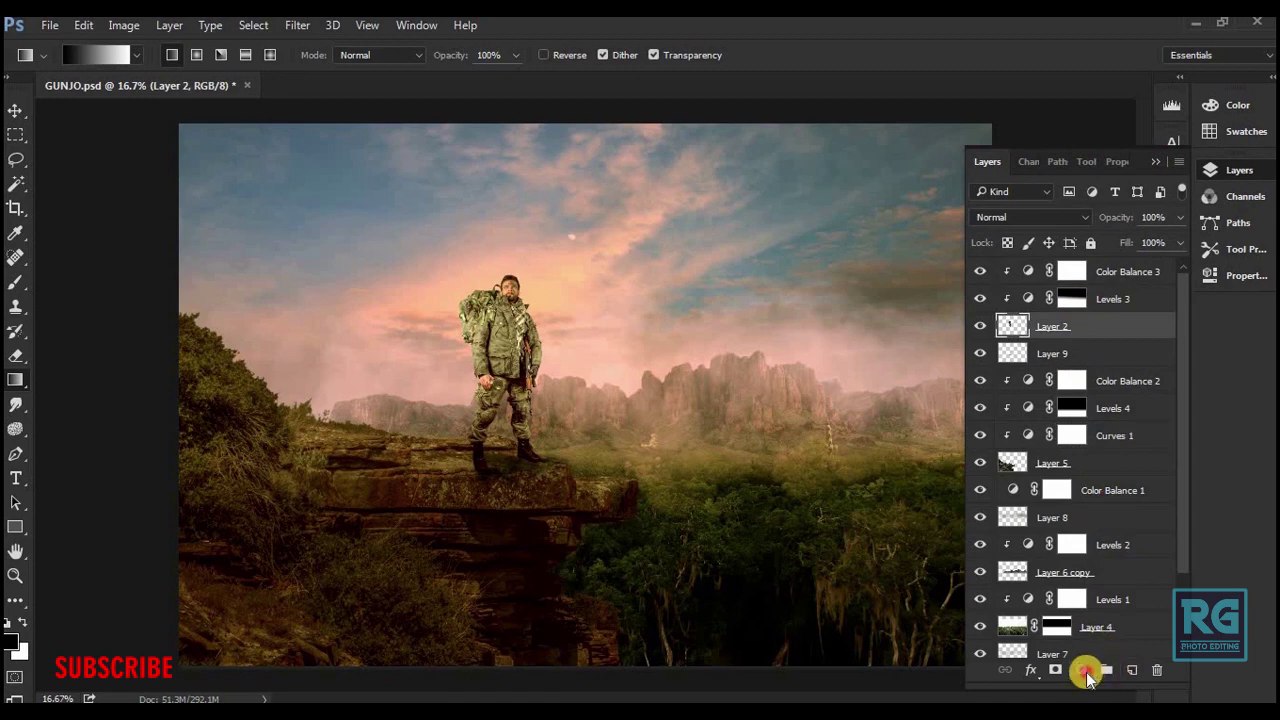
click(1086, 671)
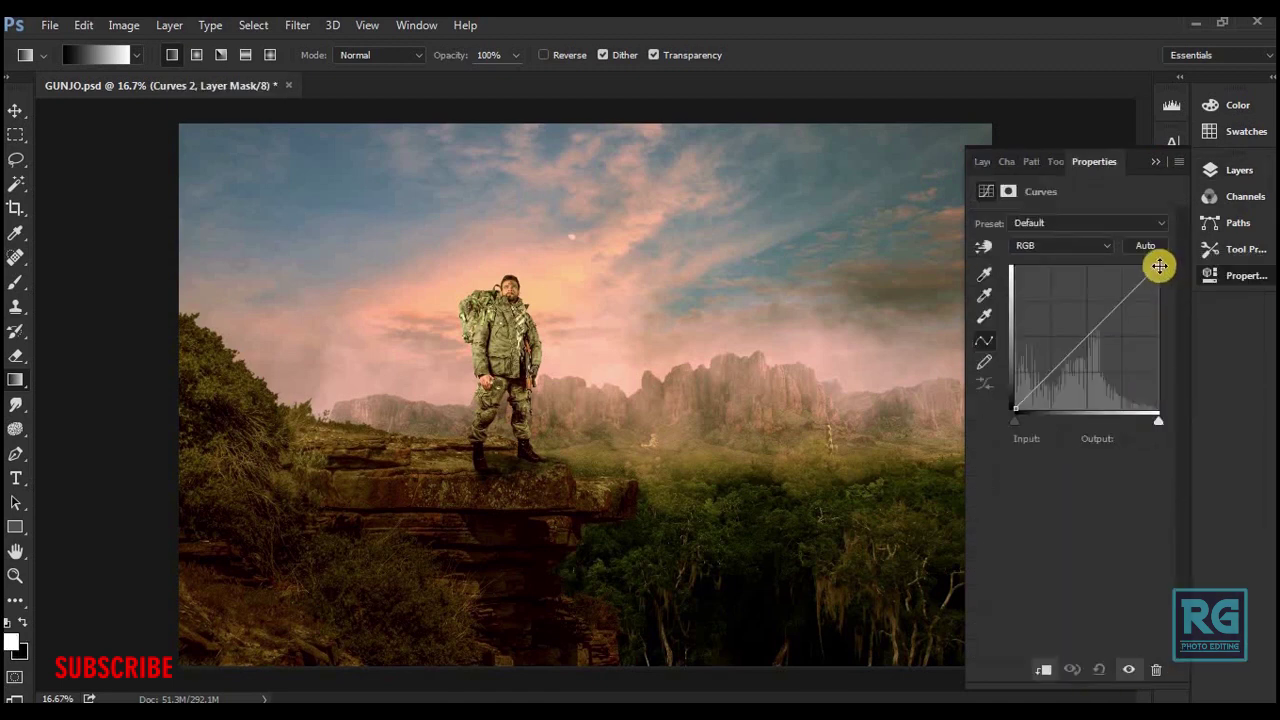
drag(1157, 268, 1160, 315)
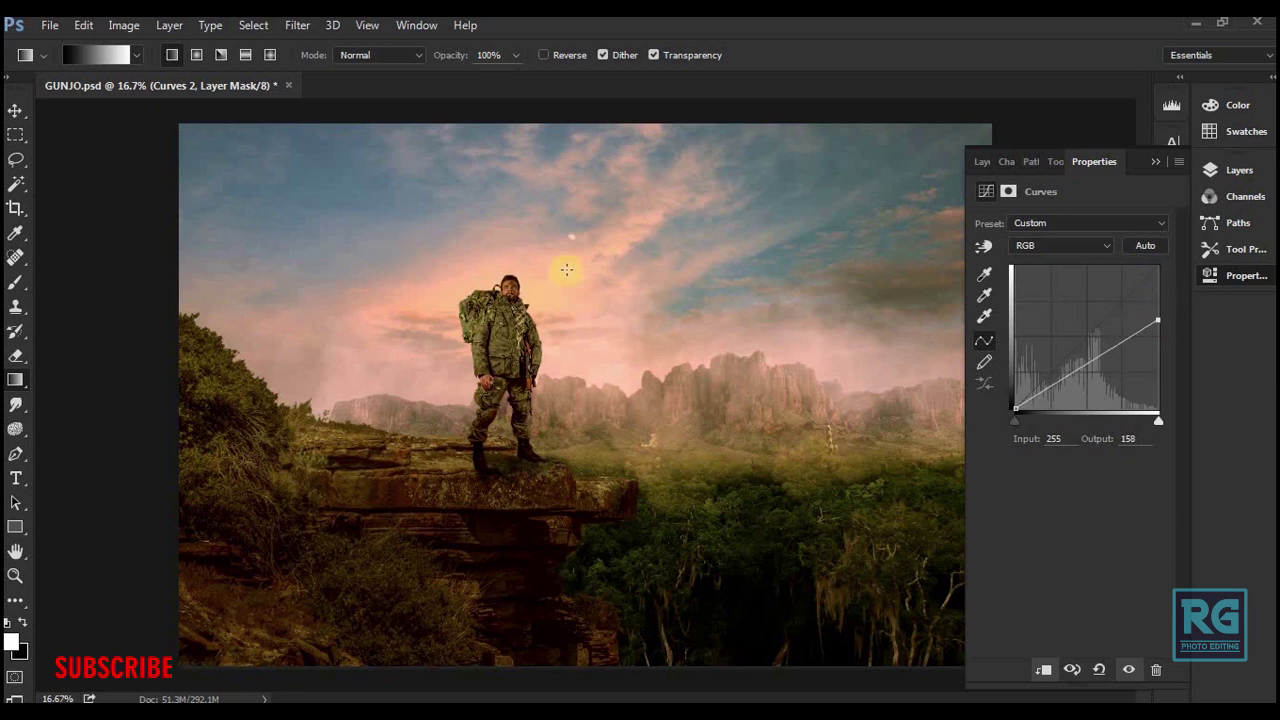
key(v)
- Paint the Curves 2 mask with a soft brush to restore brightness along the backpack's edge
click(983, 161)
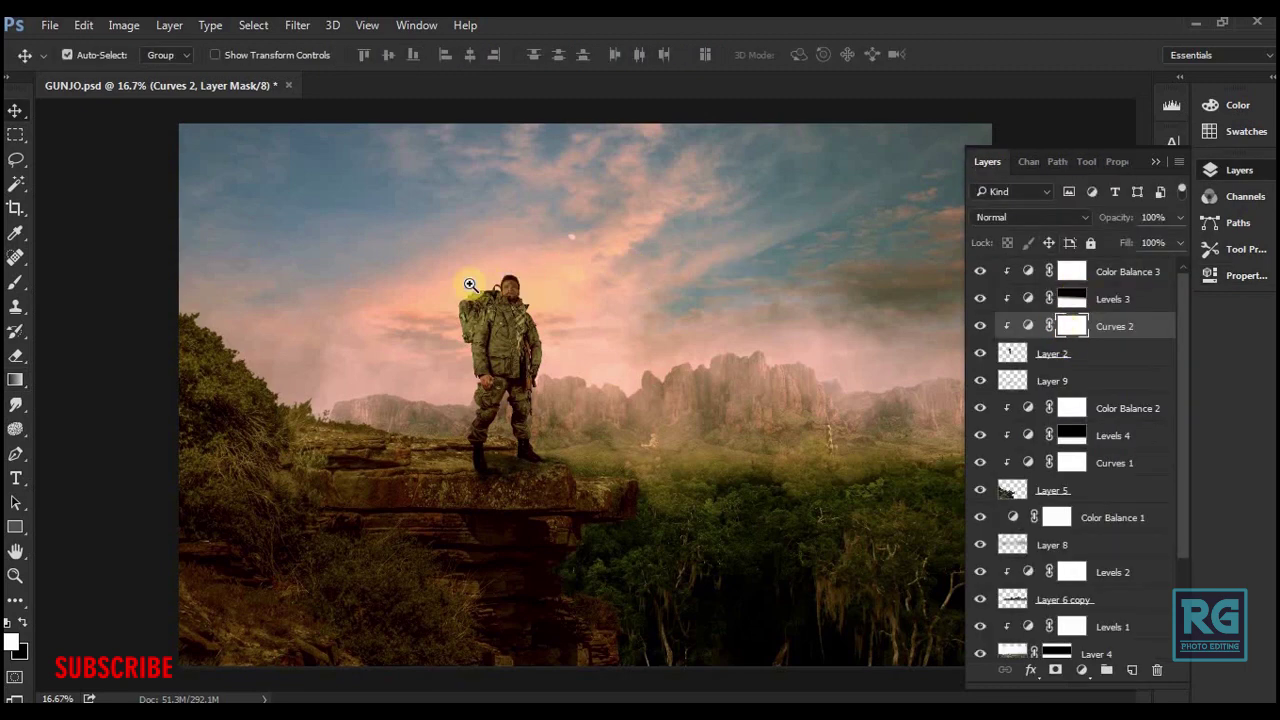
scroll(571, 391, up, 3)
scroll(594, 400, up, 2)
key(b)
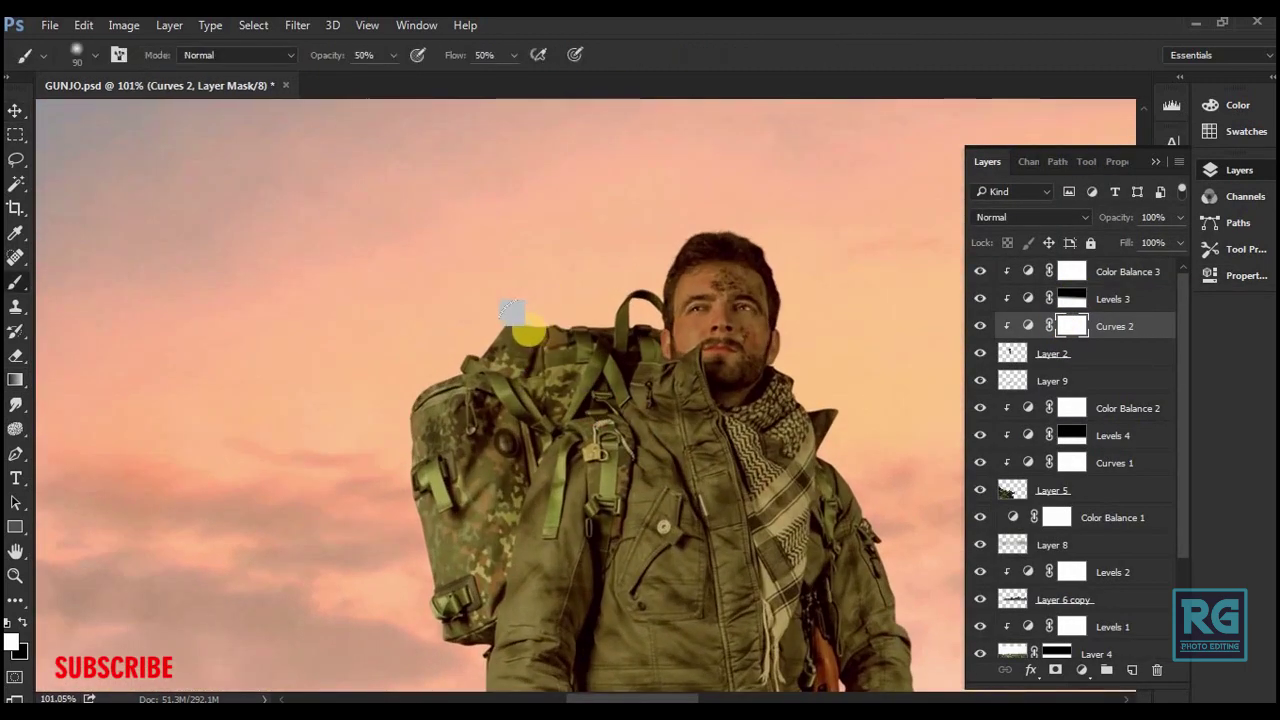
drag(472, 358, 492, 349)
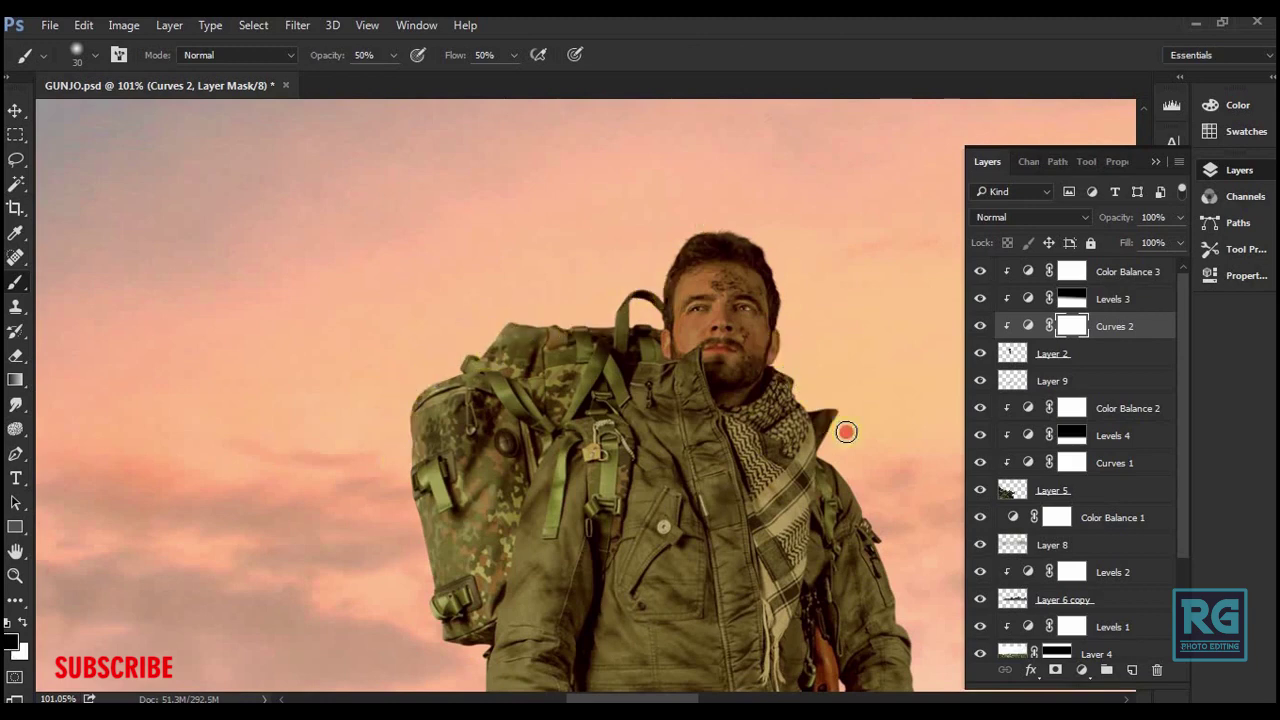
drag(846, 432, 680, 317)
scroll(880, 313, down, 5)
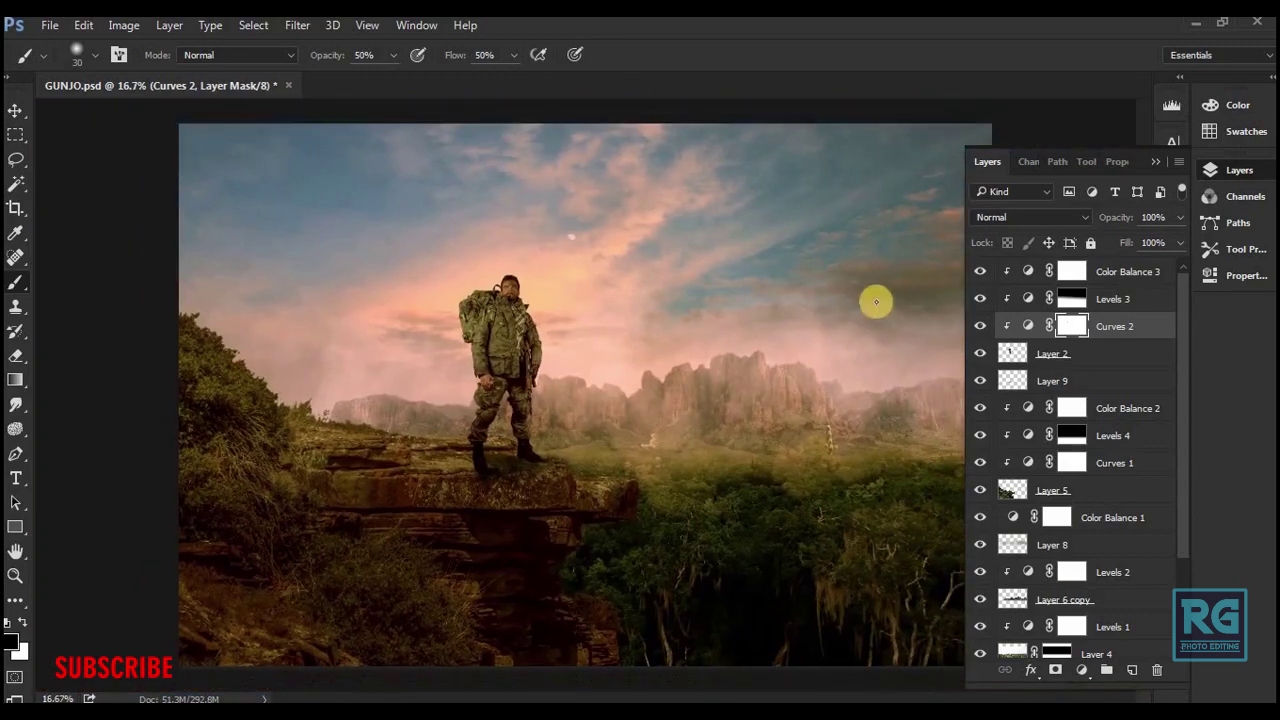
key(v)
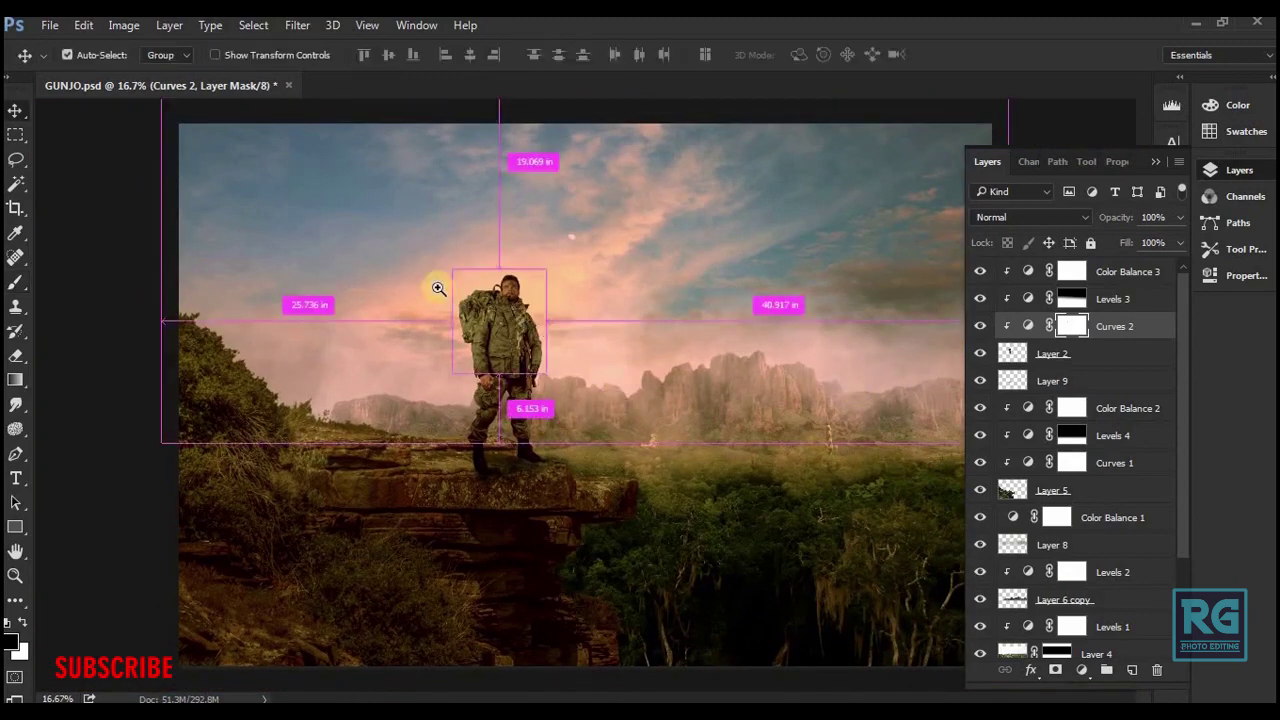
mouse_move(474, 311)
mouse_down()
mouse_move(580, 349)
mouse_move(418, 323)
mouse_move(444, 666)
mouse_move(457, 366)
mouse_move(462, 545)
mouse_up()
key(b)
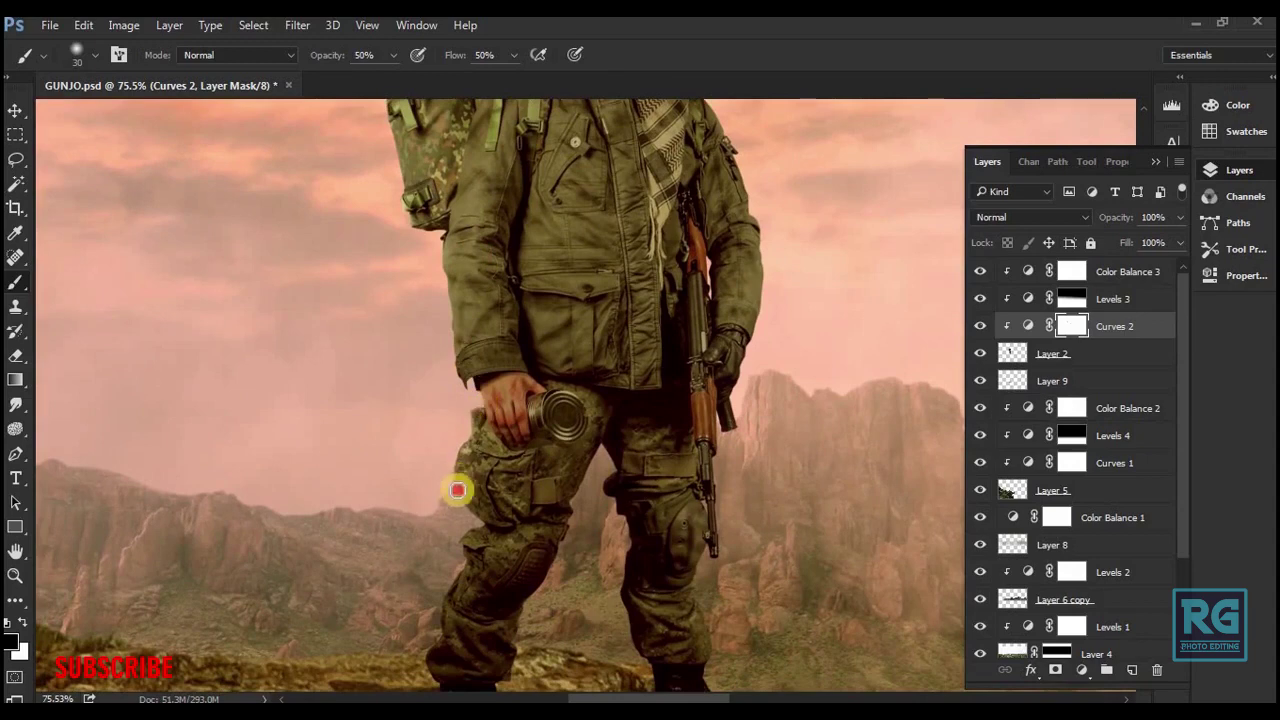
mouse_move(723, 600)
mouse_down()
mouse_move(670, 501)
mouse_move(666, 374)
mouse_move(693, 293)
mouse_up()
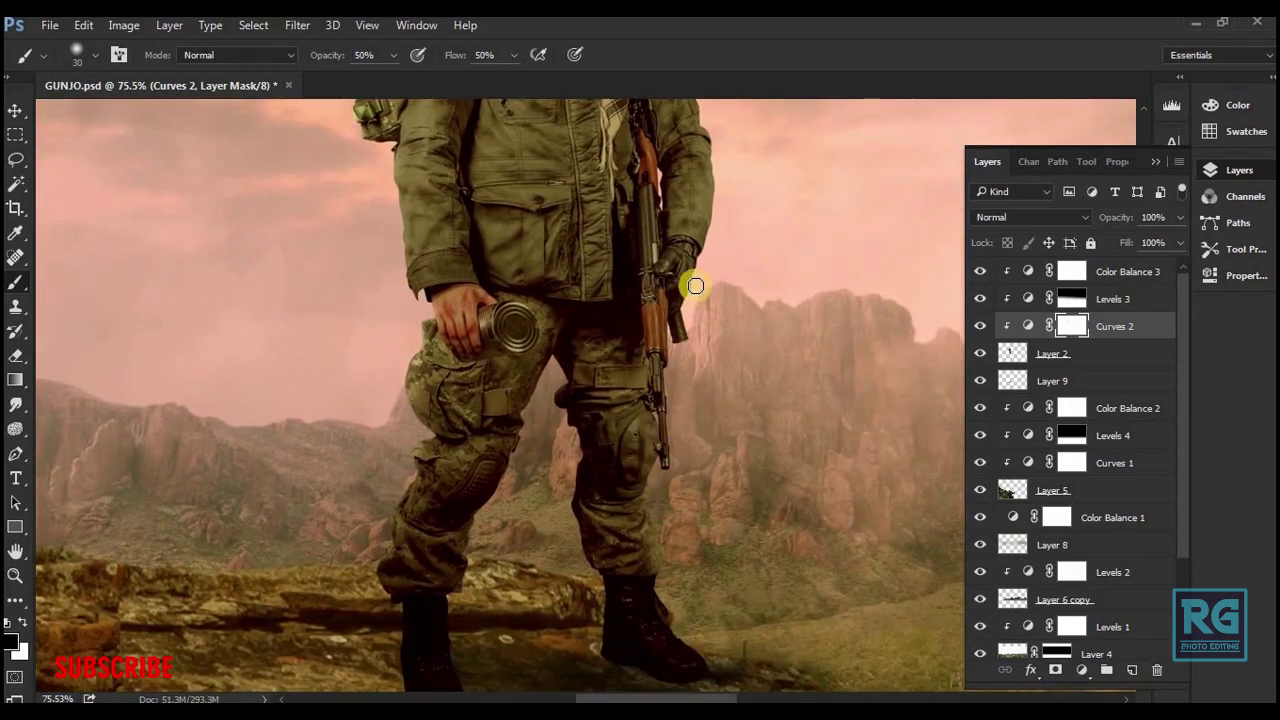
drag(723, 153, 726, 386)
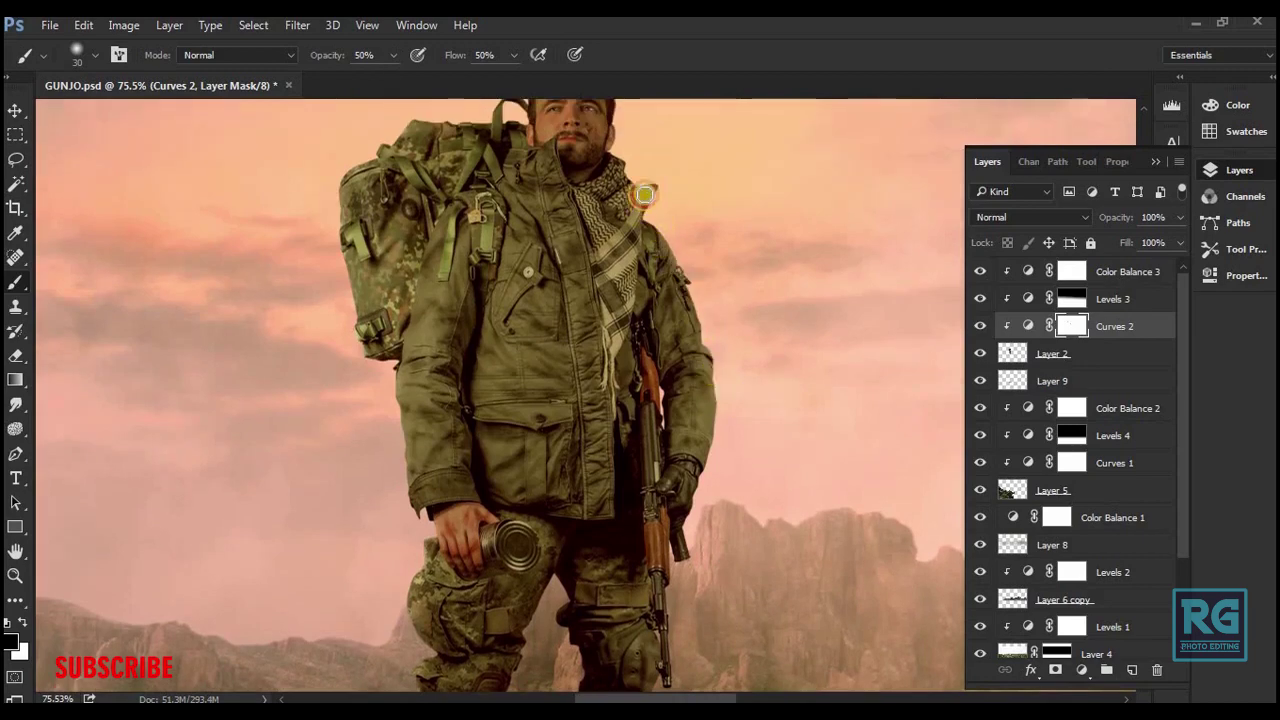
drag(617, 145, 606, 212)
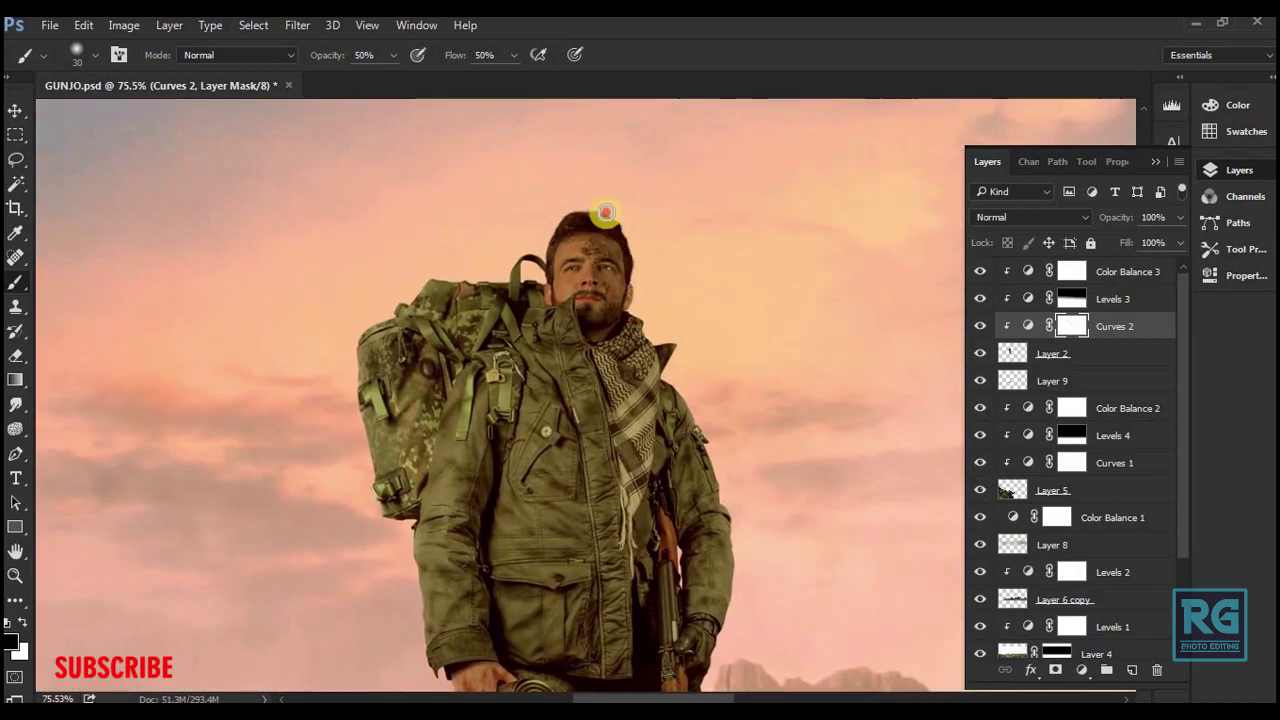
- Fit the whole composition in the window and save GUNJO.psd
key(ctrl+0)
key(ctrl+s)
key(v)
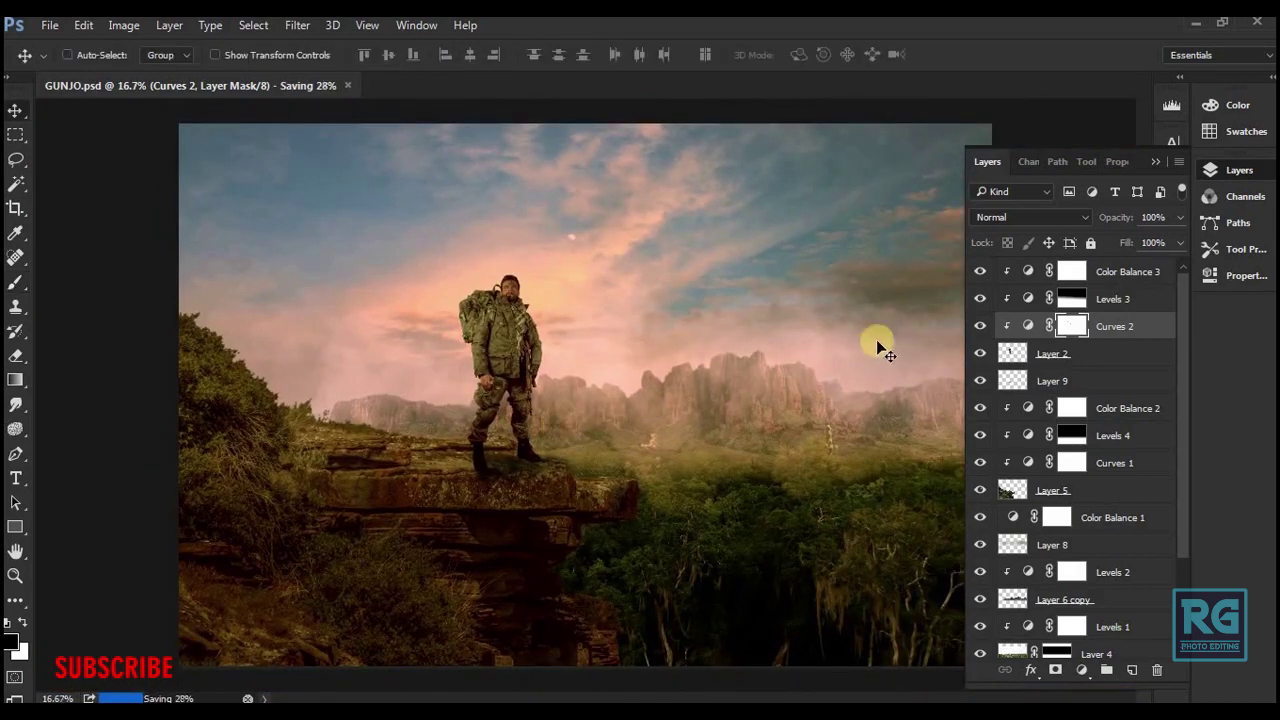
- Create a new Layer 10 above Color Balance 3
click(1100, 271)
key(ctrl+shift+n)
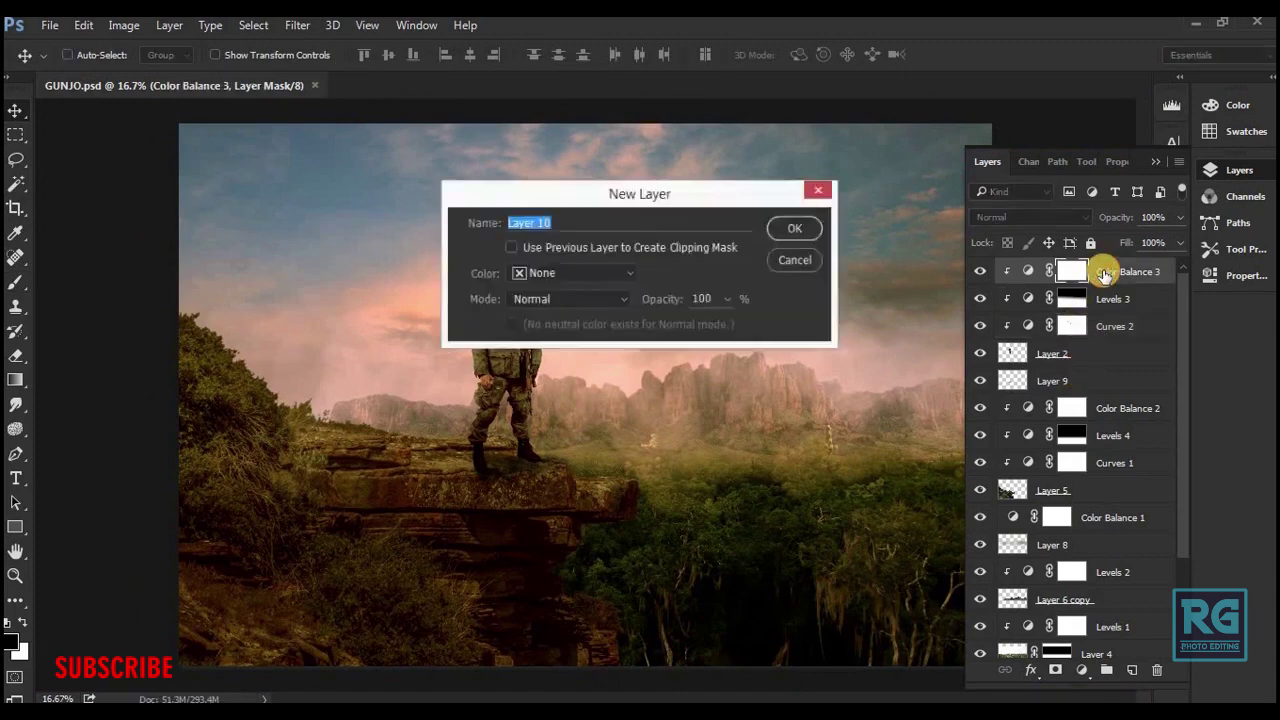
key(Return)
- Set up a 1200 px soft brush at 20% opacity, undoing a trial haze stroke
key(b)
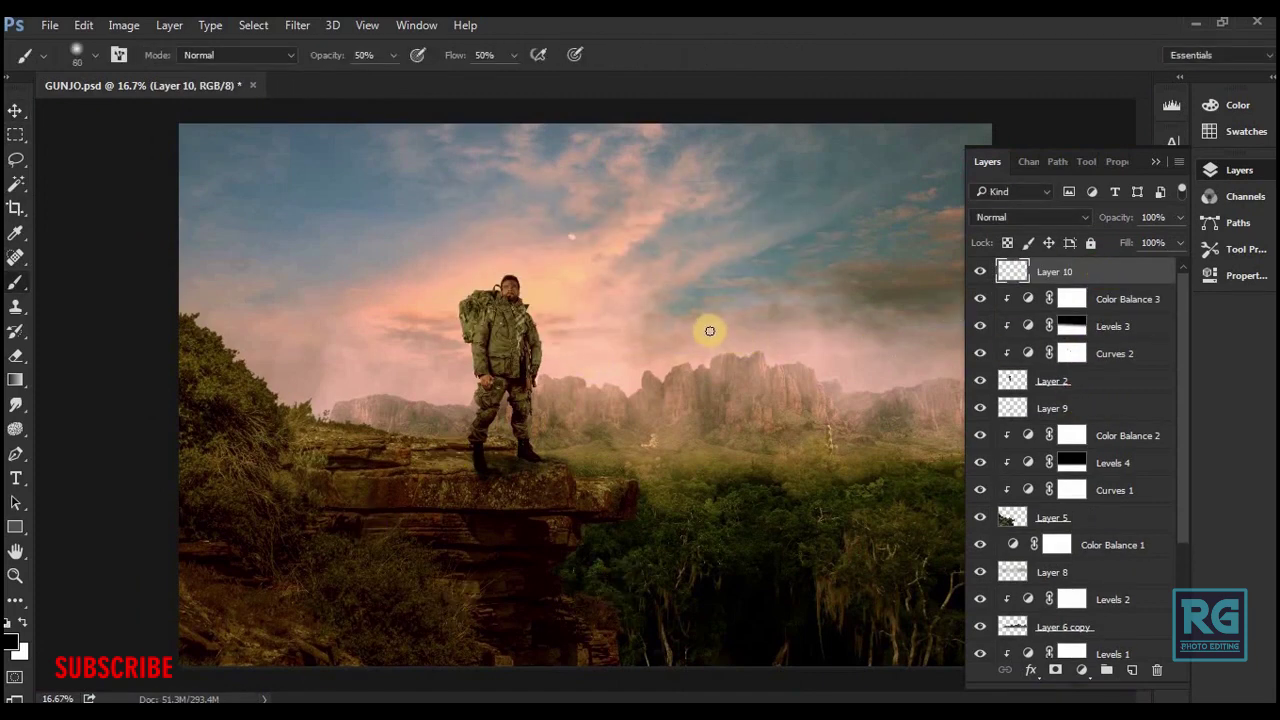
key(bracketright)
key(bracketright)
key(bracketright)
click(846, 568)
key(Return)
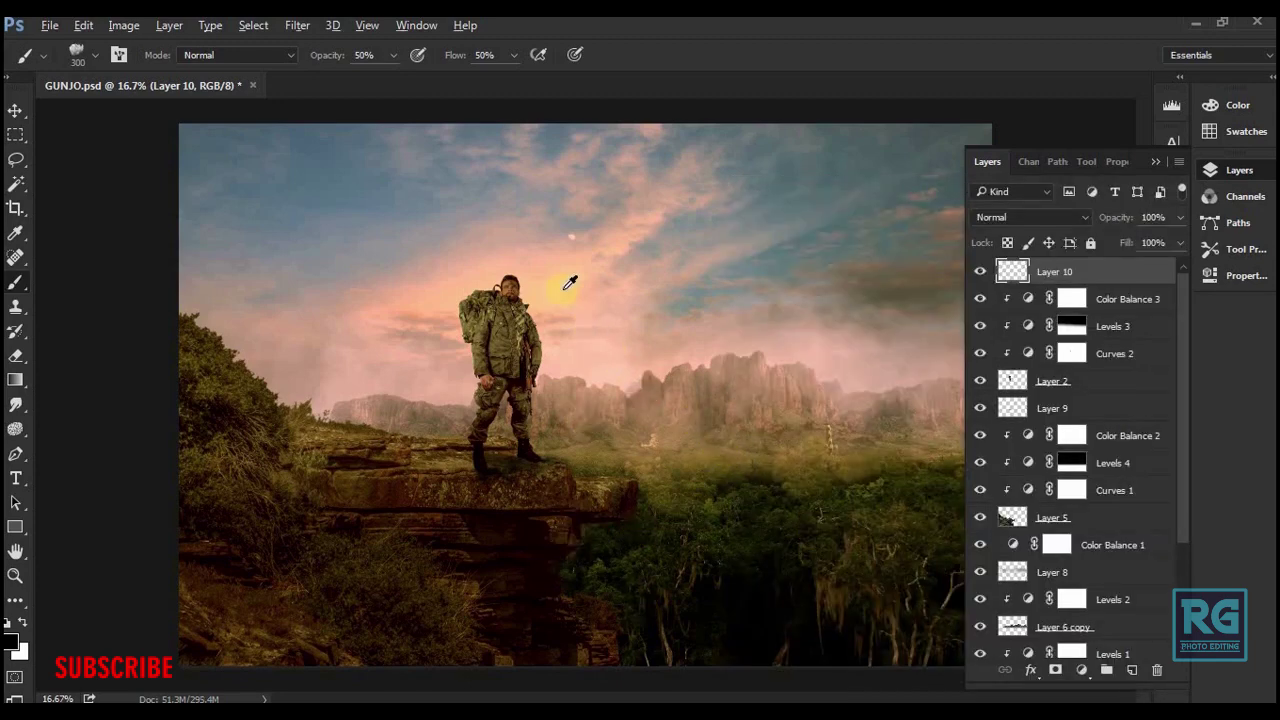
key(bracketright)
key(bracketright)
key(bracketright)
drag(330, 505, 602, 520)
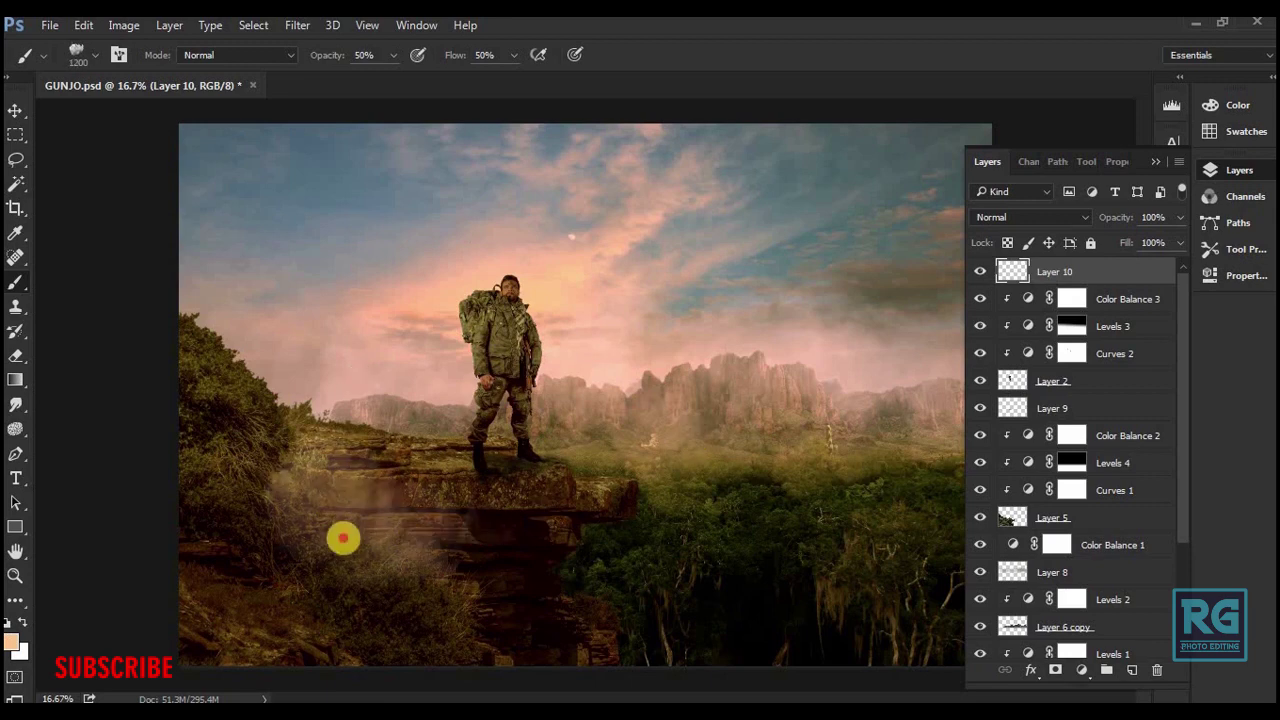
key(ctrl+alt+z)
key(ctrl+alt+z)
key(ctrl+alt+z)
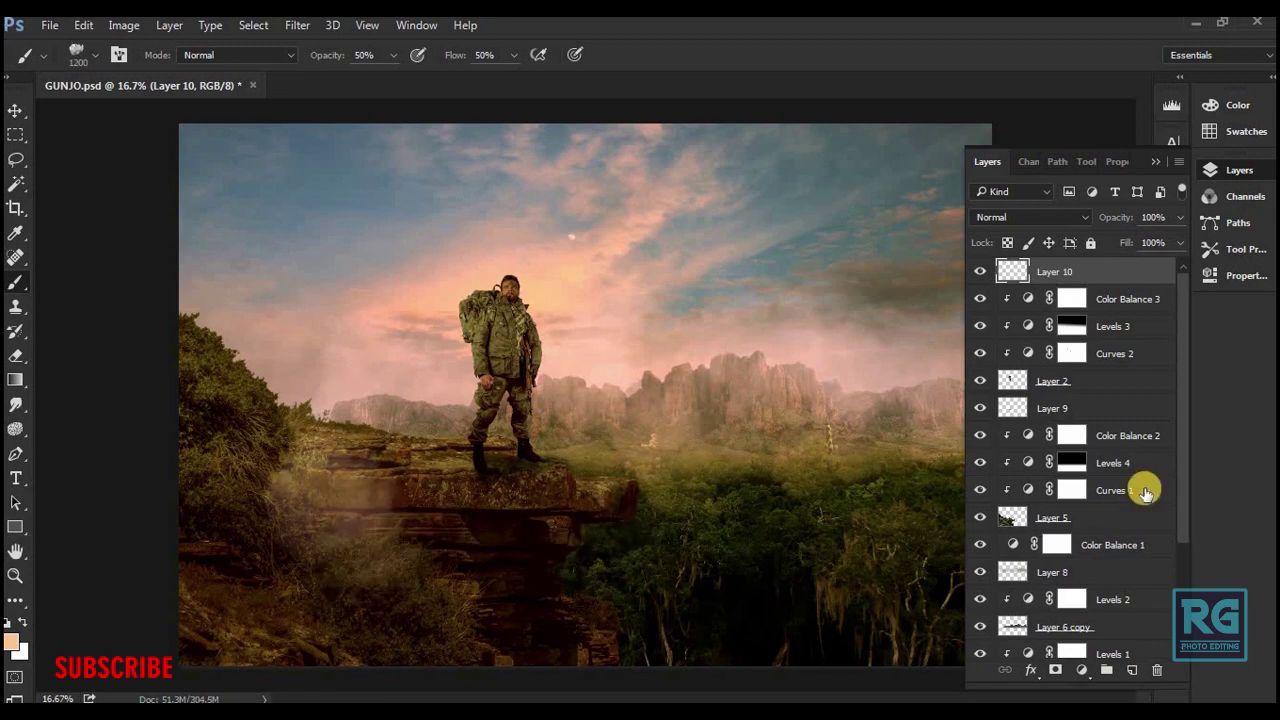
key(ctrl+alt+z)
key(ctrl+a)
key(ctrl+d)
key(Return)
key(Return)
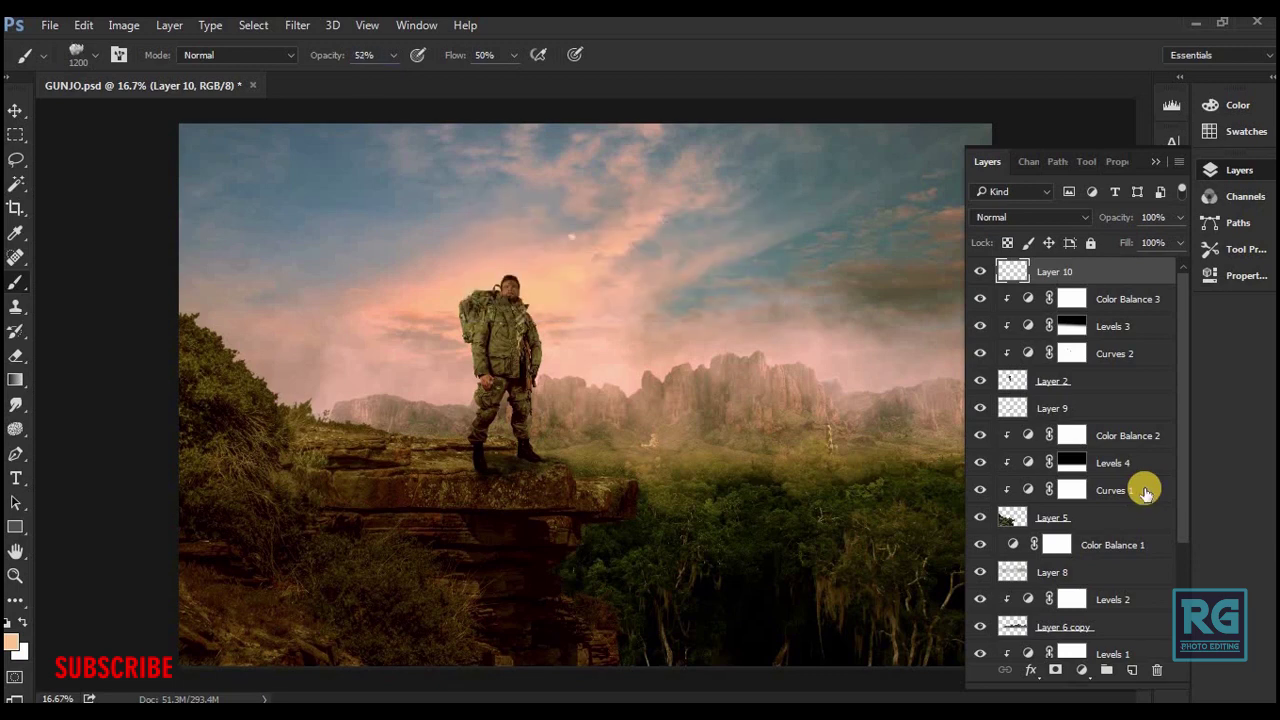
key(2)
- Paint soft haze across the rock ledge, lower rocks and lower forest
drag(329, 480, 495, 500)
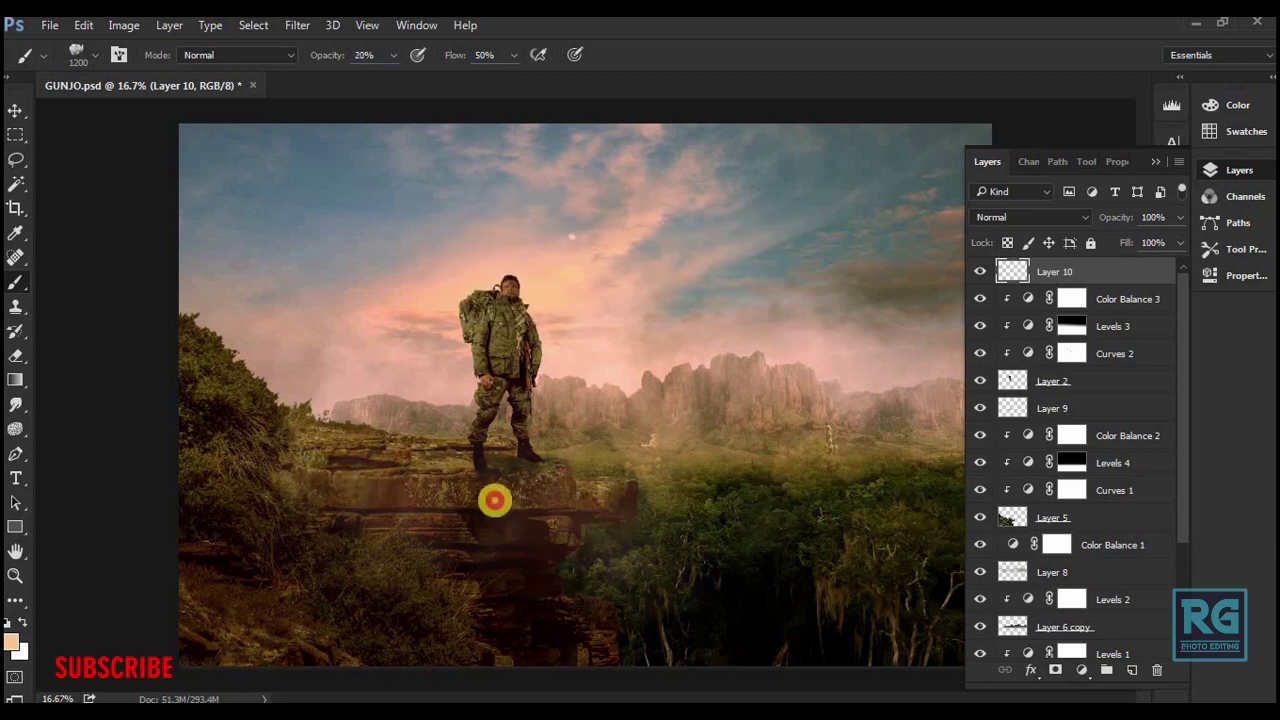
drag(180, 517, 552, 557)
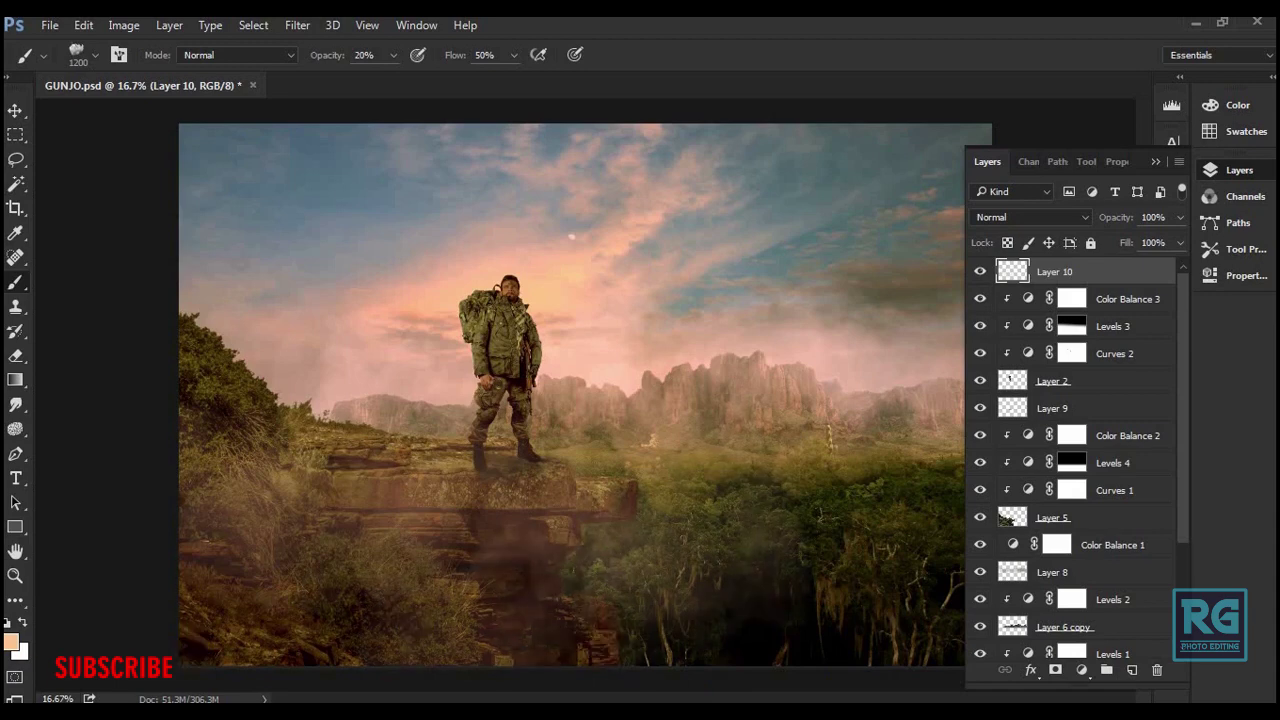
drag(190, 600, 569, 669)
mouse_move(606, 529)
mouse_down()
mouse_move(760, 595)
mouse_move(560, 600)
mouse_up()
key(Tab)
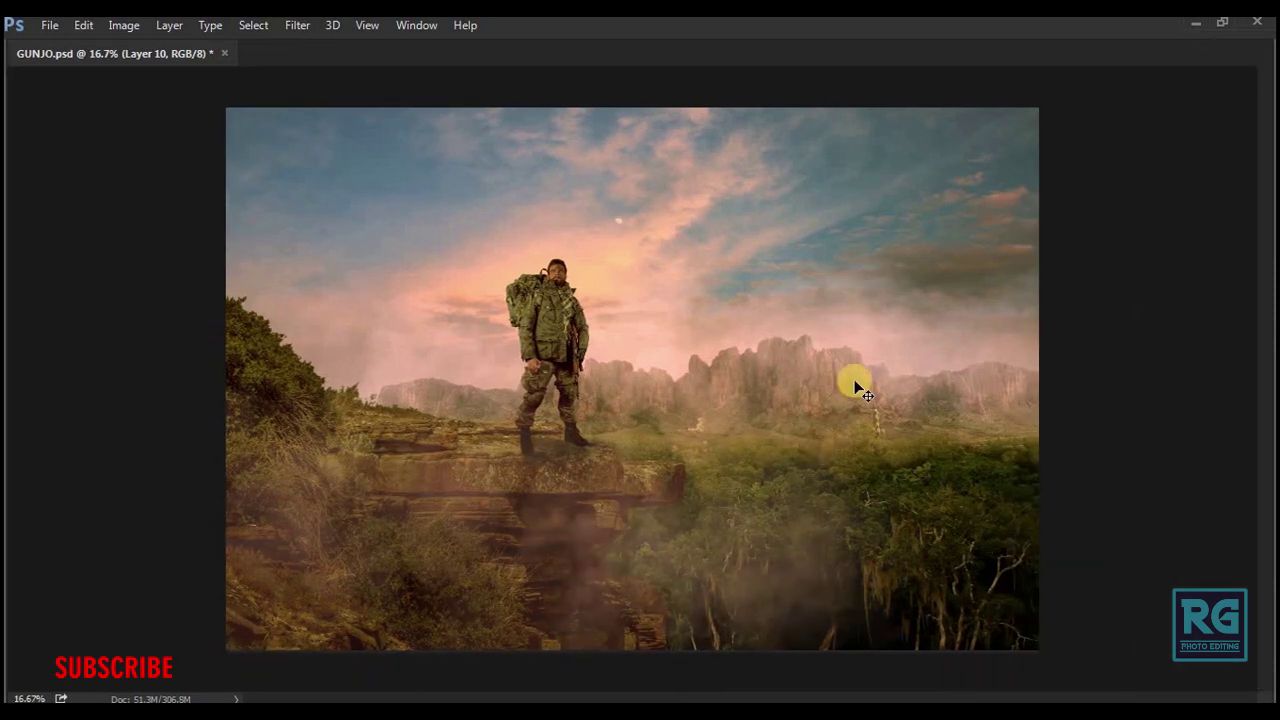
- Save GUNJO.psd, then zoom in on the soldier
key(ctrl+s)
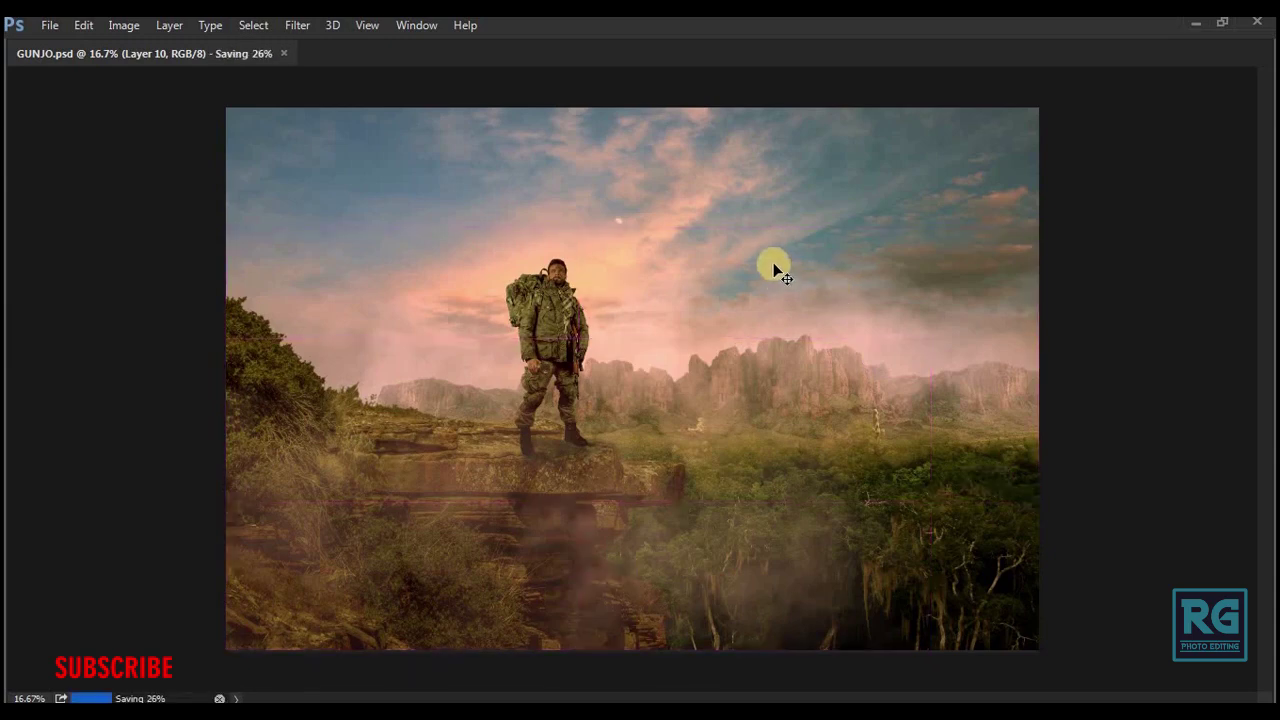
mouse_move(600, 309)
mouse_down()
mouse_move(679, 385)
mouse_move(669, 403)
mouse_up()
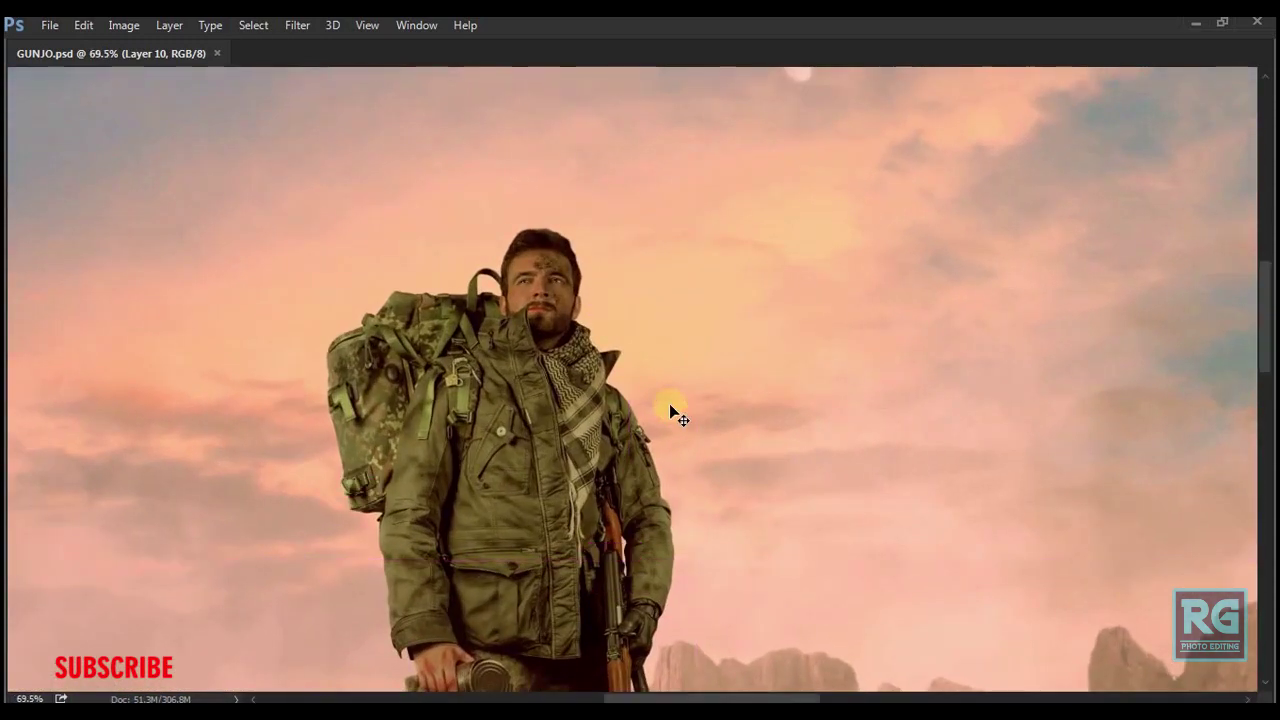
key(Tab)
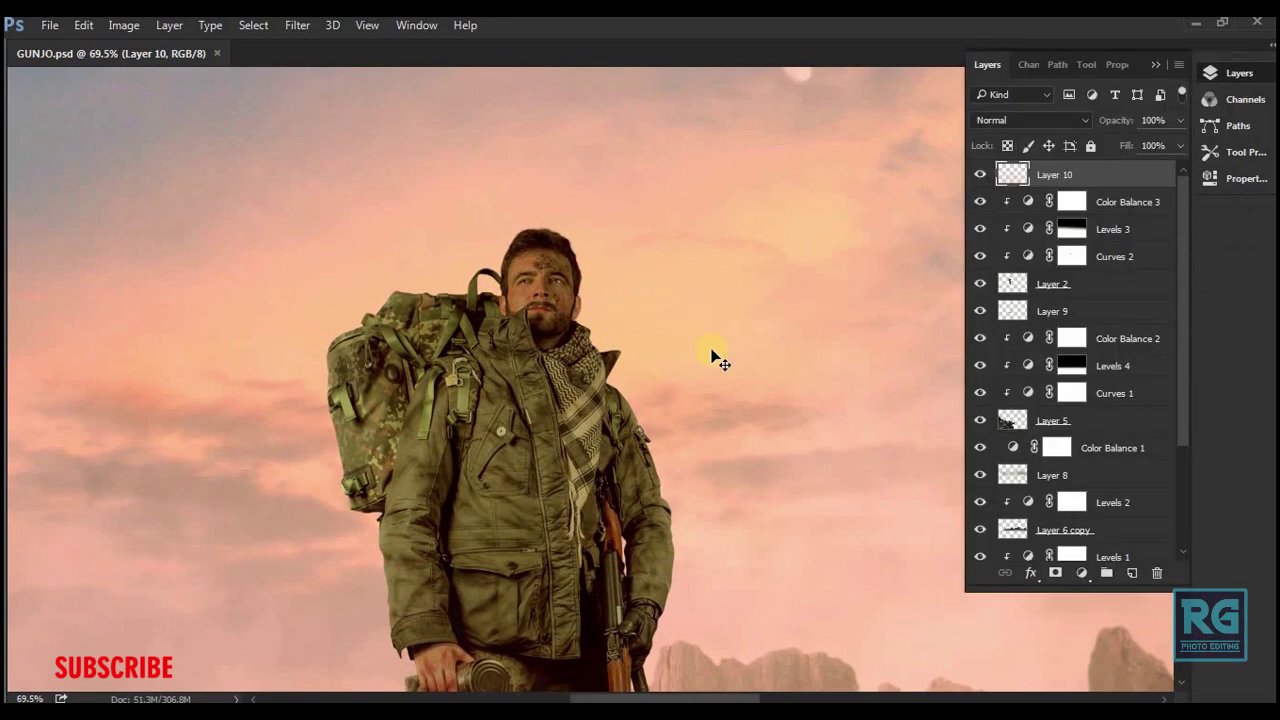
- Add Layer 11 clipped above Color Balance 3, filled with 50% gray and set to Overlay
click(1120, 203)
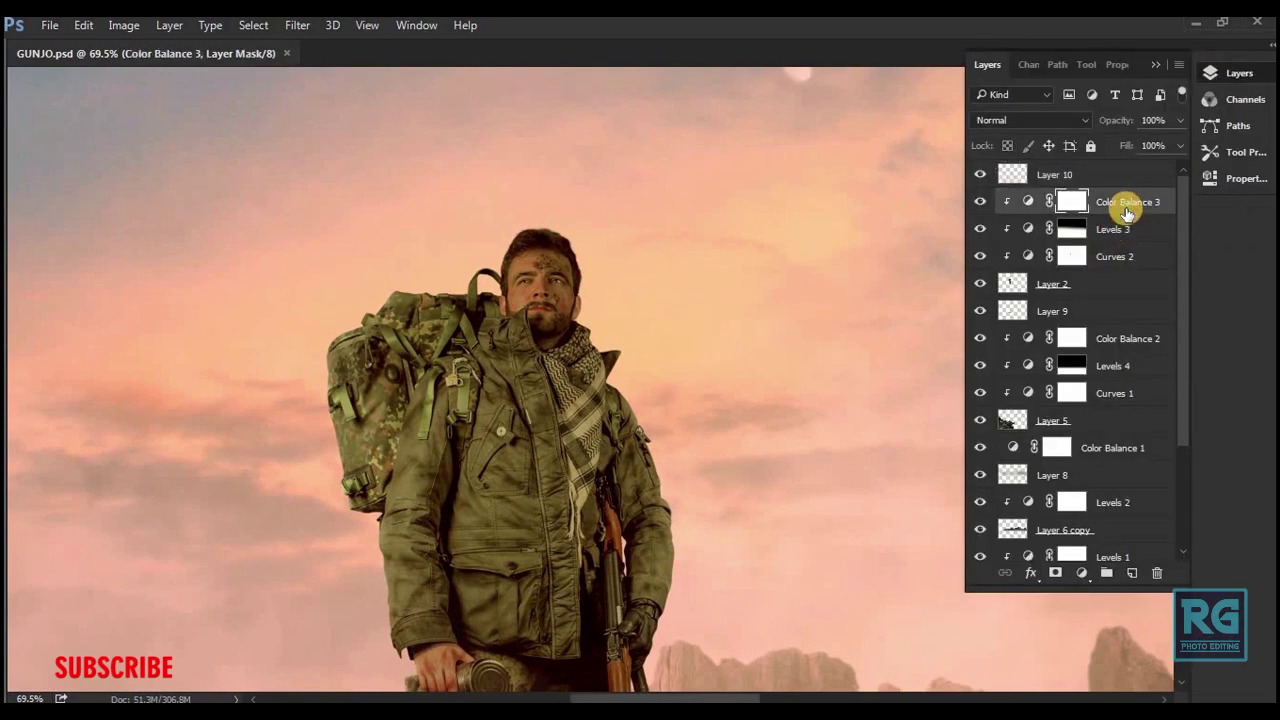
click(1131, 572)
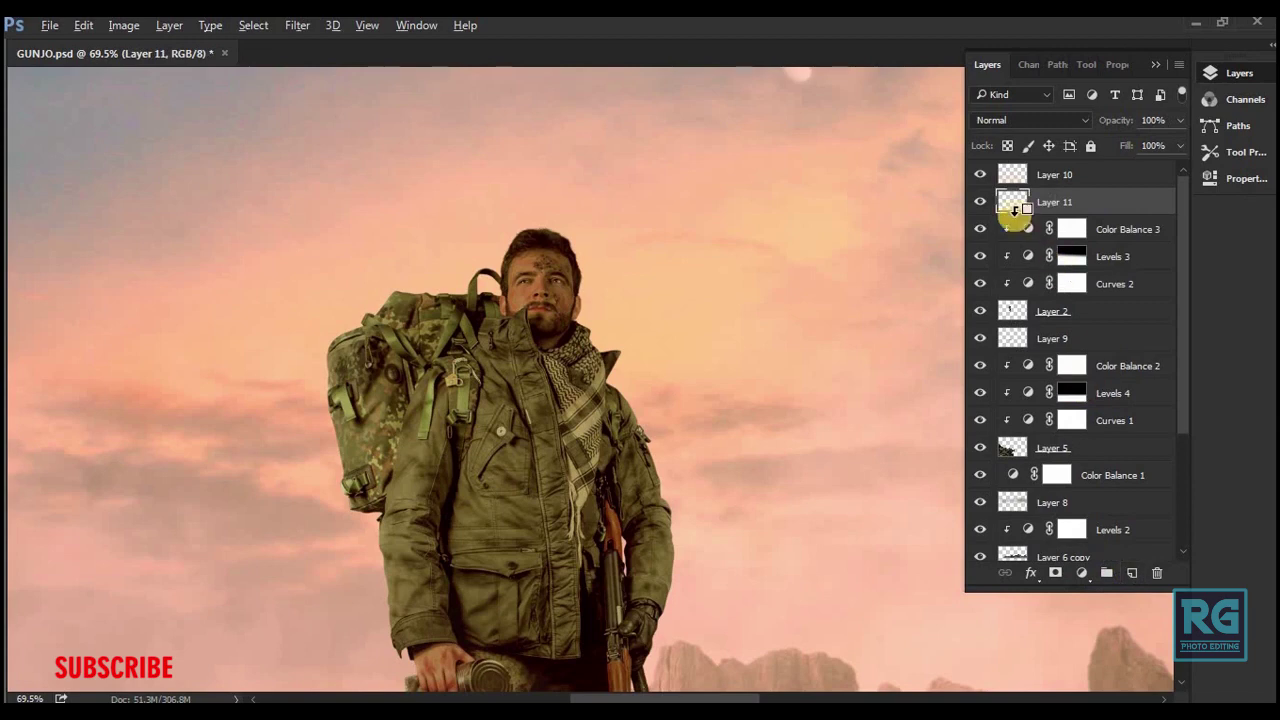
key(shift+F5)
key(Return)
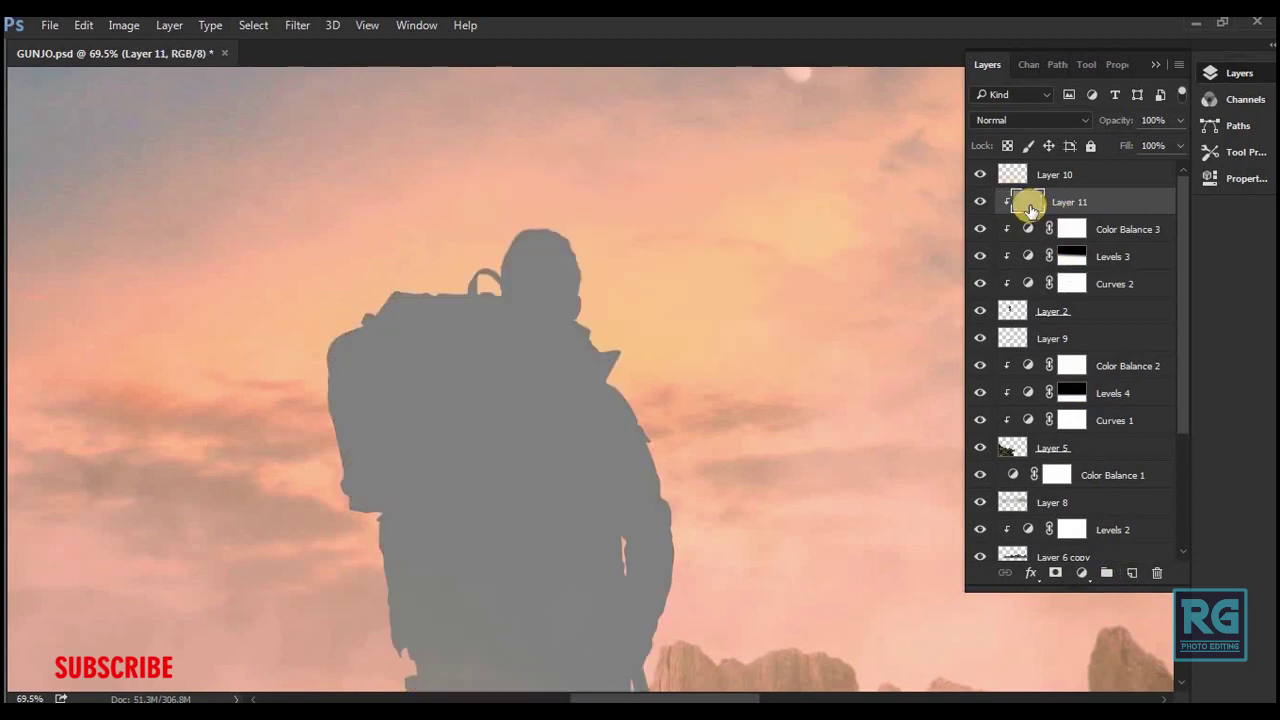
click(1036, 121)
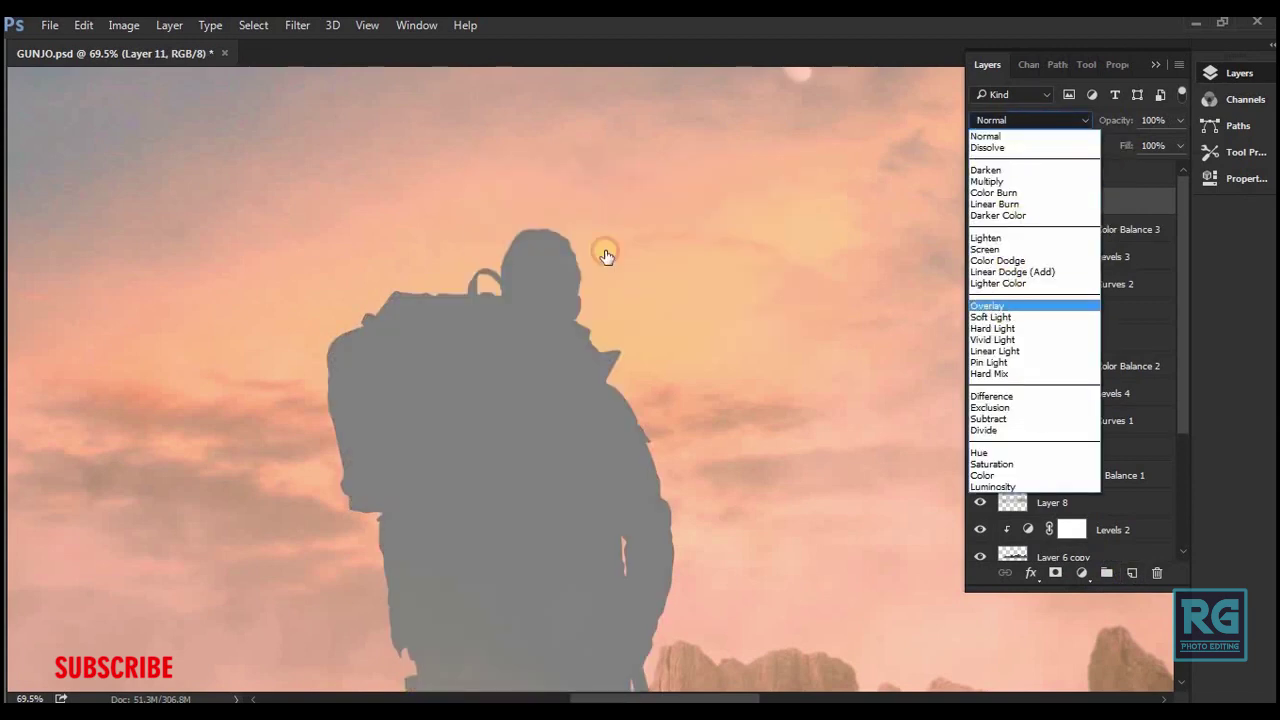
click(1000, 297)
key(Tab)
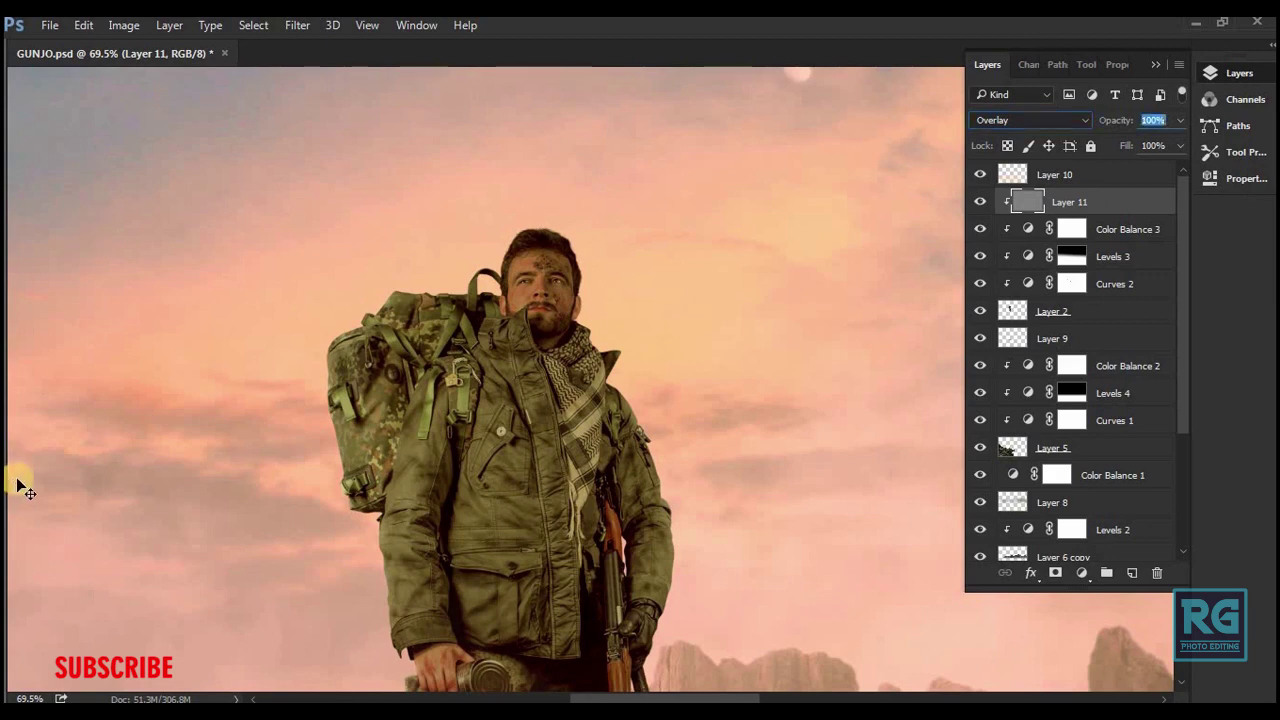
key(Tab)
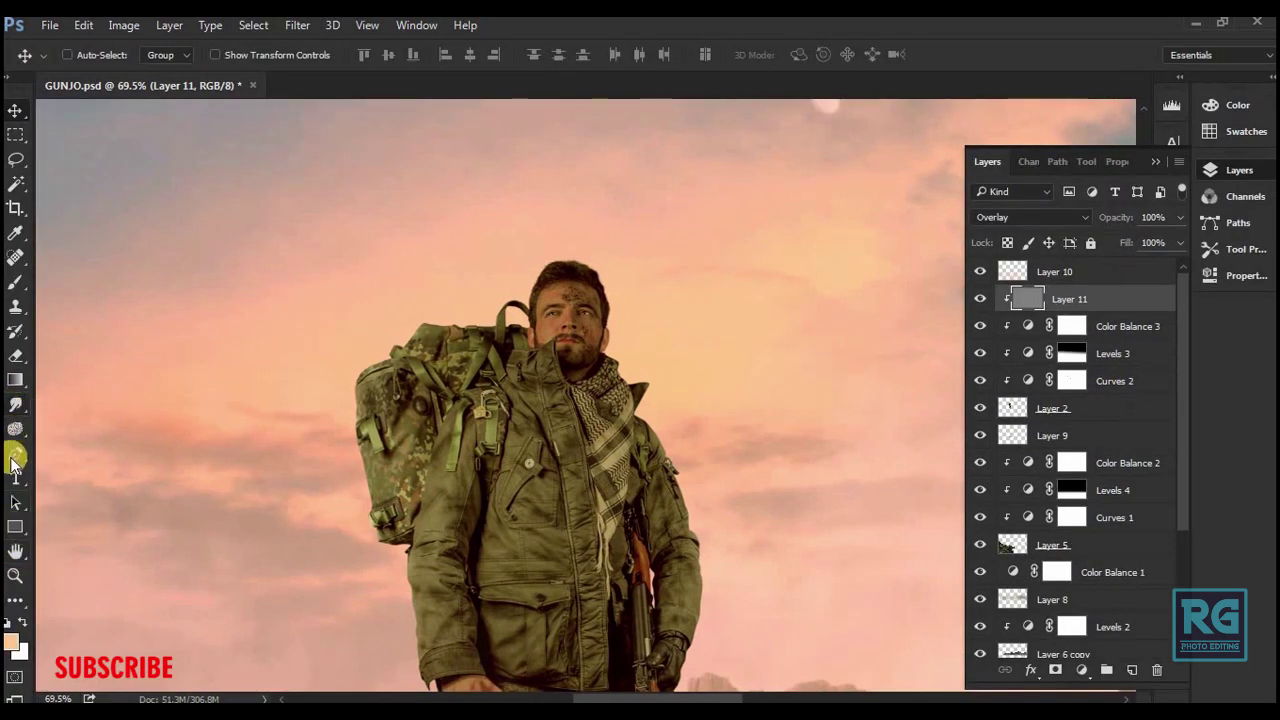
- Stroke the soldier's cheek with a desaturating tool at high zoom, then fit the view
click(15, 429)
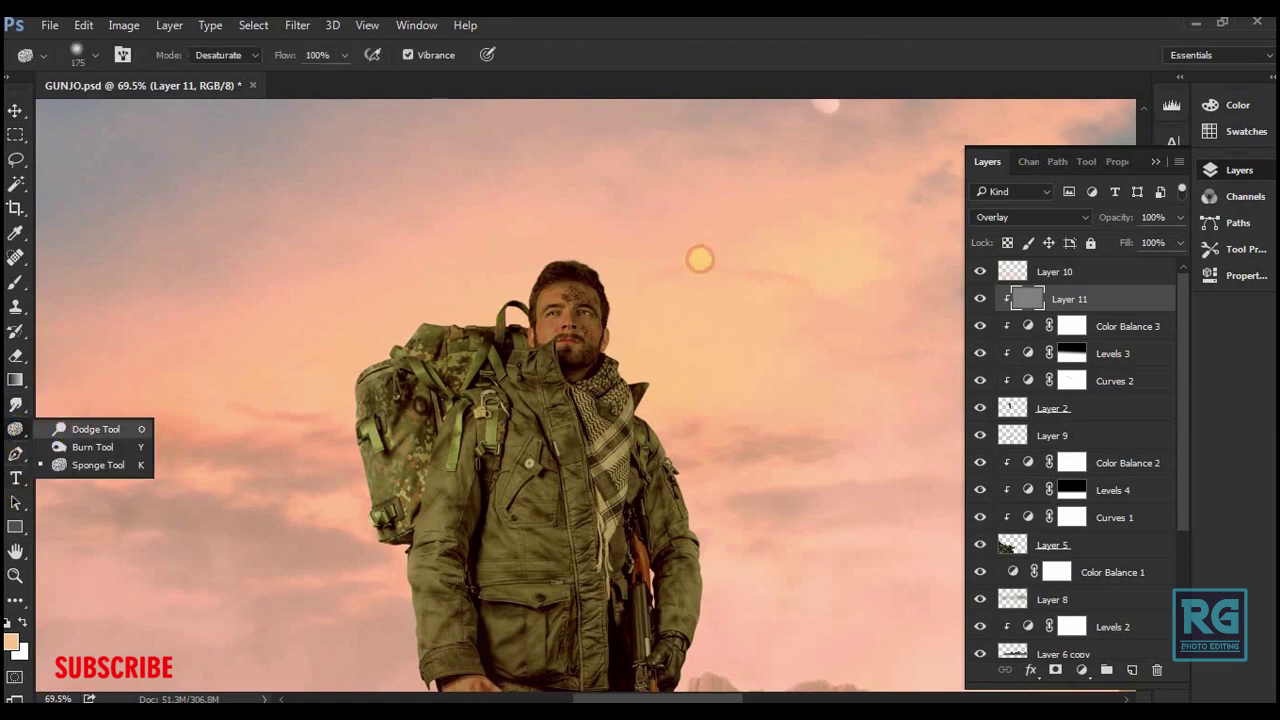
key(Tab)
scroll(571, 449, up, 3)
scroll(655, 86, up, 2)
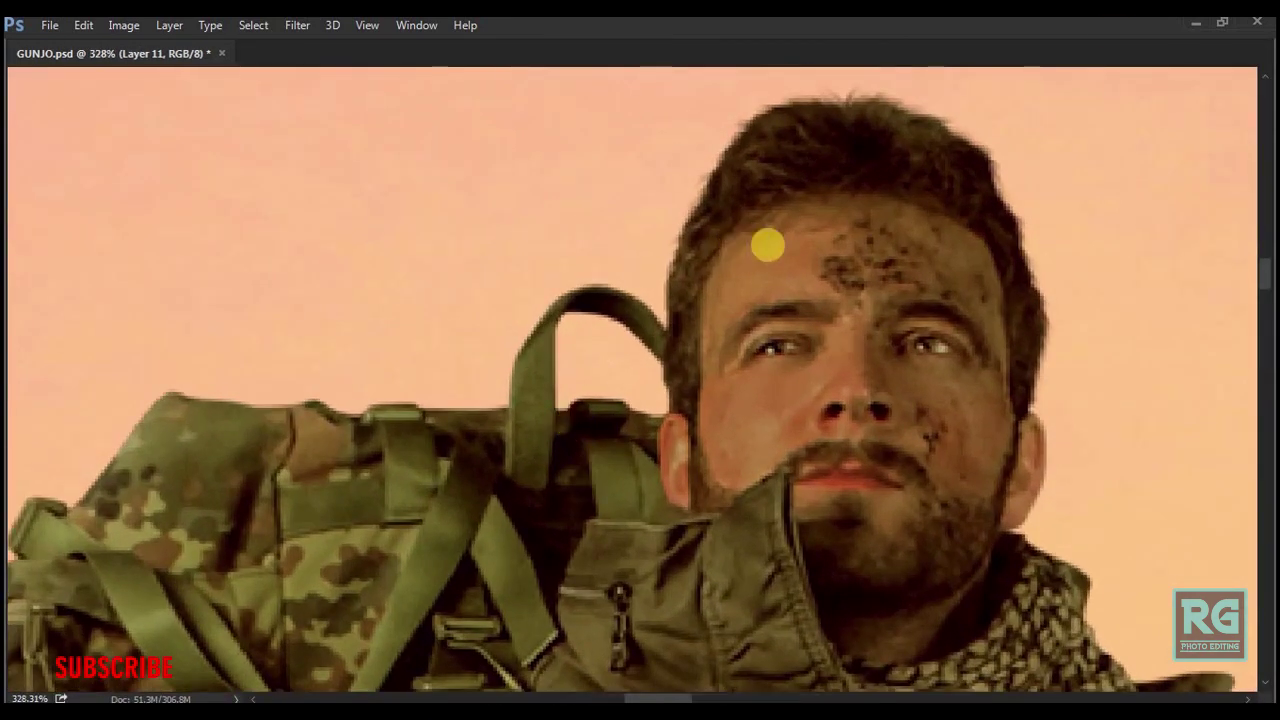
key(Tab)
key(Tab)
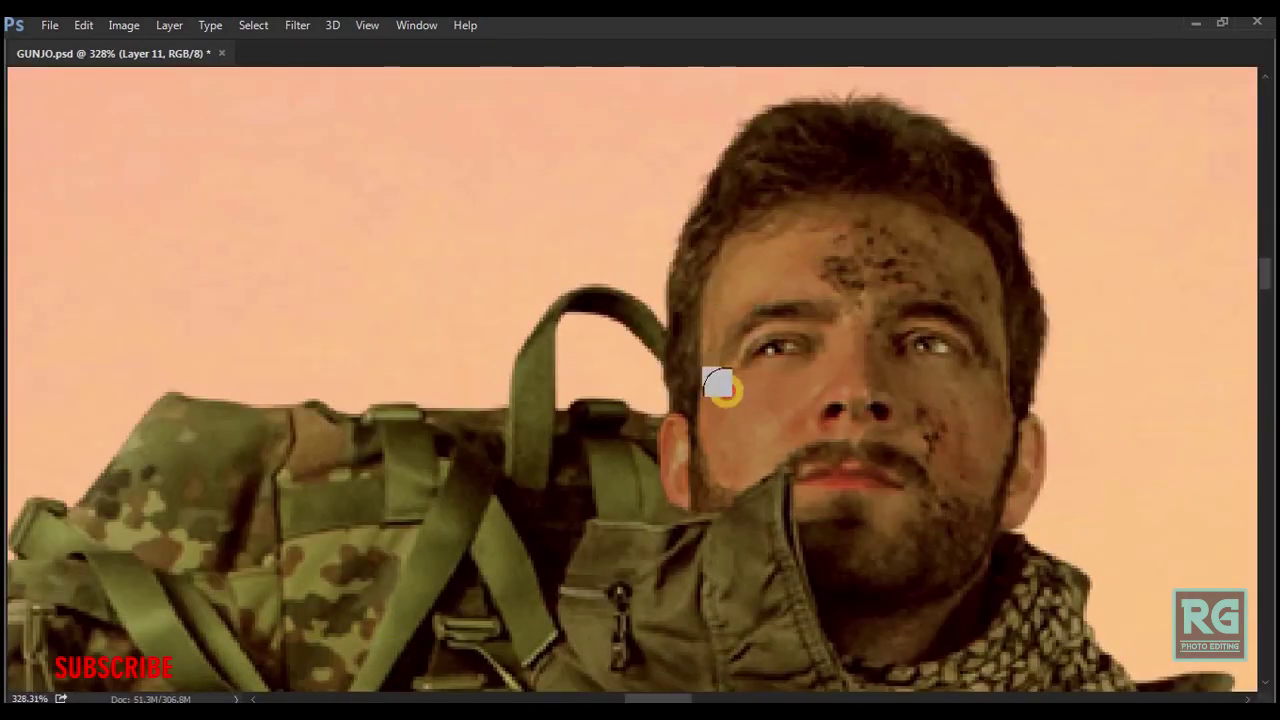
drag(737, 457, 850, 340)
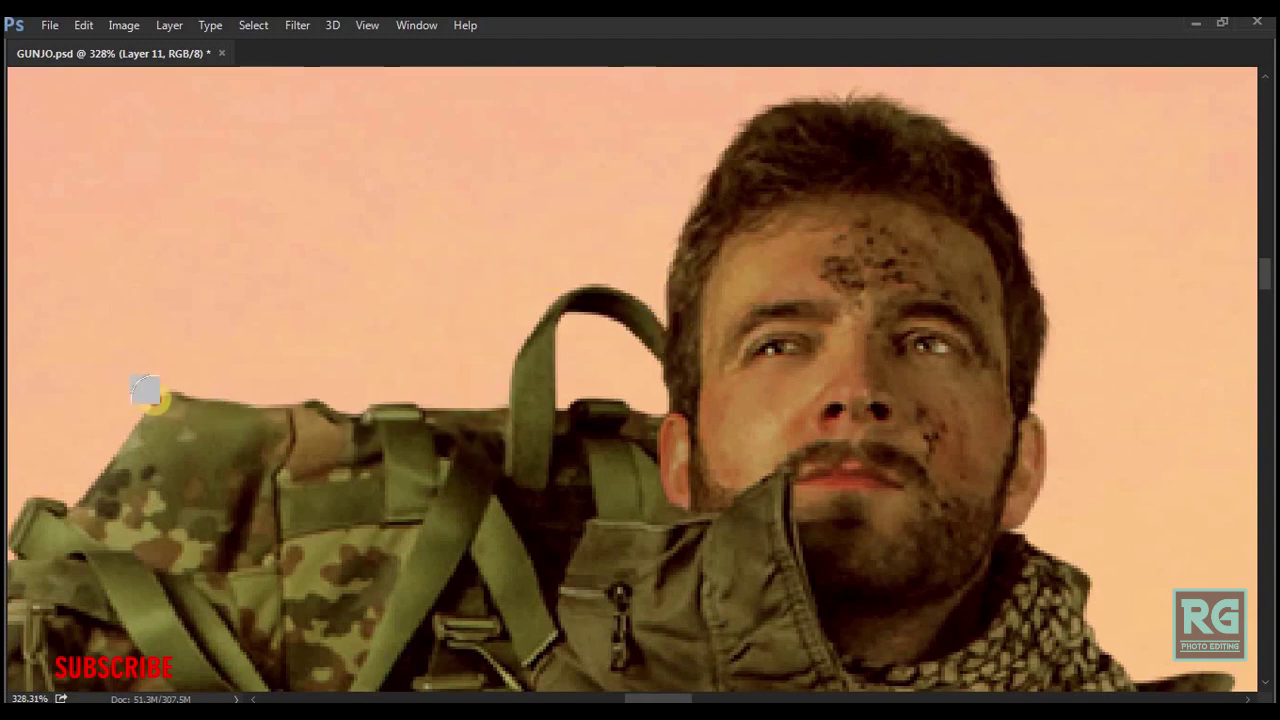
key(ctrl+0)
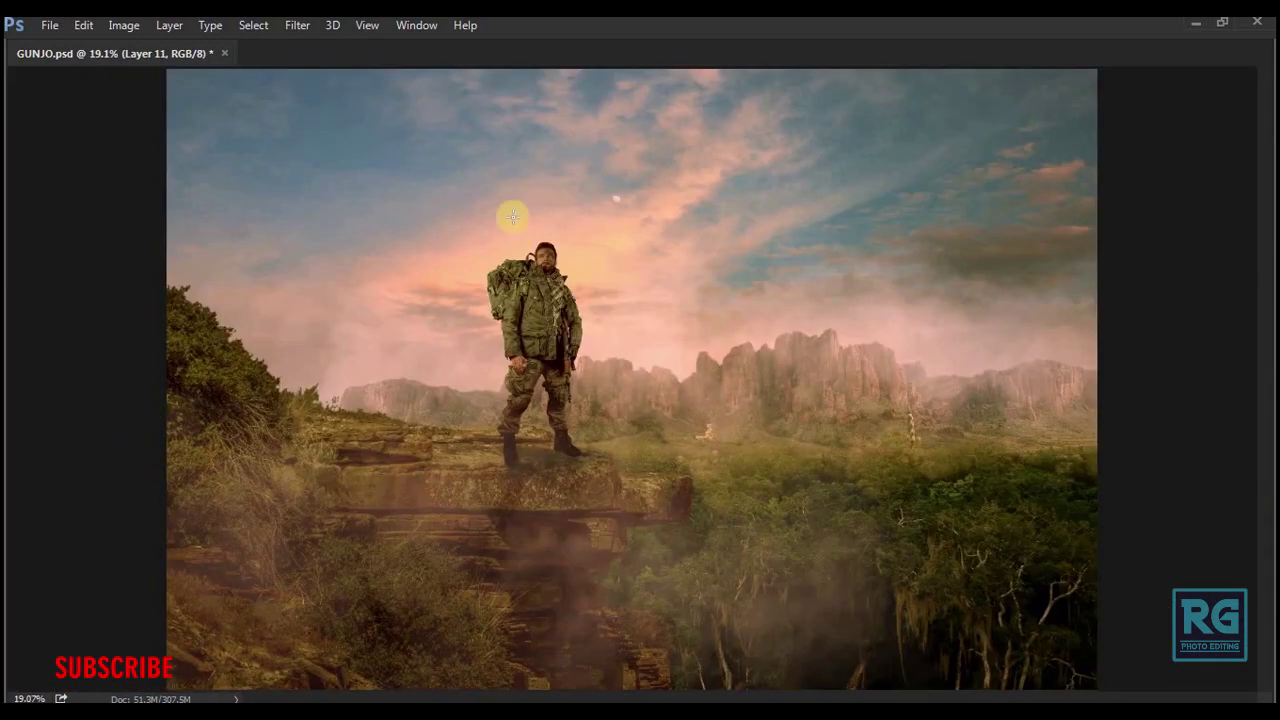
- Pan across the soldier's jacket, rifle, hand and knee at high zoom
scroll(643, 423, up, 5)
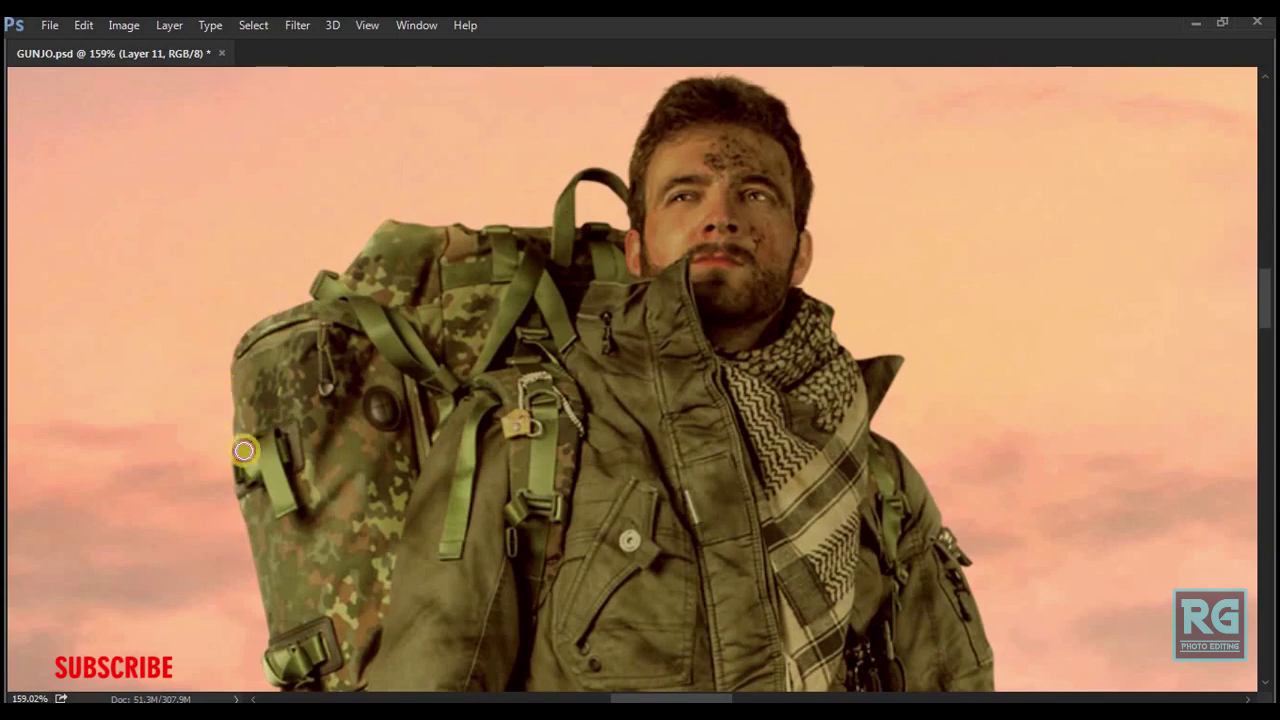
drag(258, 620, 420, 414)
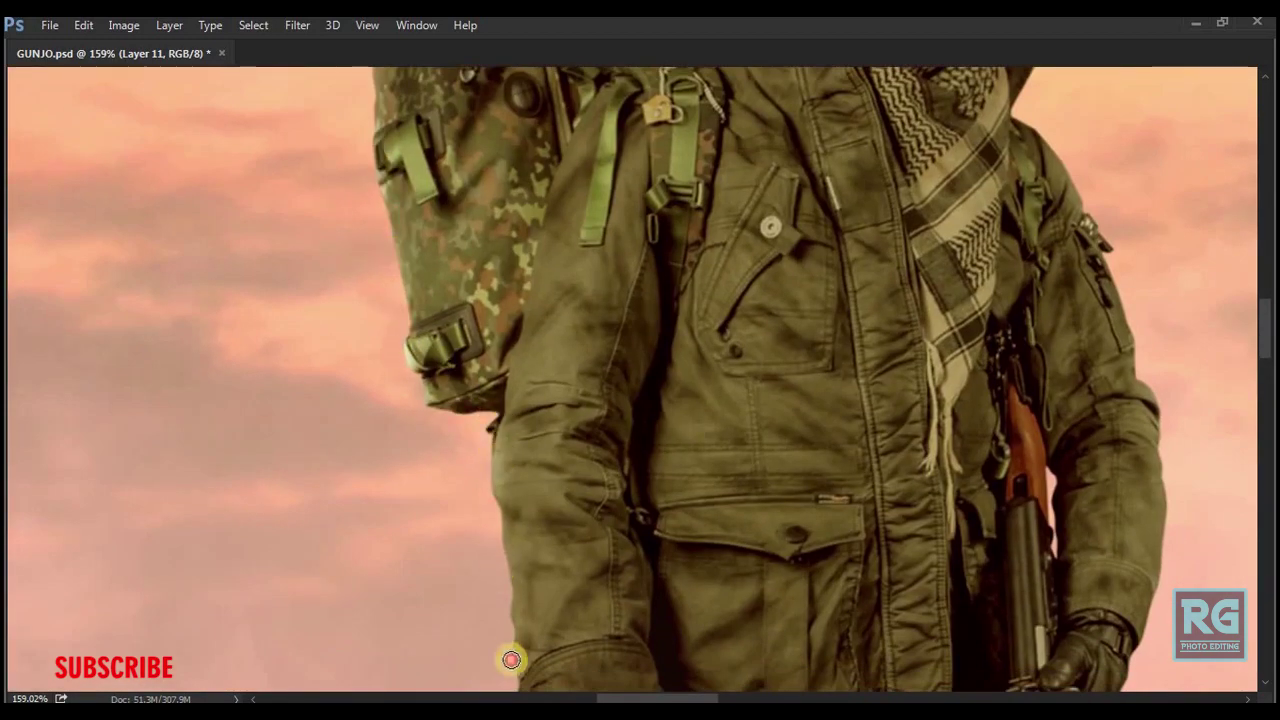
drag(508, 651, 532, 419)
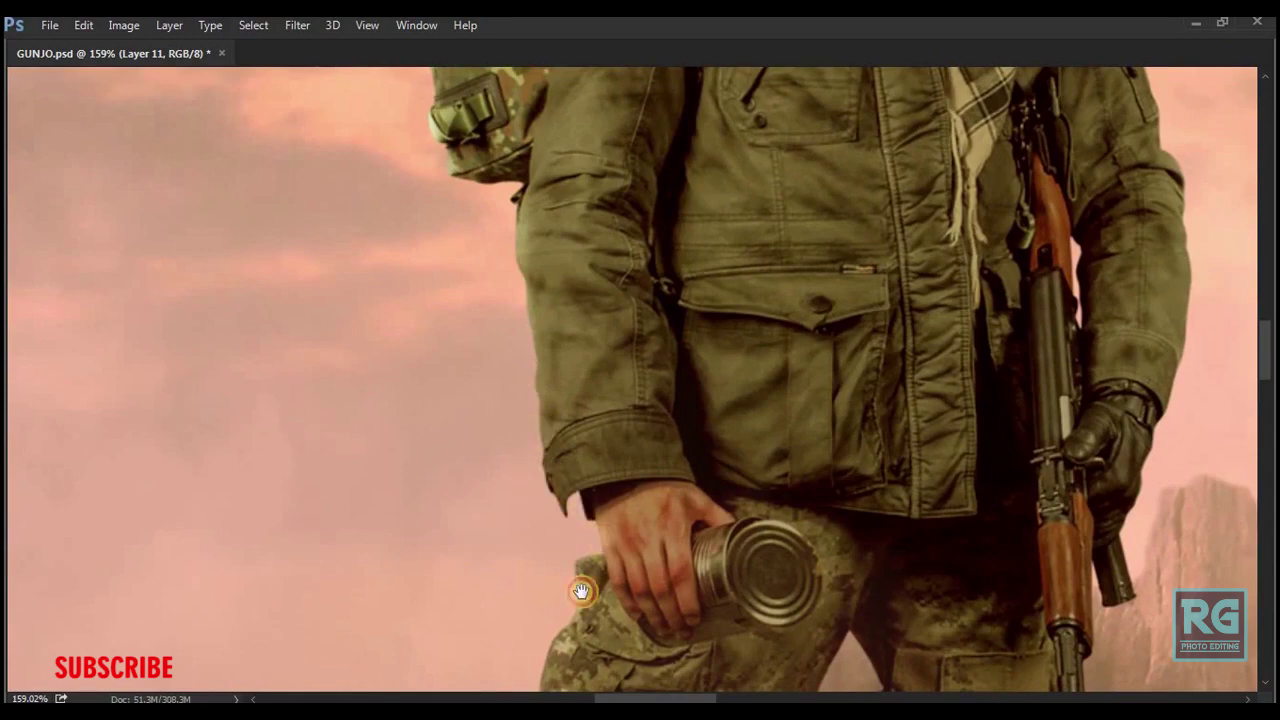
drag(586, 586, 829, 180)
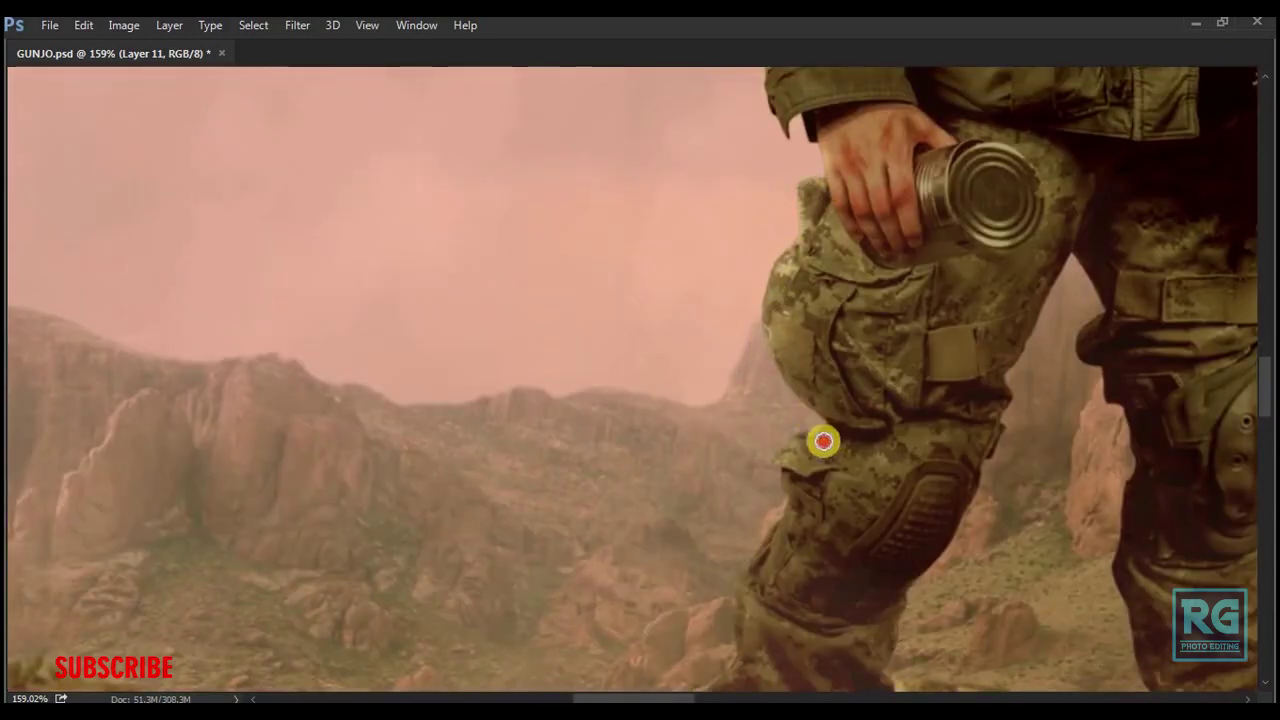
drag(757, 563, 787, 336)
key(ctrl+0)
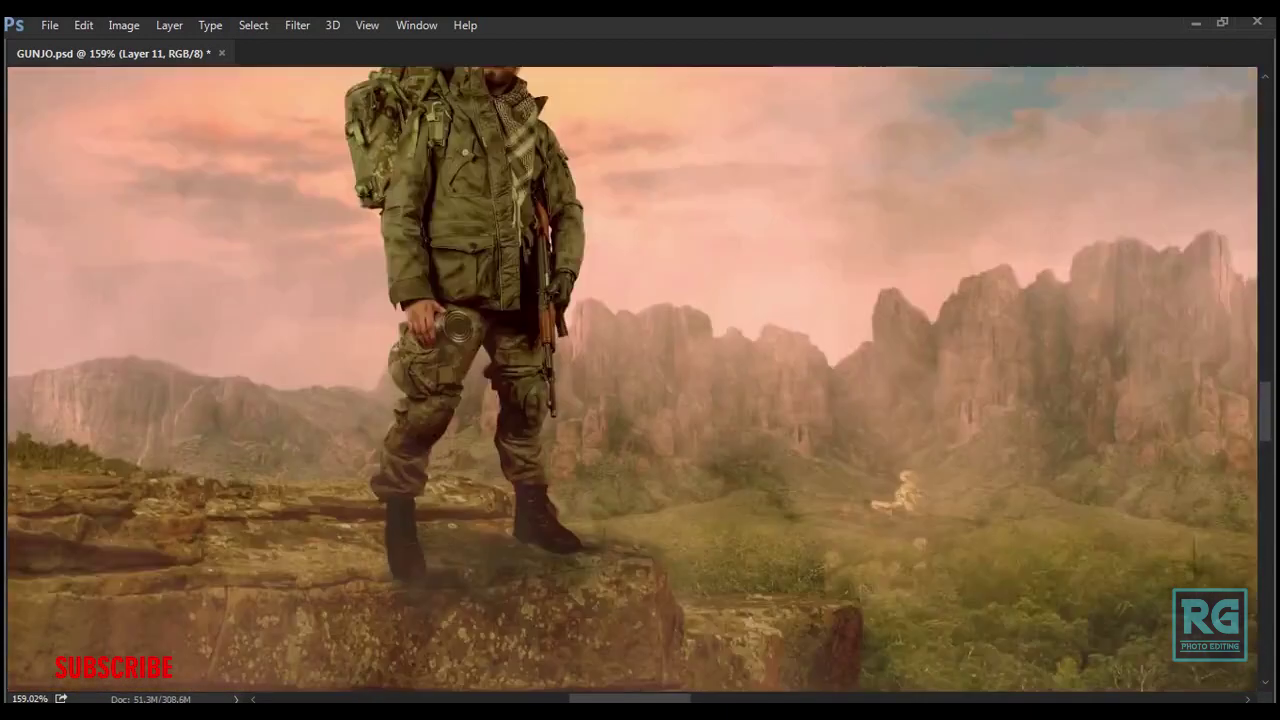
- Re-inspect the soldier from face down to boots, then zoom out to the whole composition
mouse_move(543, 271)
mouse_down()
mouse_move(684, 420)
mouse_move(349, 451)
mouse_up()
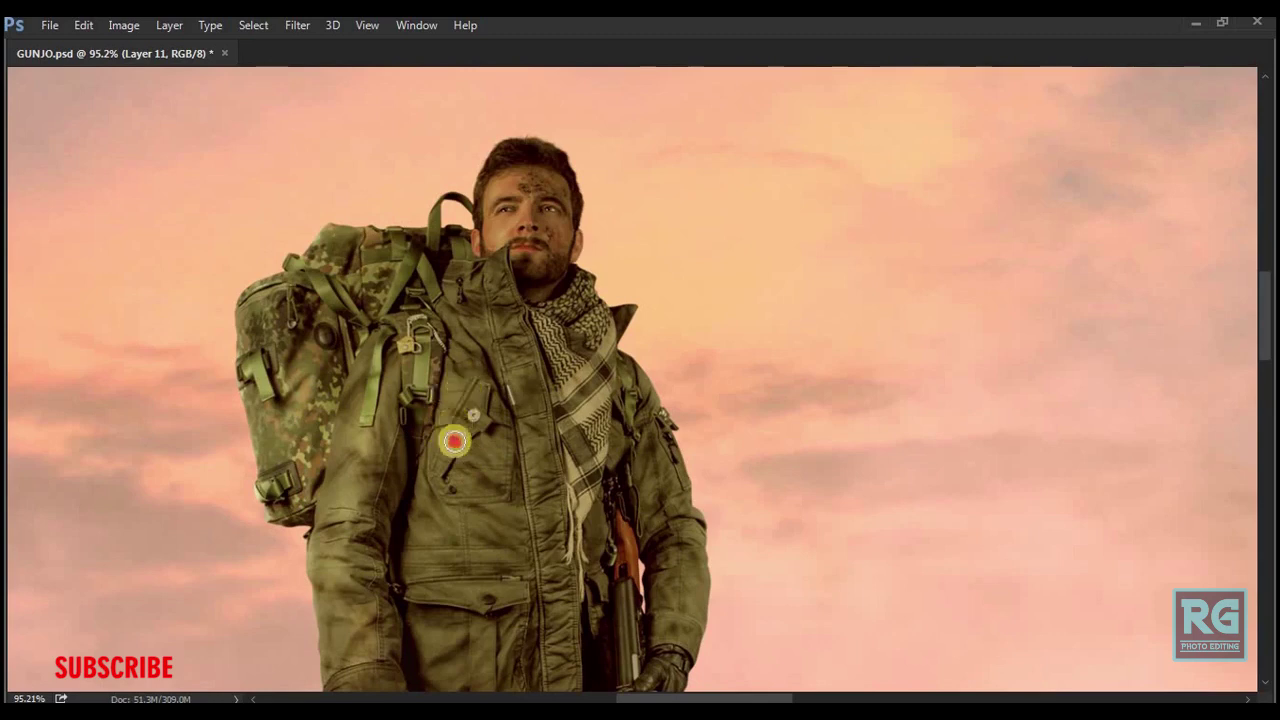
drag(392, 612, 571, 289)
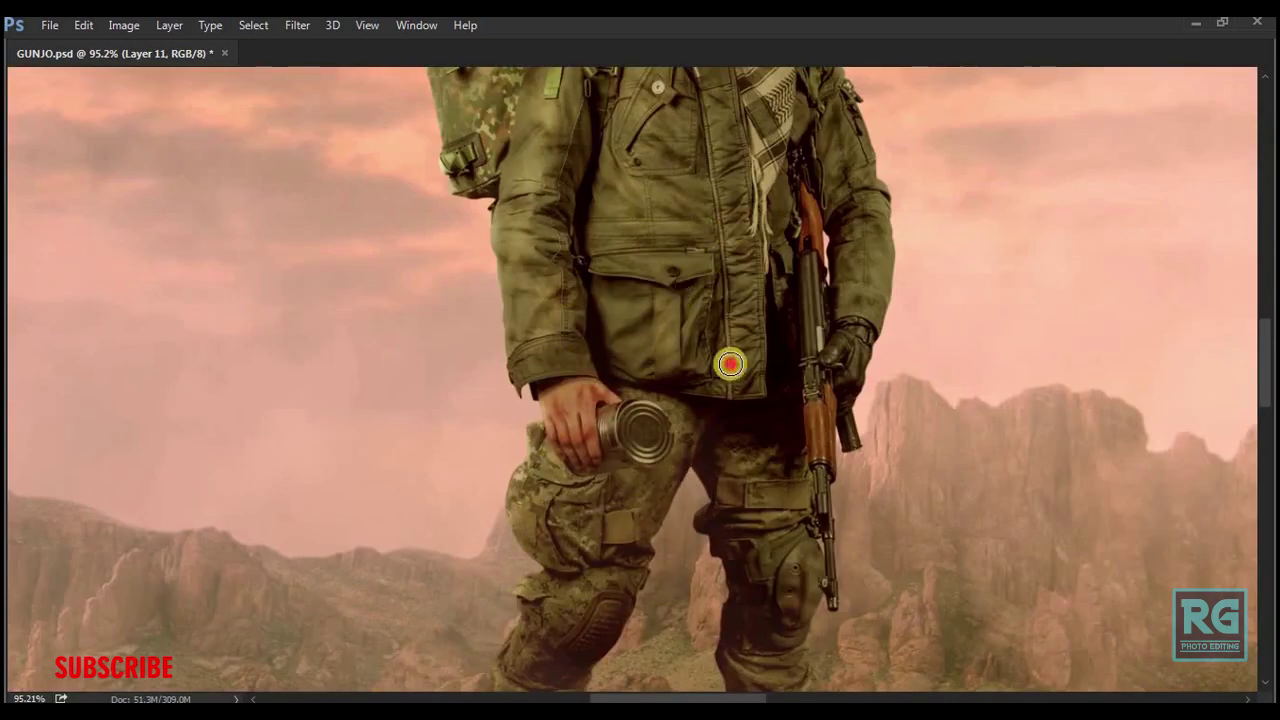
drag(729, 363, 634, 578)
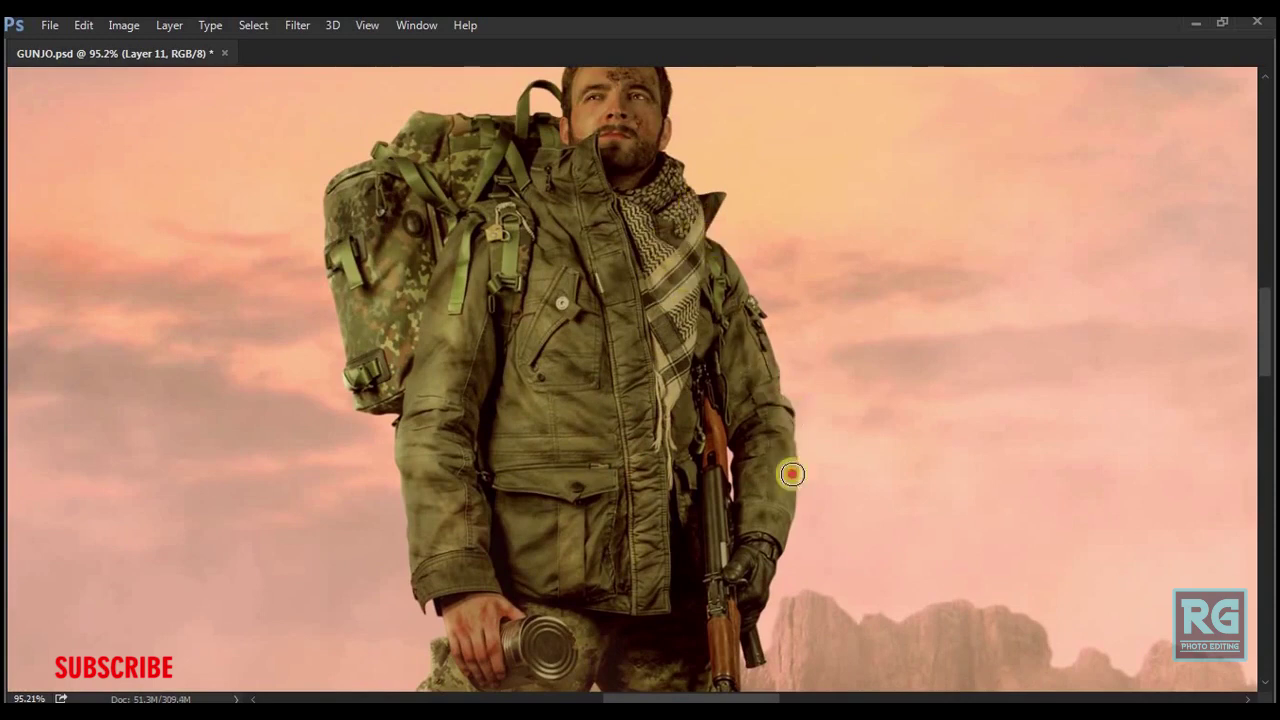
scroll(733, 336, down, 3)
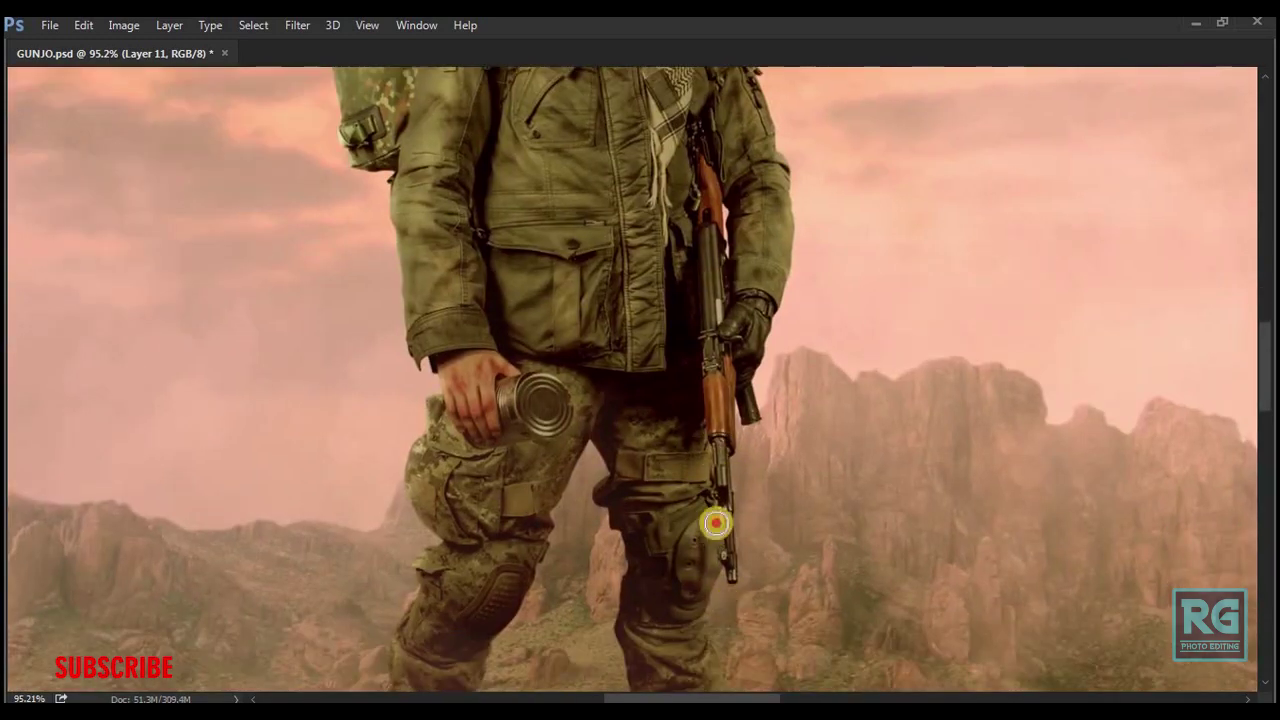
drag(706, 620, 749, 330)
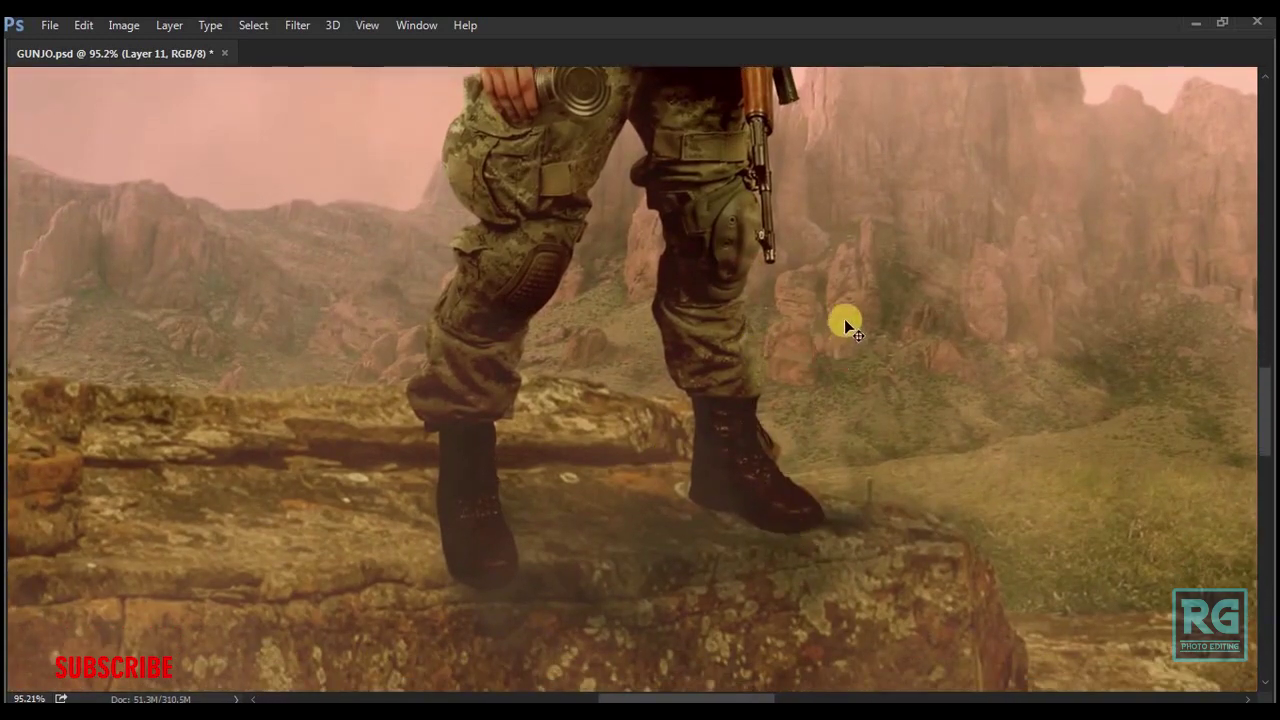
key(ctrl+minus)
key(ctrl+minus)
key(ctrl+minus)
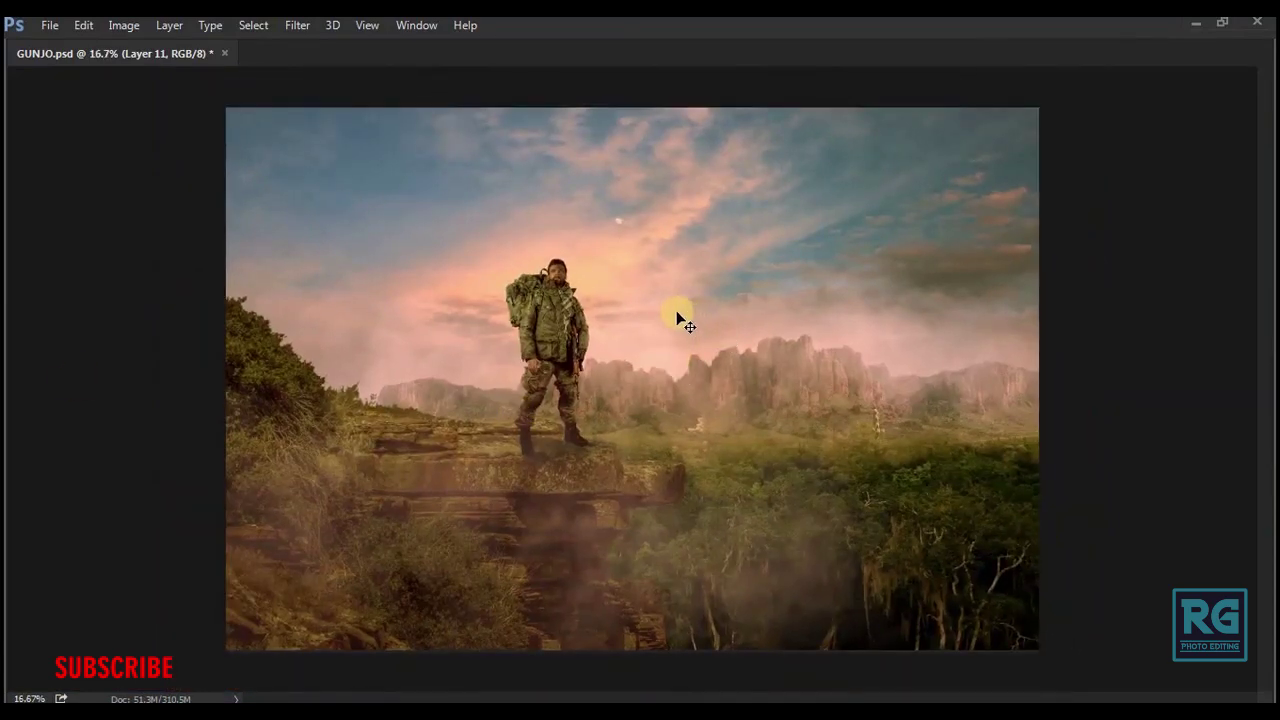
scroll(700, 400, up, 3)
- Create Layer 12 above Layer 9 and paint a soft shadow around the soldier's boots
key(Tab)
click(1050, 432)
key(ctrl+shift+n)
key(Return)
key(b)
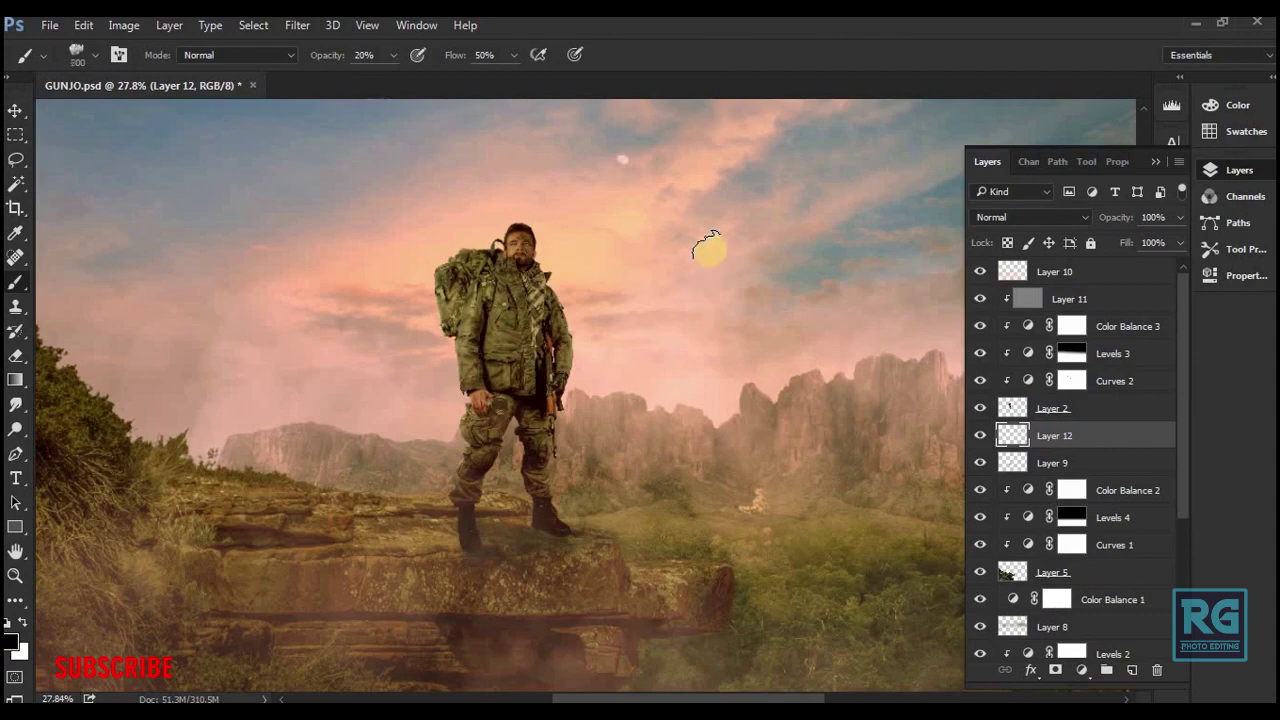
right_click(705, 265)
click(757, 294)
key(Return)
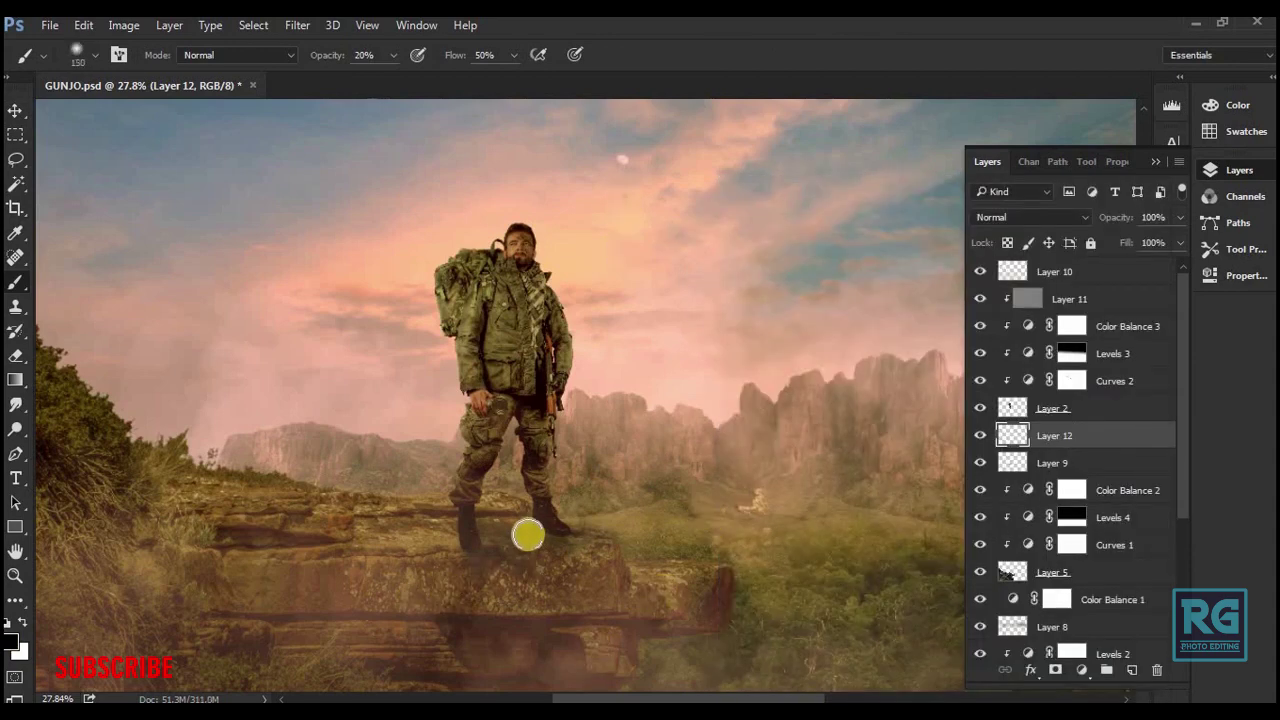
drag(532, 540, 519, 536)
key(bracketright)
key(bracketright)
key(bracketright)
drag(501, 544, 554, 545)
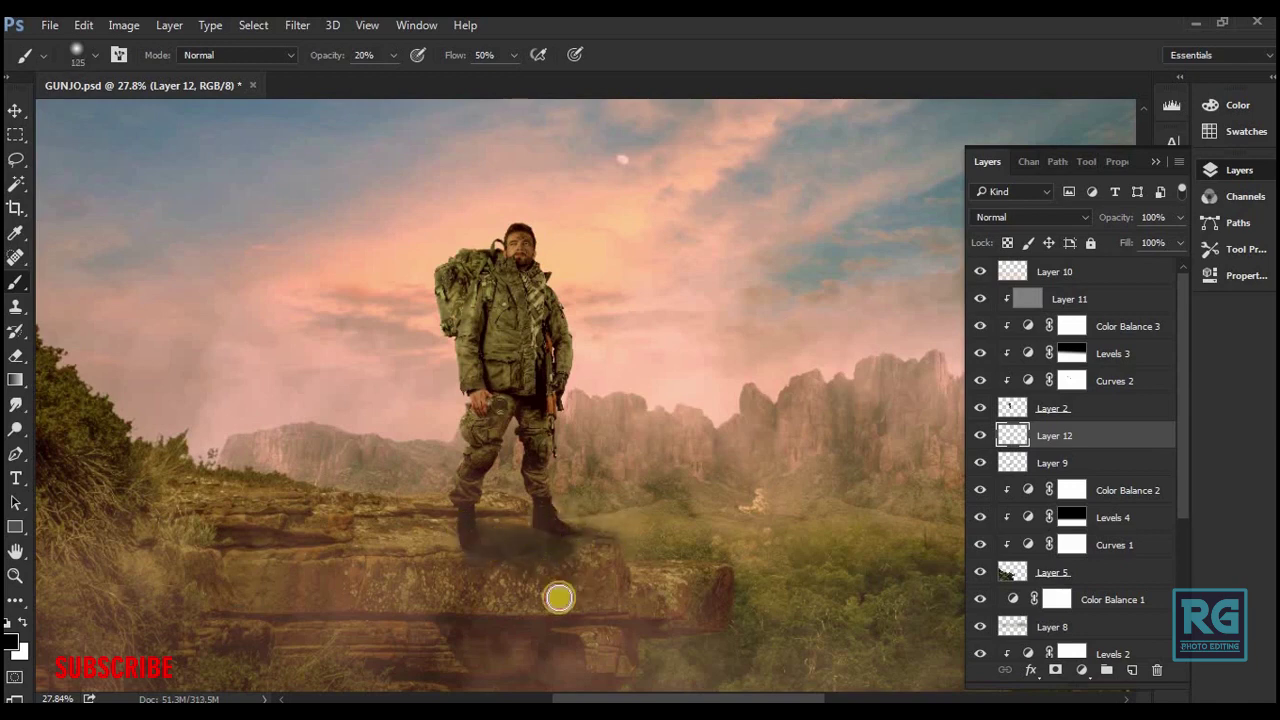
- Add Layer 13 clipped to Layer 2 and deepen the shadow under the boots
click(1030, 408)
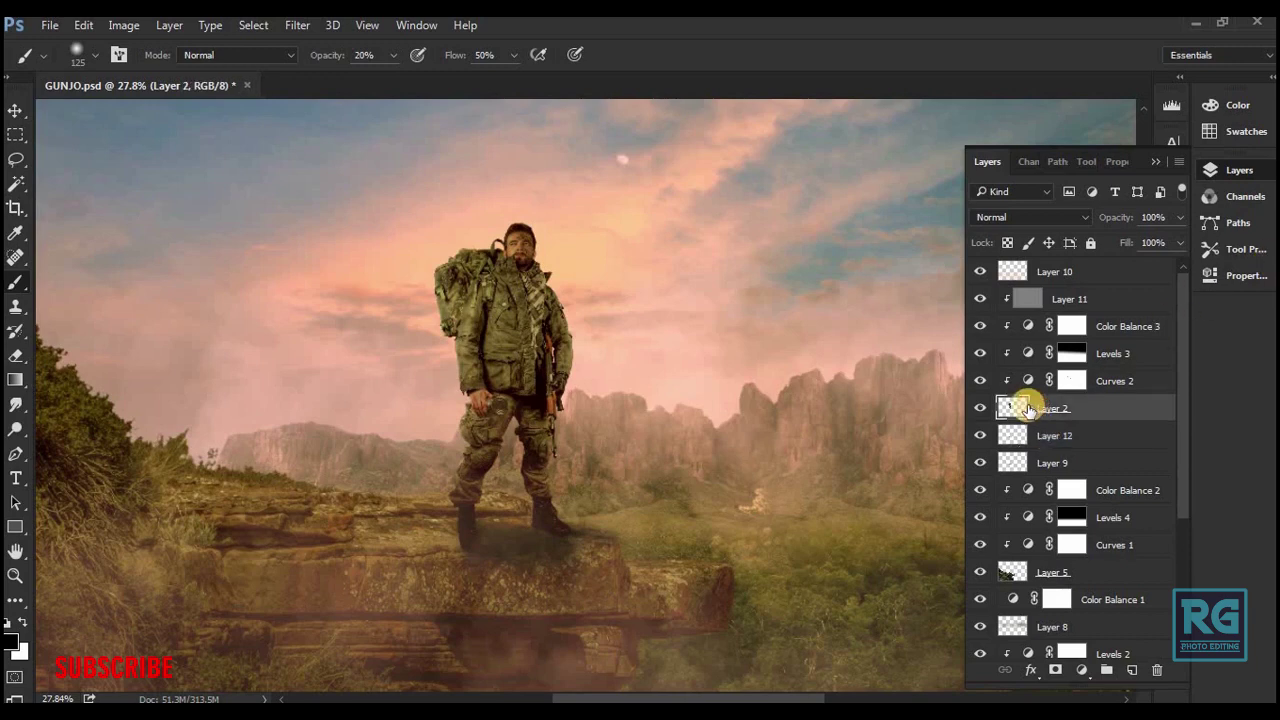
key(ctrl+shift+n)
key(Return)
click(545, 540)
mouse_move(546, 533)
mouse_down()
mouse_move(608, 534)
mouse_move(477, 546)
mouse_up()
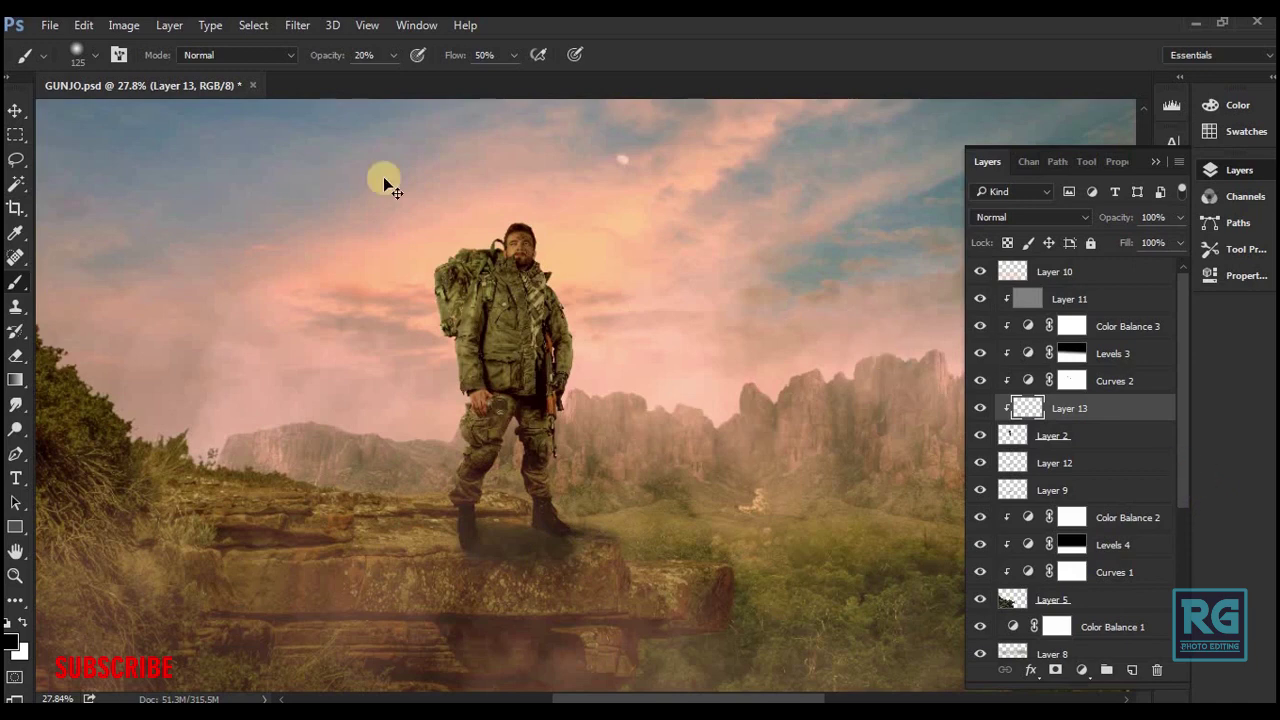
- Fit the image in view and save GUNJO.psd
key(ctrl+minus)
key(ctrl+minus)
key(v)
key(ctrl+s)
ctrl+click(503, 279)
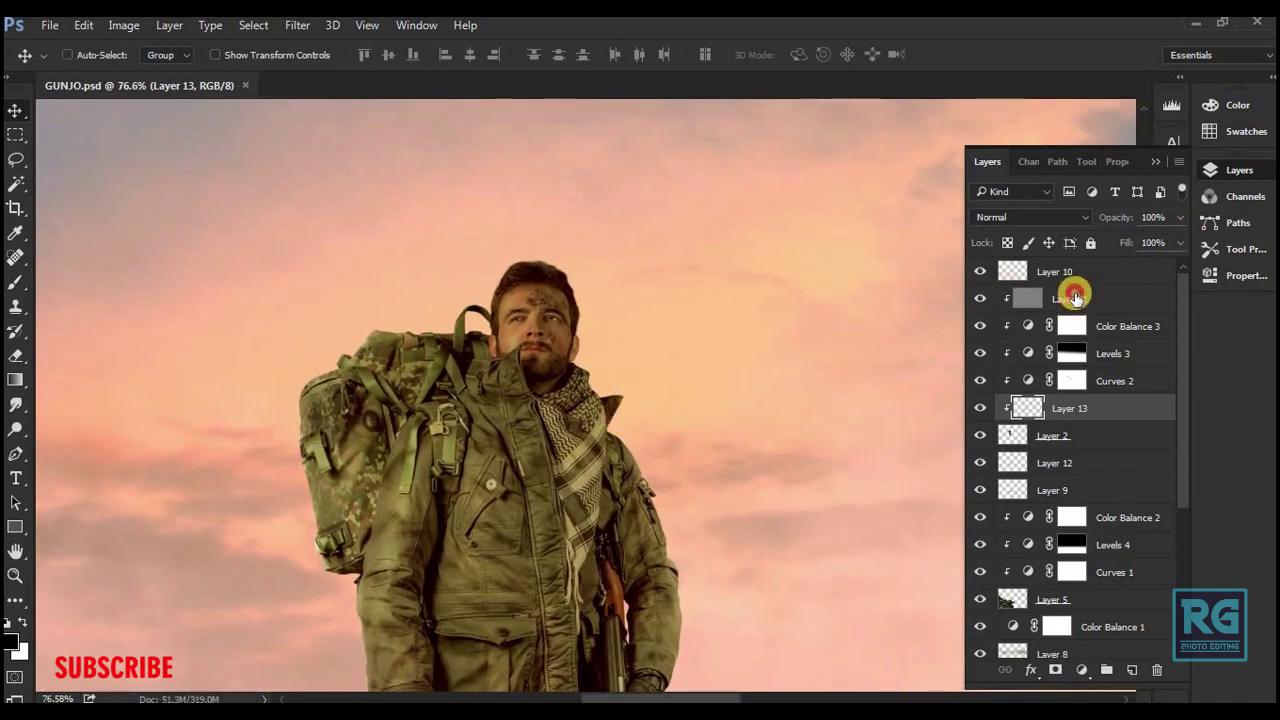
- Add a new Layer 14 above Layer 11
click(1073, 296)
key(ctrl+shift+n)
key(Return)
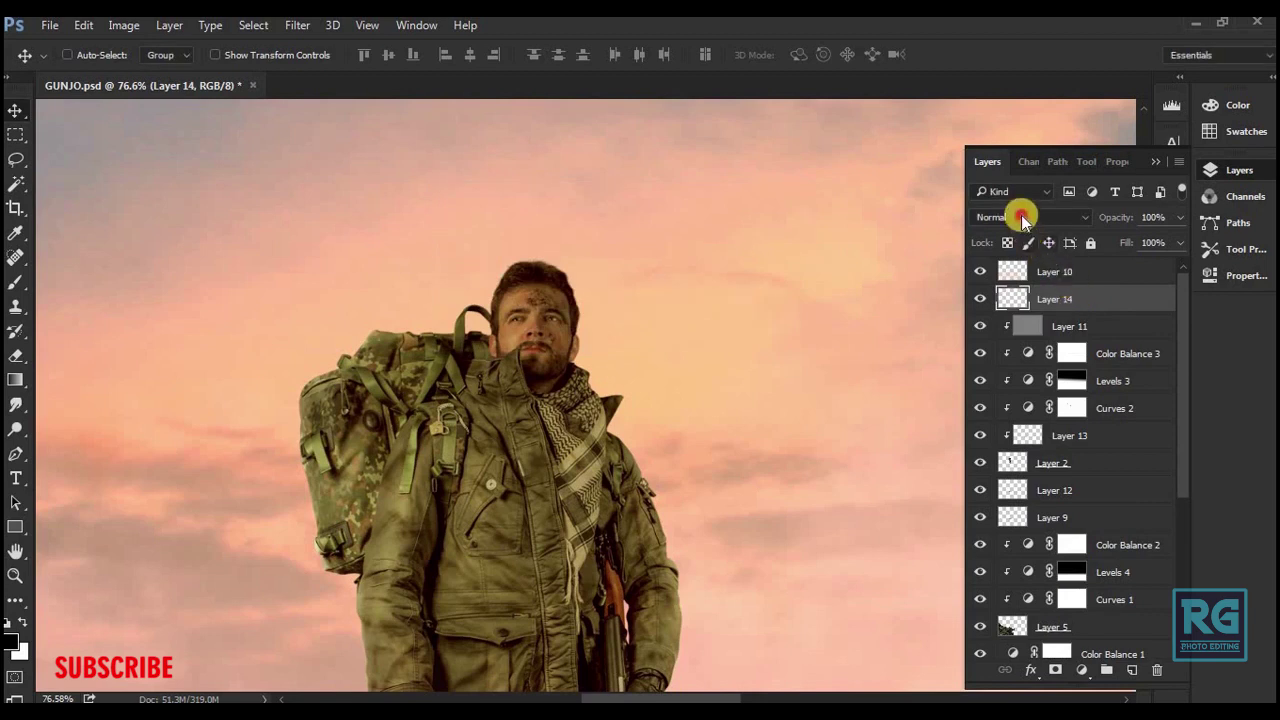
- Set Layer 14 to Soft Light and paint white highlights over the soldier's face and beard with a 20 px brush
click(1021, 216)
click(990, 413)
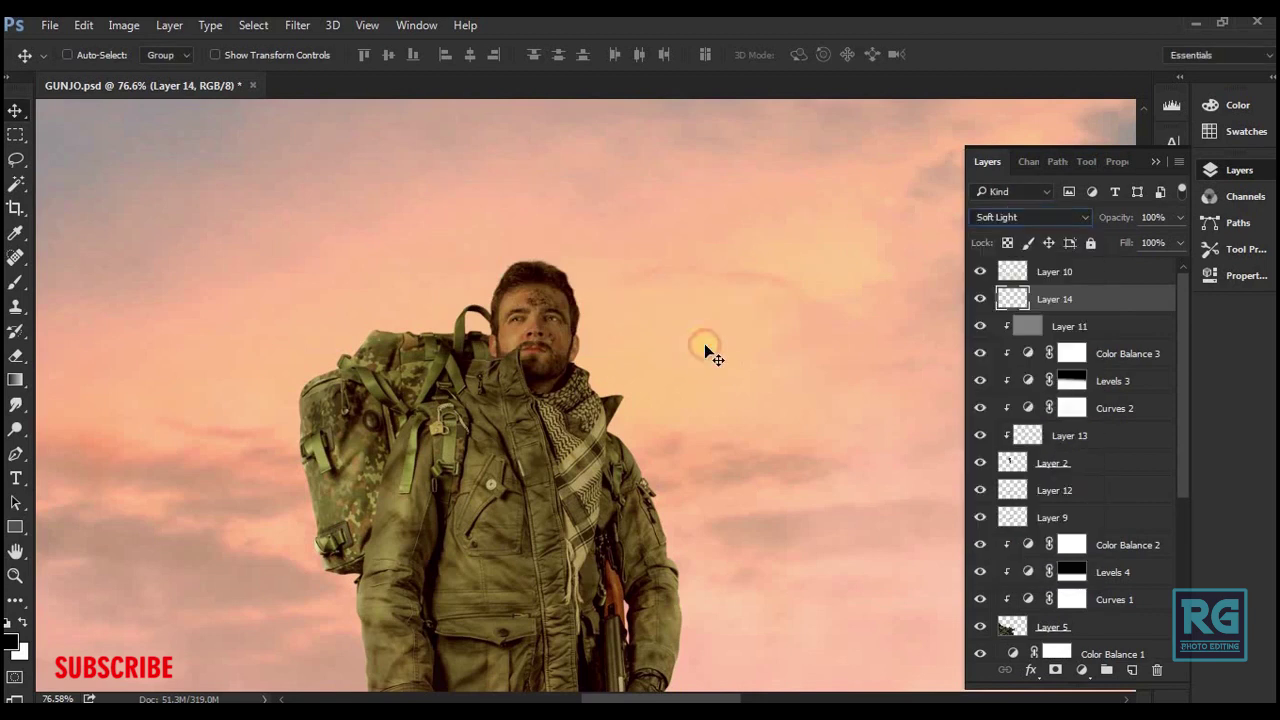
key(b)
key(bracketleft)
key(bracketleft)
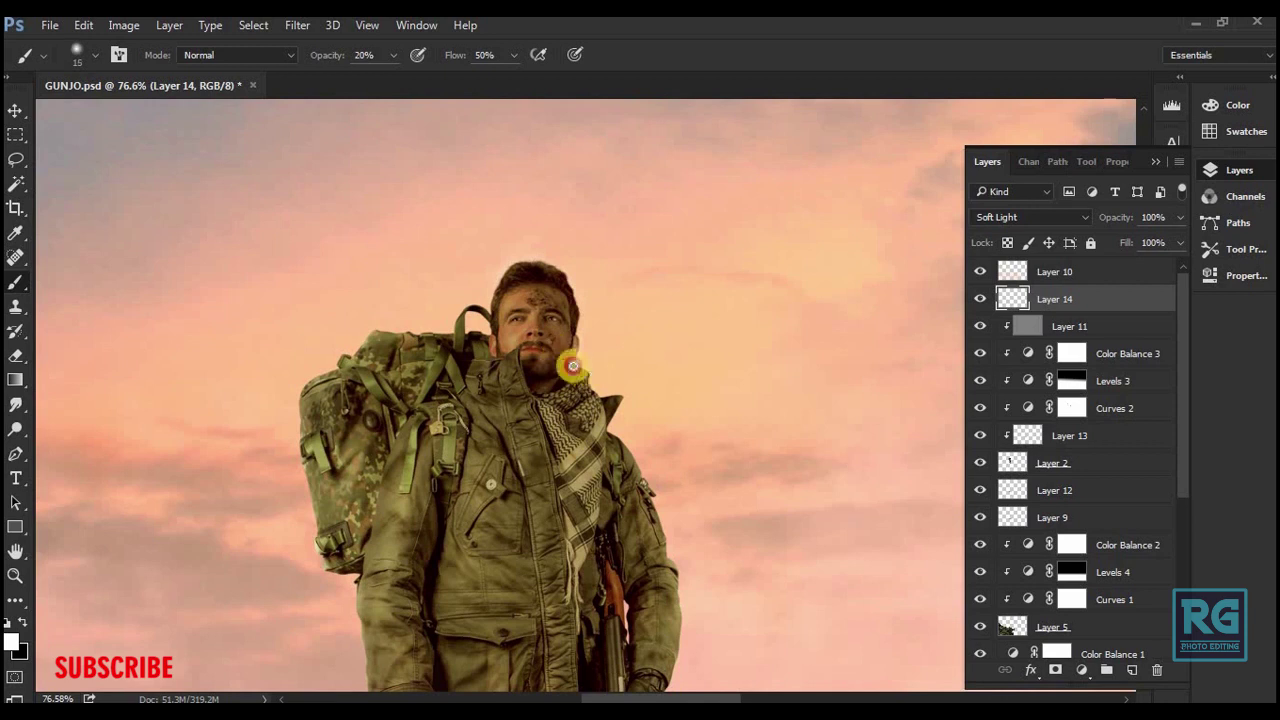
key(bracketright)
mouse_move(390, 559)
mouse_down()
mouse_move(519, 377)
mouse_move(554, 548)
mouse_up()
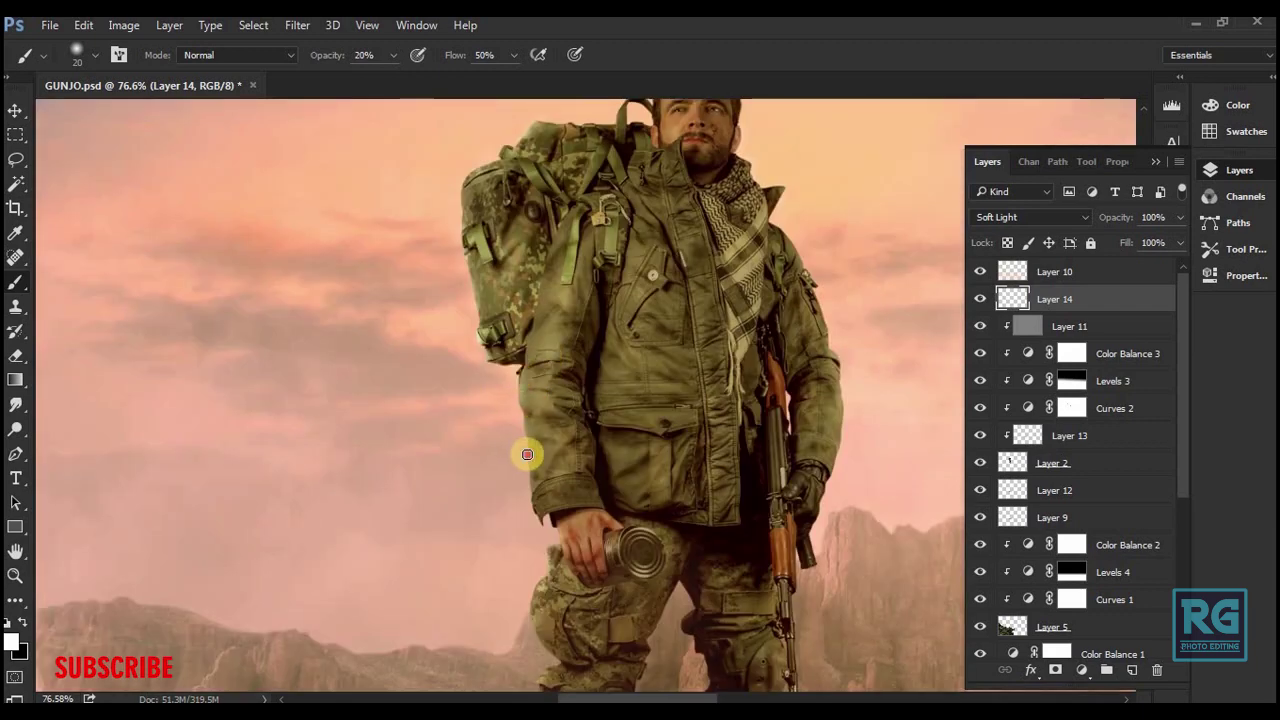
mouse_move(549, 660)
mouse_down()
mouse_move(580, 417)
mouse_move(569, 491)
mouse_up()
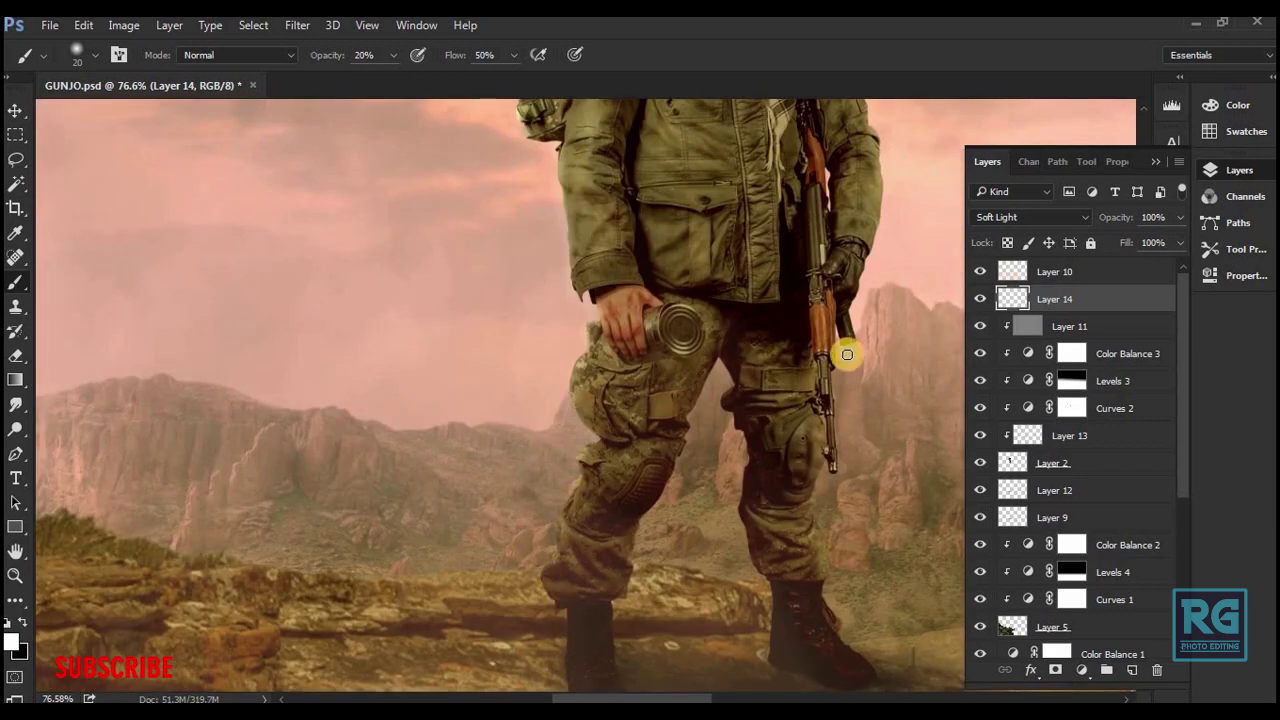
drag(823, 551, 709, 609)
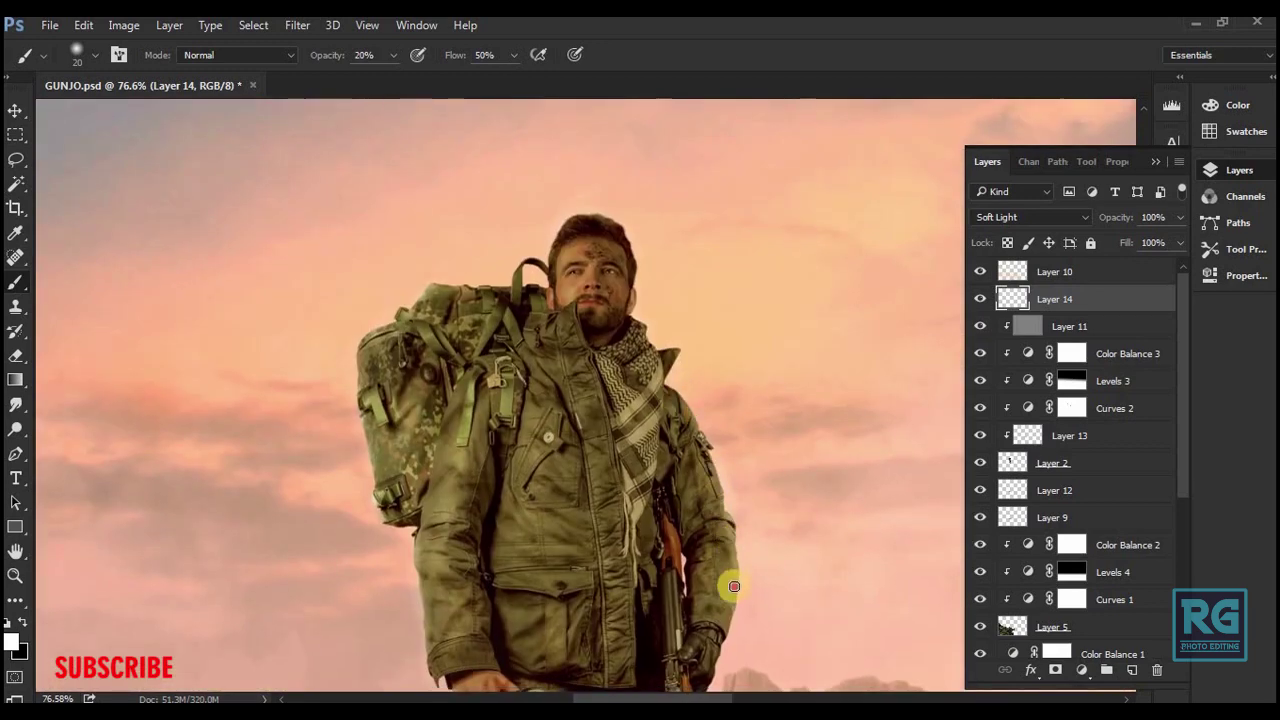
mouse_move(571, 286)
mouse_down()
mouse_move(597, 319)
mouse_move(614, 543)
mouse_up()
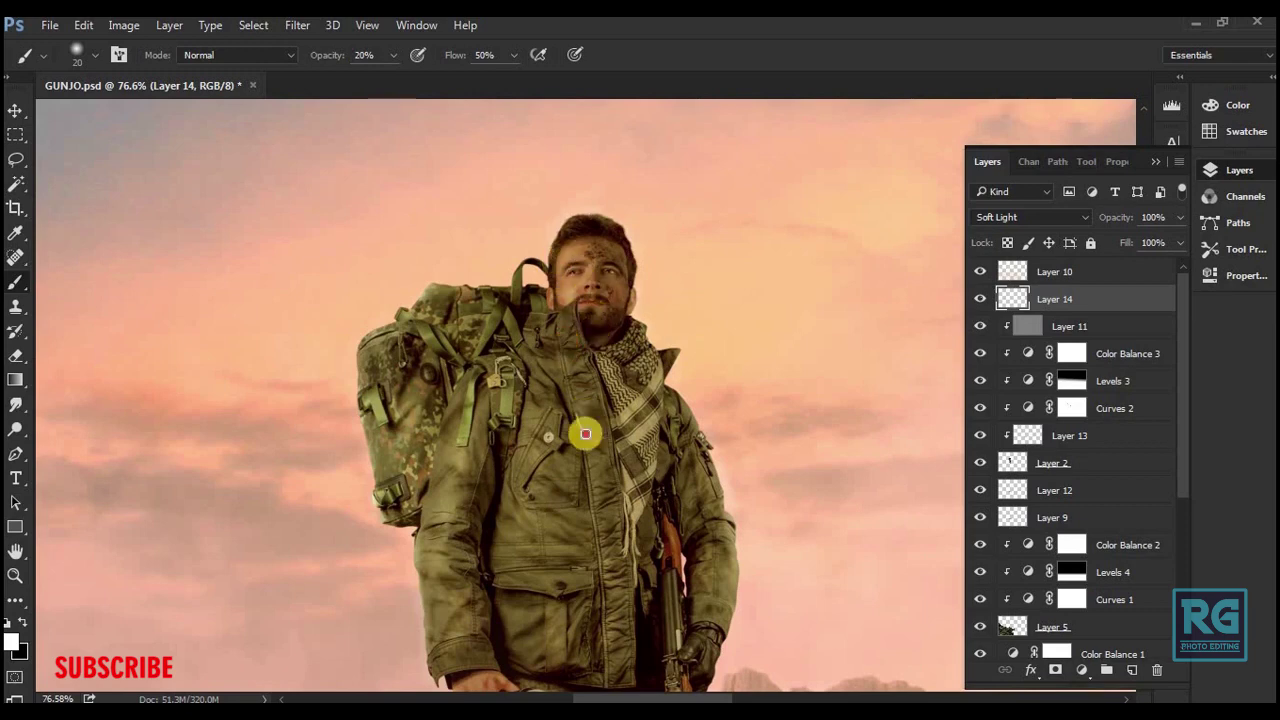
key(ctrl+0)
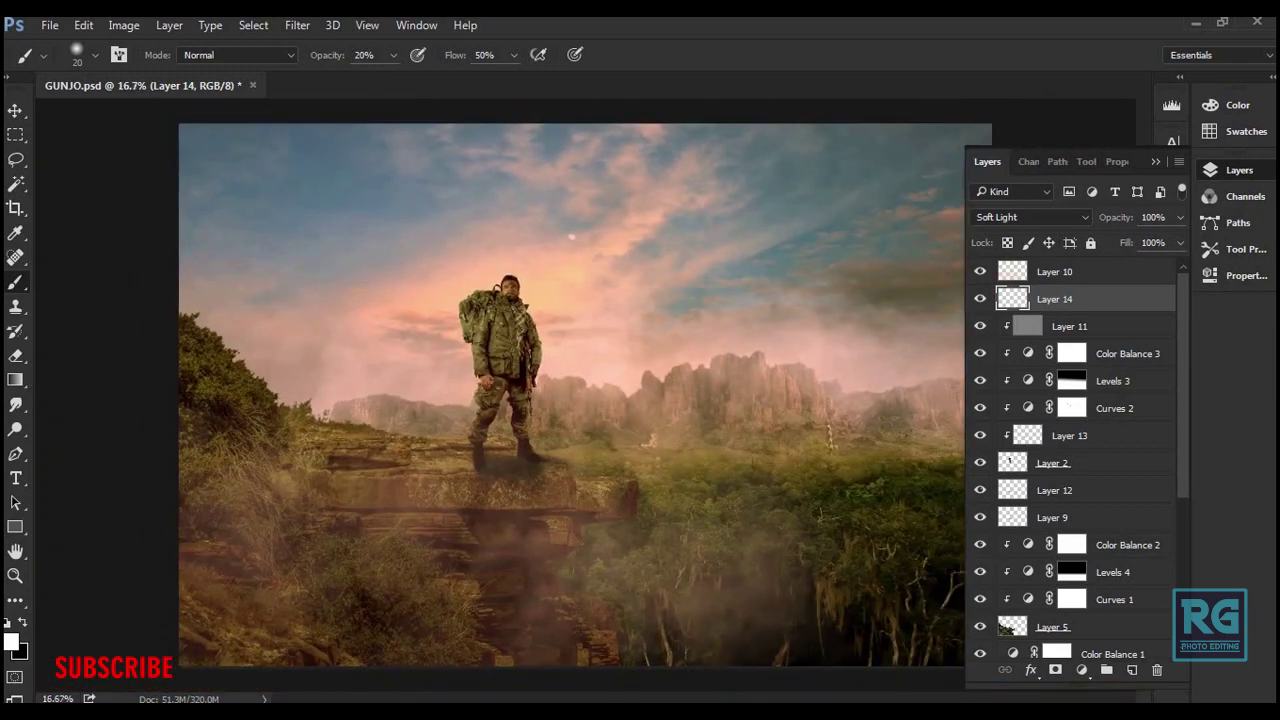
- With Layer 10 selected, load an 1800 px soft brush with peach sampled from the sky
drag(1095, 271, 1092, 347)
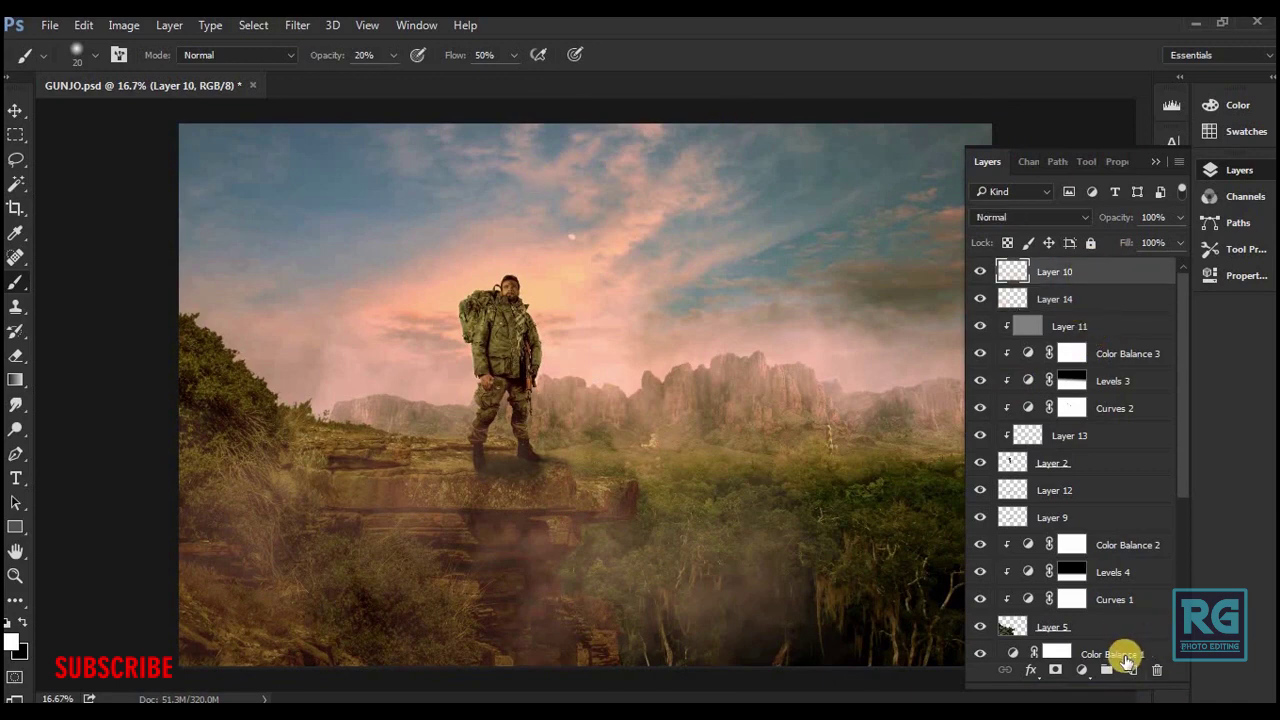
right_click(678, 267)
click(791, 568)
click(150, 475)
alt+click(430, 297)
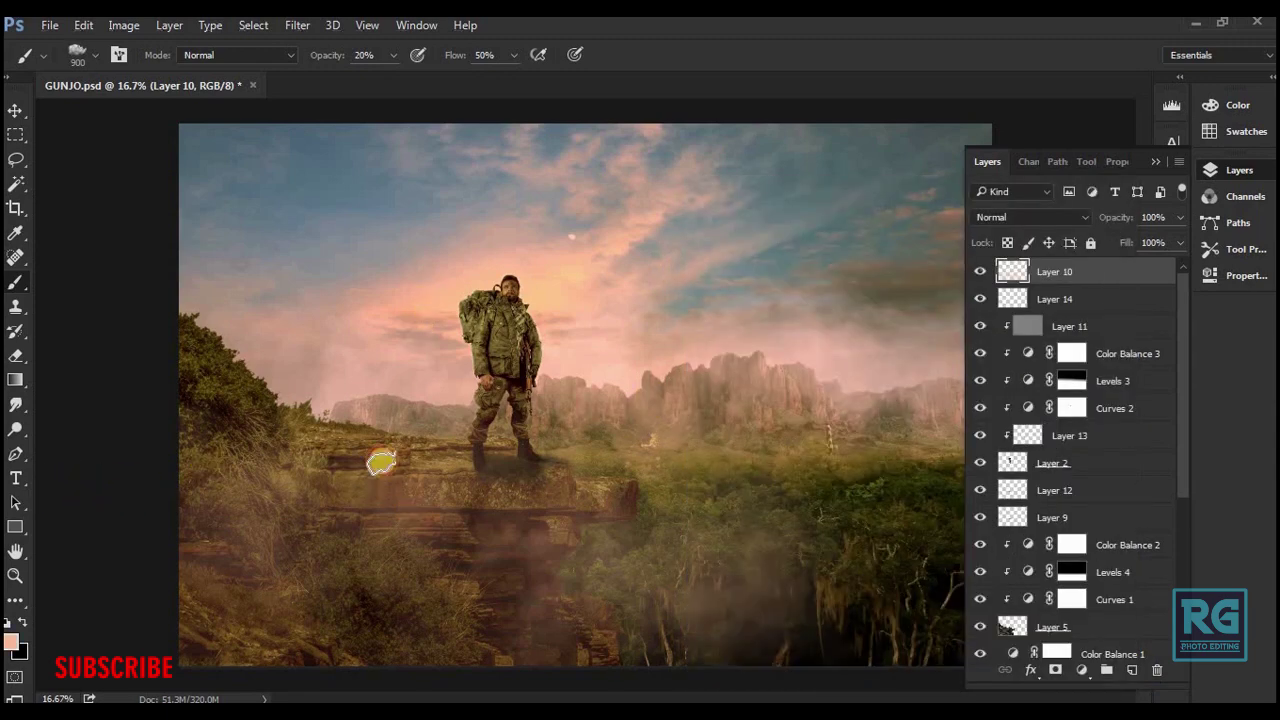
key(ctrl+shift+n)
key(Escape)
key(bracketright)
key(bracketright)
key(bracketright)
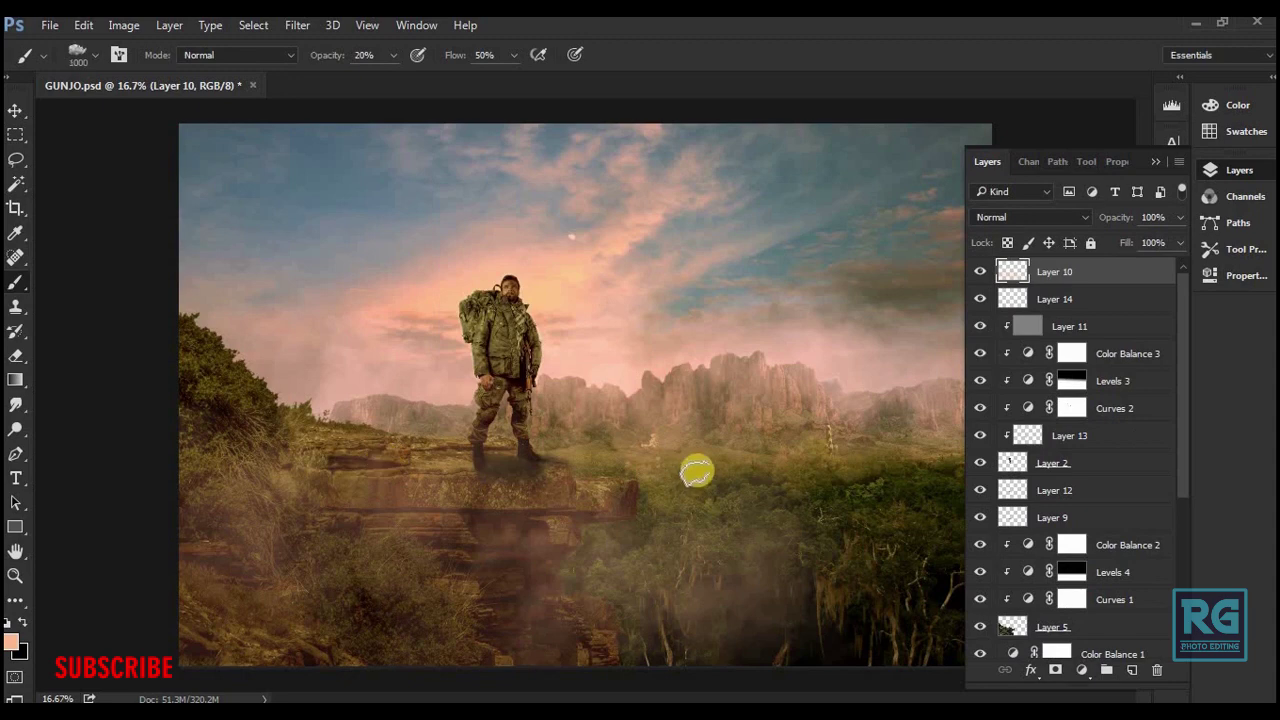
- Paint a soft peach haze over the foreground rocks on new Layer 15 and save GUNJO.psd
key(ctrl+shift+n)
key(Return)
mouse_move(371, 480)
mouse_down()
mouse_move(508, 557)
mouse_move(537, 463)
mouse_move(677, 591)
mouse_move(266, 463)
mouse_move(456, 503)
mouse_up()
click(1055, 517)
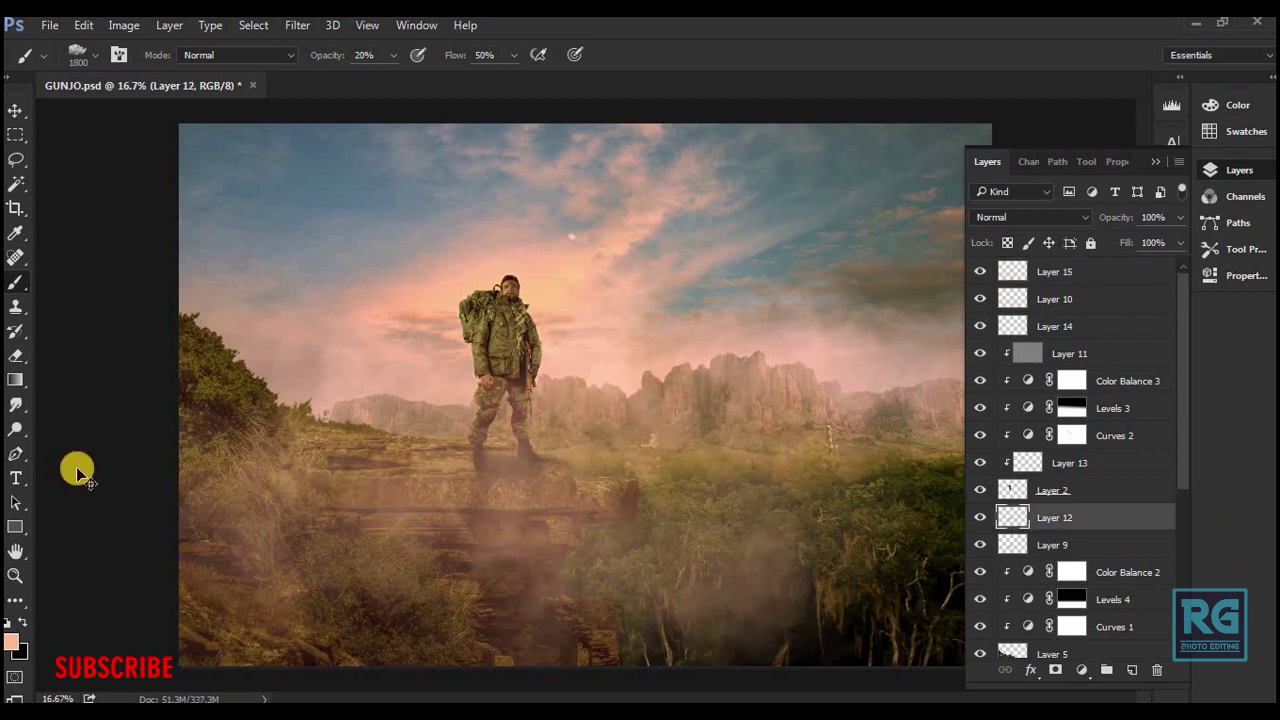
key(v)
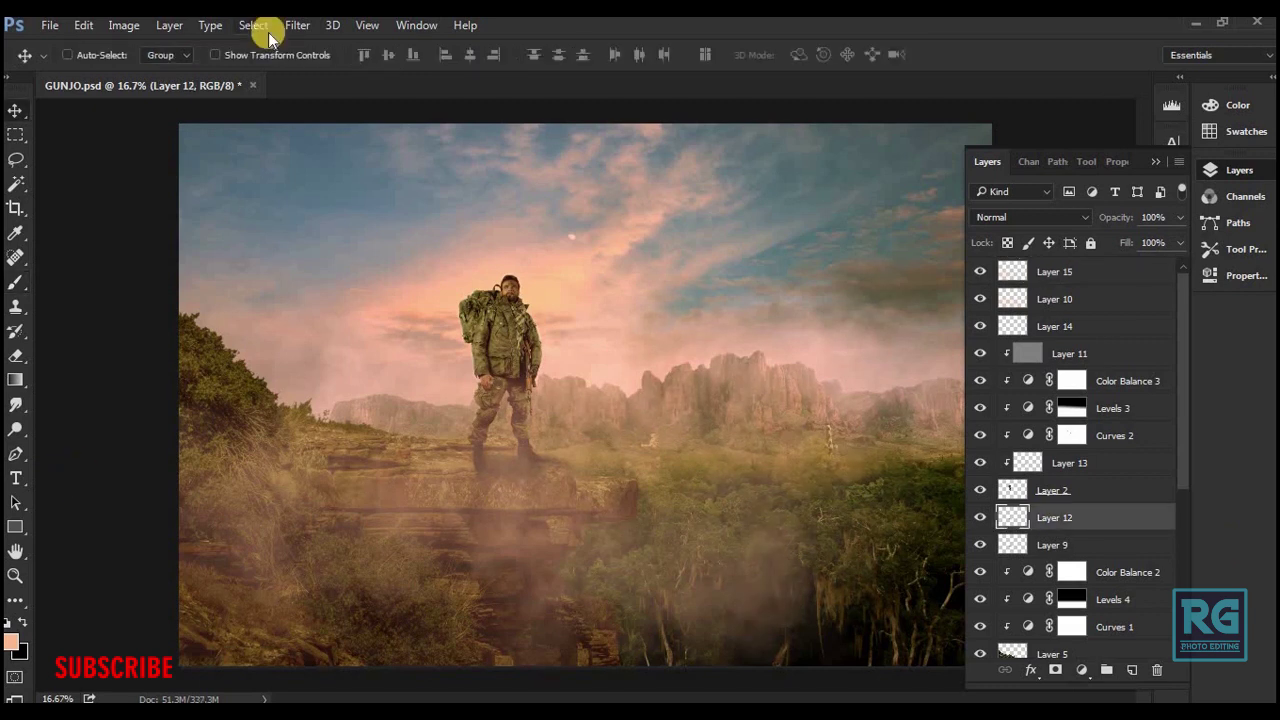
key(ctrl+s)
click(1082, 274)
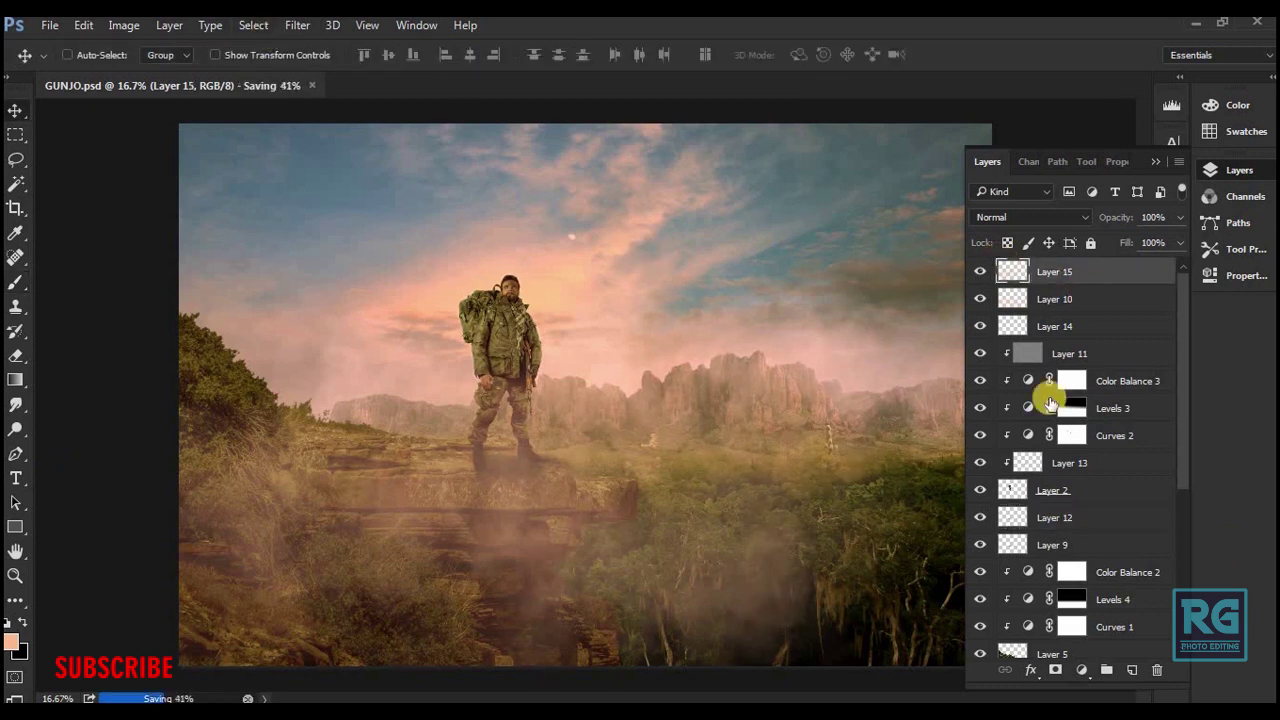
- Add a Color Balance adjustment and nudge its midtones toward green
click(1081, 669)
click(1144, 463)
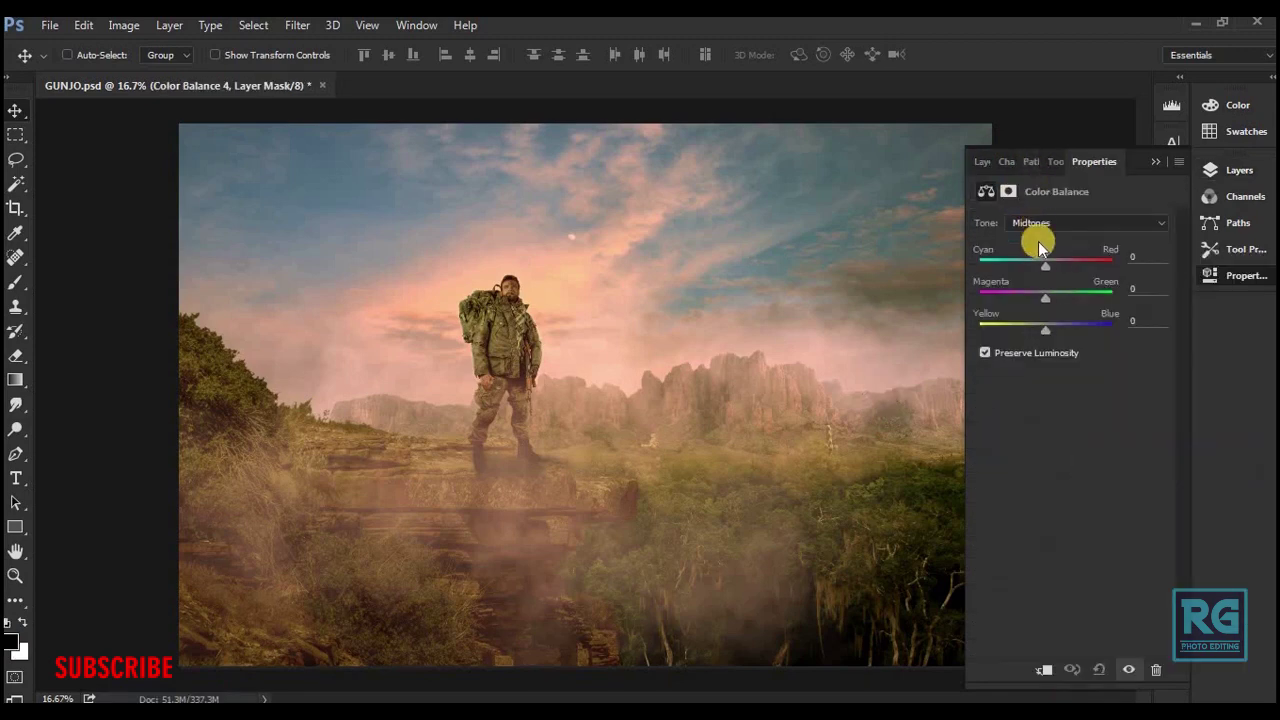
drag(1040, 267, 1048, 270)
mouse_move(1045, 297)
mouse_down()
mouse_move(1058, 297)
mouse_move(1031, 333)
mouse_move(1068, 328)
mouse_up()
mouse_move(1061, 301)
mouse_down()
mouse_move(1046, 300)
mouse_move(1071, 305)
mouse_up()
- Set the Color Balance shadows to -1/+13/+15, pushing them toward blue
click(1085, 222)
click(1040, 240)
mouse_move(1049, 330)
mouse_down()
mouse_move(1056, 306)
mouse_move(1031, 270)
mouse_move(1041, 273)
mouse_up()
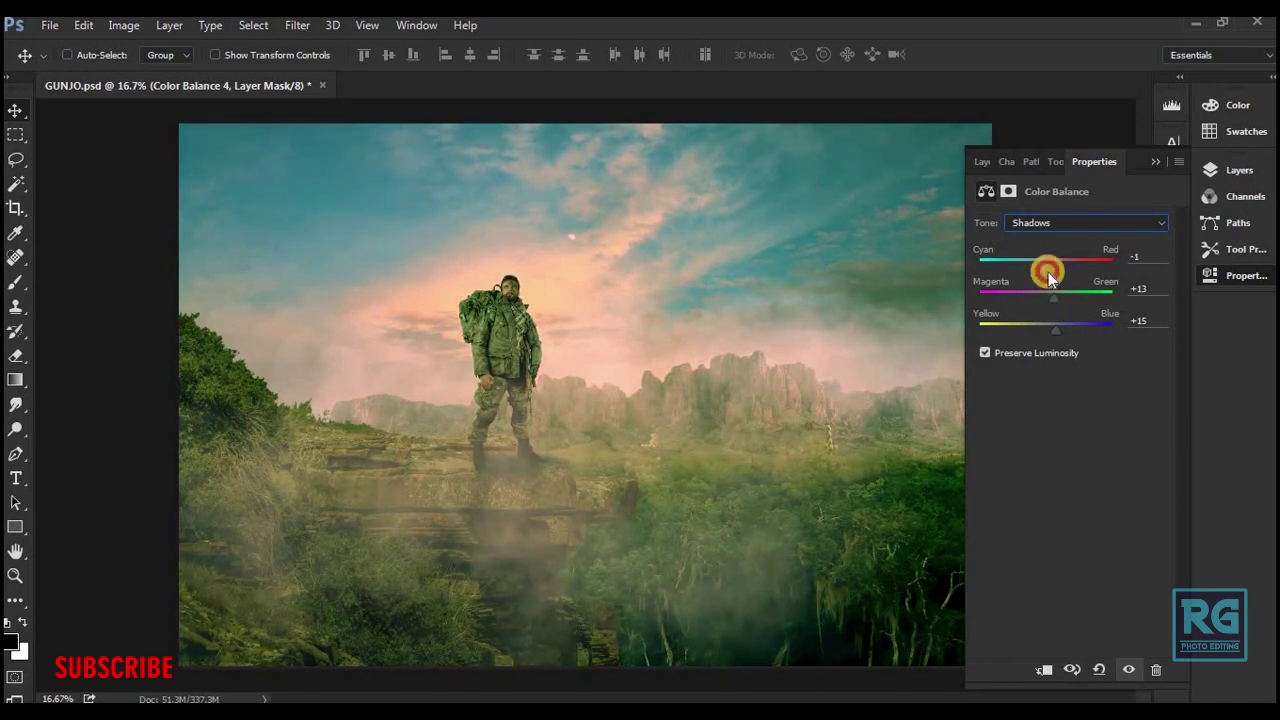
- Set the Color Balance highlights to +23/+24/-10 for warmer tones
click(1030, 222)
click(1032, 257)
mouse_move(1045, 268)
mouse_down()
mouse_move(1080, 330)
mouse_move(1038, 311)
mouse_move(1074, 306)
mouse_move(1041, 273)
mouse_up()
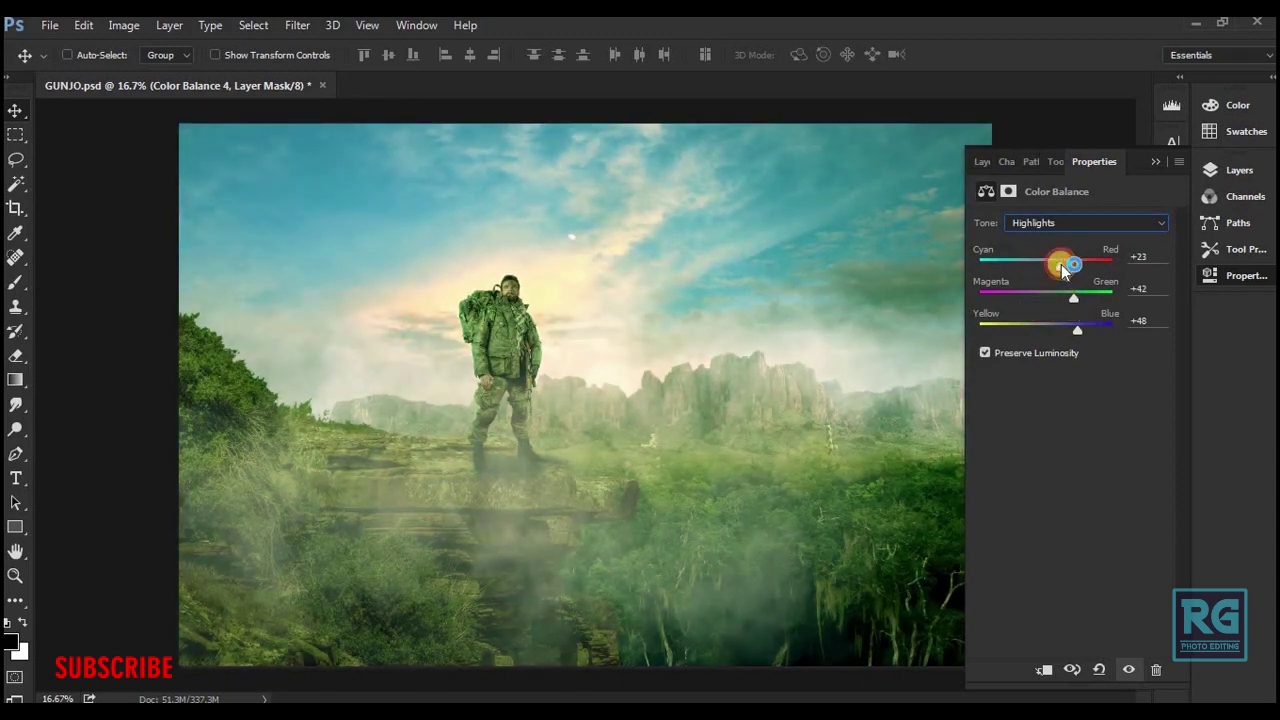
drag(1078, 298, 1070, 305)
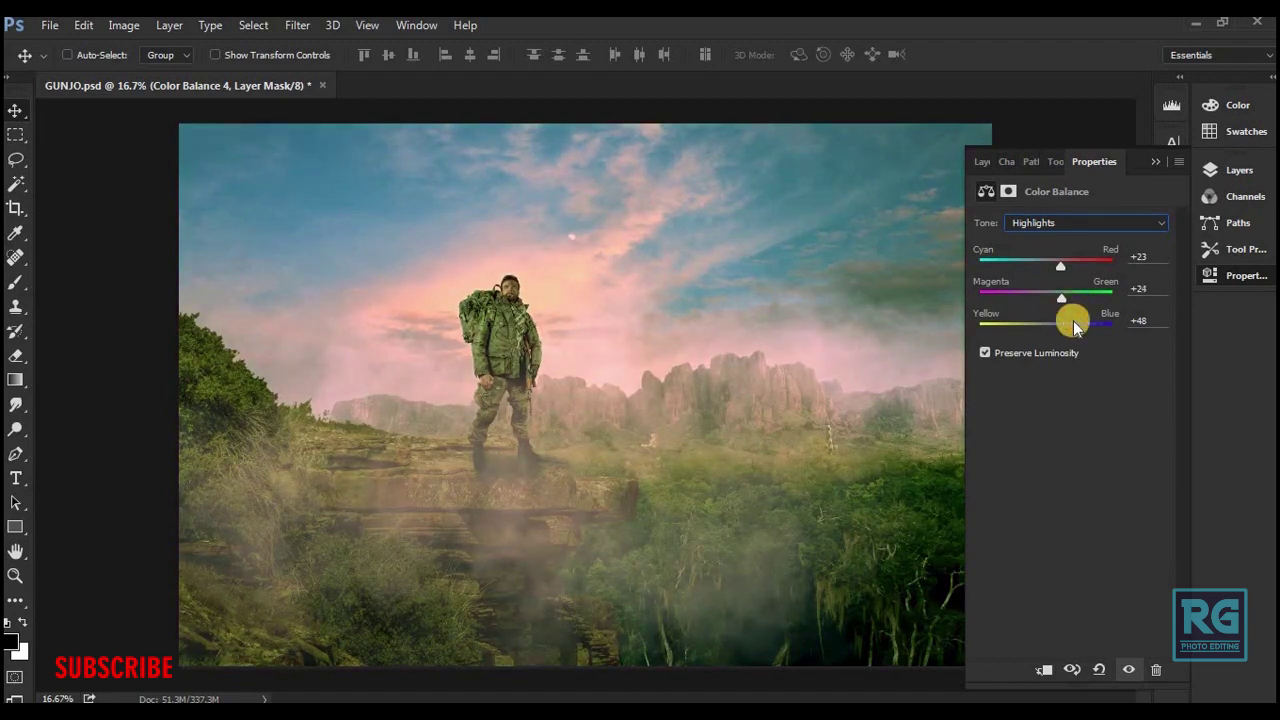
drag(1035, 338, 1040, 337)
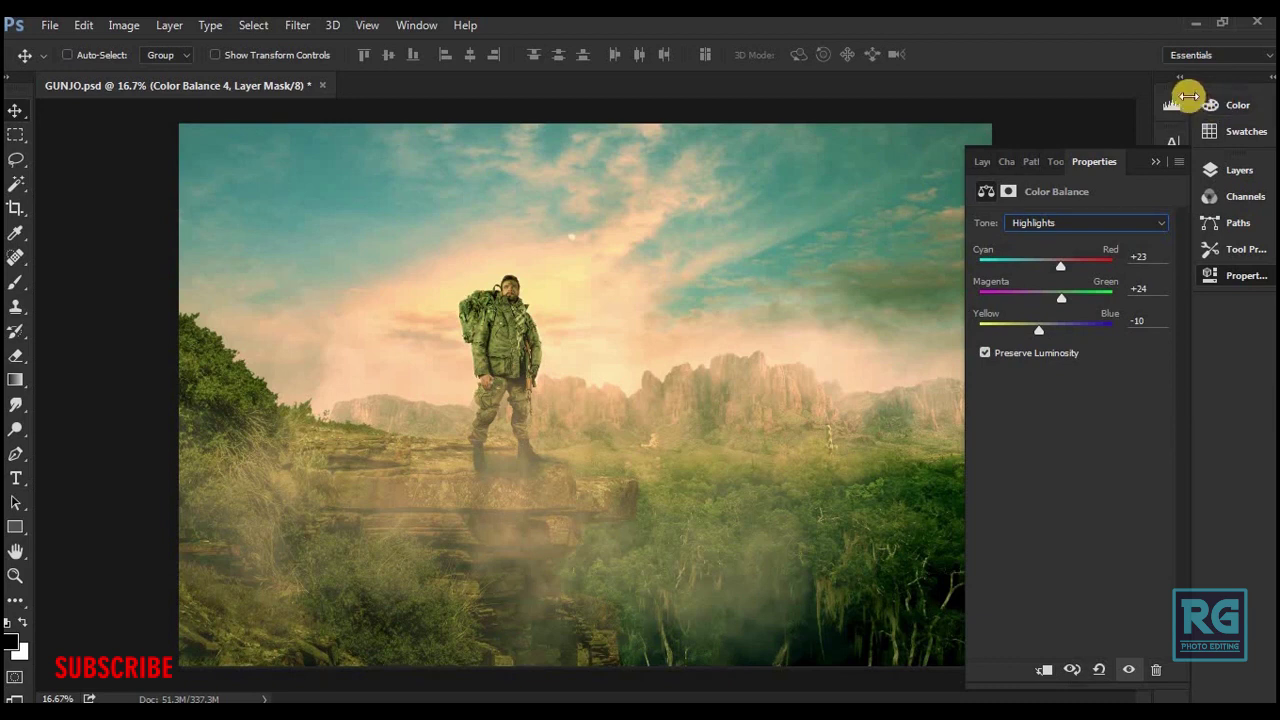
key(Tab)
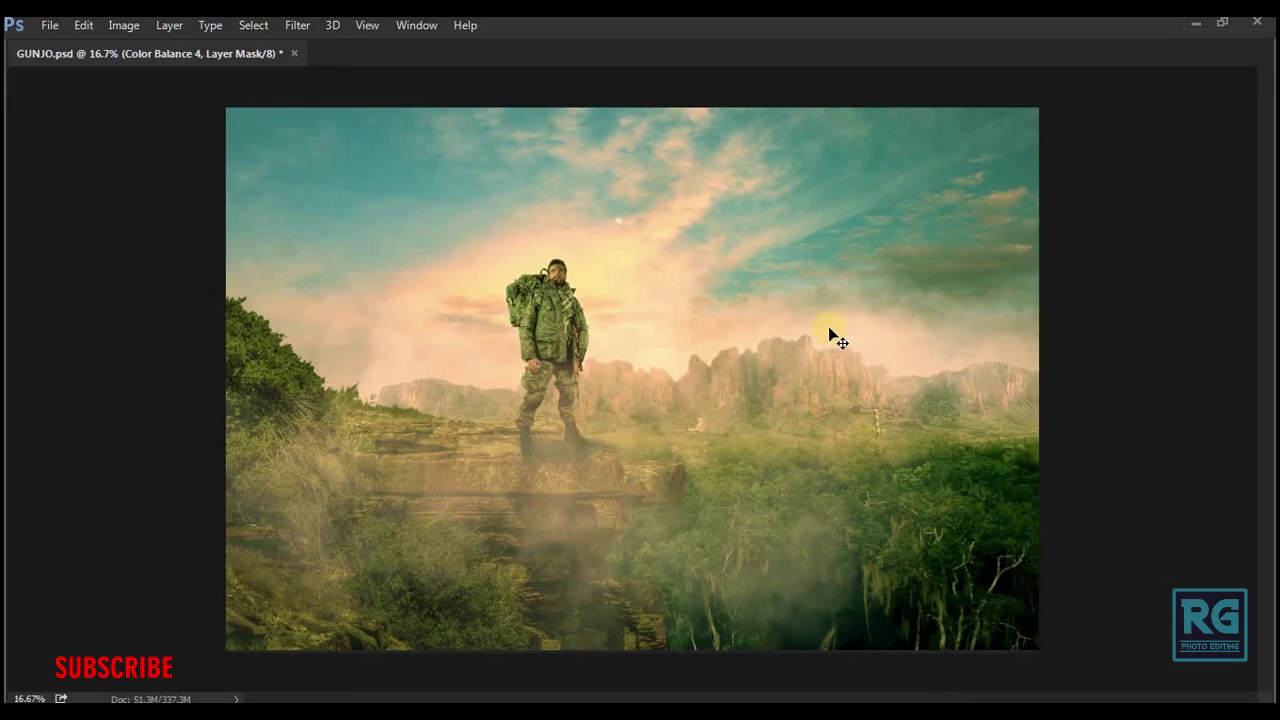
- Discard the temporary stamped Layer 16 and bring the panels back, keeping Color Balance 4 highlights at +23, +24, -10
ctrl+click(828, 326)
drag(778, 290, 765, 345)
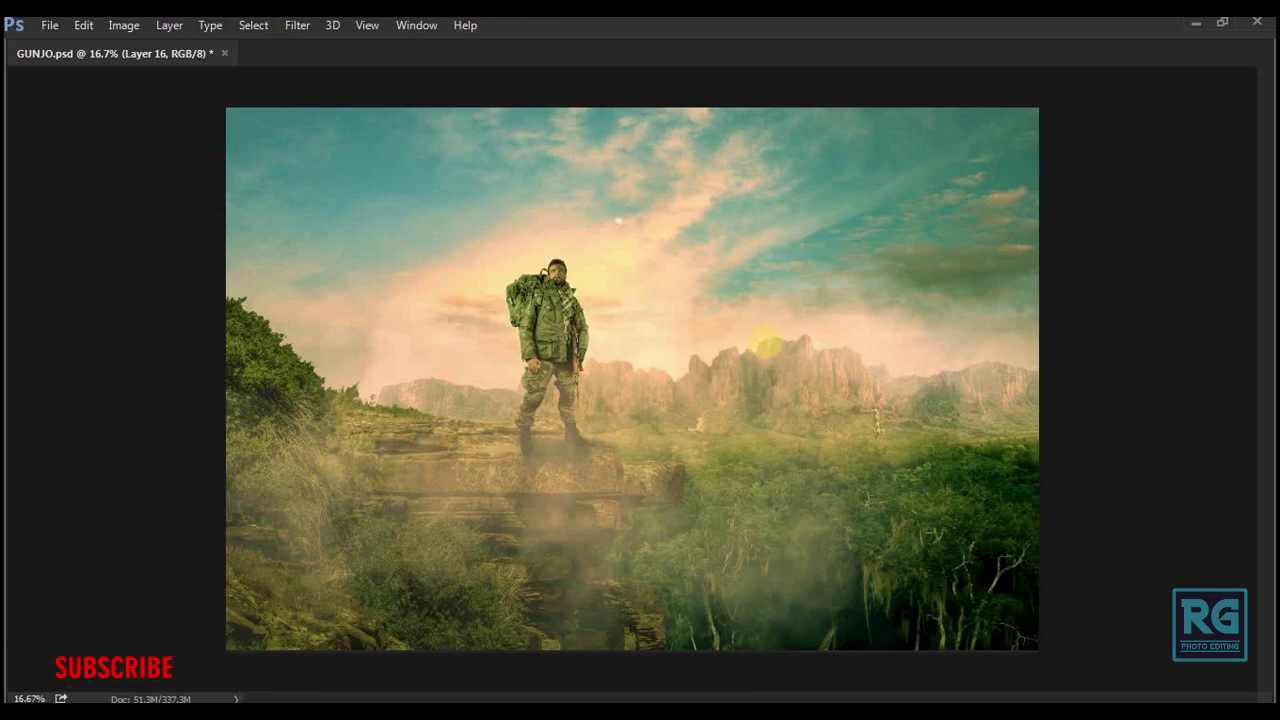
mouse_move(625, 258)
mouse_down()
mouse_move(571, 300)
mouse_move(609, 371)
mouse_move(441, 375)
mouse_move(471, 414)
mouse_move(466, 374)
mouse_move(543, 386)
mouse_move(1000, 383)
mouse_up()
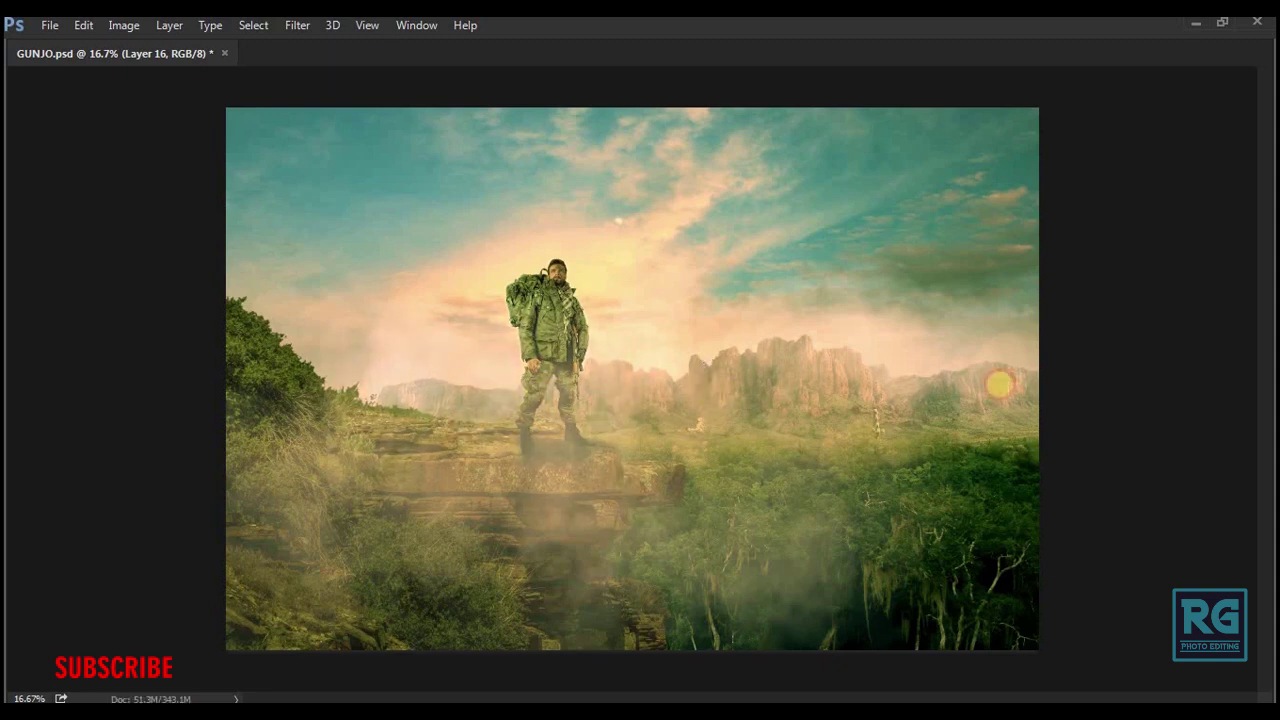
key(Delete)
key(ctrl+shift+n)
key(Escape)
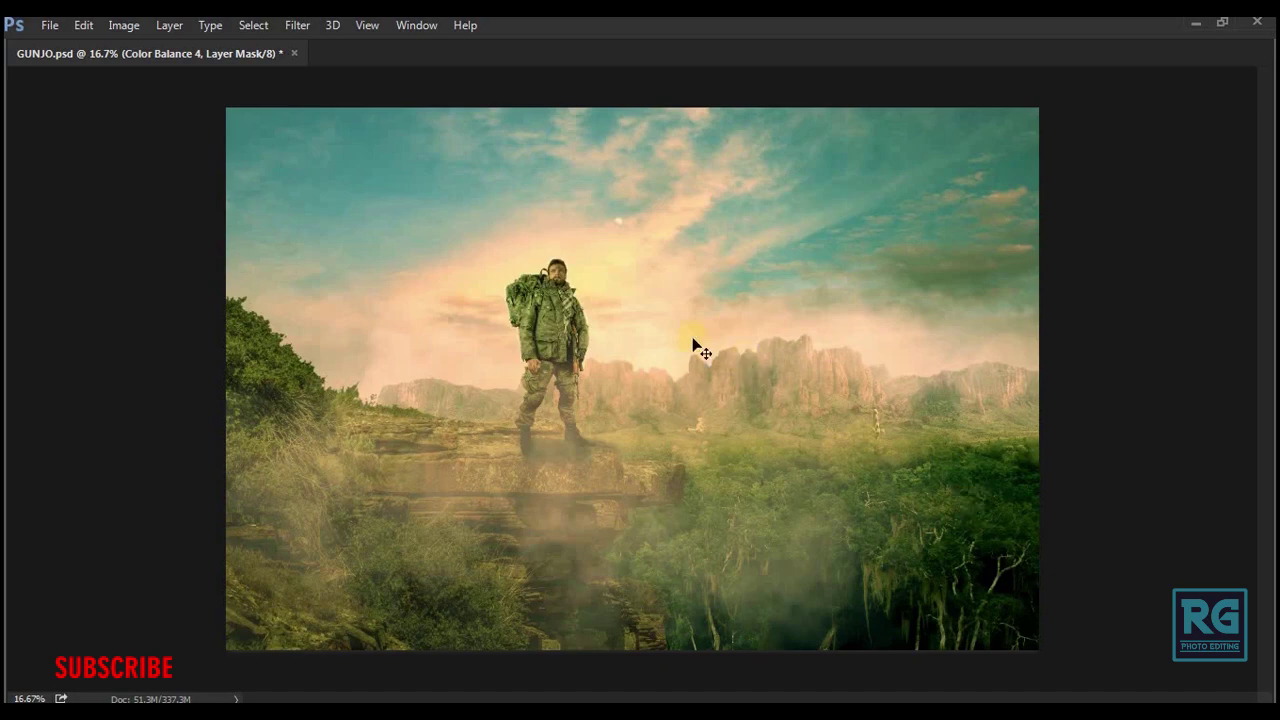
key(Tab)
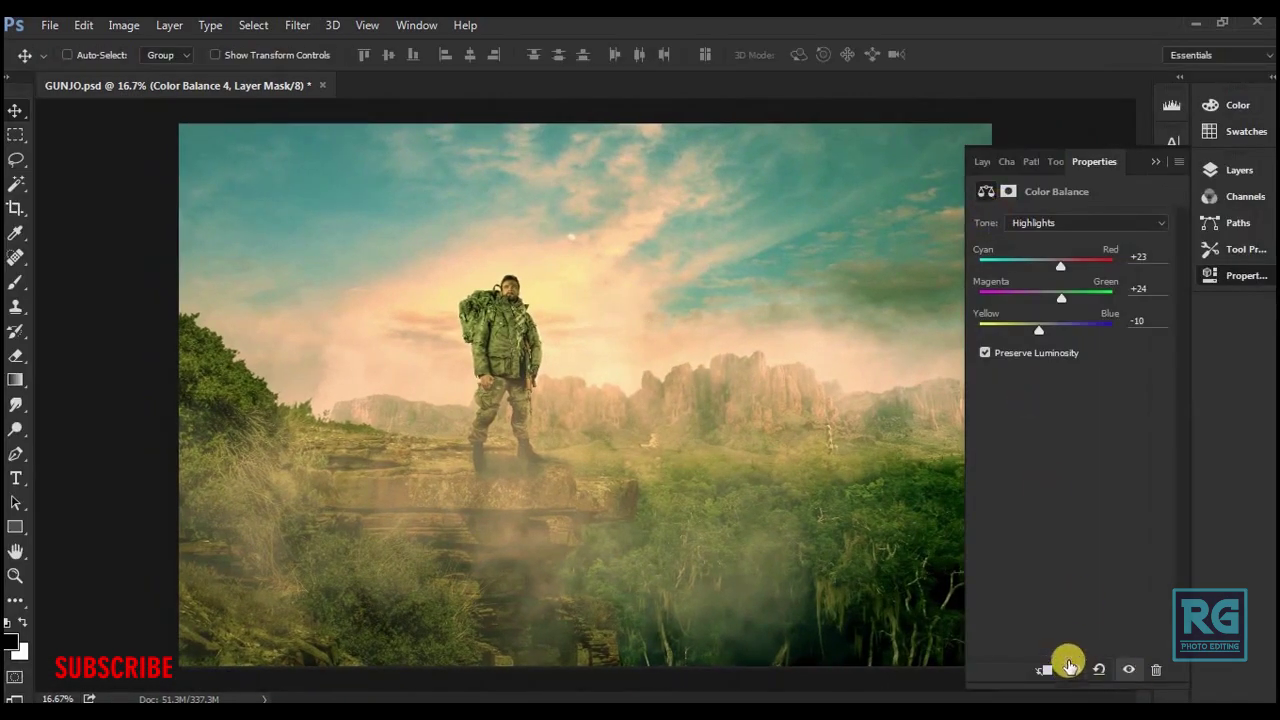
- Add a Selective Color adjustment layer using the preset that removes cyan from reds
click(980, 161)
click(1080, 668)
click(1120, 656)
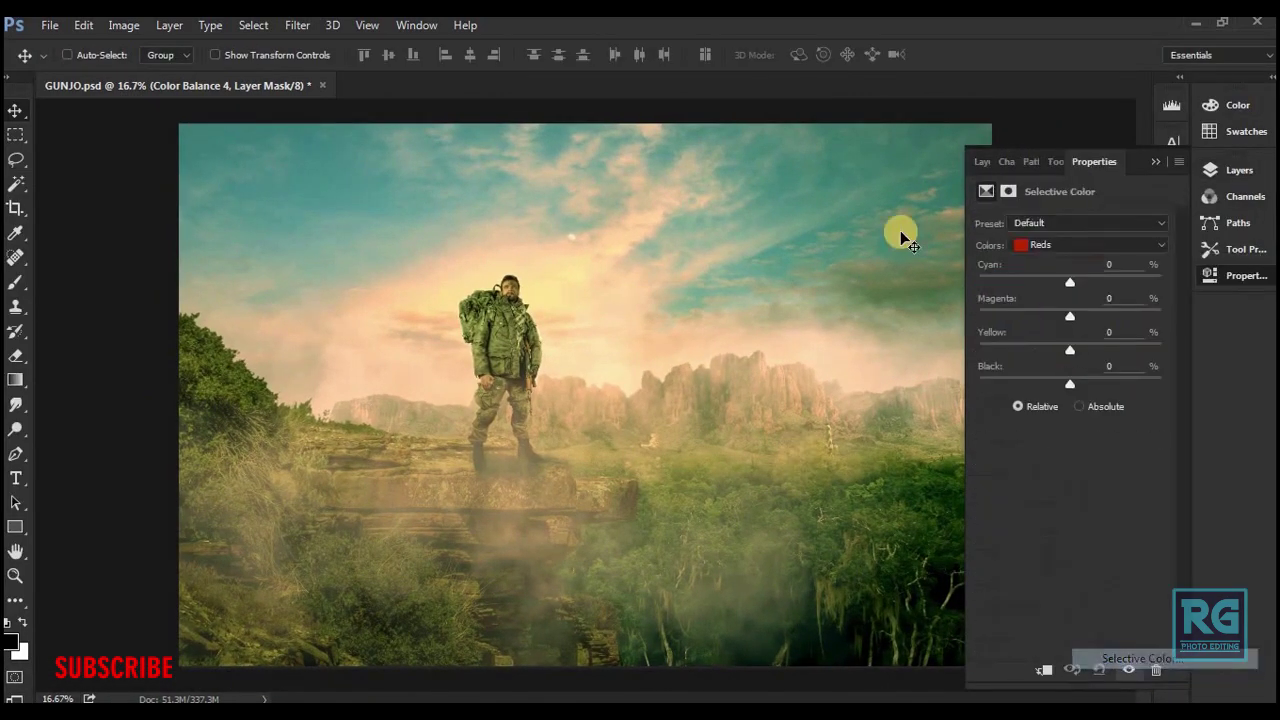
click(1046, 222)
click(1043, 274)
- Lower the Selective Color 1 layer to 25% opacity and view the whole image
click(980, 161)
mouse_move(484, 300)
mouse_down()
mouse_move(612, 410)
mouse_move(471, 334)
mouse_up()
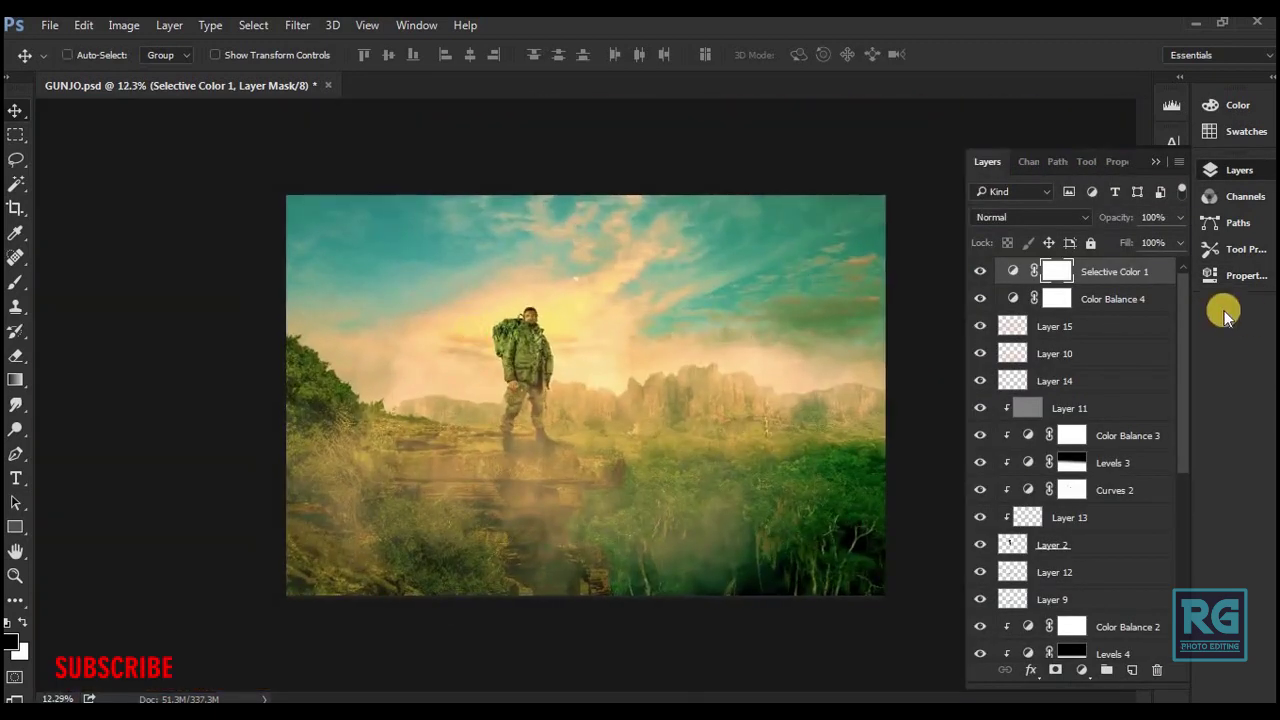
key(2)
key(5)
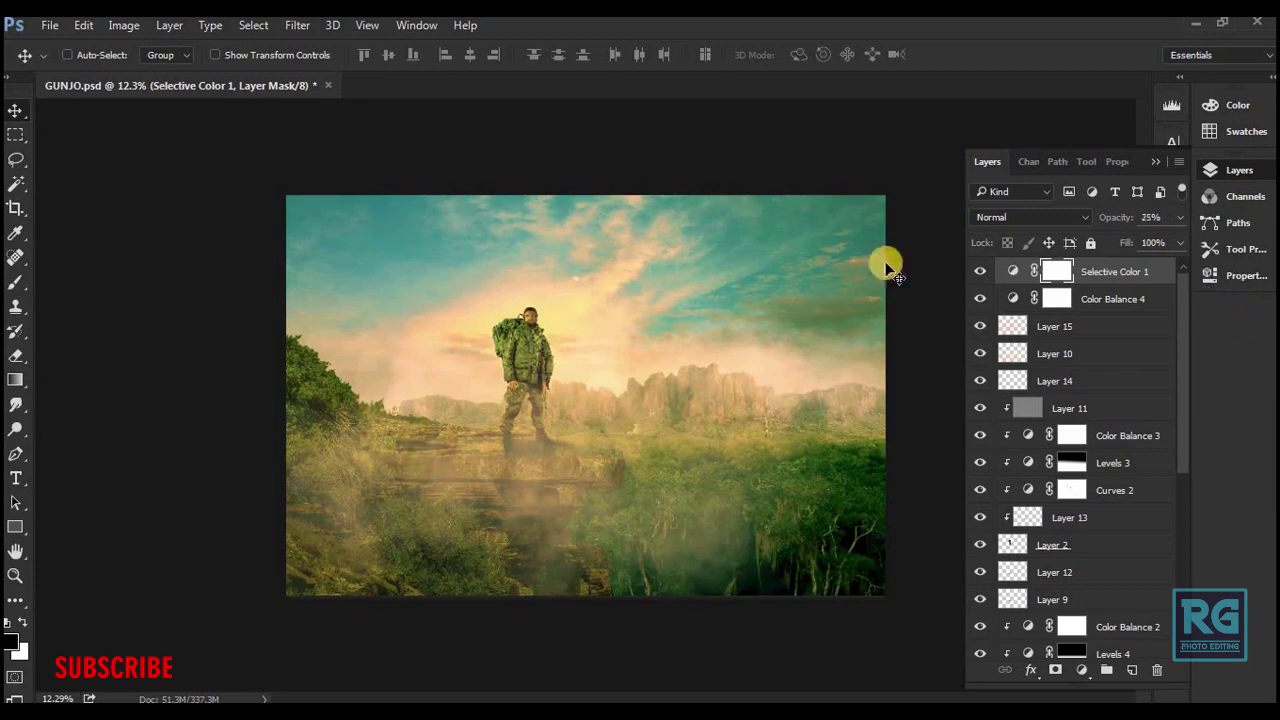
mouse_move(580, 343)
mouse_down()
mouse_move(669, 383)
mouse_move(574, 374)
mouse_up()
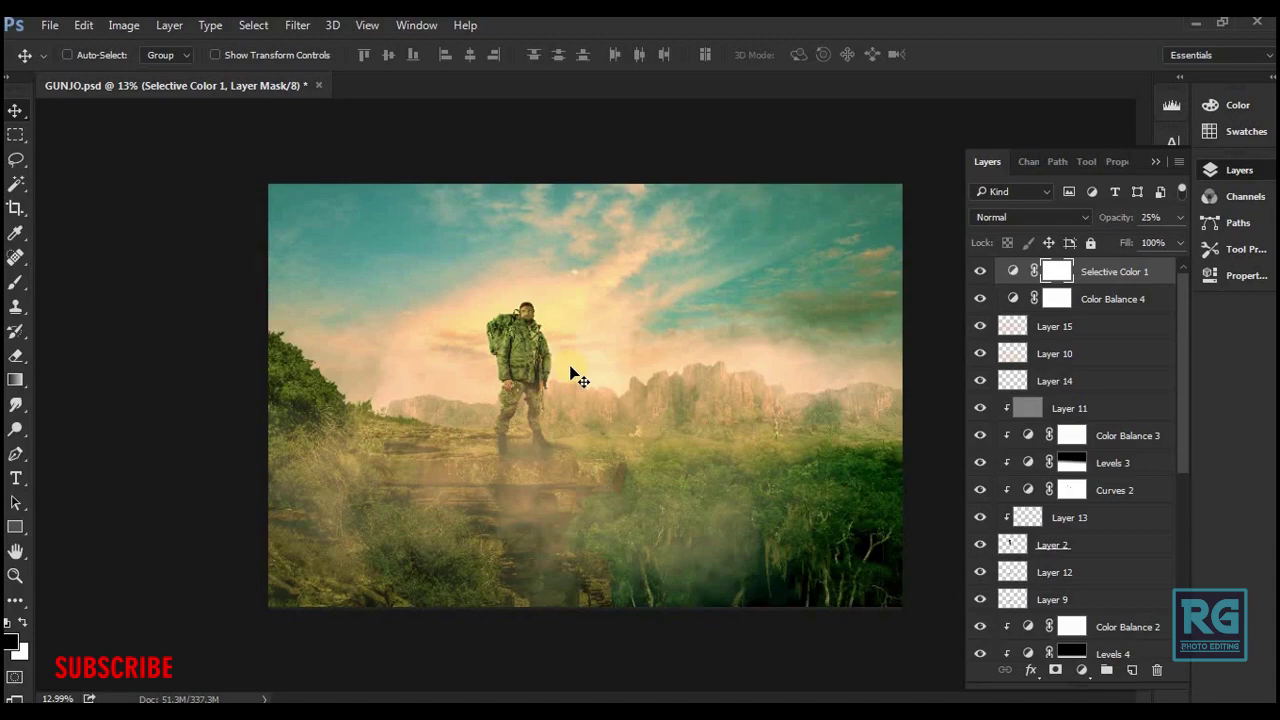
key(Tab)
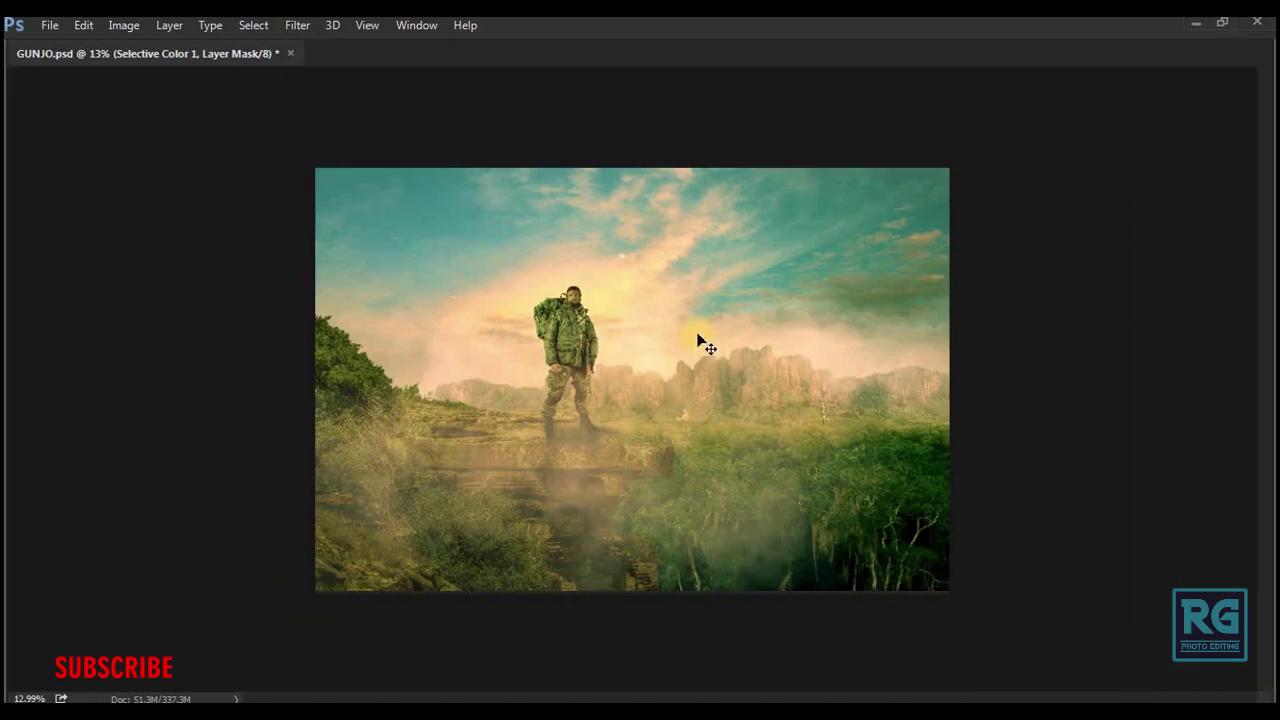
- Stamp all visible layers into a new merged Layer 16 for Camera Raw filtering
mouse_move(571, 294)
mouse_down()
mouse_move(711, 459)
mouse_move(606, 354)
mouse_up()
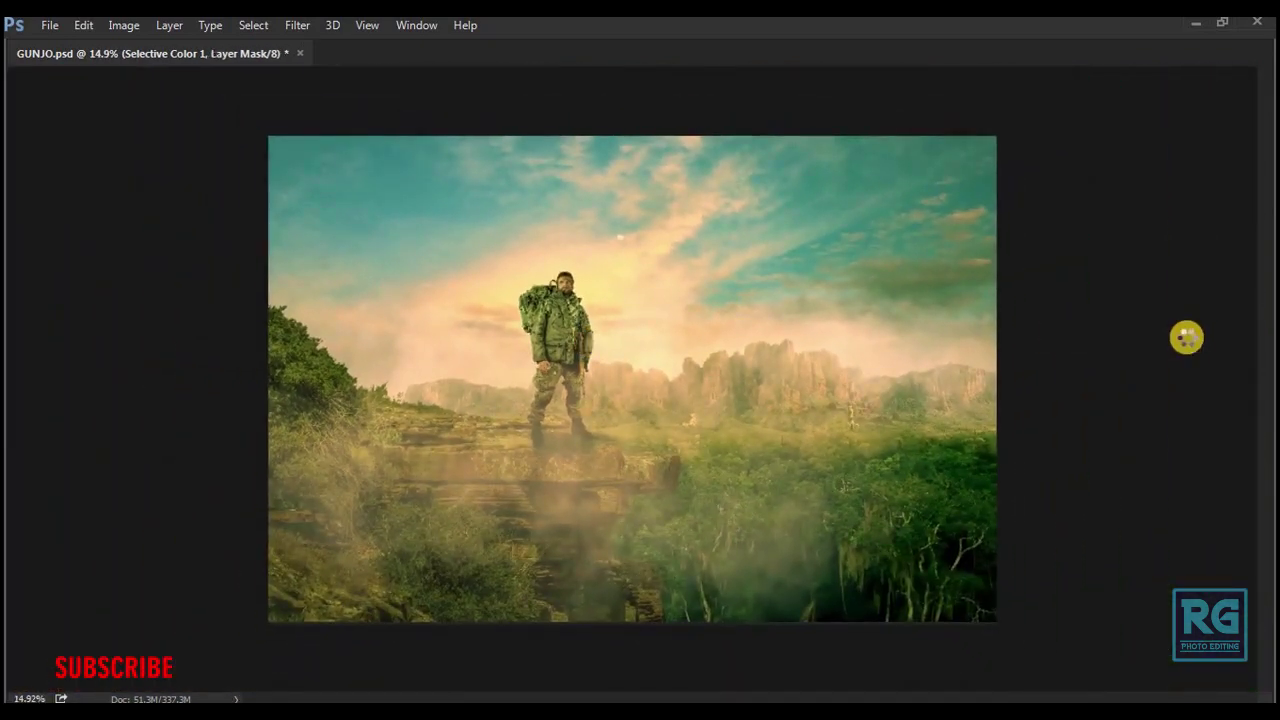
key(ctrl+alt+shift+e)
click(297, 25)
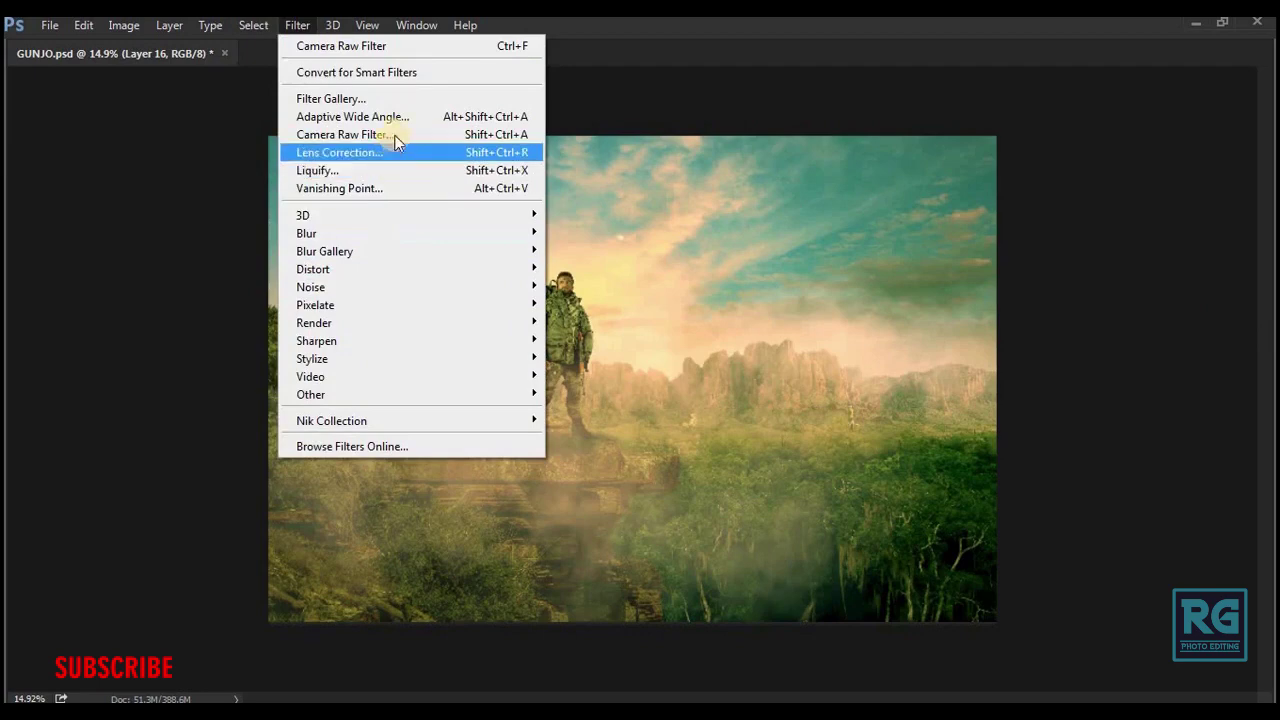
click(395, 146)
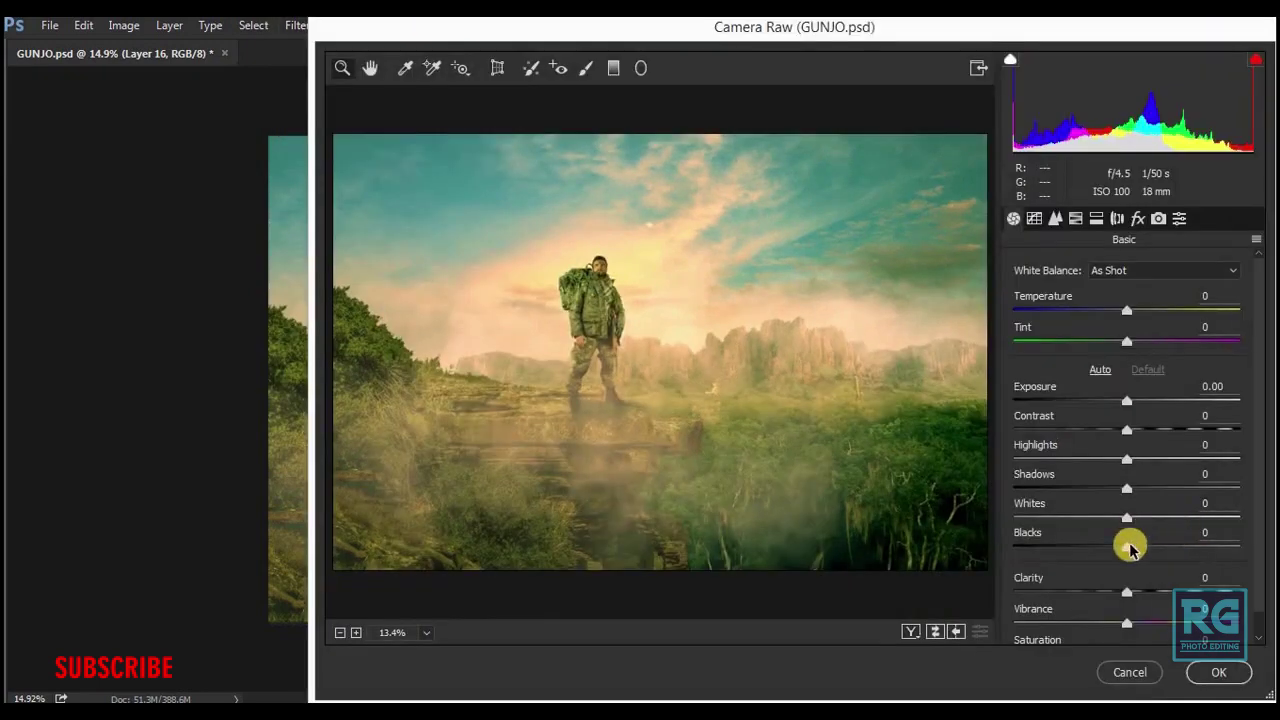
- Apply Camera Raw with Clarity +40, Highlights +11 and increased Vibrance to Layer 16
drag(1125, 594, 1171, 592)
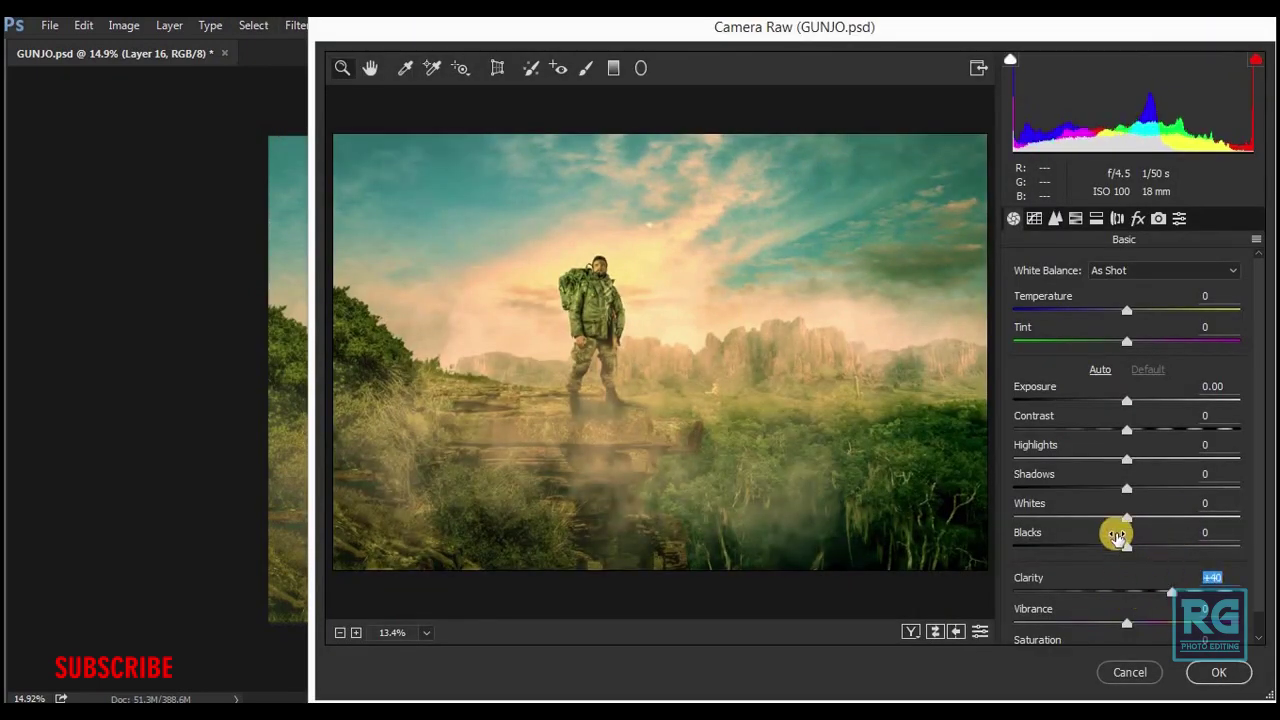
mouse_move(1125, 458)
mouse_down()
mouse_move(1149, 462)
mouse_move(1139, 458)
mouse_up()
click(1126, 401)
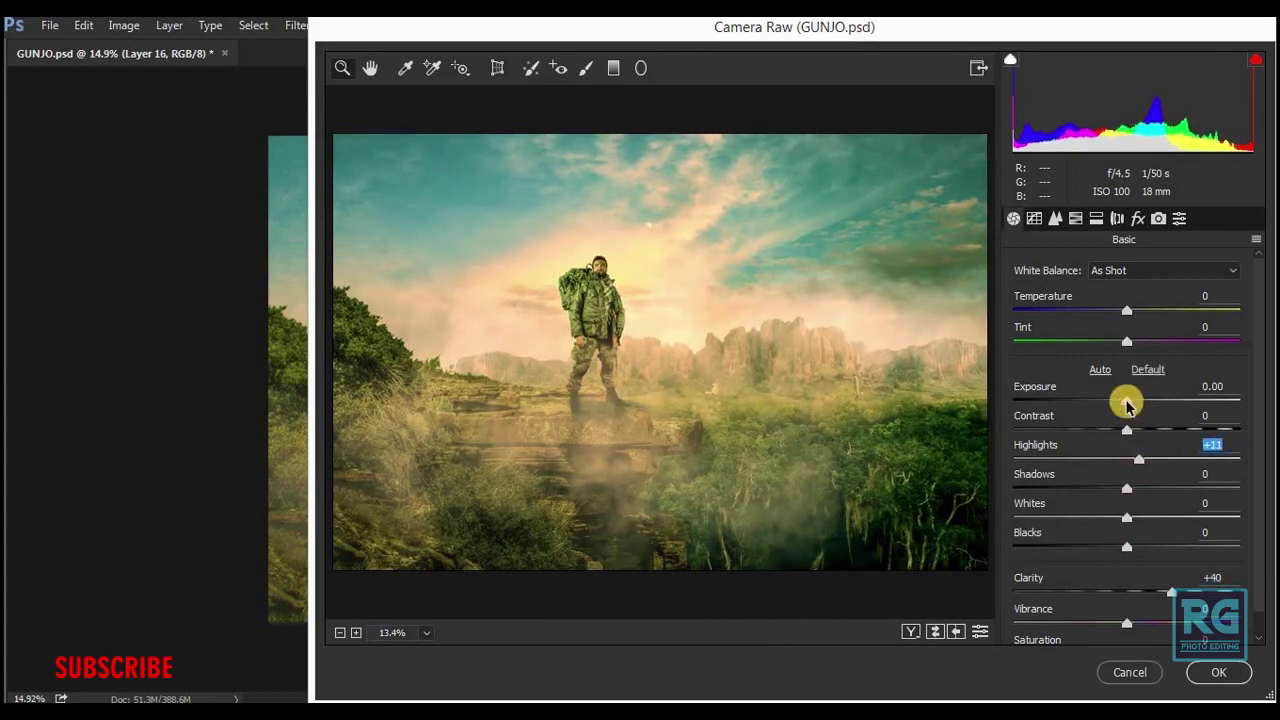
drag(1127, 623, 1161, 622)
click(1215, 675)
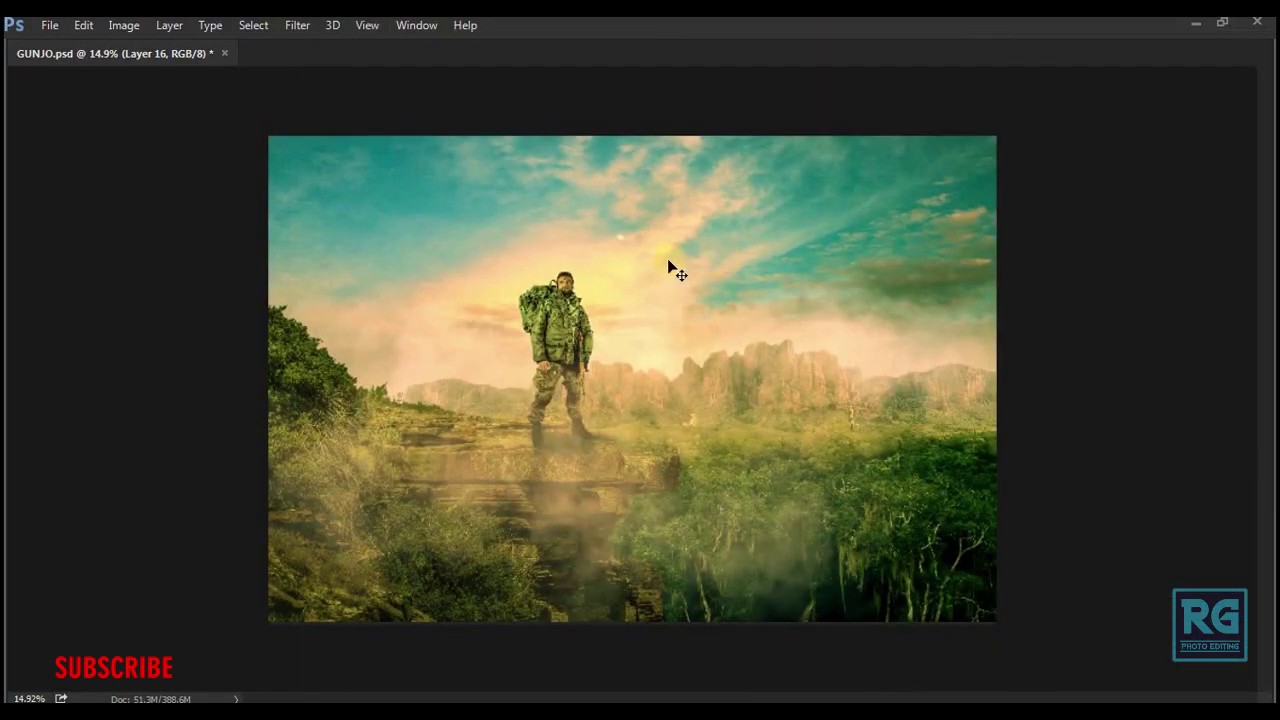
drag(555, 285, 580, 357)
- Fit the image to the window and save the composite as GUNJO.psd
key(ctrl+0)
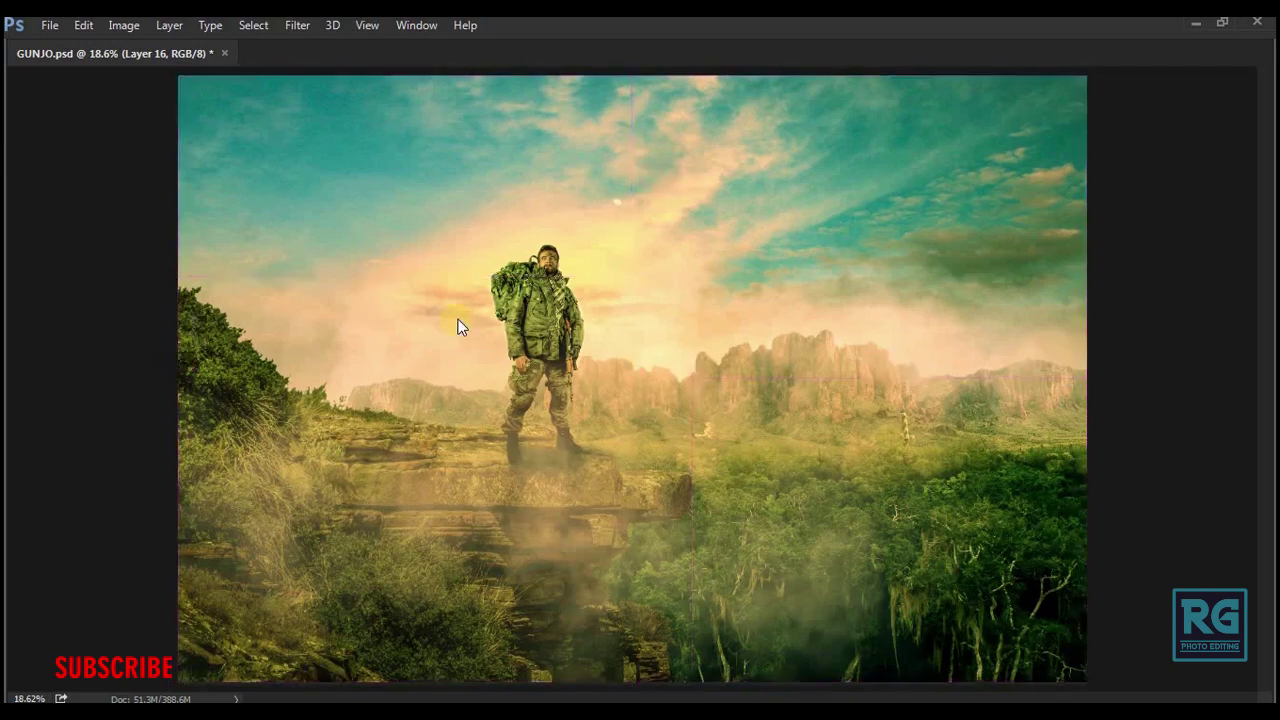
key(ctrl+shift+s)
click(213, 447)
key(Return)
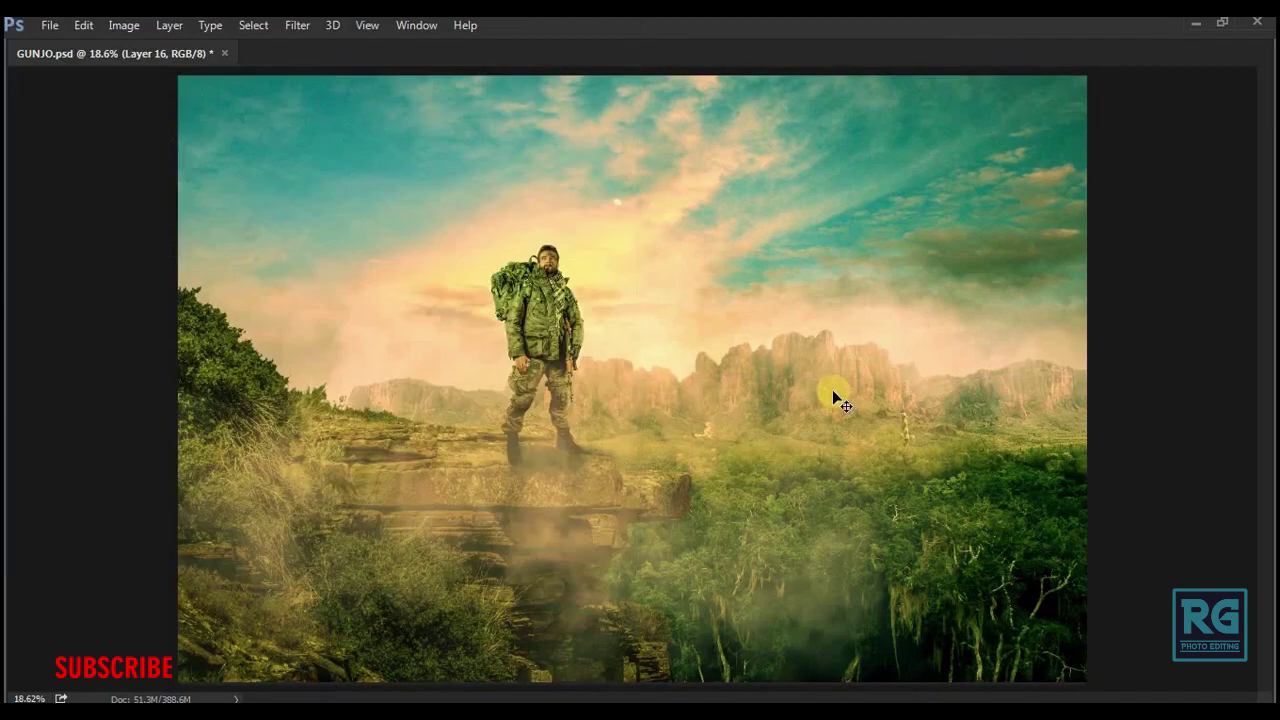